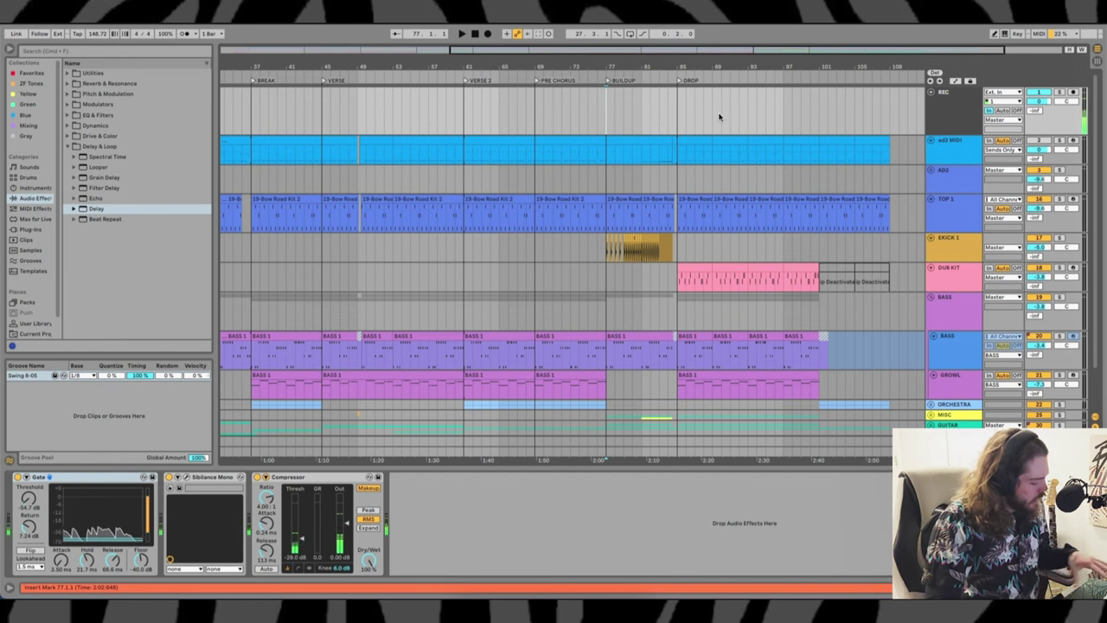
Cut the Buildup and Drop clips from bar 77 to bar 112 across all tracks from ad2 MIDI to VOX
left_click(623, 136)
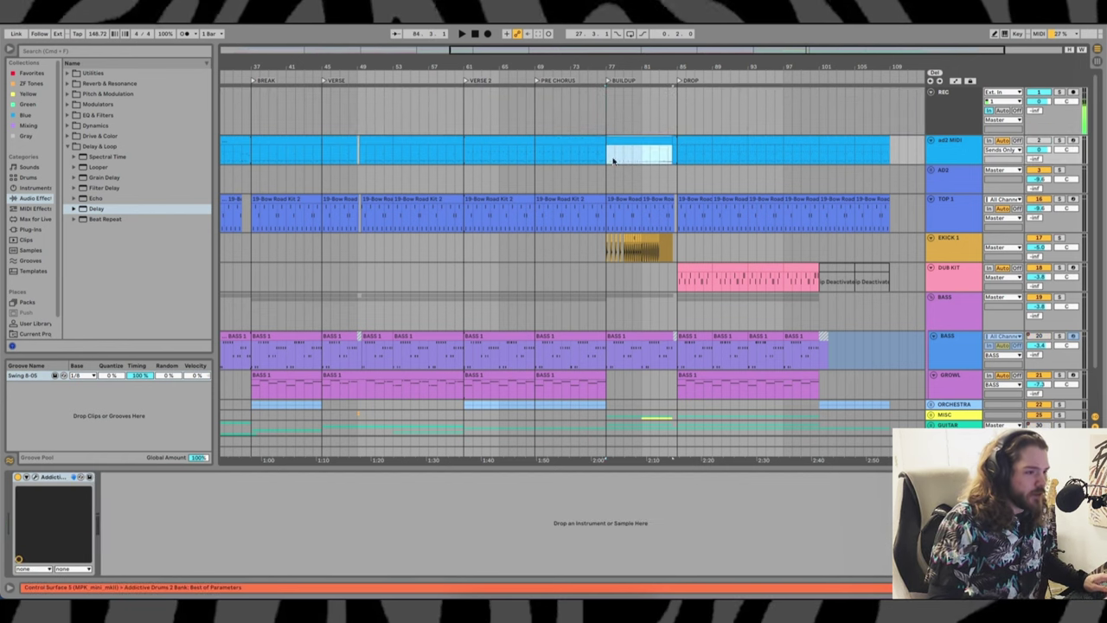
scroll(597, 173, "down", 2)
scroll(596, 173, "right", 3)
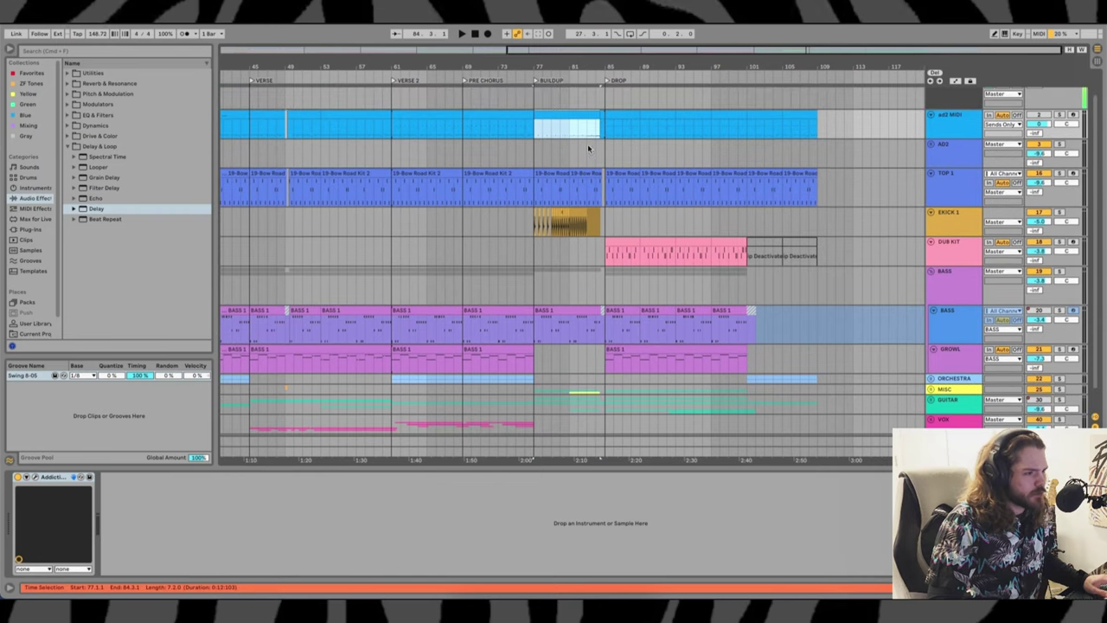
scroll(860, 351, "down", 6)
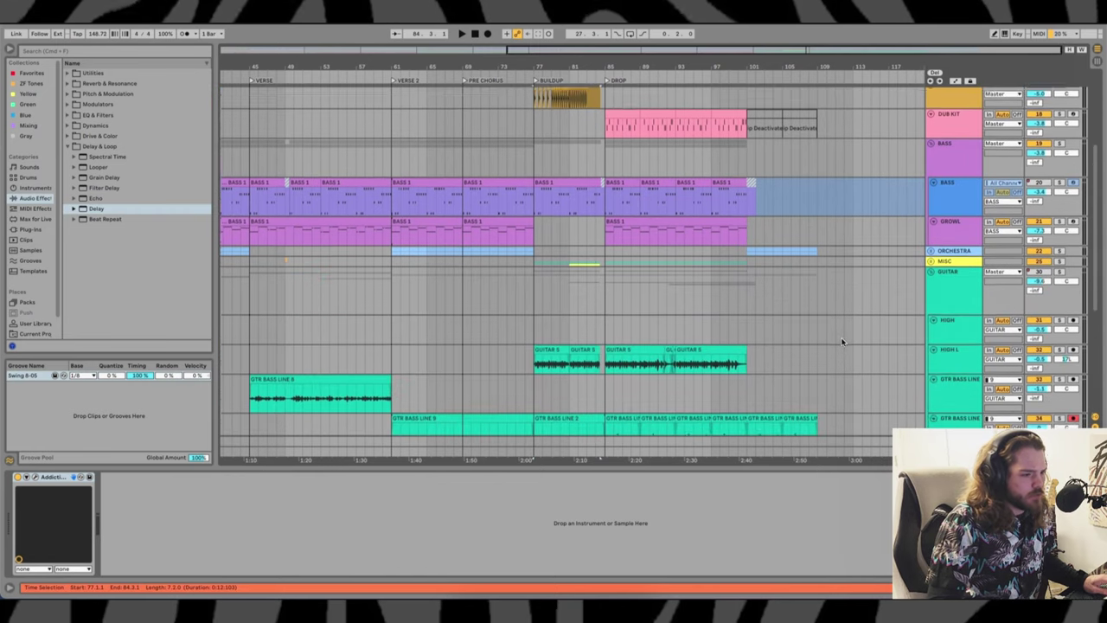
scroll(751, 295, "down", 3)
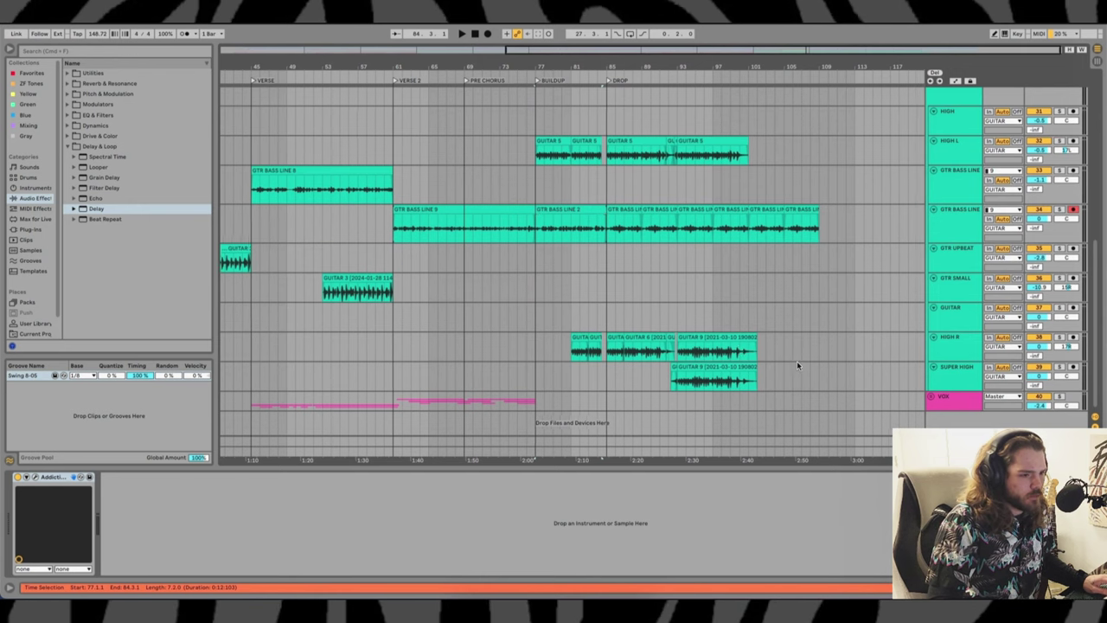
scroll(797, 361, "left", 2)
left_click(853, 407, "shift")
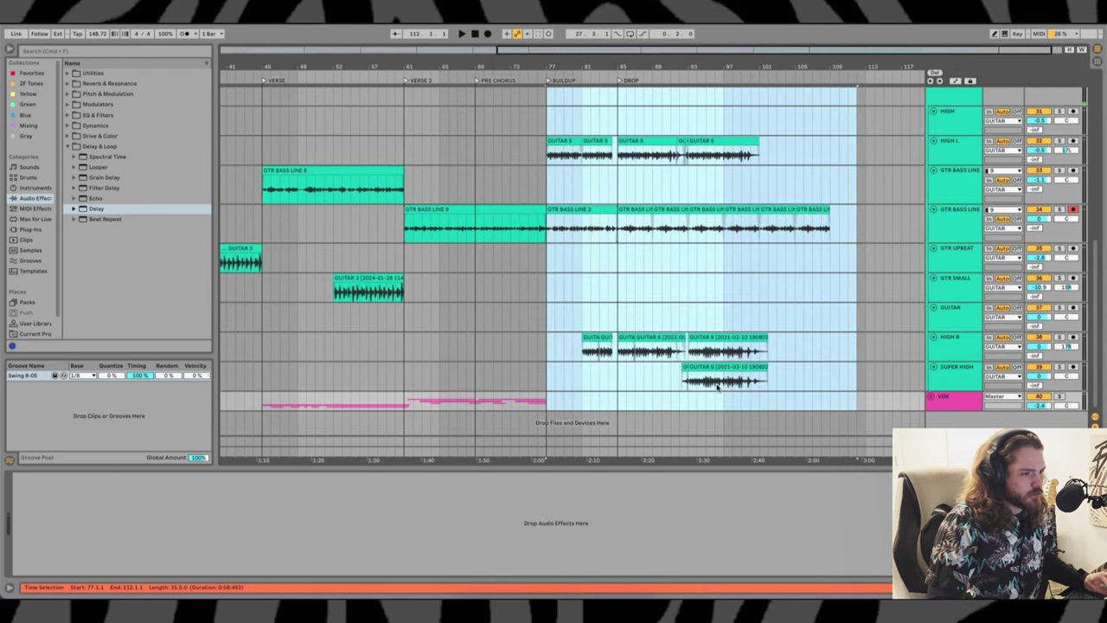
scroll(700, 383, "up", 10)
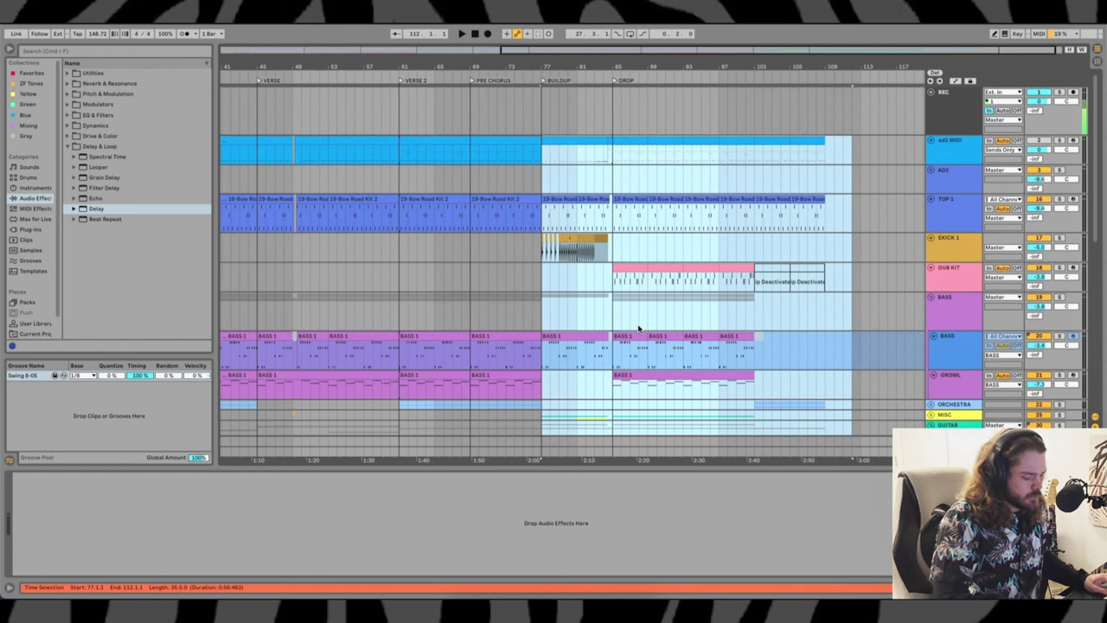
key("Delete")
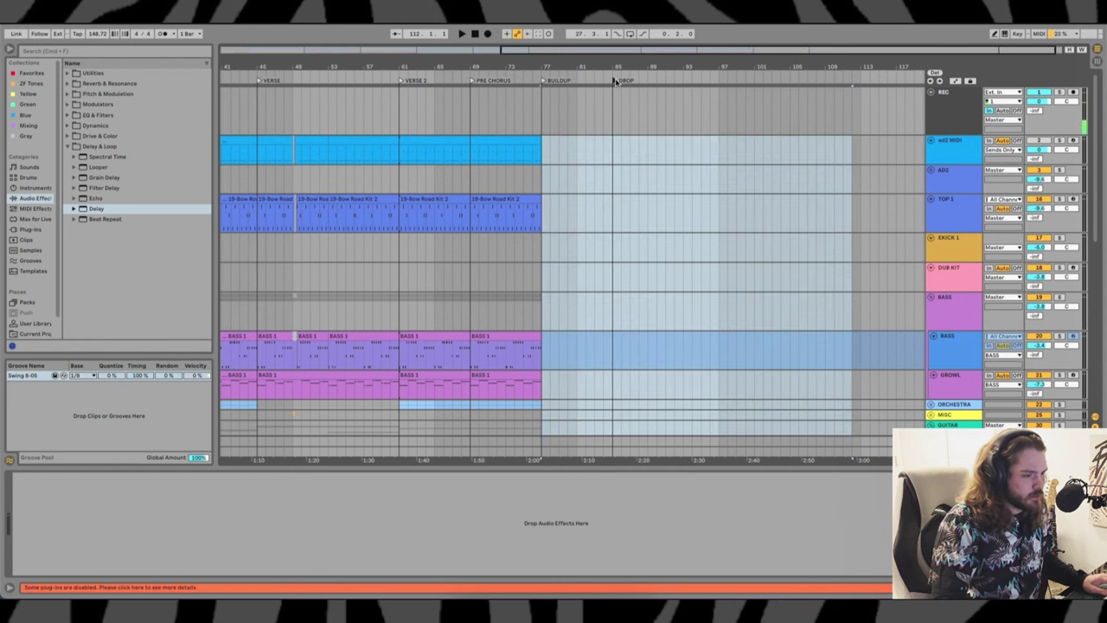
Move the Verse 2 and Pre Chorus clips on all tracks to bar 113 and paste the cut section at bar 61
left_click(428, 149)
scroll(475, 142, "down", 5)
scroll(474, 141, "left", 3)
scroll(536, 216, "down", 5)
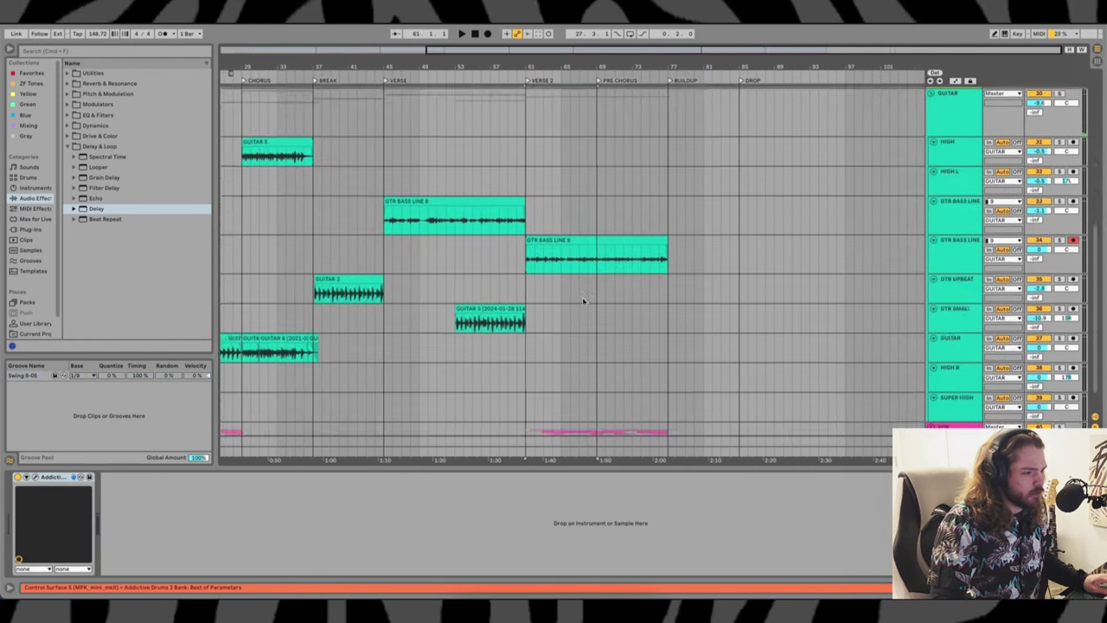
scroll(599, 286, "left", 1)
left_click_drag(670, 402, 843, 139)
scroll(681, 154, "right", 2)
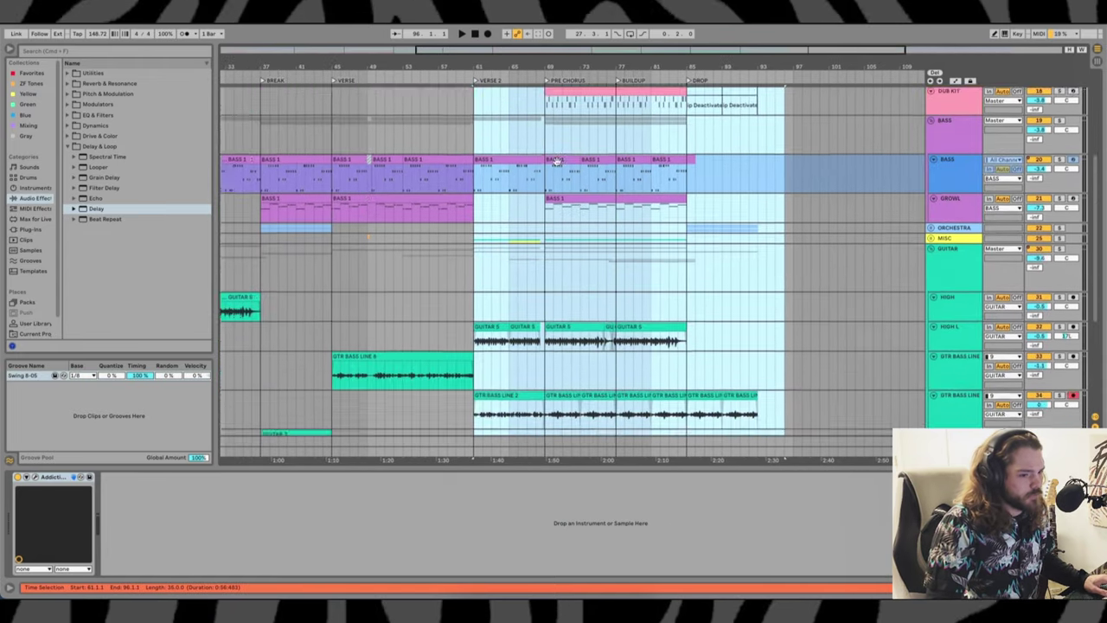
Move the clips between bars 113 and 129 on all tracks to bar 93, directly behind the pasted section
scroll(578, 178, "down", 5)
scroll(461, 352, "up", 5)
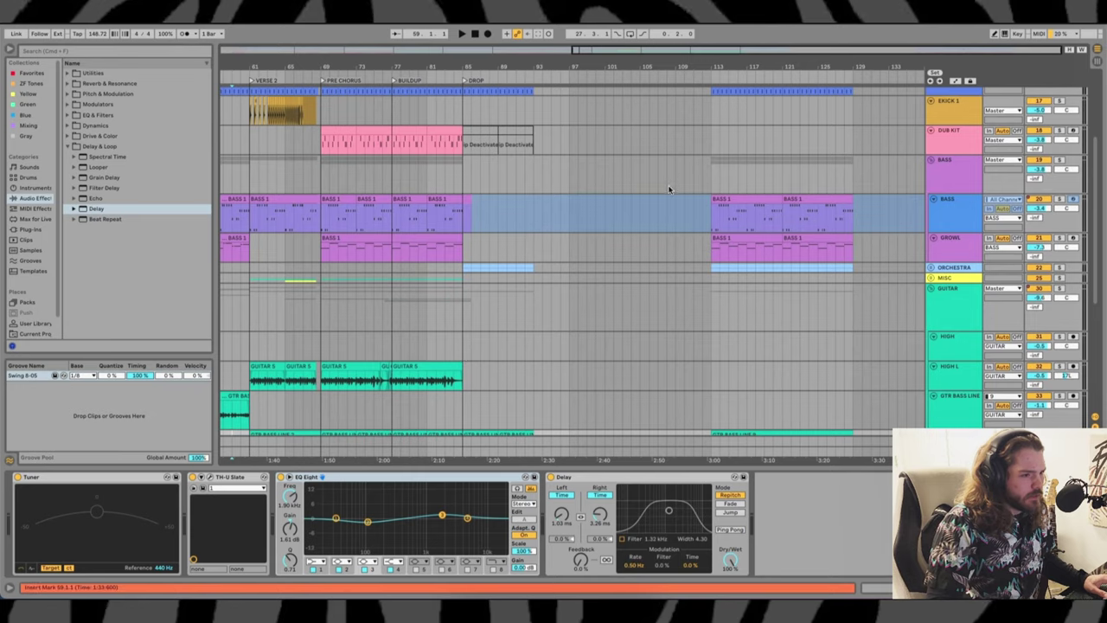
scroll(668, 189, "up", 5)
left_click(749, 139)
scroll(692, 162, "down", 8)
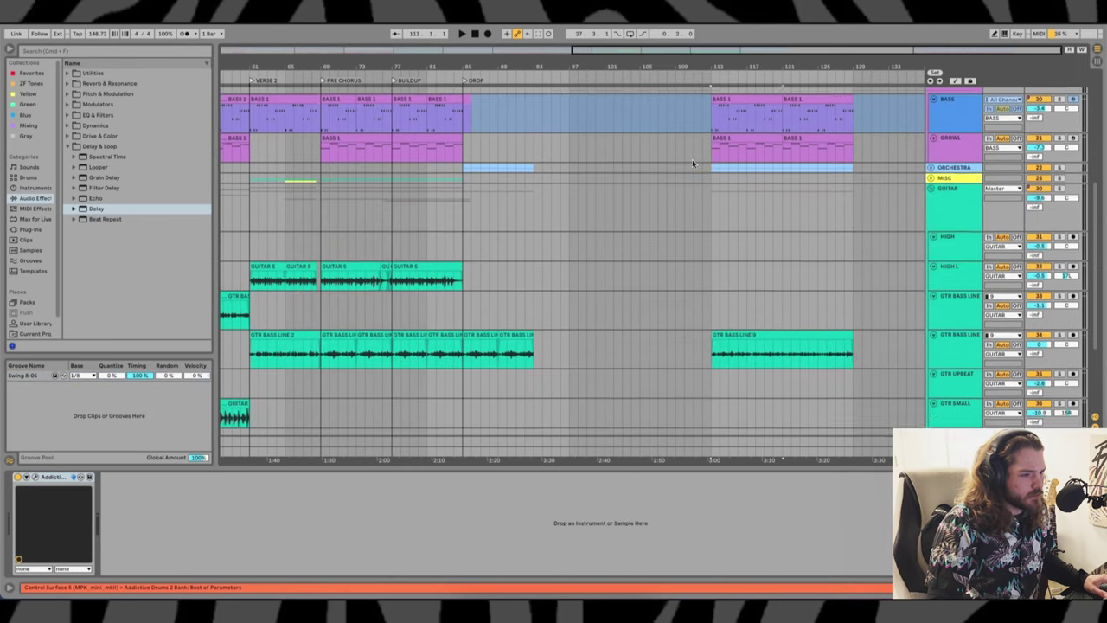
scroll(691, 159, "down", 3)
left_click(854, 405, "shift")
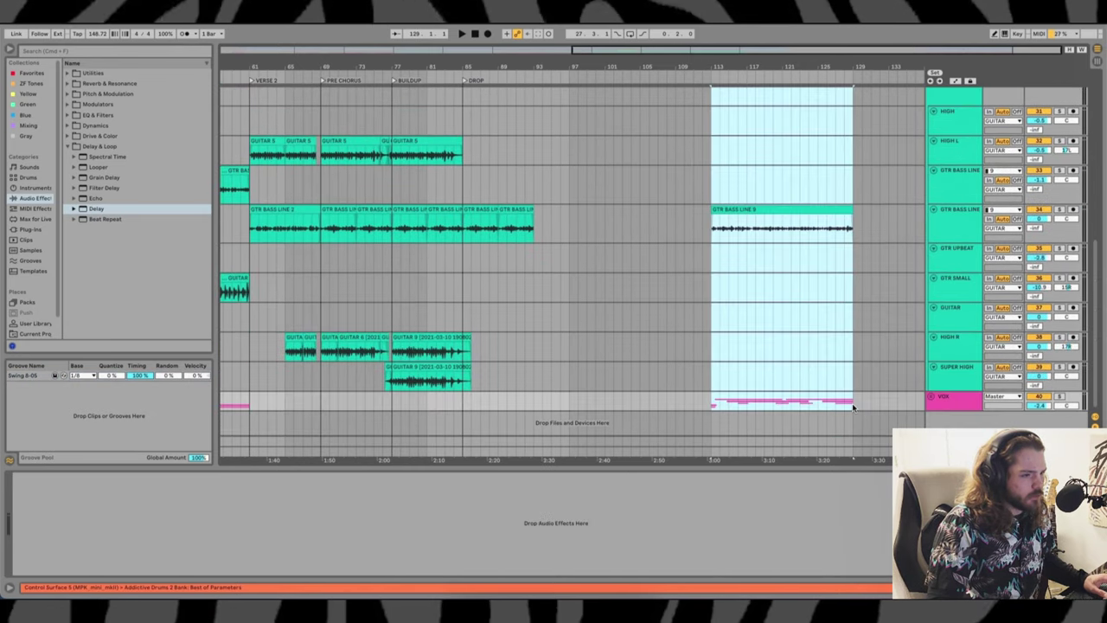
left_click_drag(740, 143, 563, 143)
scroll(563, 145, "down", 10)
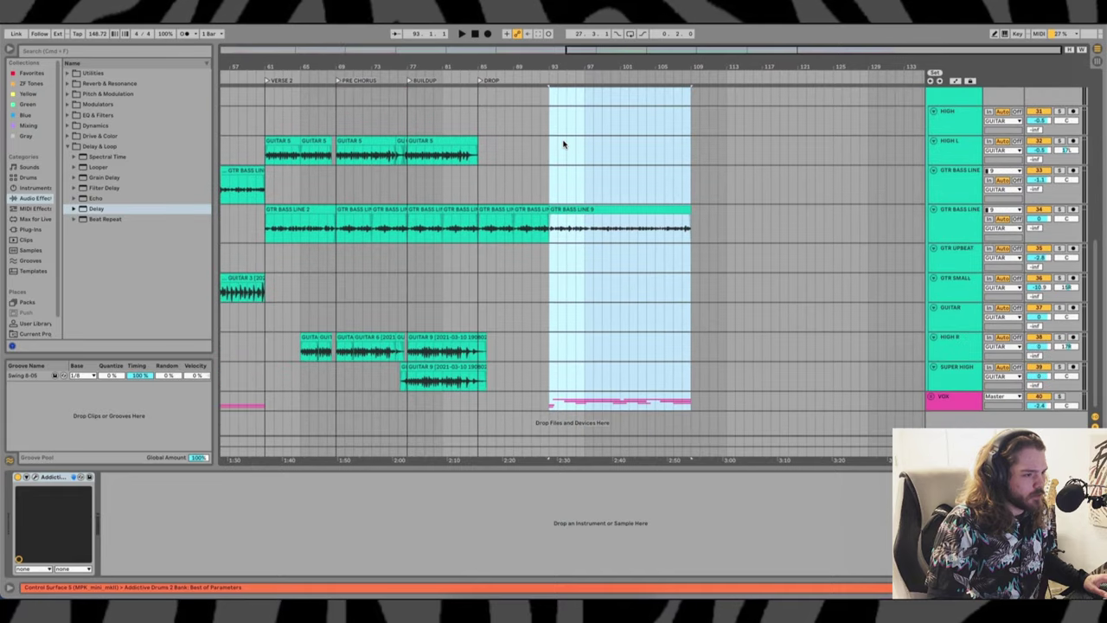
scroll(652, 252, "left", 15)
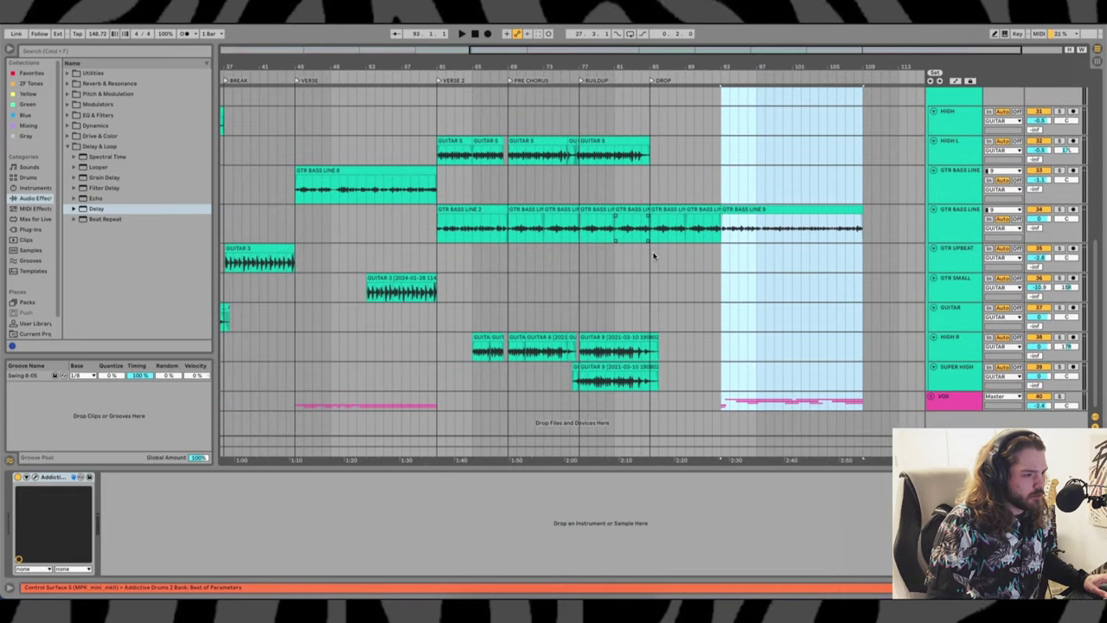
Listen to the transition from the Verse into the Verse 2 marker, starting from bar 58
scroll(652, 251, "up", 1)
left_click(542, 116)
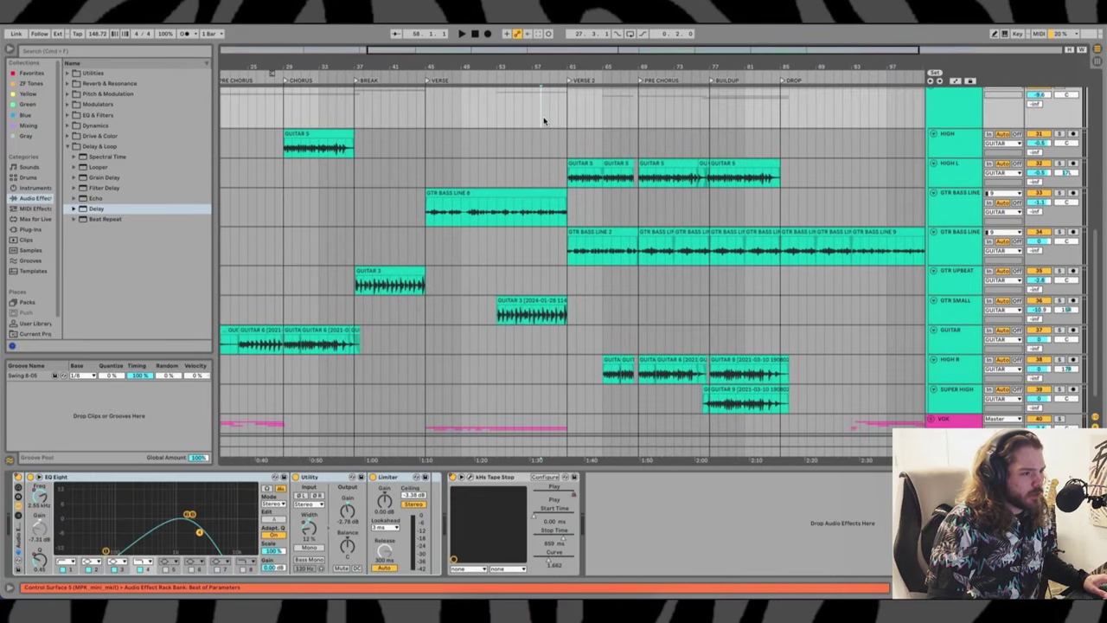
scroll(539, 277, "down", 1)
left_click(954, 399)
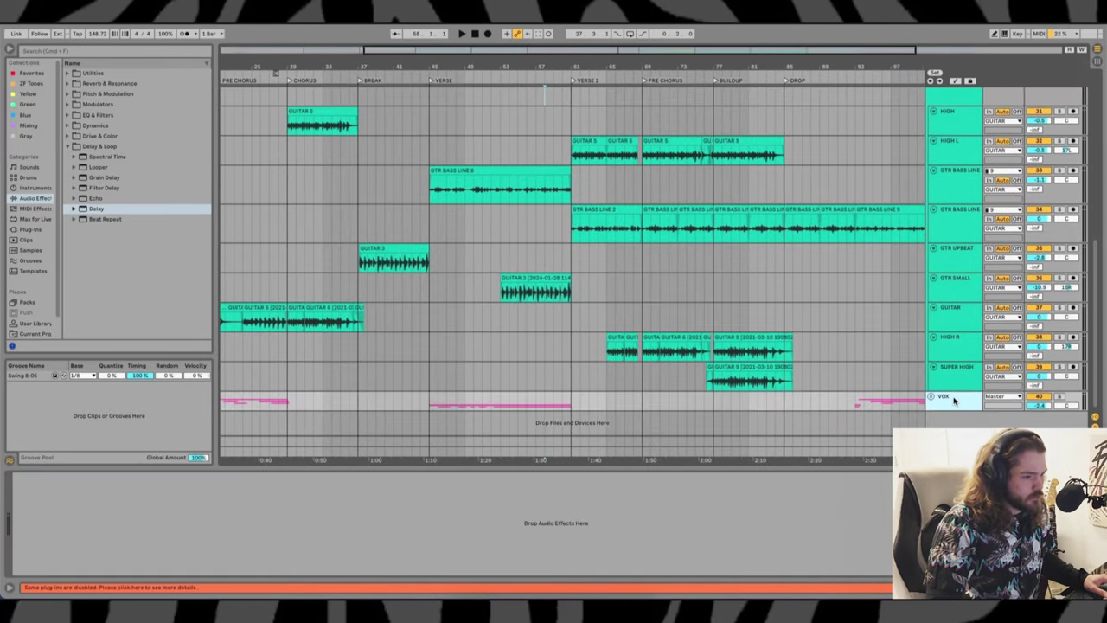
key("space")
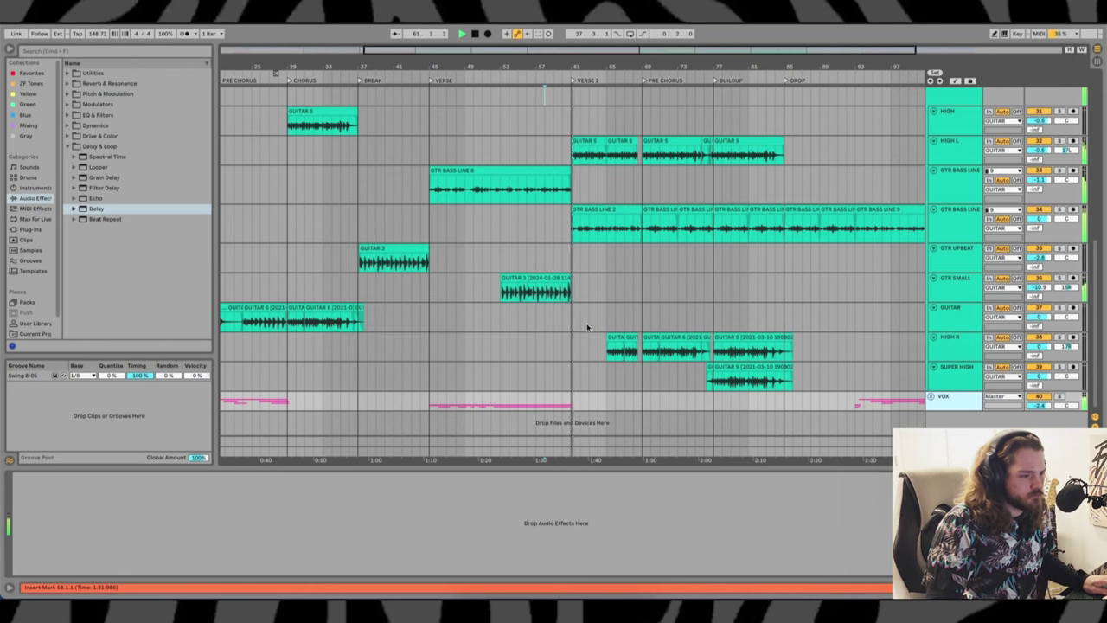
key("space")
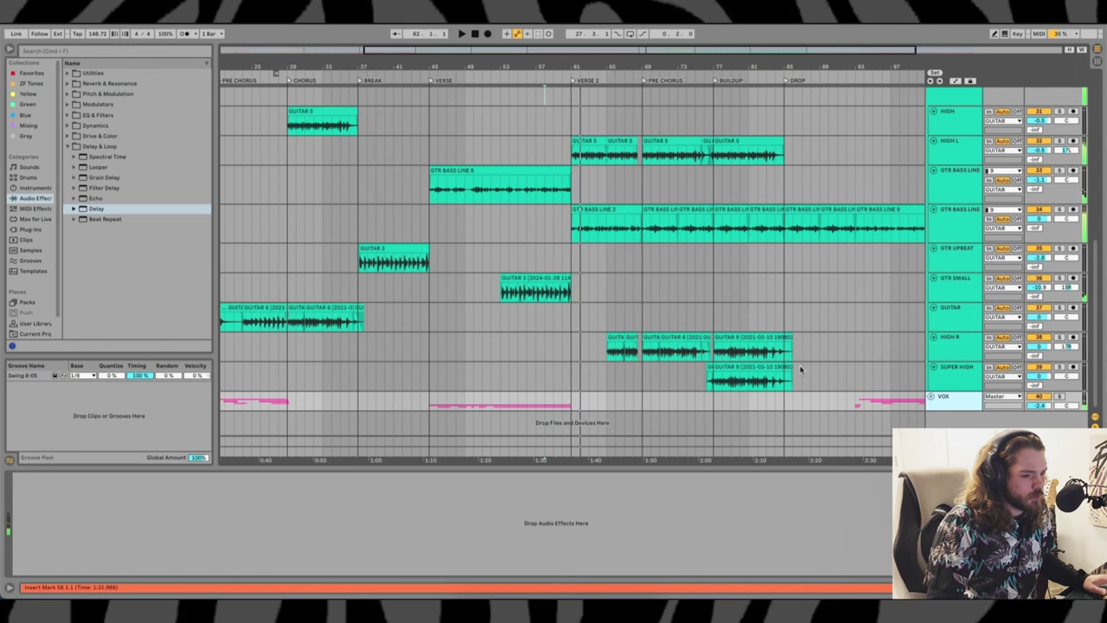
Unfold the VOX group and extend the ends of the last verse vocal clips on its bottom two tracks past bar 61
left_click(930, 398)
scroll(638, 321, "down", 6)
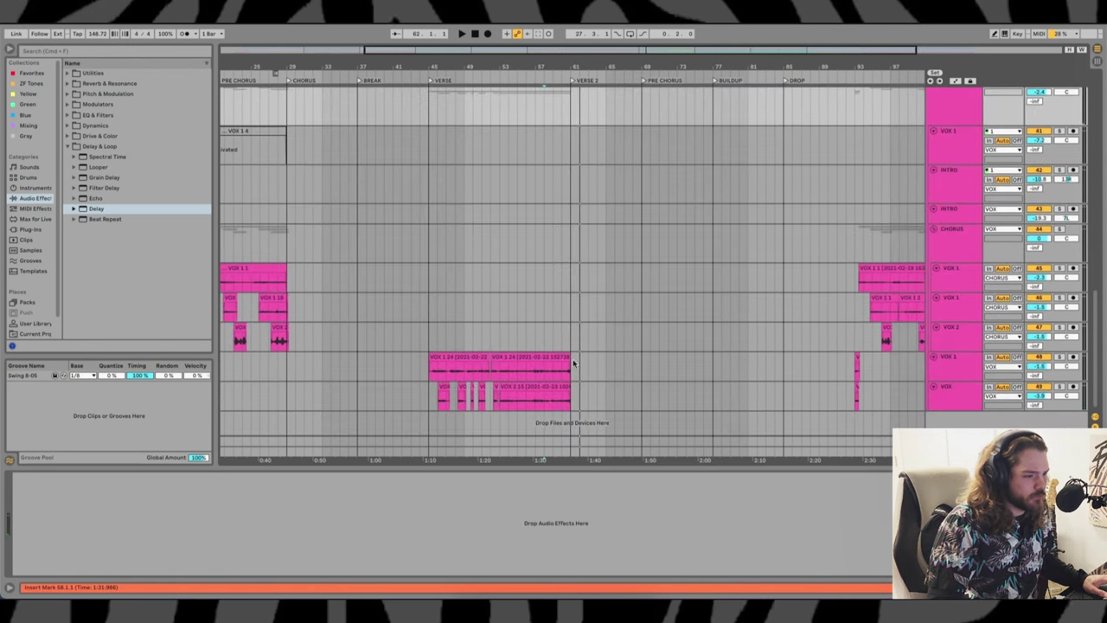
left_click_drag(571, 358, 582, 360)
left_click_drag(570, 387, 590, 393)
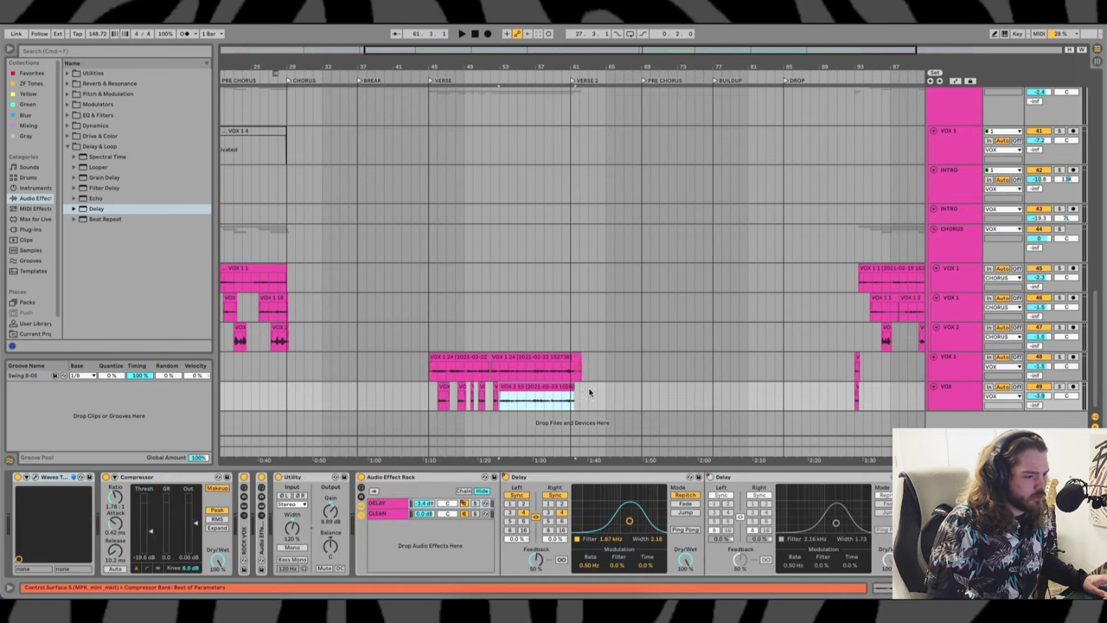
Play the arrangement from bar 60 to check the extended vocals against the guitars entering at Verse 2
left_click(562, 336)
key("space")
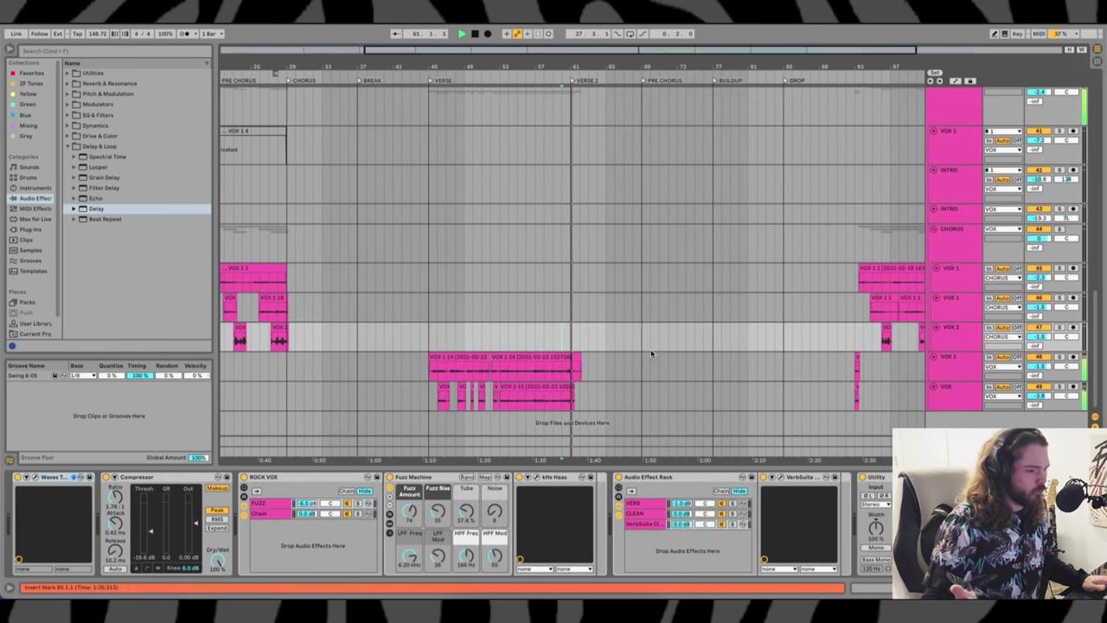
scroll(650, 349, "up", 10)
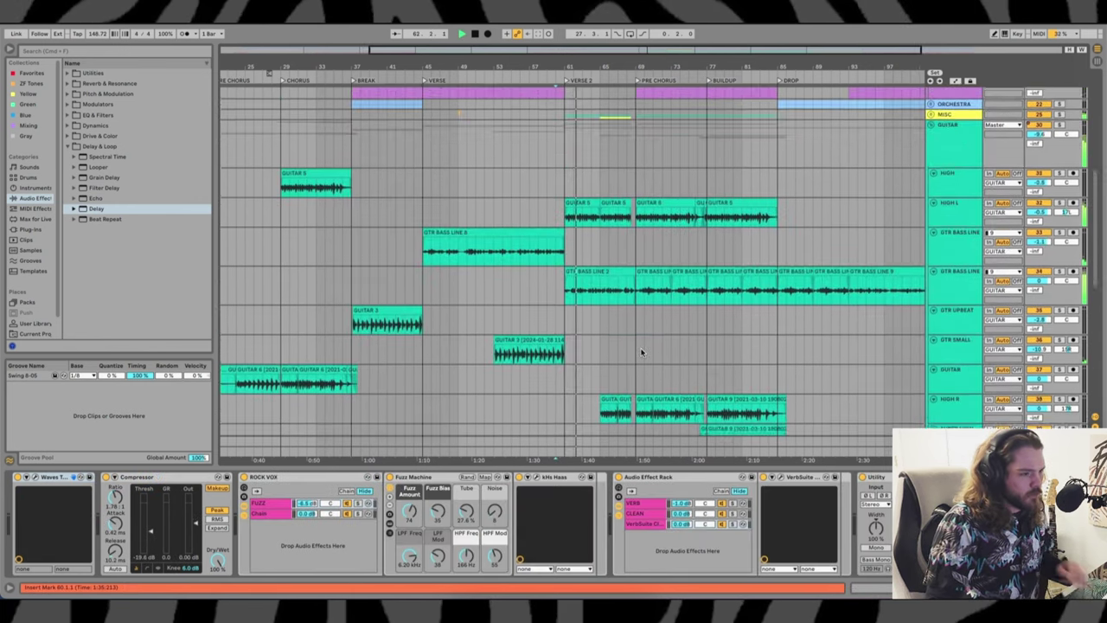
scroll(627, 354, "up", 3)
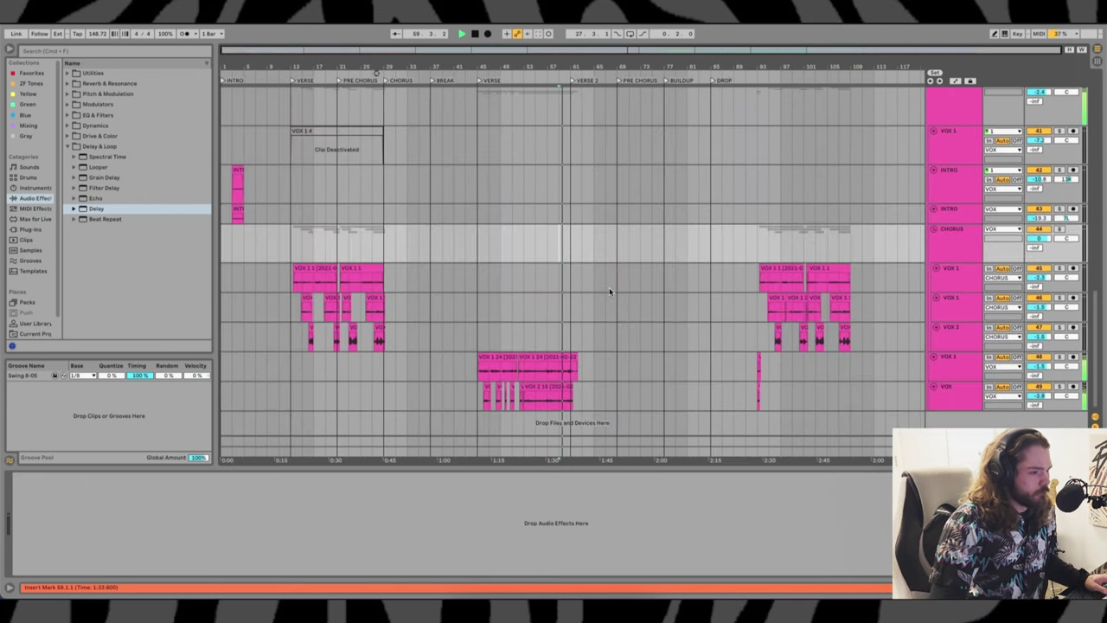
Delete the short leftover vocal clips around bar 93 on the bottom two VOX tracks and place the insert marker at bar 93
scroll(783, 299, "up", 5)
scroll(725, 279, "right", 1)
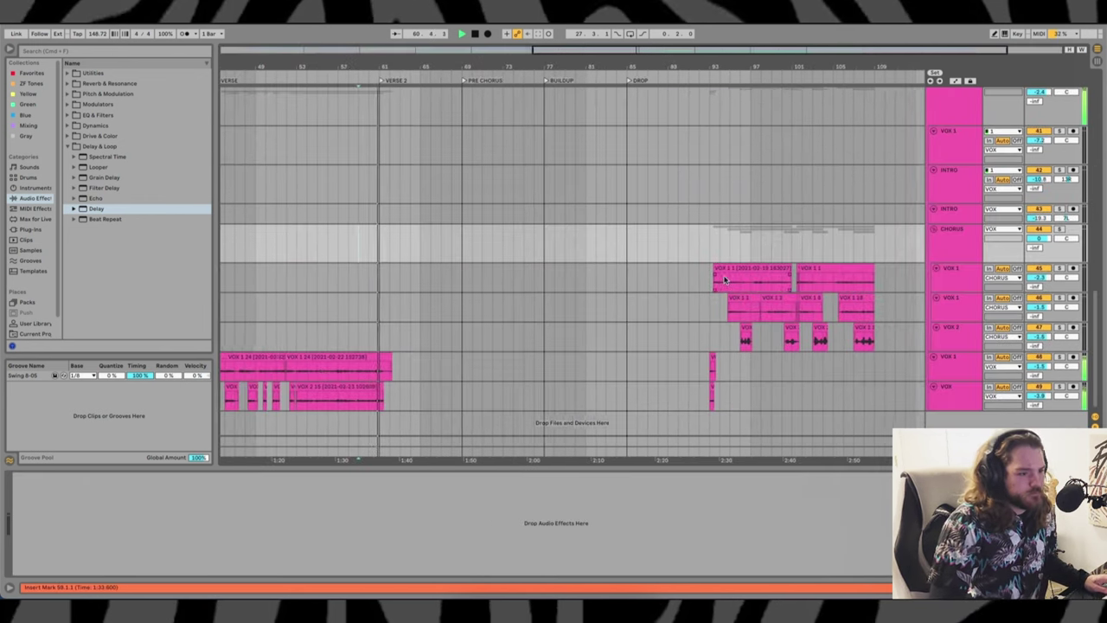
left_click(725, 280)
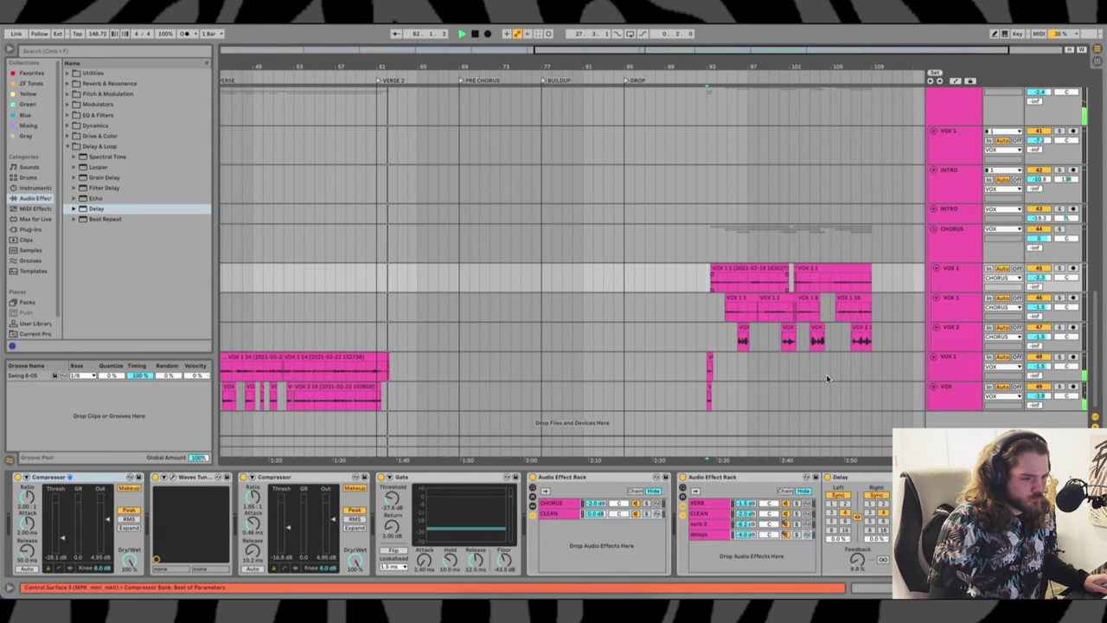
left_click_drag(702, 359, 740, 409)
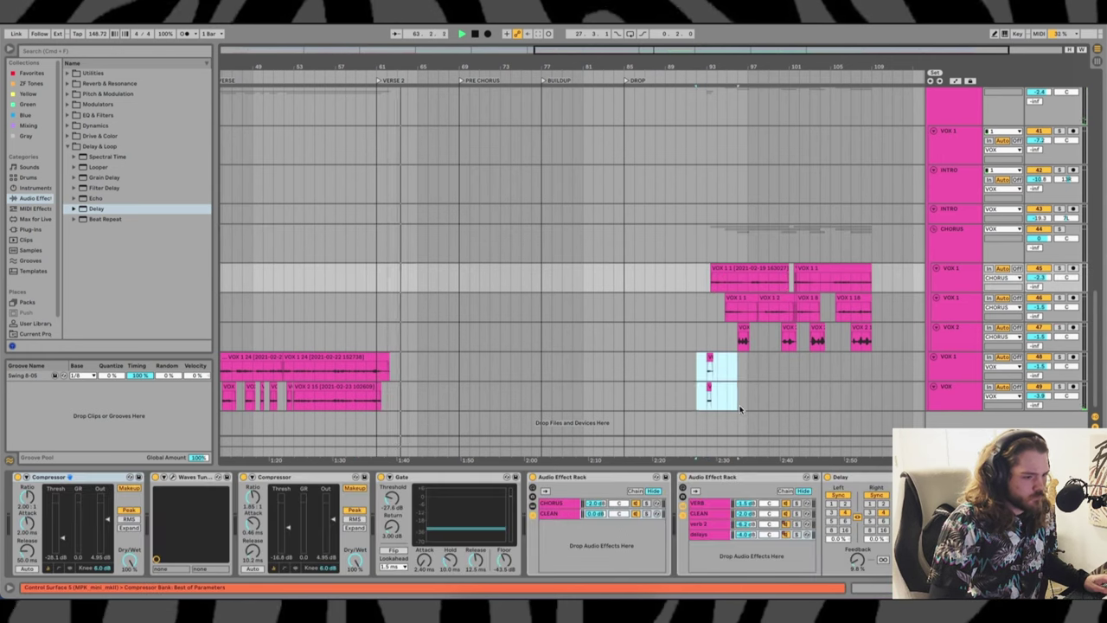
key("Delete")
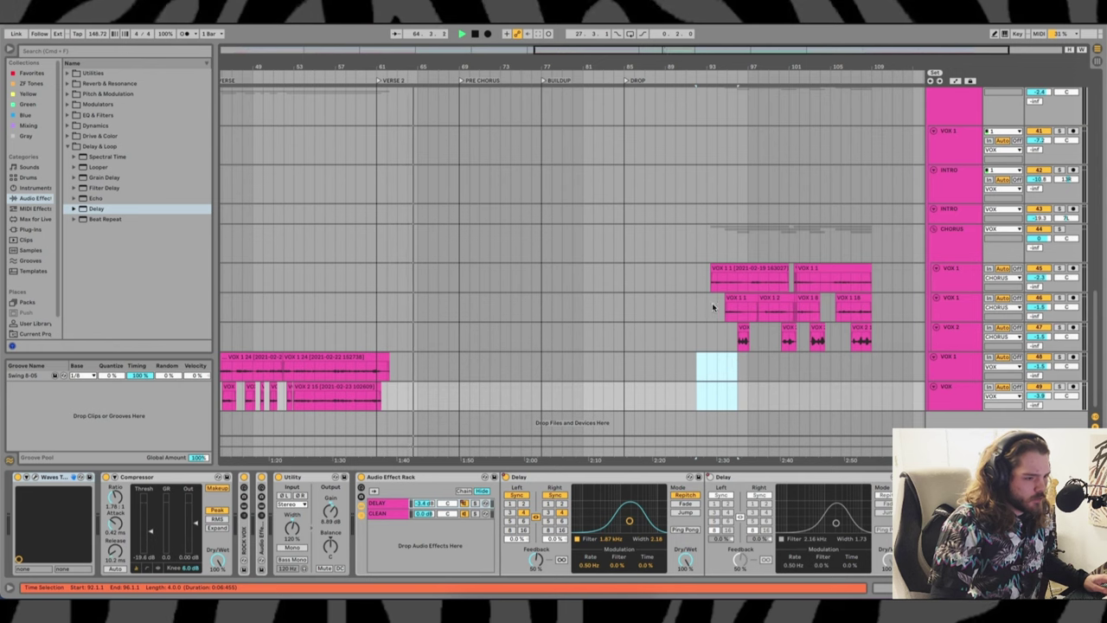
left_click(710, 304)
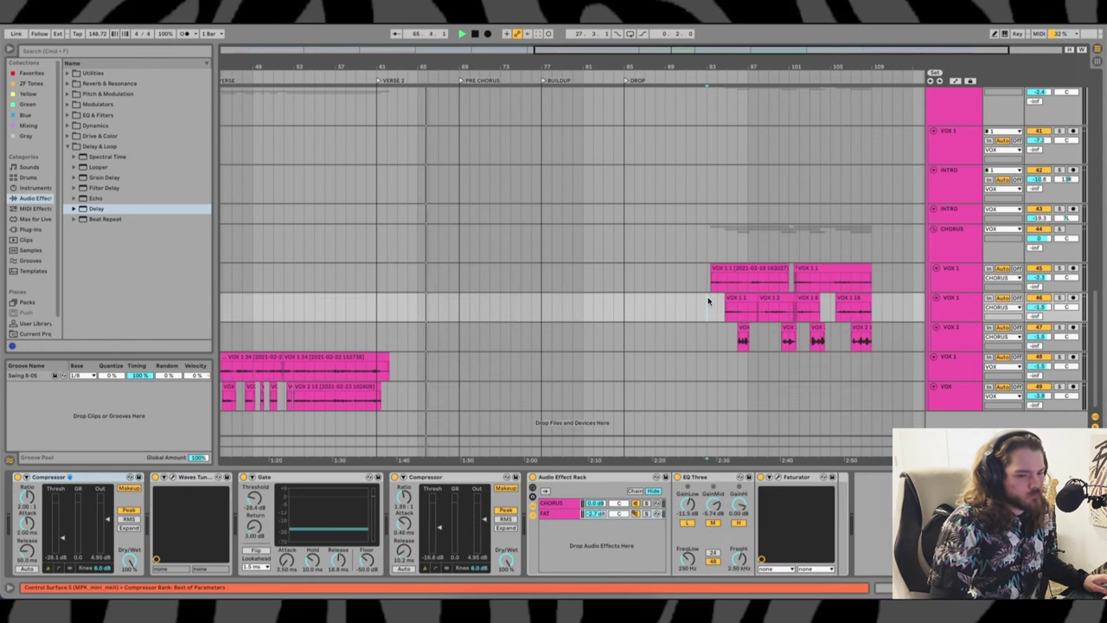
Listen through the guitar parts from Verse 2 into the Buildup section and stop playback
scroll(704, 309, "up", 10)
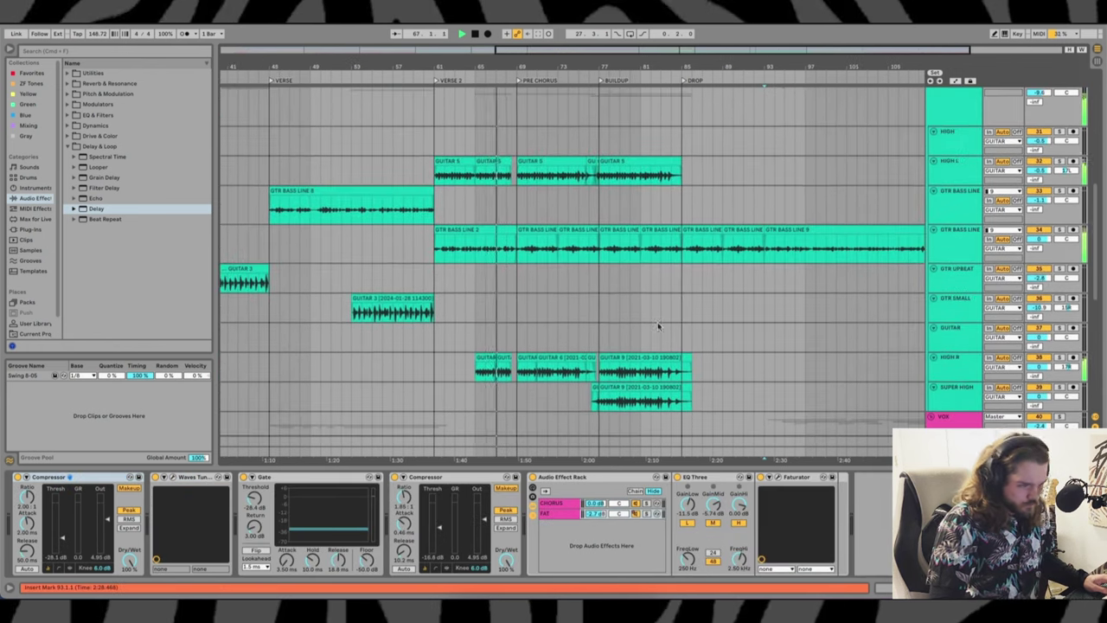
scroll(630, 309, "up", 2)
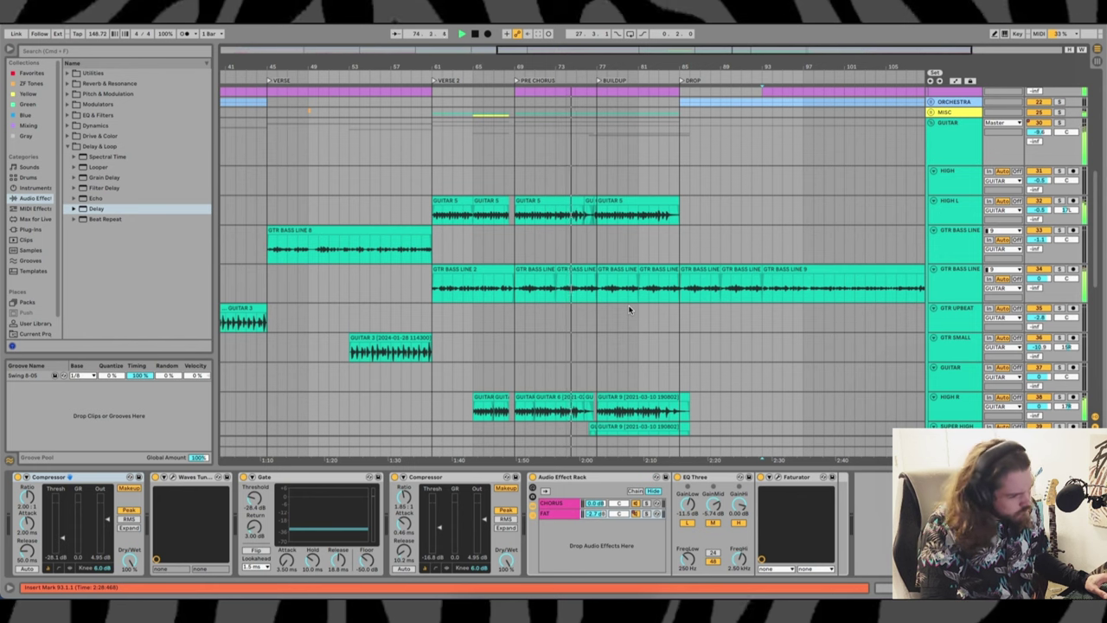
scroll(603, 308, "down", 1)
scroll(591, 288, "down", 3)
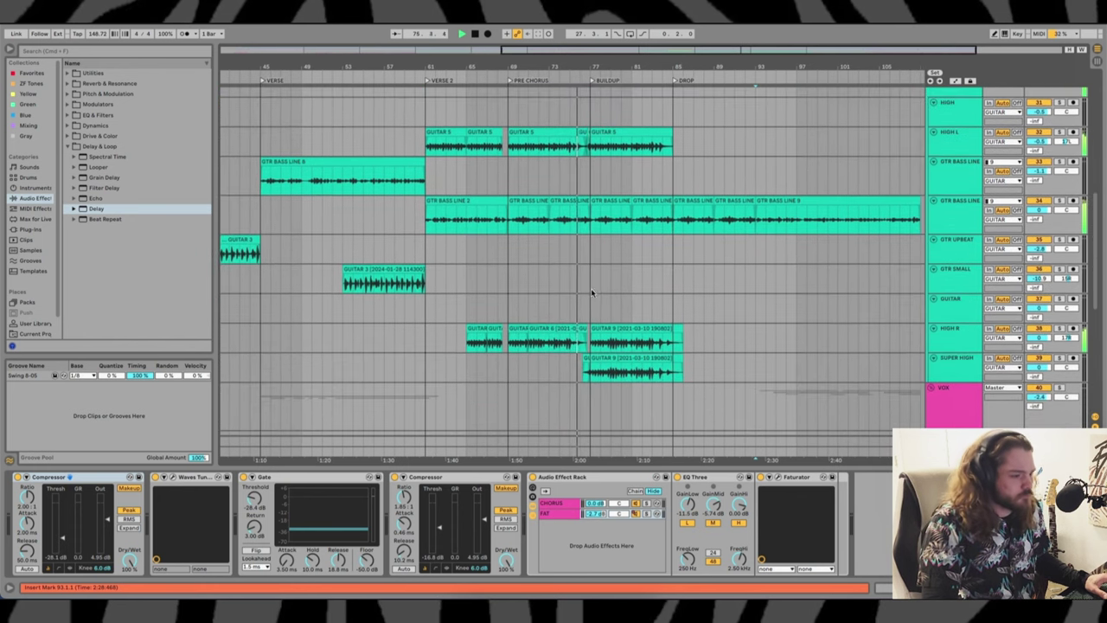
scroll(734, 260, "down", 1)
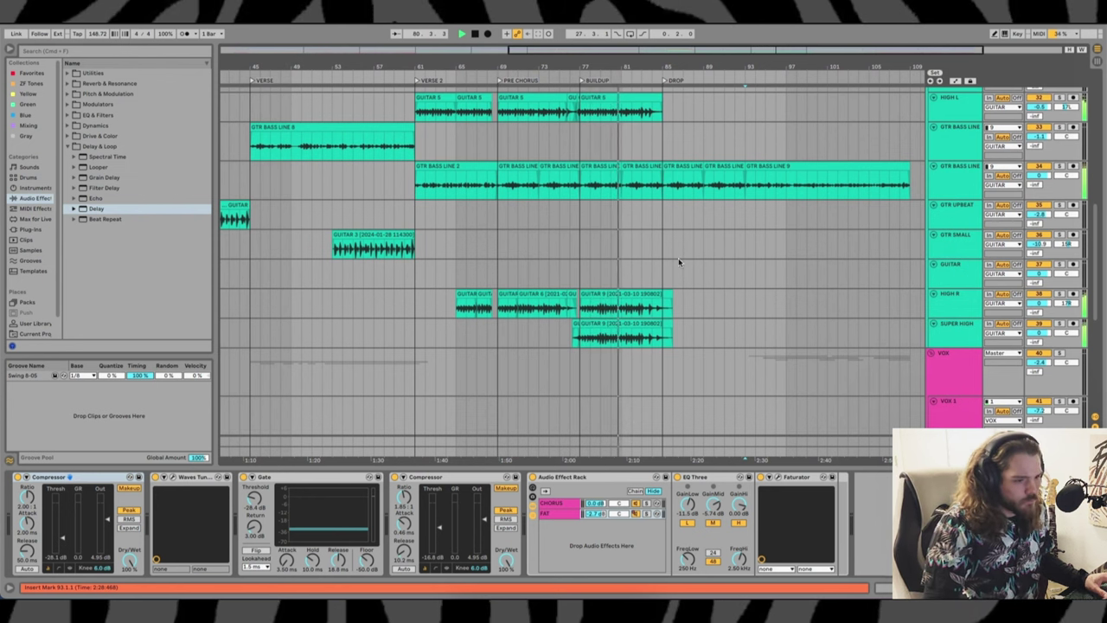
key("space")
Examine the device chains on the SUPER HIGH, HIGH R and HIGH L guitar tracks
left_click(545, 327)
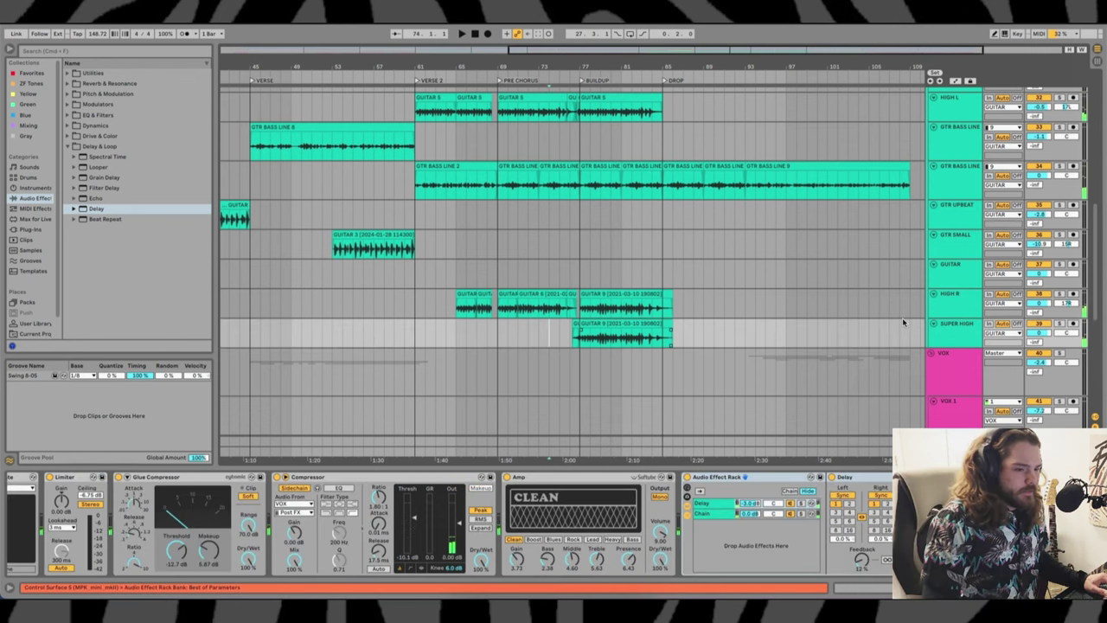
left_click(971, 299)
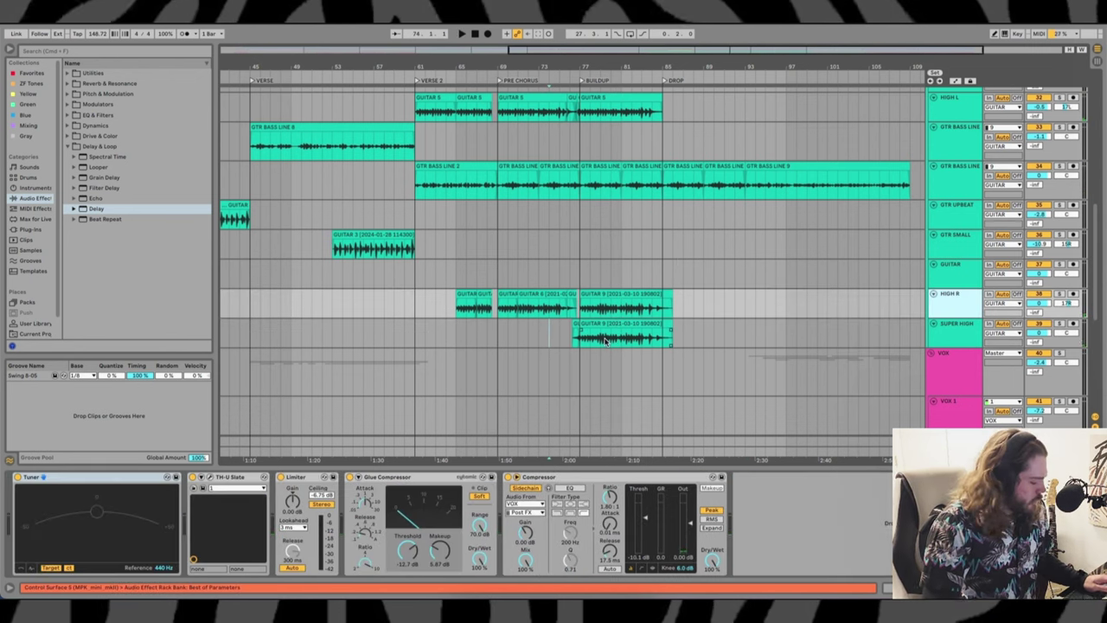
scroll(570, 352, "up", 5)
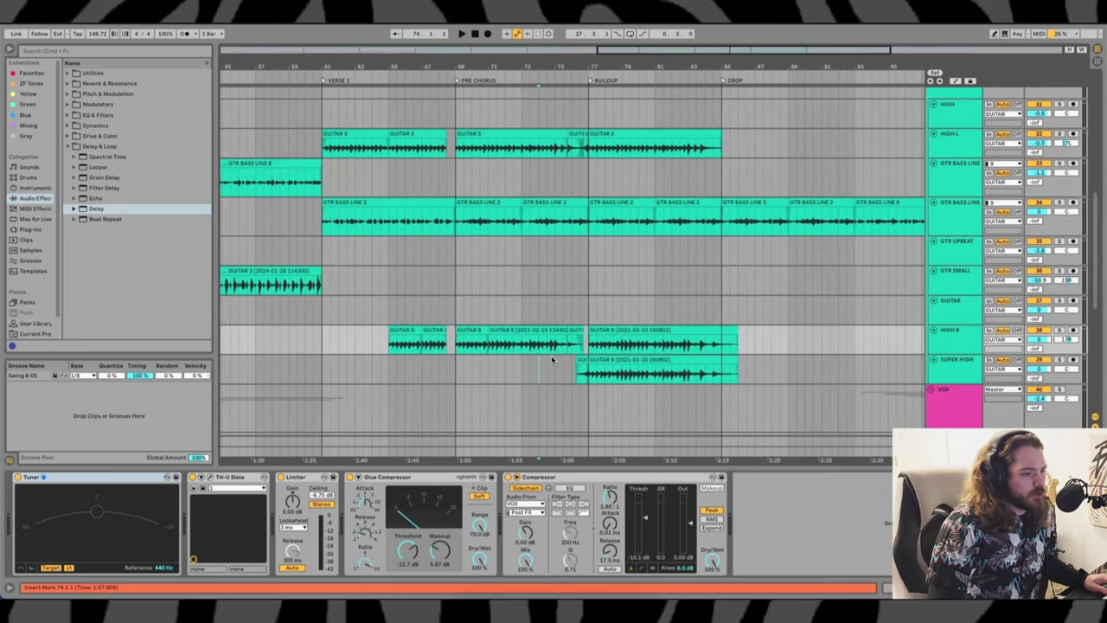
scroll(545, 351, "down", 3)
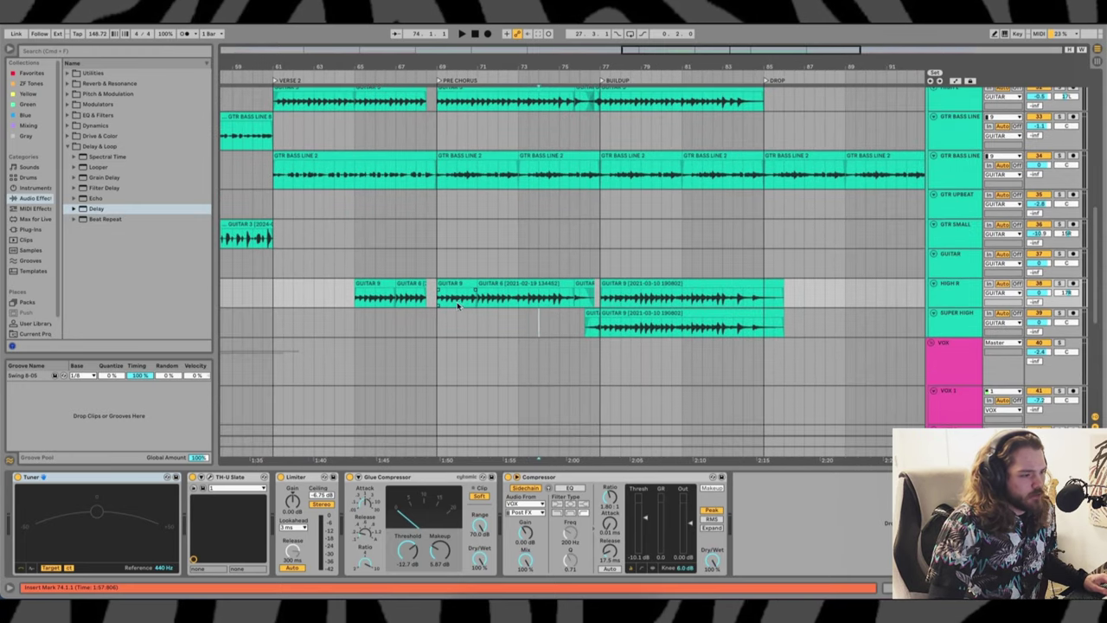
left_click(955, 291)
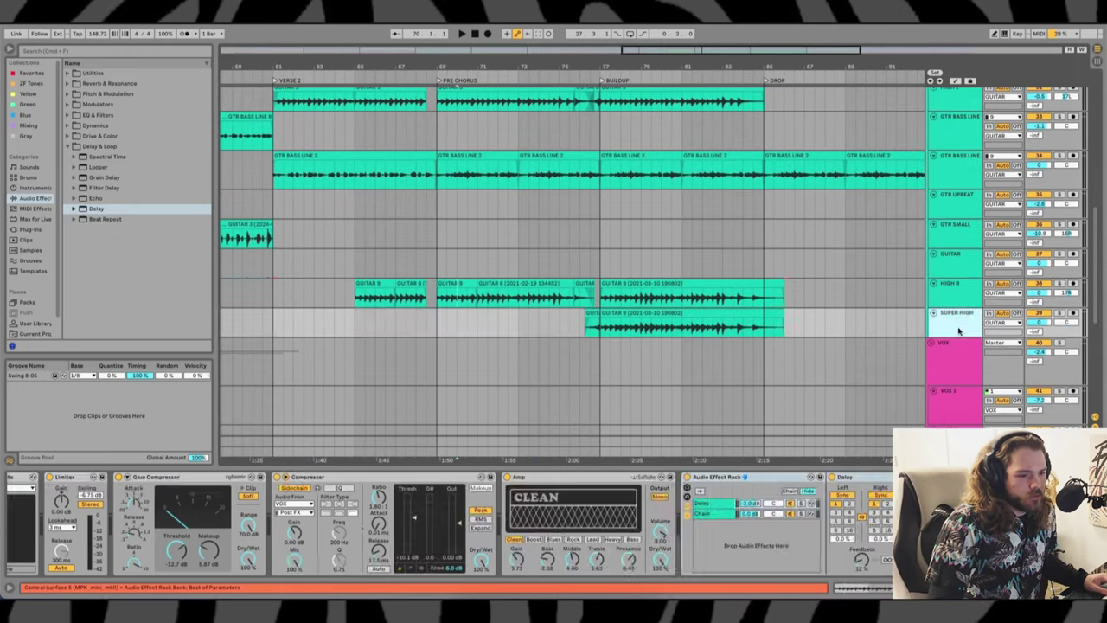
scroll(809, 167, "up", 6)
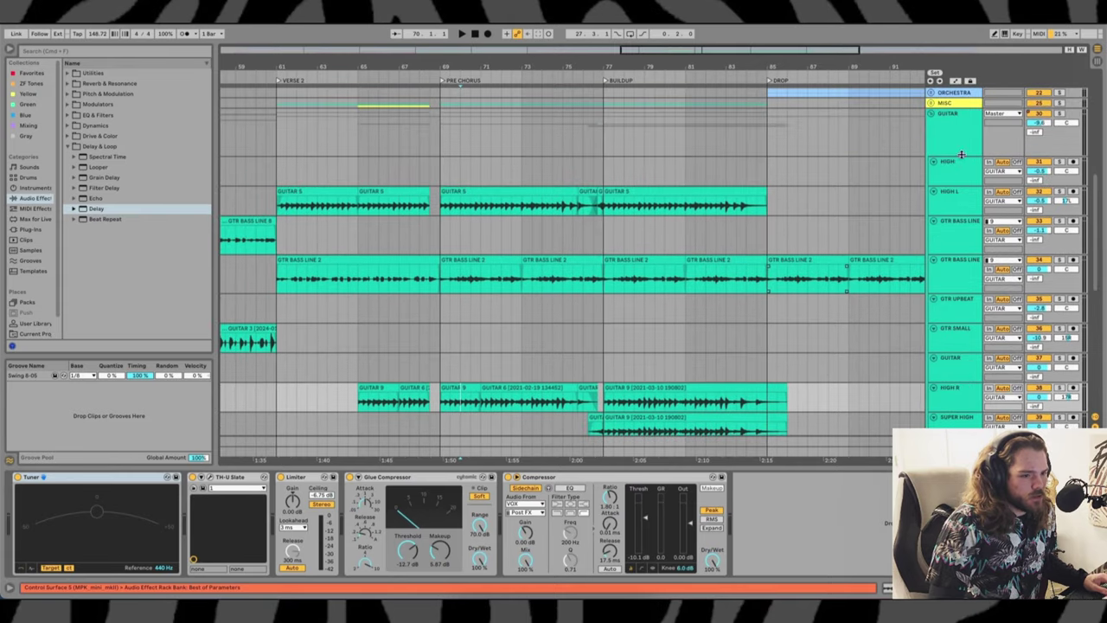
left_click(967, 207)
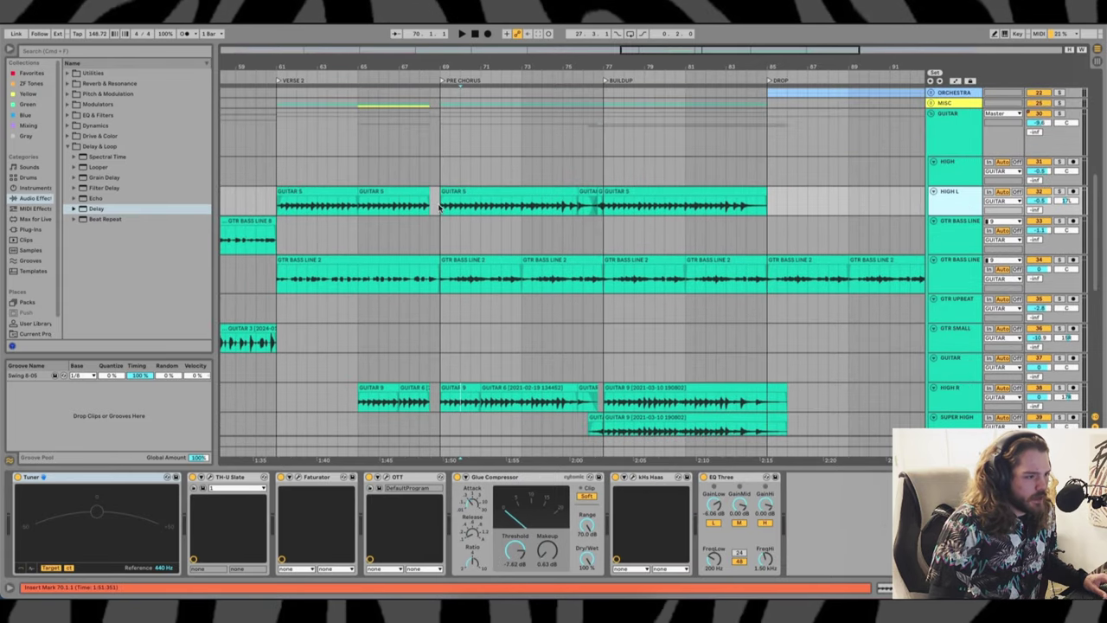
Solo the HIGH L guitar track and listen to it from the Pre Chorus start at bar 69
left_click(439, 207)
scroll(526, 205, "down", 2)
left_click(946, 171)
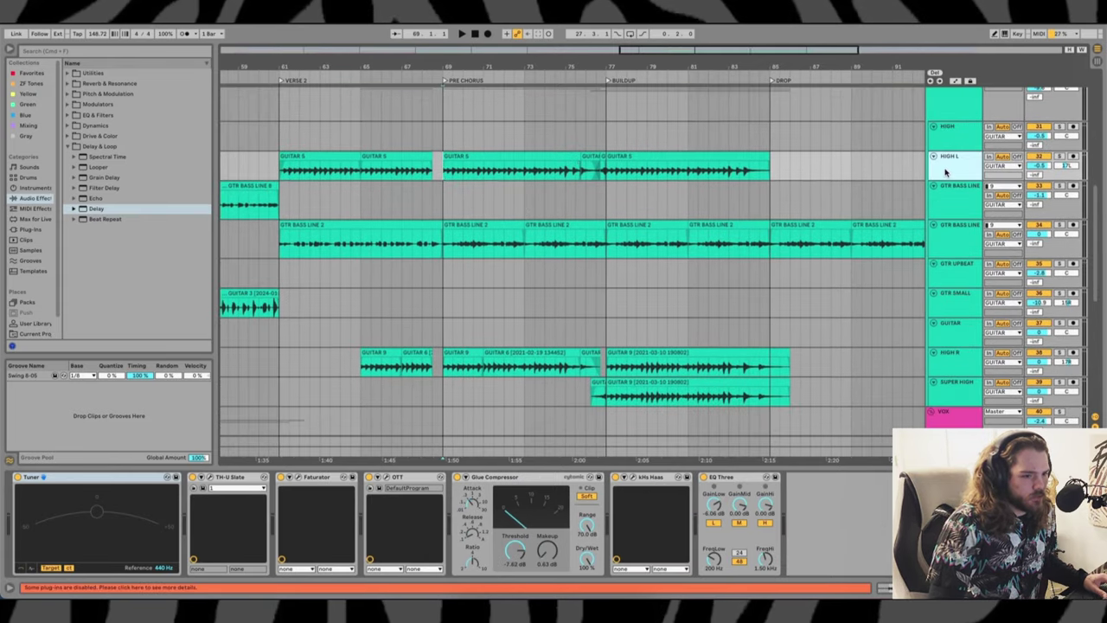
key("space")
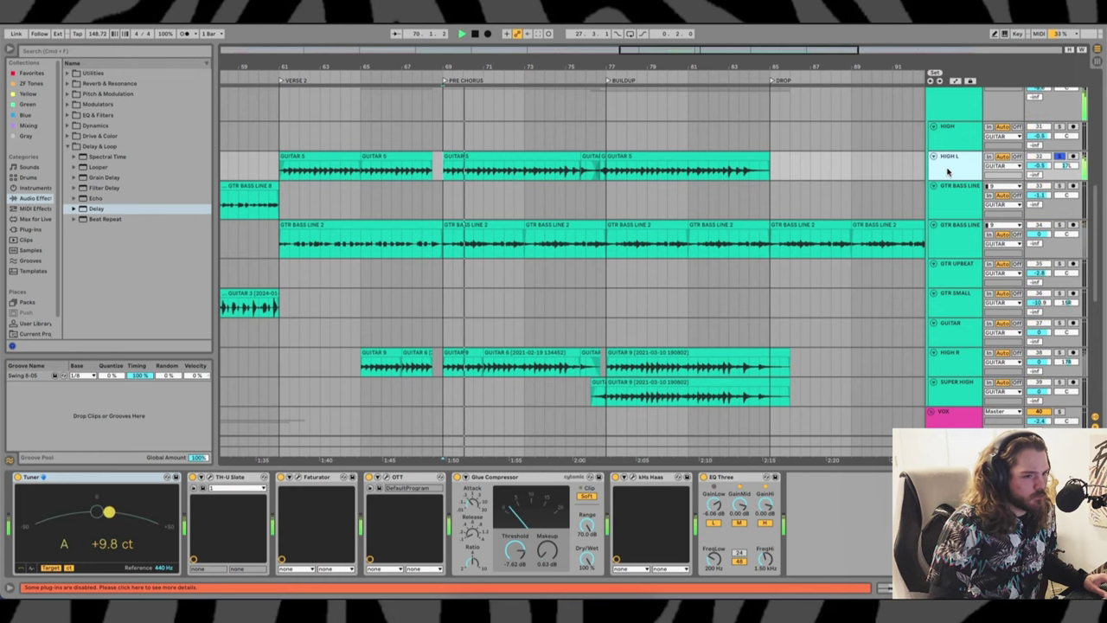
key("space")
Solo the HIGH R guitar track and listen to it from bar 69 for comparison with HIGH L
left_click(717, 363)
left_click(940, 374)
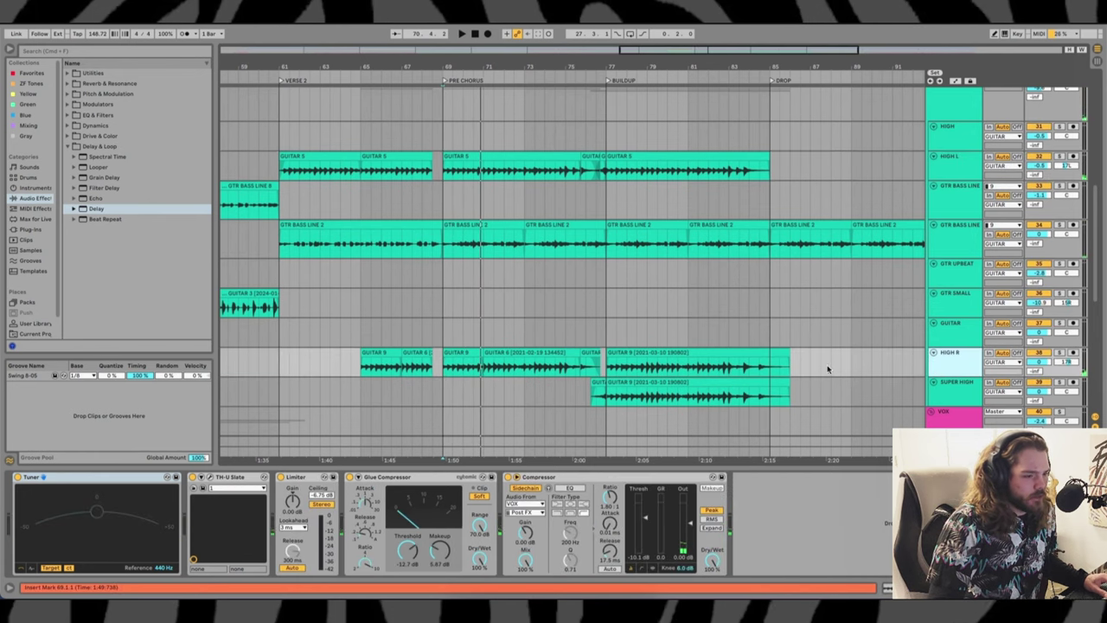
scroll(732, 369, "down", 2)
left_click(949, 318)
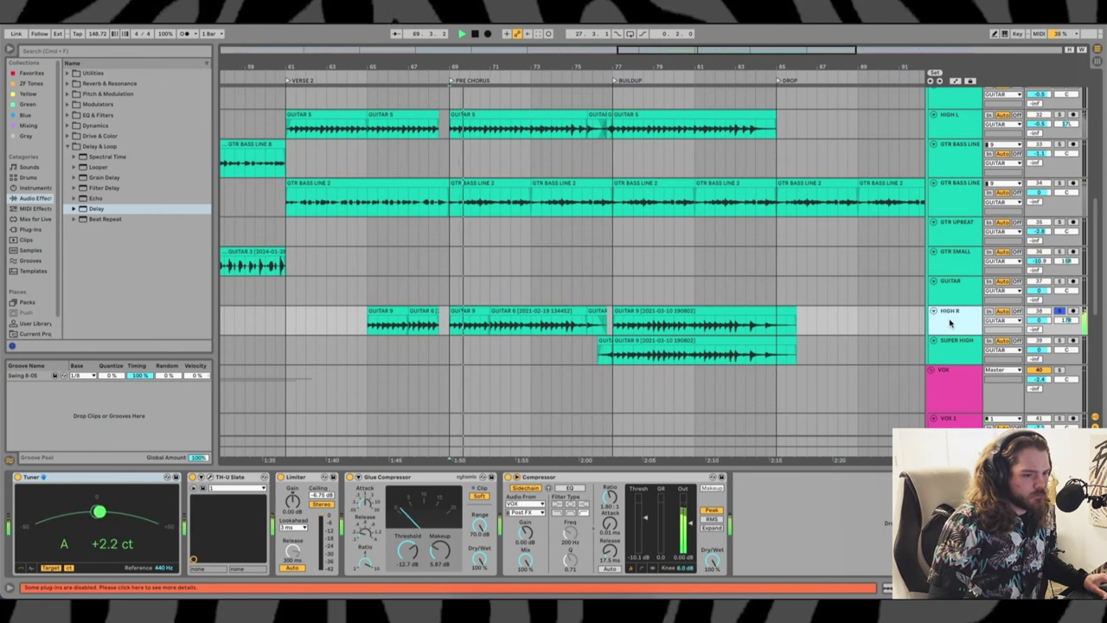
Solo the SUPER HIGH guitar track and listen to its Buildup clip from bar 77
scroll(563, 250, "down", 5)
left_click(563, 250)
left_click(670, 212)
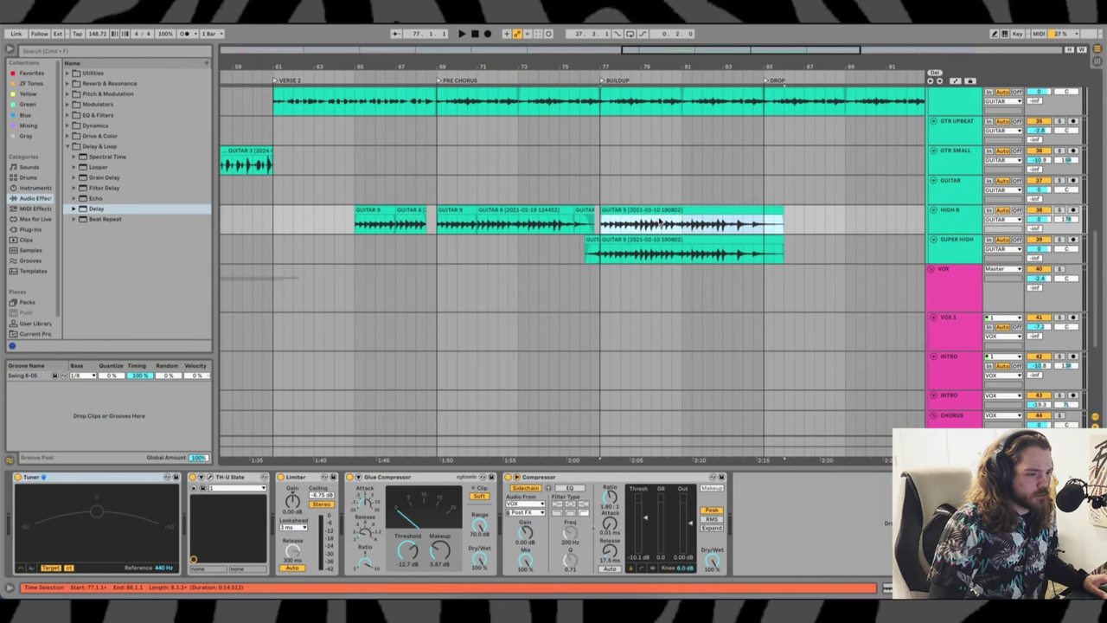
left_click(664, 248)
left_click(628, 239)
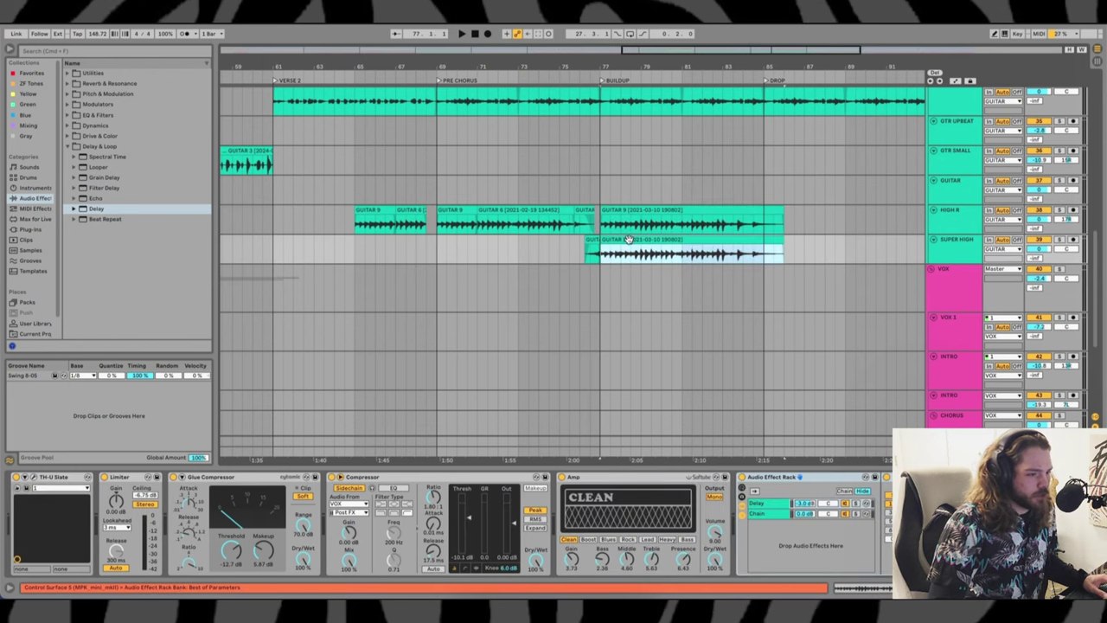
left_click(601, 258)
key("space")
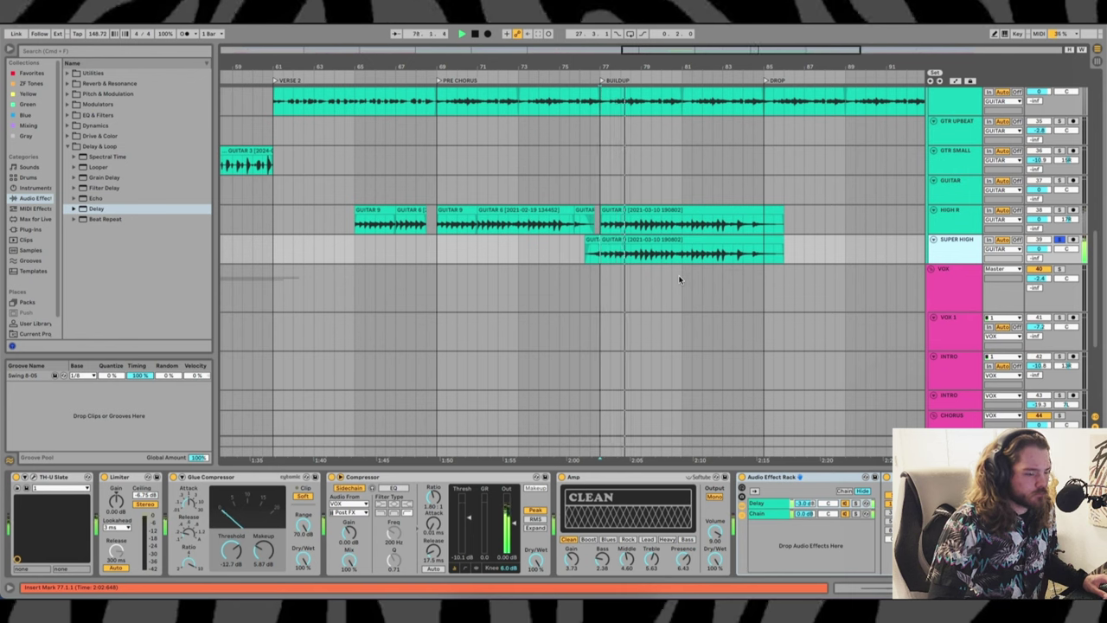
Bypass the Audio Effect Rack on SUPER HIGH, replay the soloed part from bar 77, and switch the rack back on
left_click(766, 482)
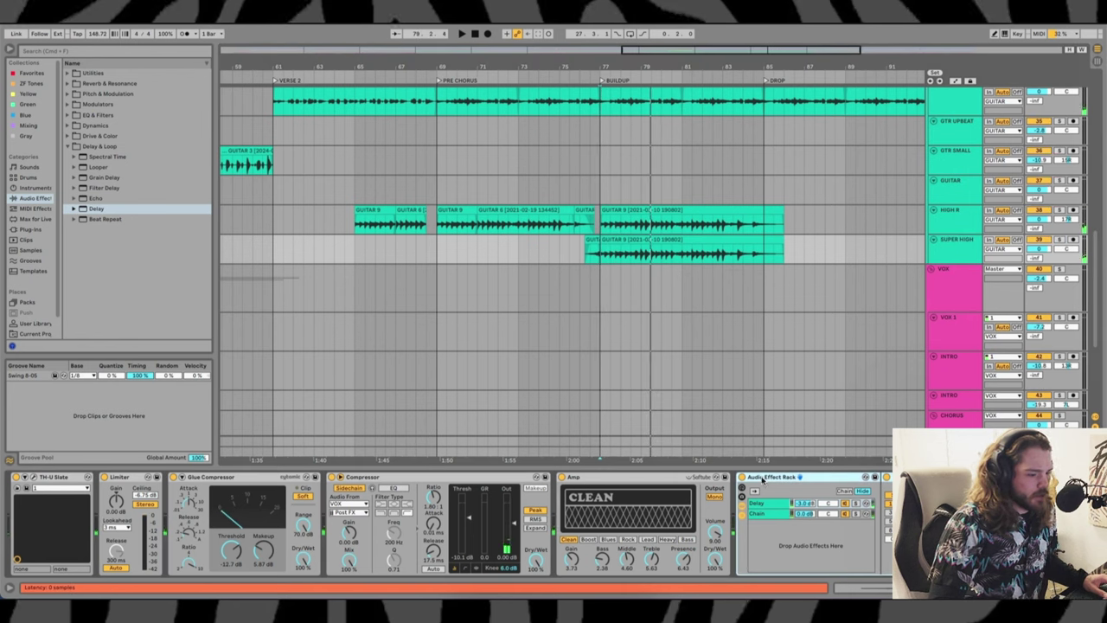
left_click(741, 477)
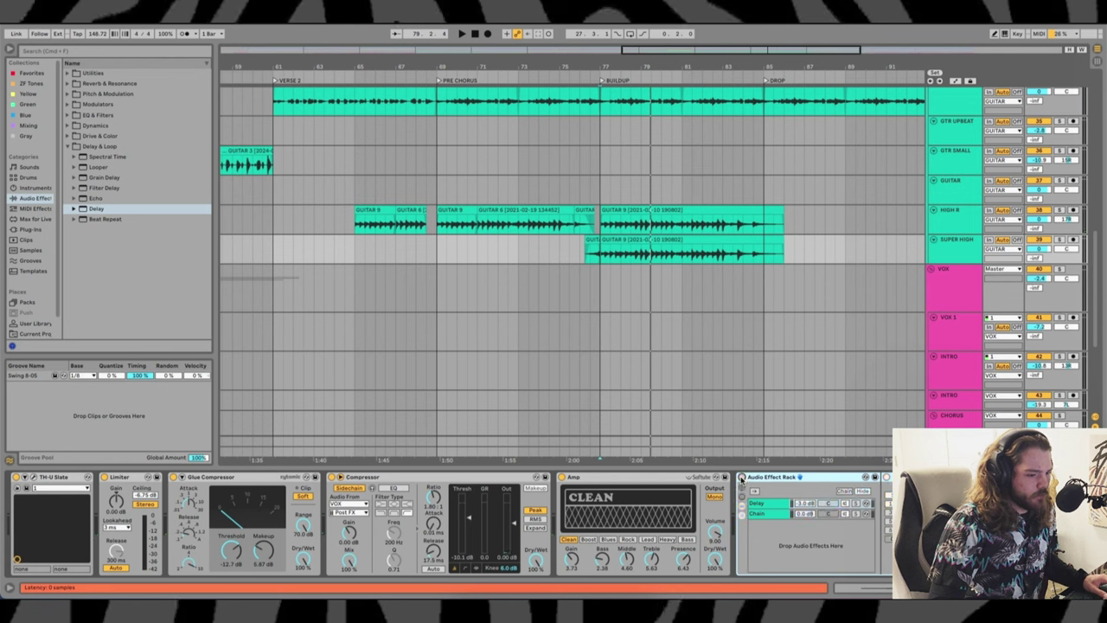
left_click(967, 243)
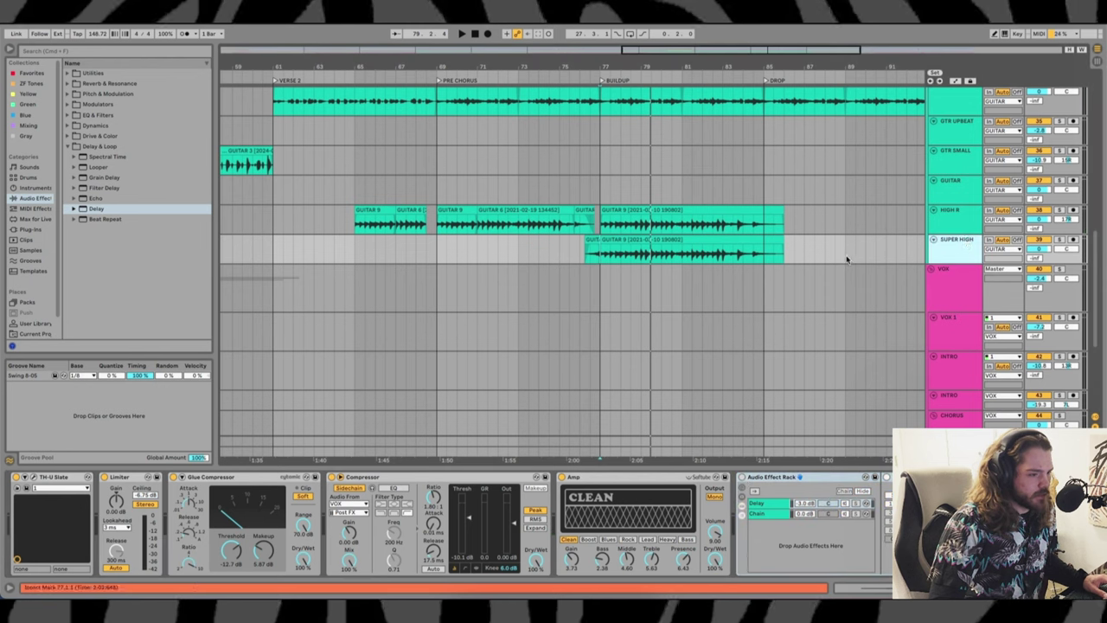
key("space")
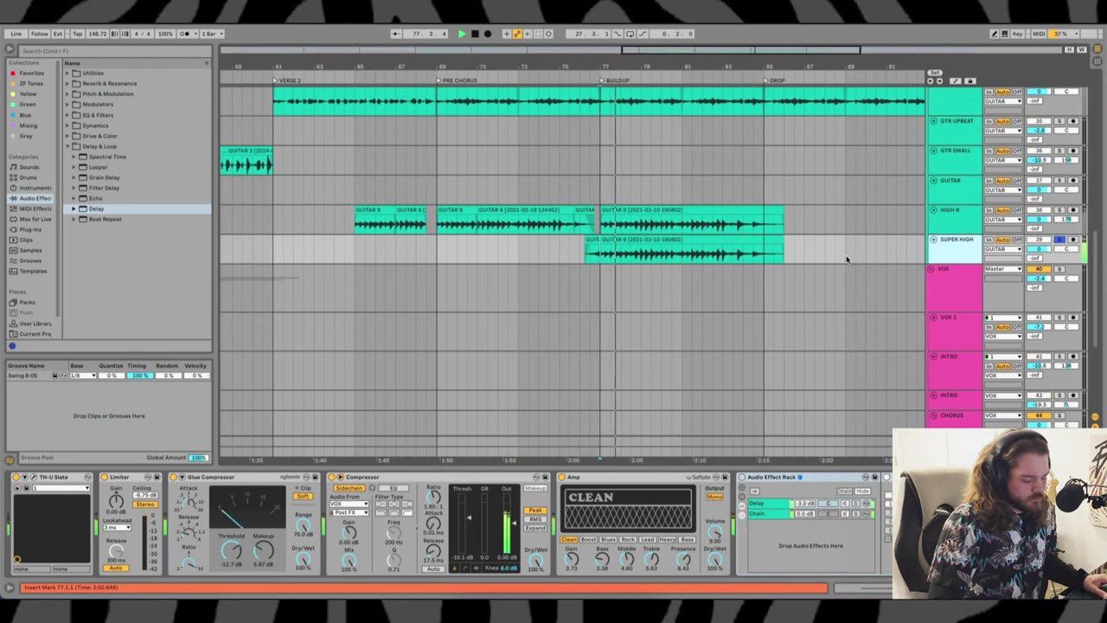
key("space")
Solo the lower GTR BASS LINE track, listen from Verse 2 at bar 61, and place the insert marker at bar 65
scroll(726, 301, "up", 6)
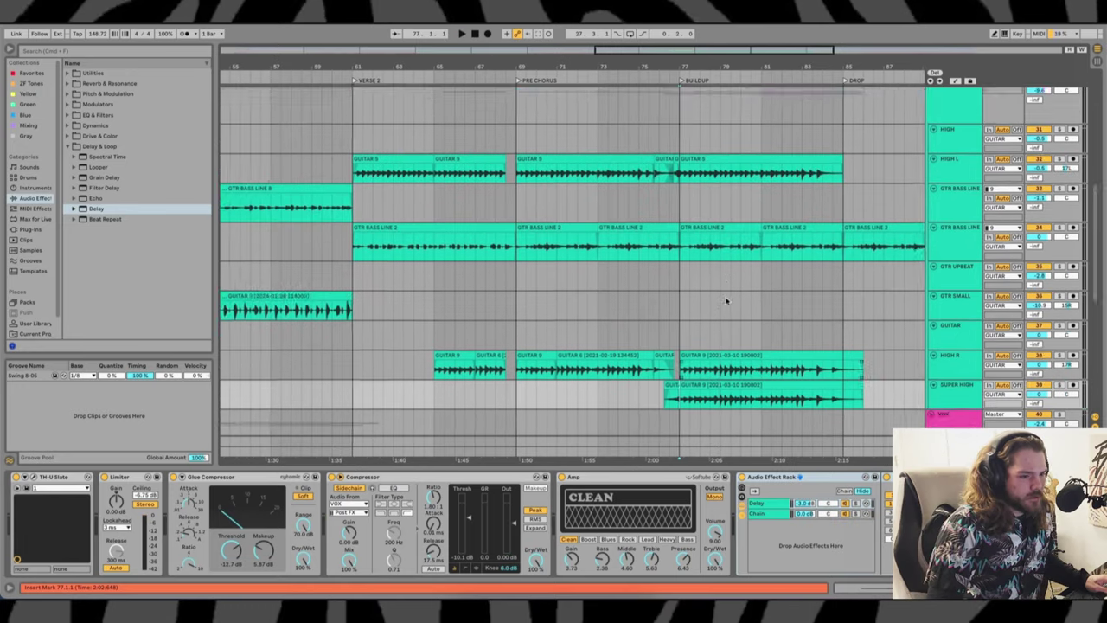
scroll(498, 254, "left", 5)
scroll(499, 255, "down", 1)
left_click(441, 264)
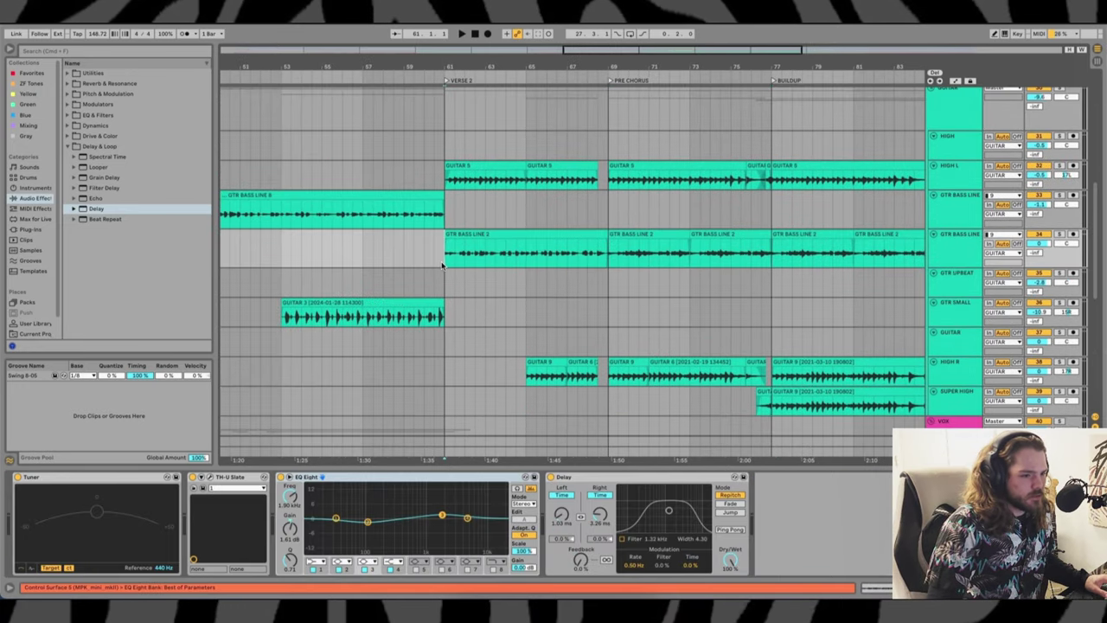
left_click(952, 250)
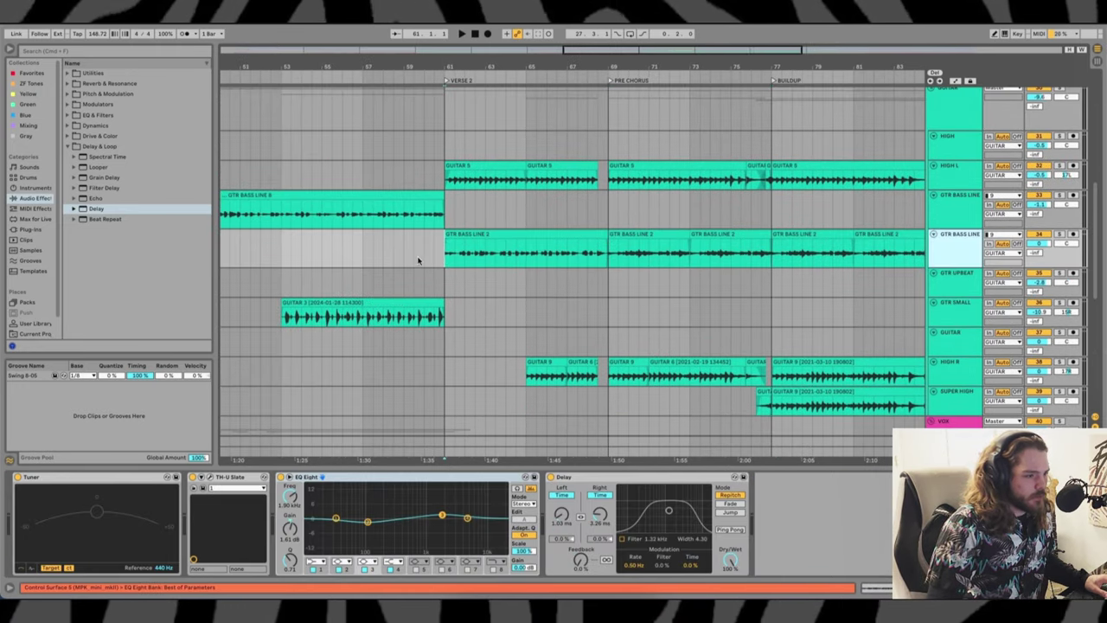
key("space")
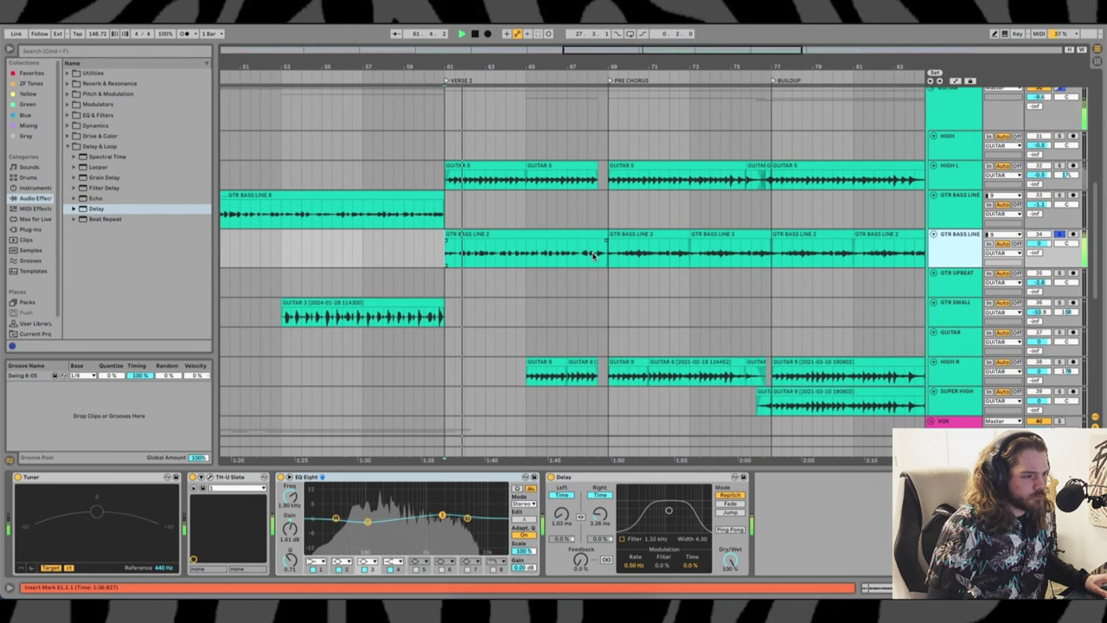
key("space")
left_click(526, 263)
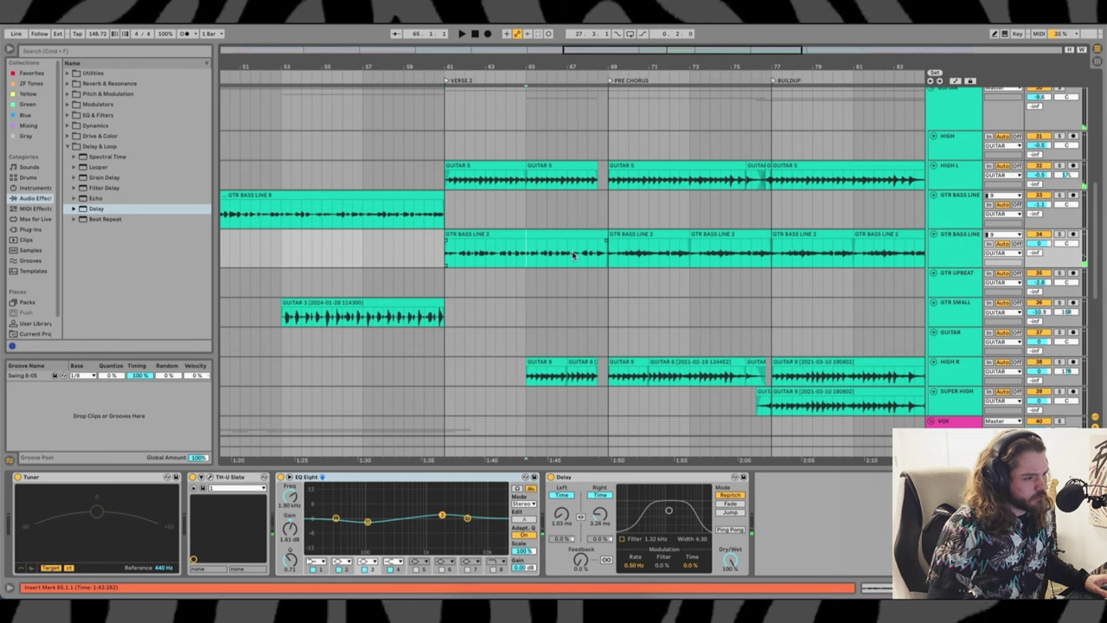
Move the VERSE 2 and PRE CHORUS locators to about bars 100 and 109, BUILDUP to bar 61 and DROP to bar 69
right_click(446, 82)
left_click(446, 81)
scroll(464, 100, "down", 4)
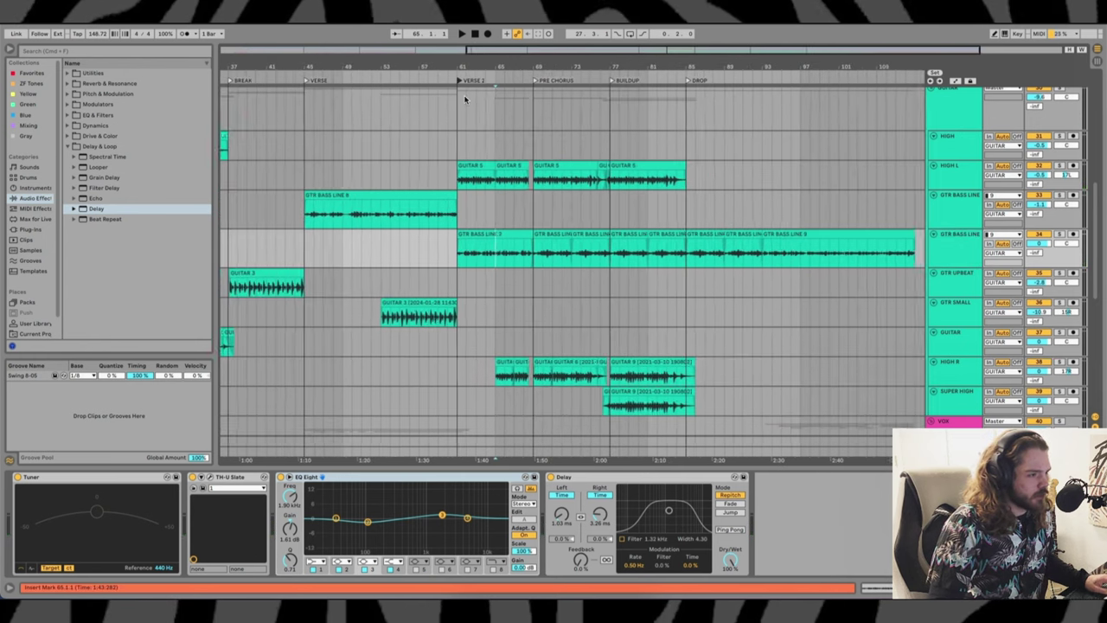
scroll(465, 100, "down", 1)
left_click_drag(460, 81, 813, 81)
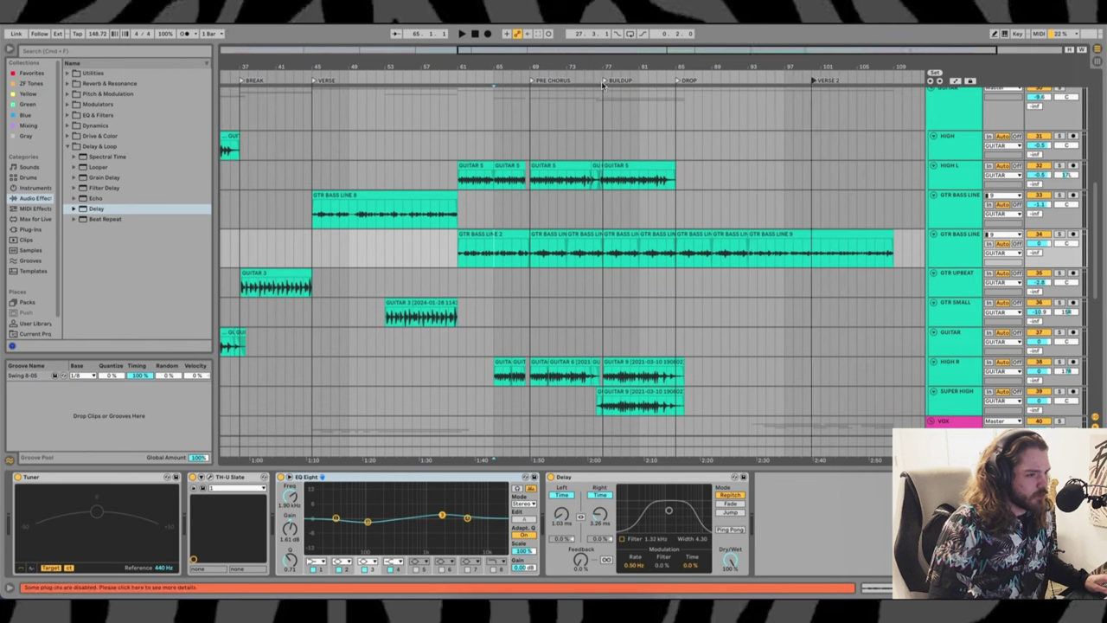
left_click_drag(602, 84, 459, 82)
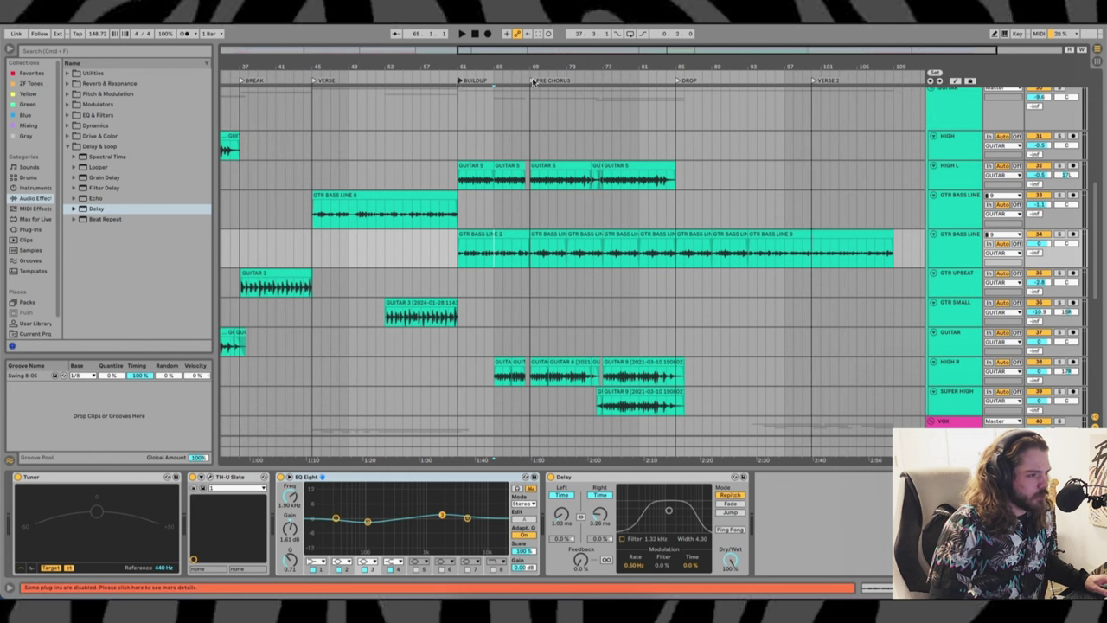
left_click_drag(533, 82, 796, 81)
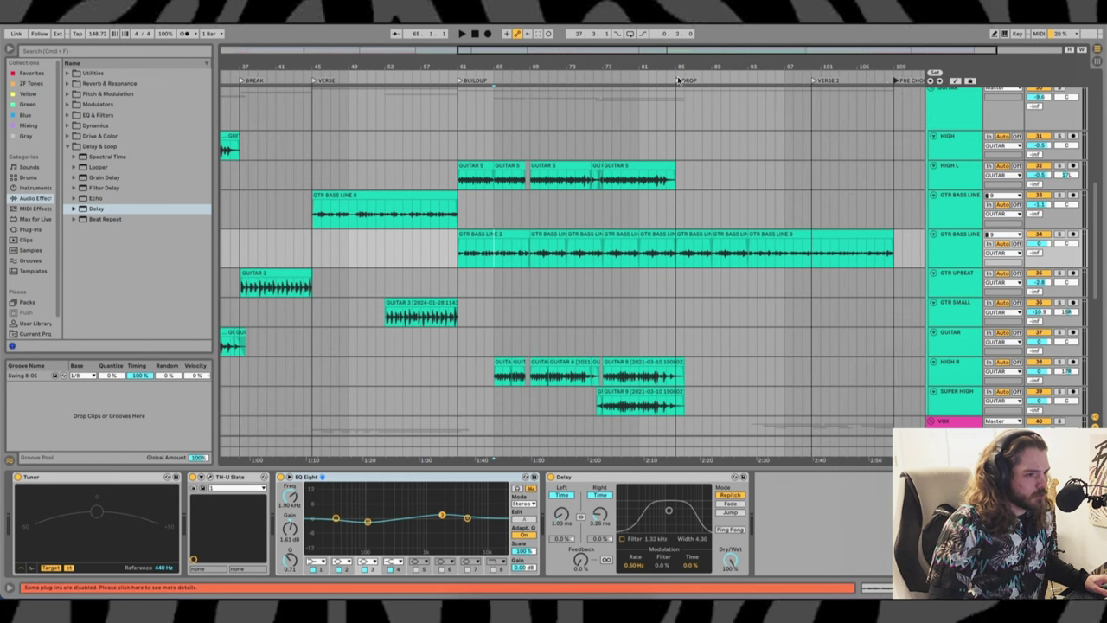
left_click_drag(677, 81, 531, 83)
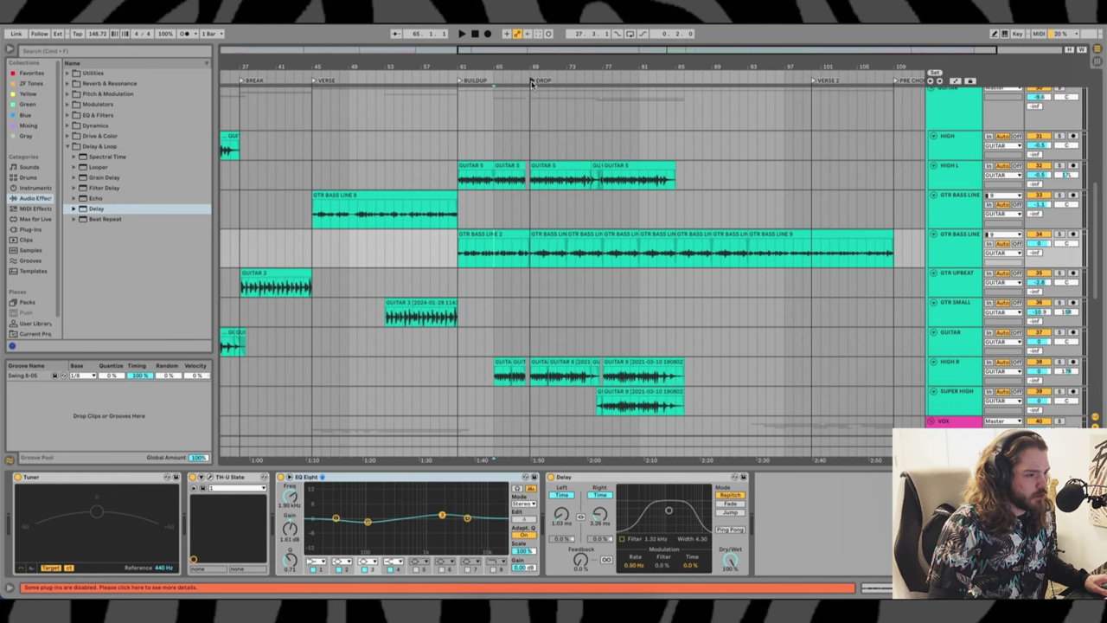
Play the guitars from bar 68 into the Drop, then solo the lower GTR BASS LINE track and replay from bar 69
scroll(532, 82, "up", 4)
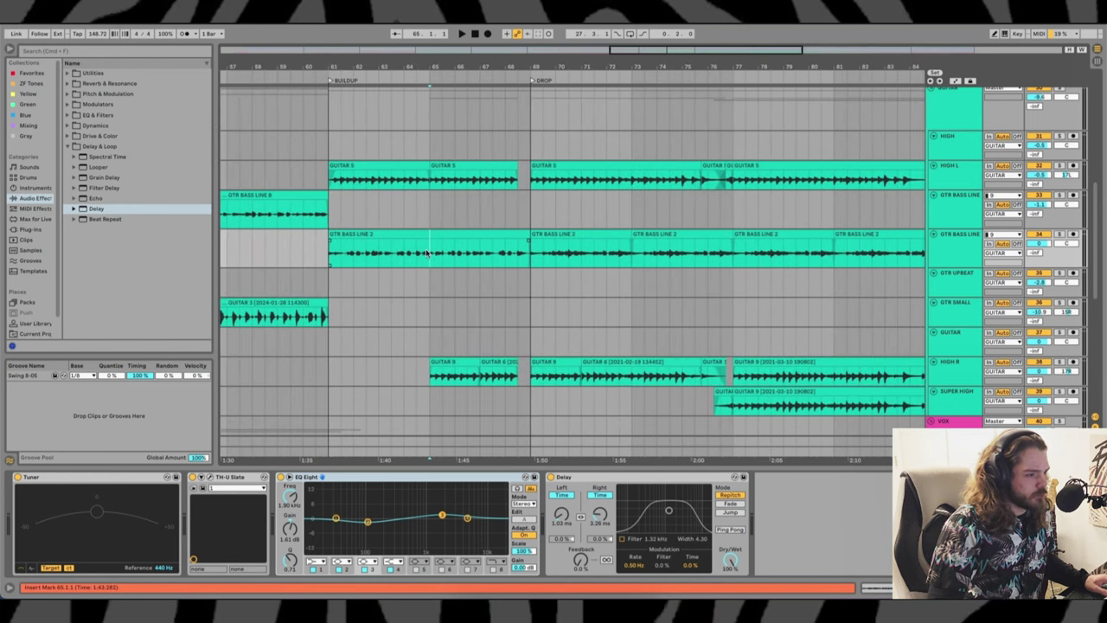
left_click(507, 255)
key("space")
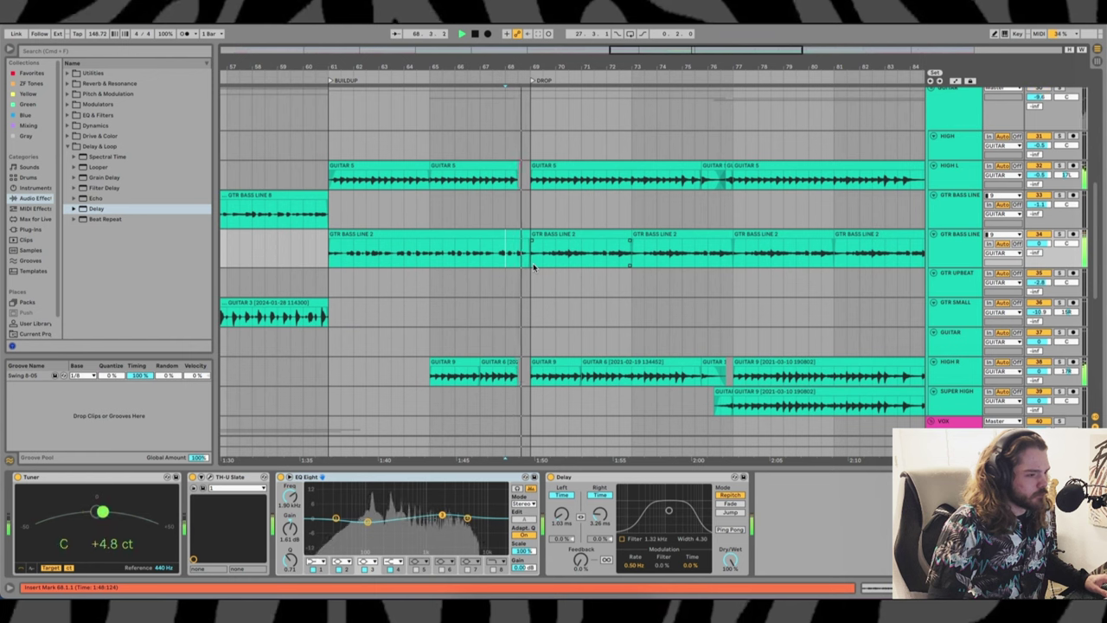
key("space")
left_click(534, 261)
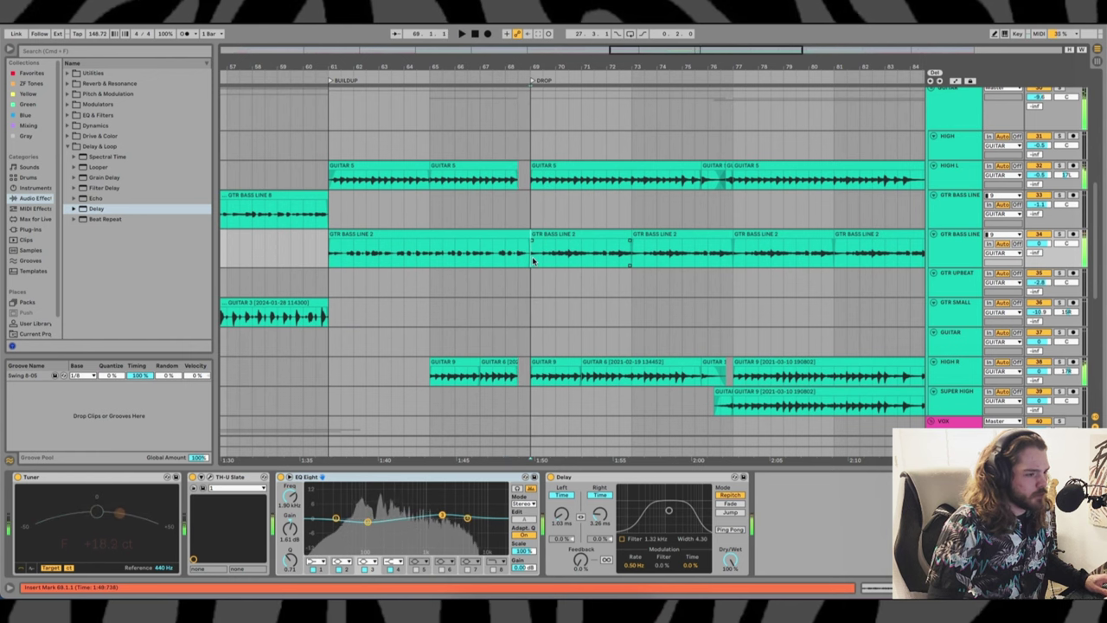
key("s")
key("space")
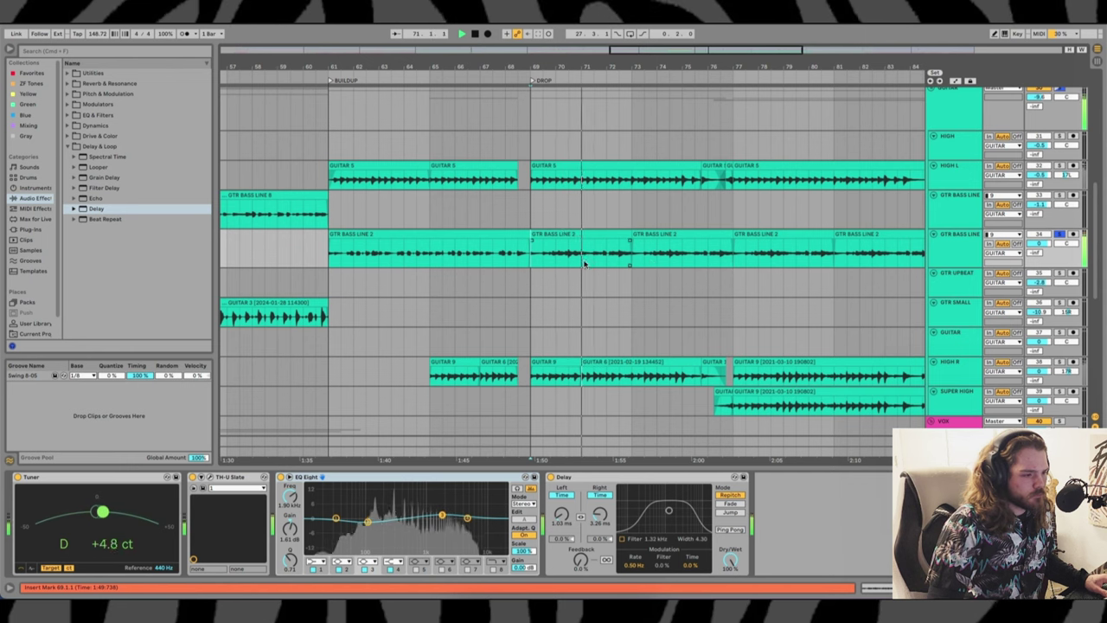
Open the GTR BASS LINE 2 clip starting at bar 69 and add a warp marker on the transient just before 10.2
left_click(567, 236)
key("s")
key("space")
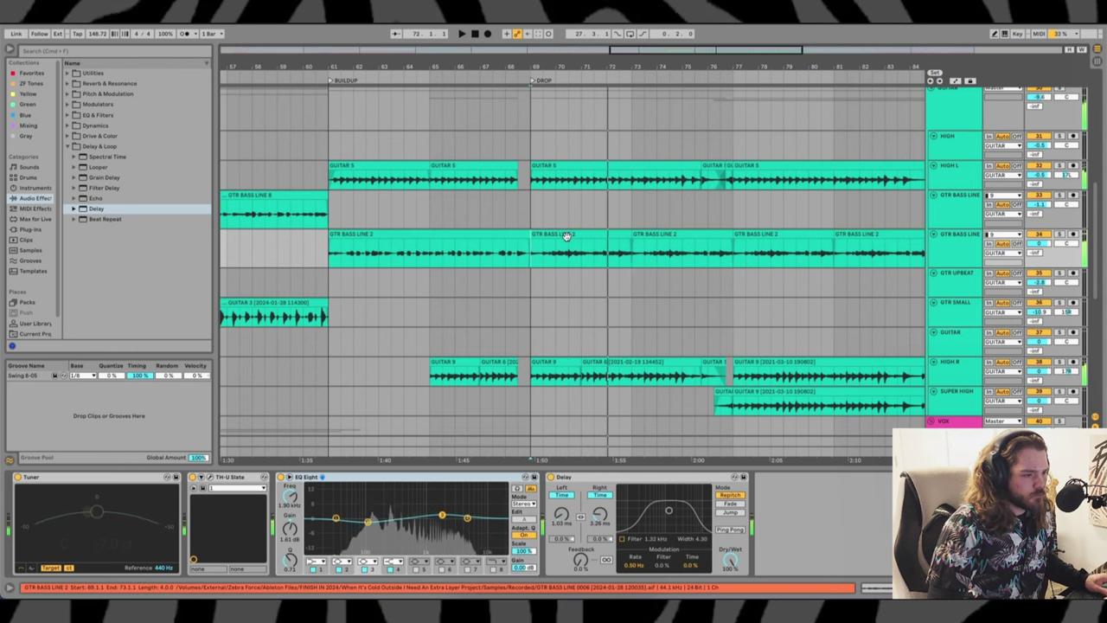
key("space")
double_click(566, 236)
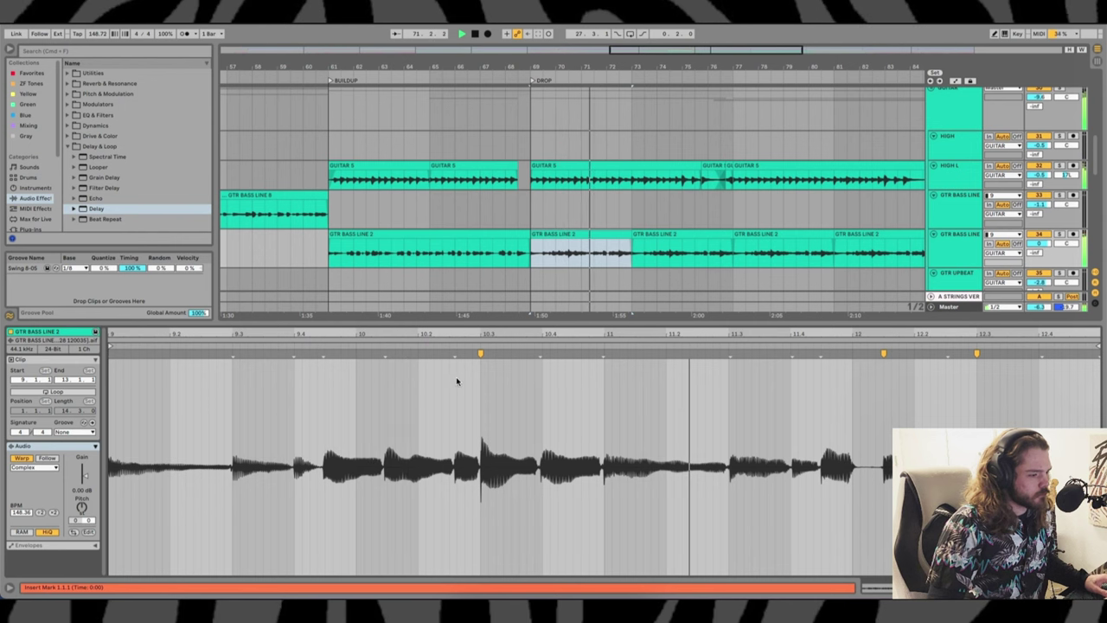
left_click(385, 351)
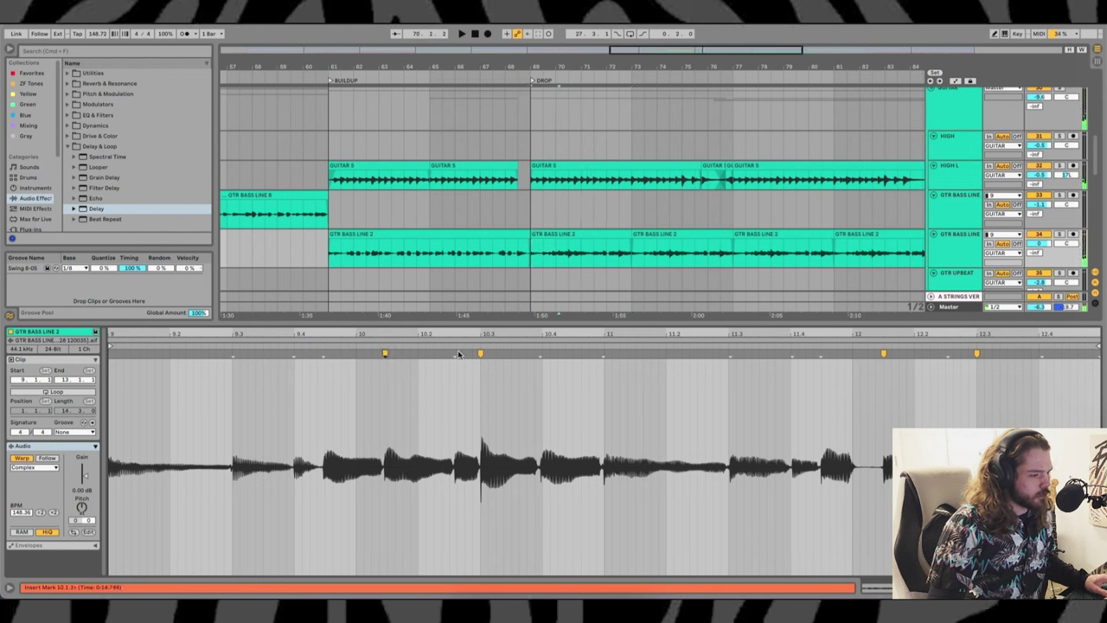
Shift the new warp marker in the GTR BASS LINE 2 clip earlier to 10.2.3 and play the result
left_click_drag(456, 354, 448, 353)
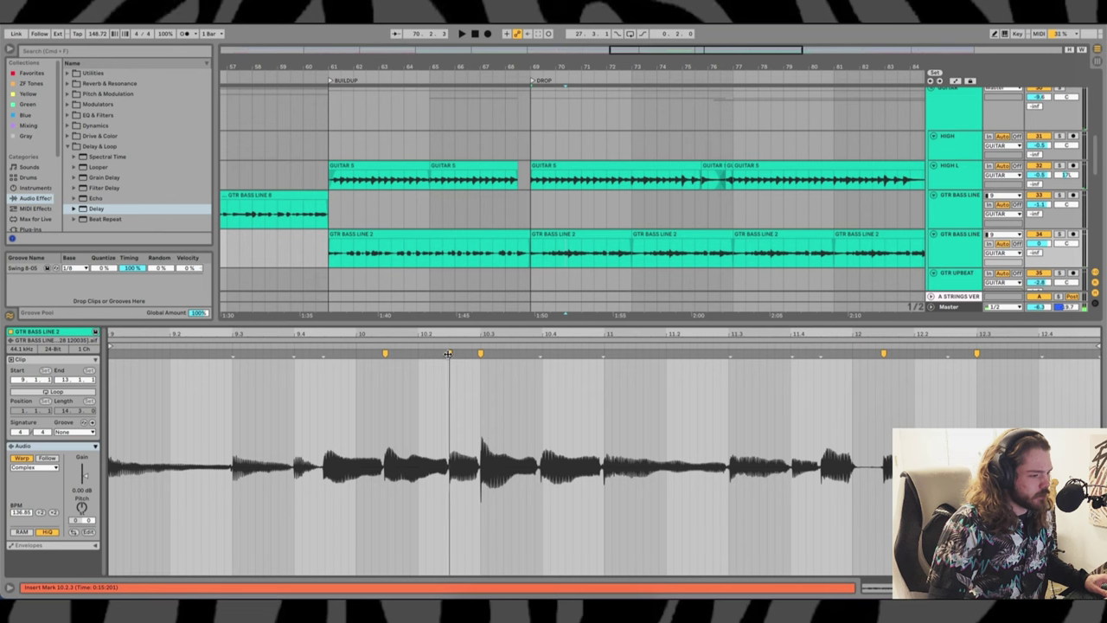
key("space")
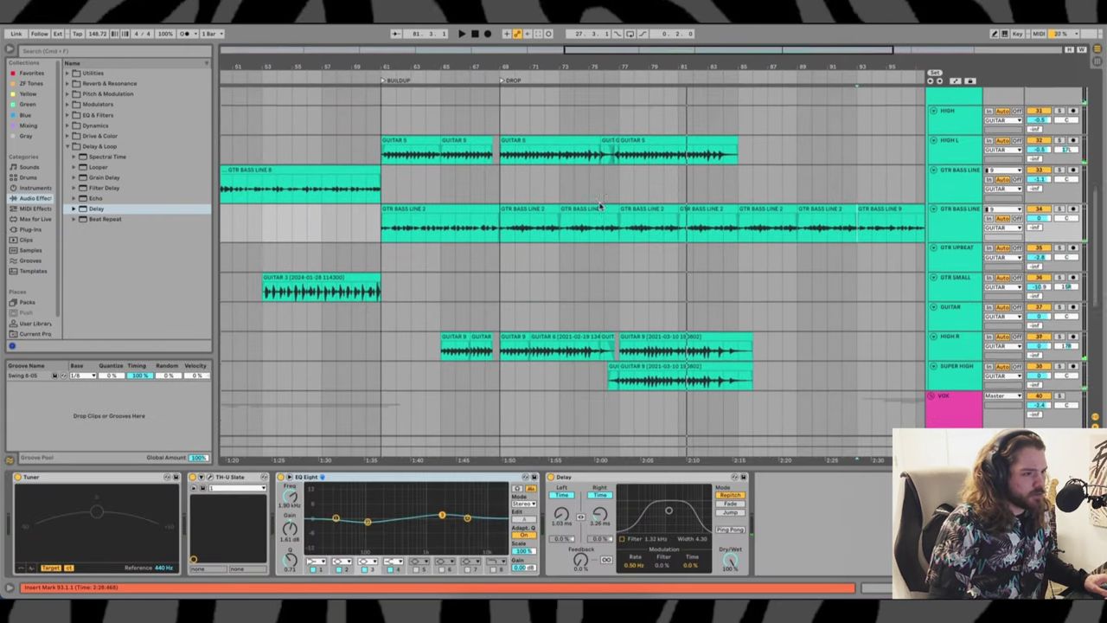
Look over the guitar and vocal tracks from the Verse through the Drop to the chorus vocals at bar 93
scroll(599, 205, "down", 10)
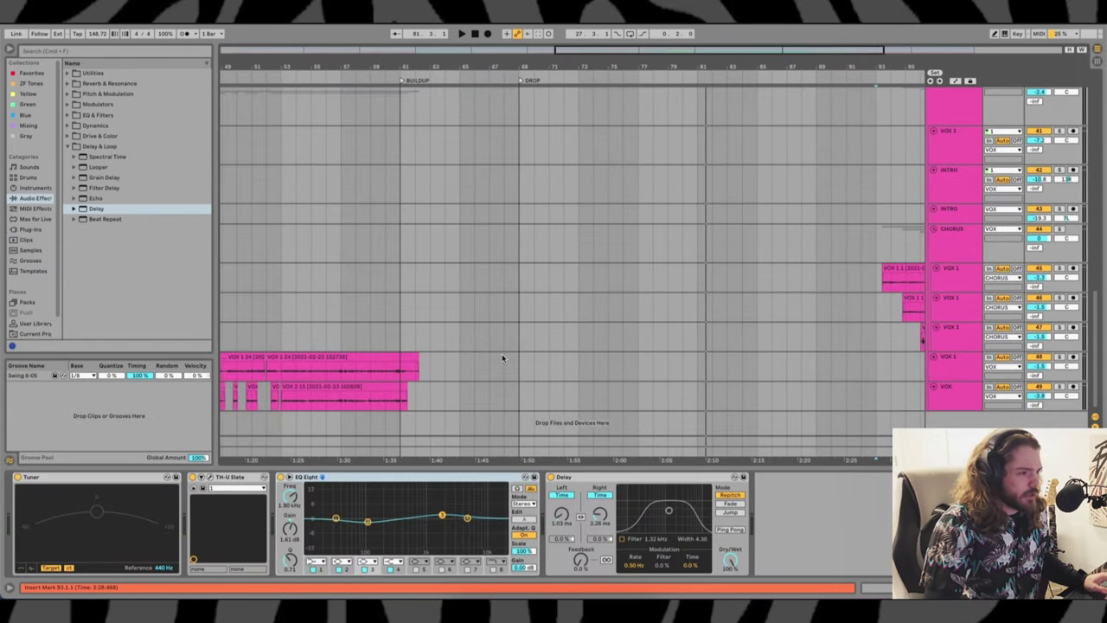
scroll(639, 331, "right", 5)
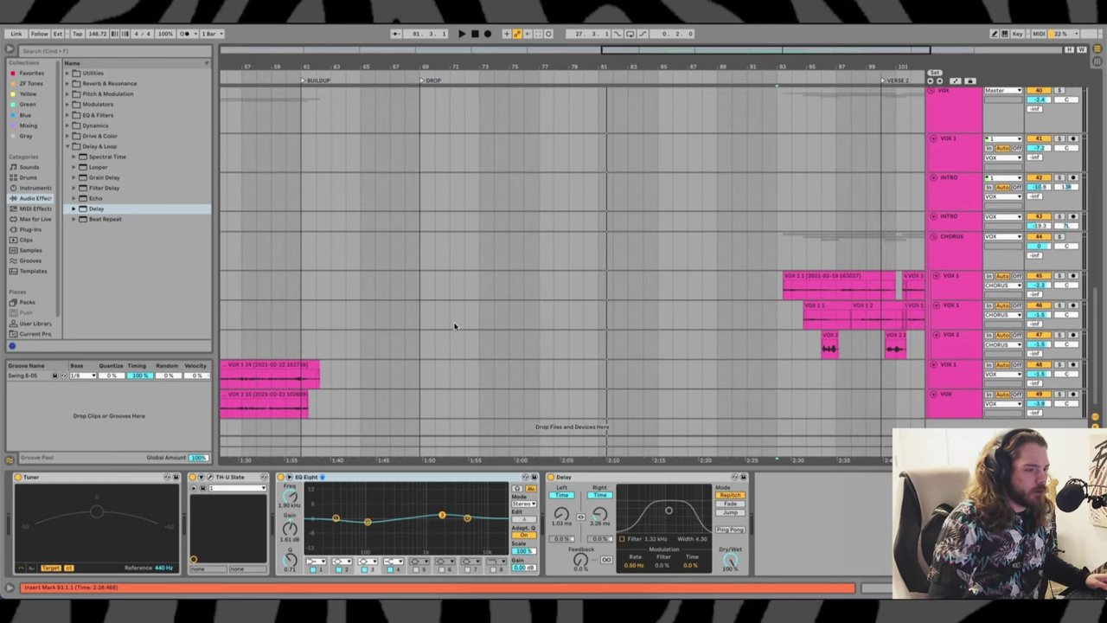
scroll(453, 321, "down", 4)
scroll(485, 287, "down", 1)
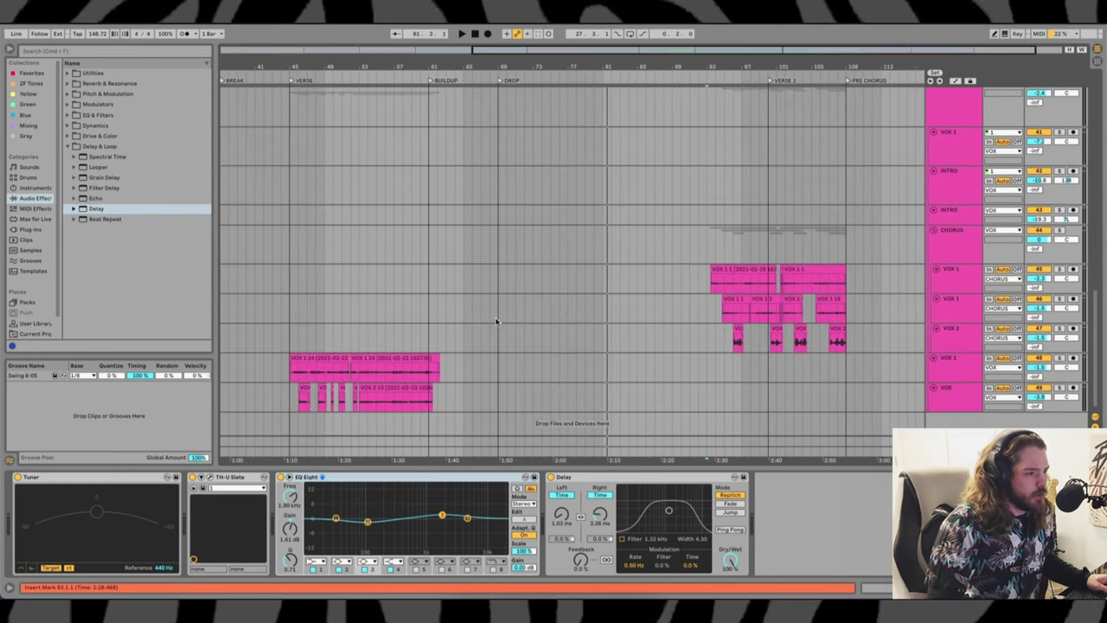
scroll(496, 321, "up", 15)
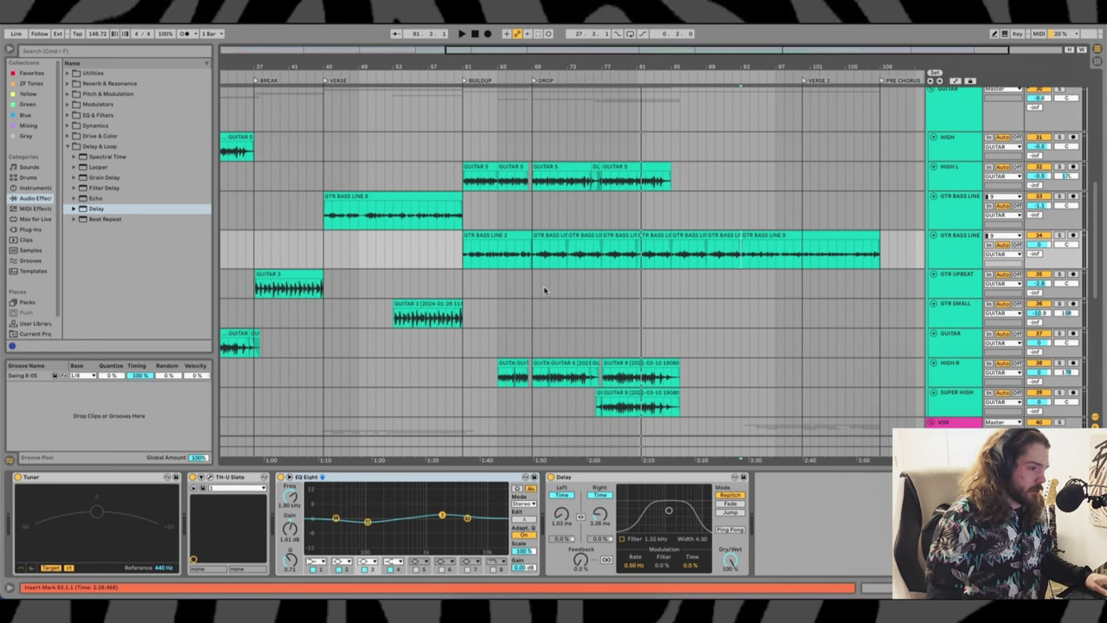
scroll(536, 324, "down", 15)
scroll(536, 323, "right", 5)
scroll(728, 315, "up", 3)
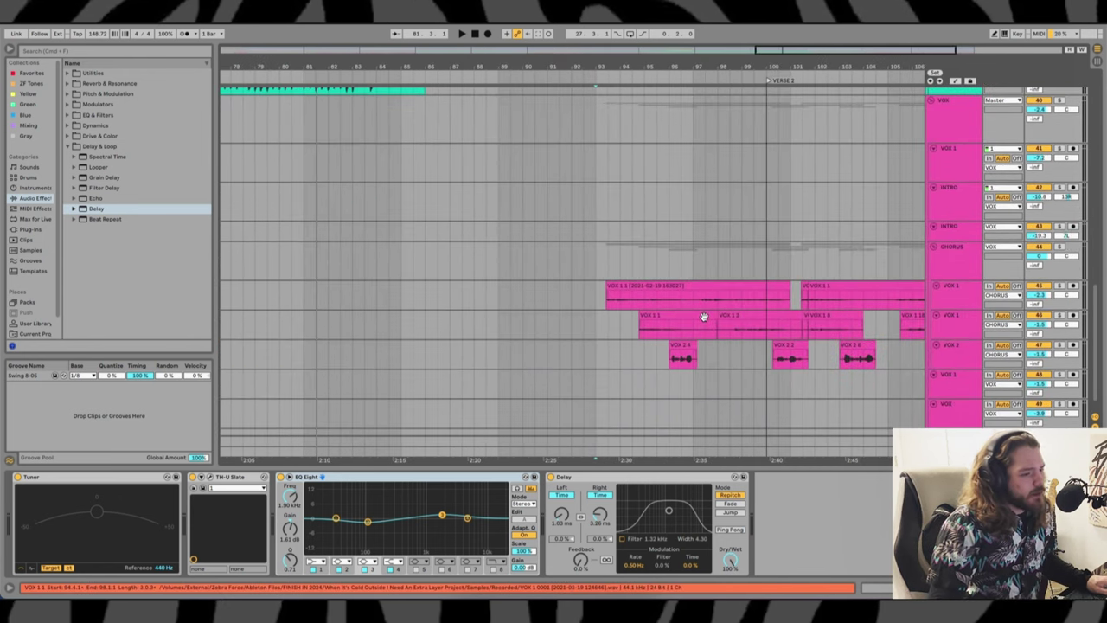
Copy bars 93 to 101 of the two VOX 1 tracks in the CHORUS group and place the copy at bar 61
left_click(601, 295)
scroll(596, 295, "right", 5)
scroll(596, 294, "down", 1)
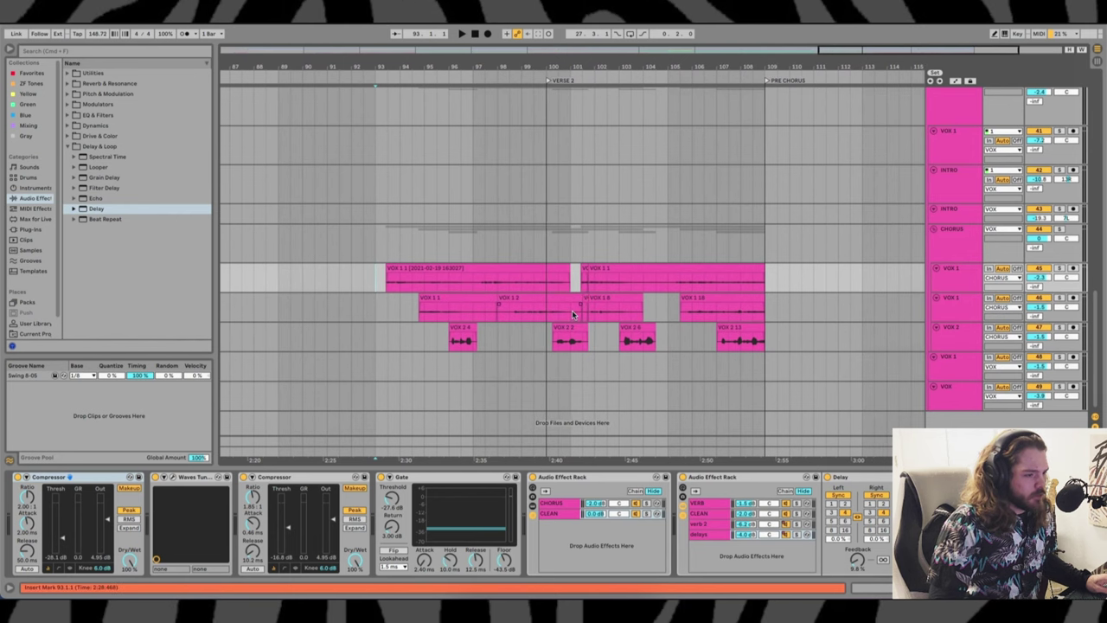
left_click(571, 315, "shift")
scroll(694, 300, "left", 15)
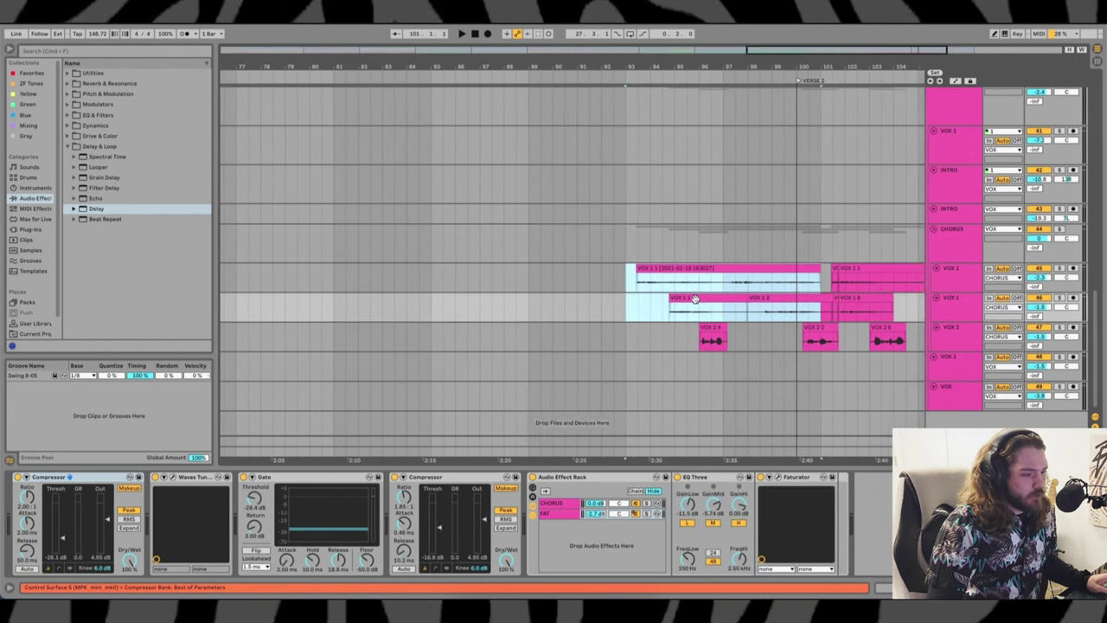
scroll(687, 308, "left", 2)
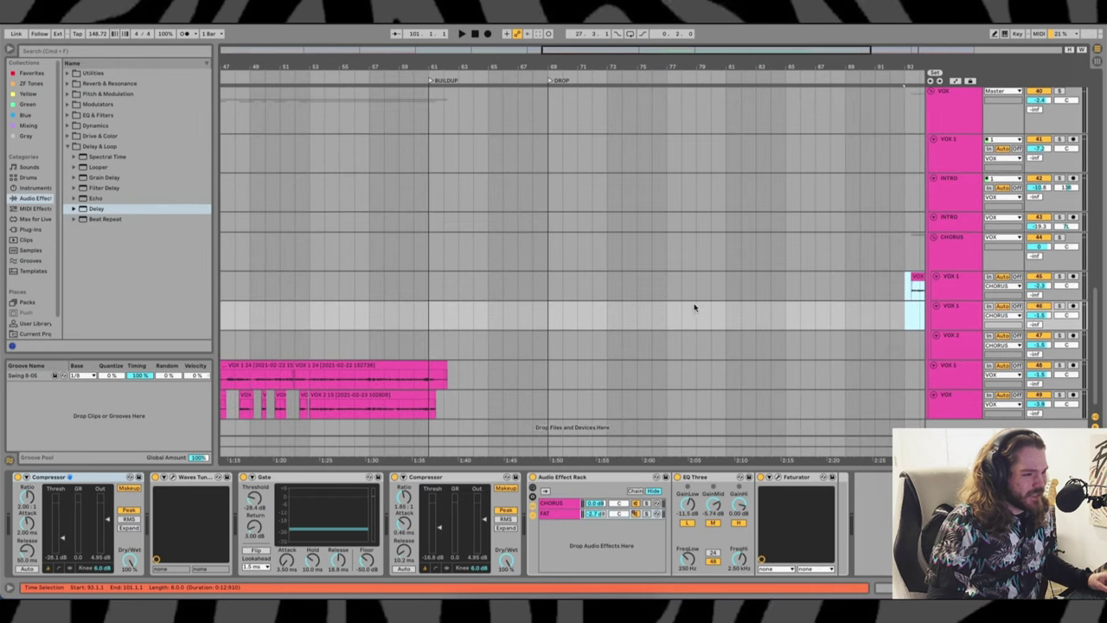
left_click(431, 281)
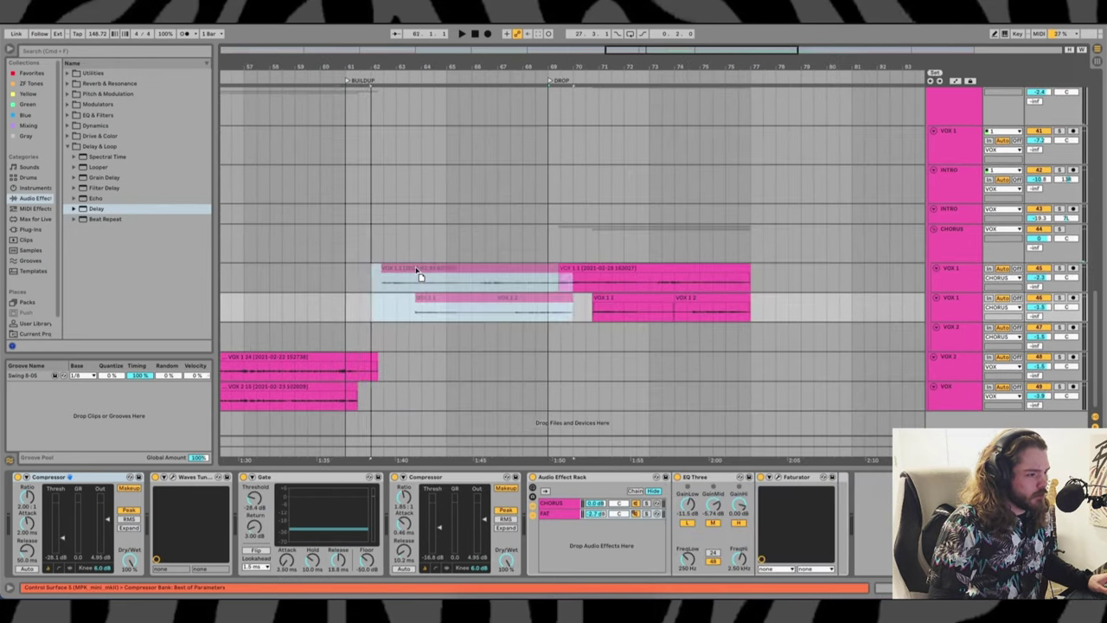
left_click_drag(417, 269, 394, 267)
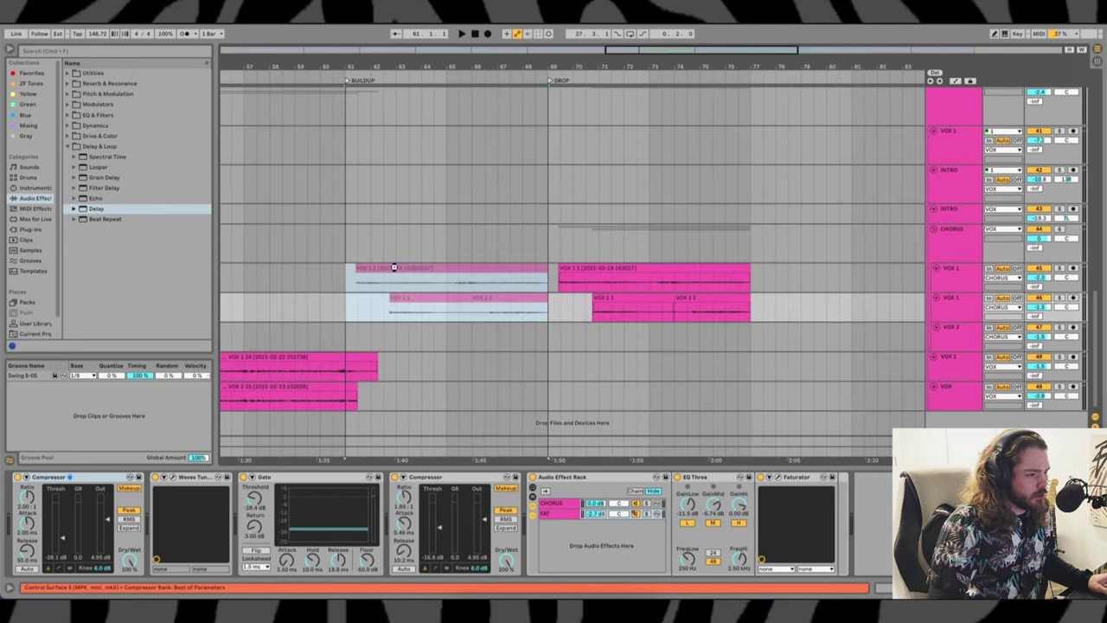
Play the Buildup from bar 61 to check the copied VOX 1 vocals
key("space")
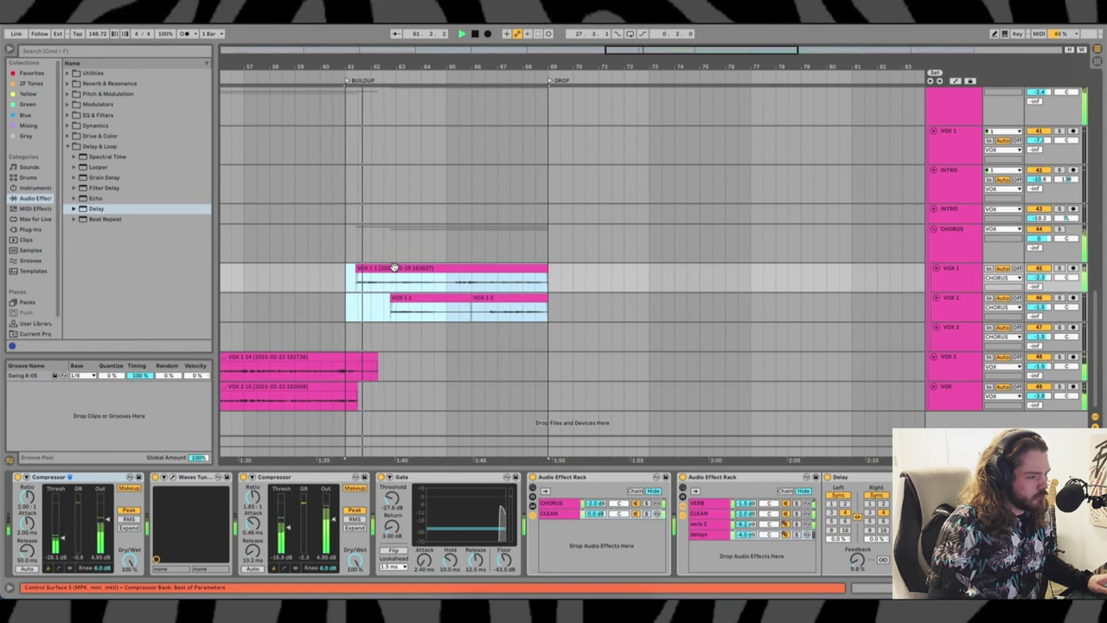
left_click(372, 309)
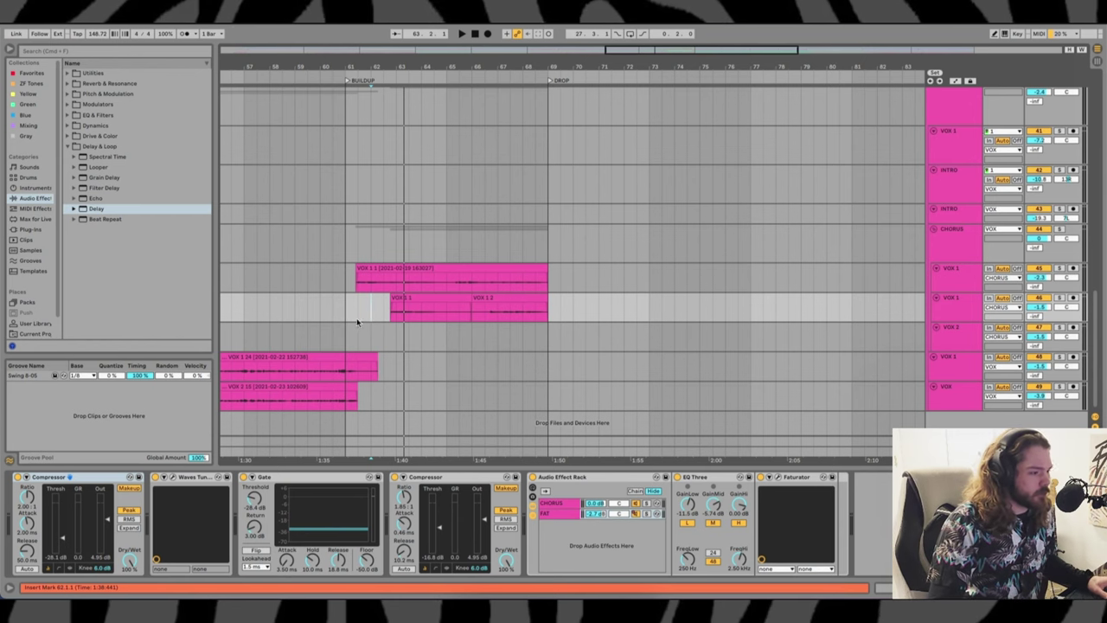
left_click(354, 318)
Copy the VOX 2 chorus clips between bars 93 and 102.3 and paste them at bar 61
scroll(423, 330, "left", 3)
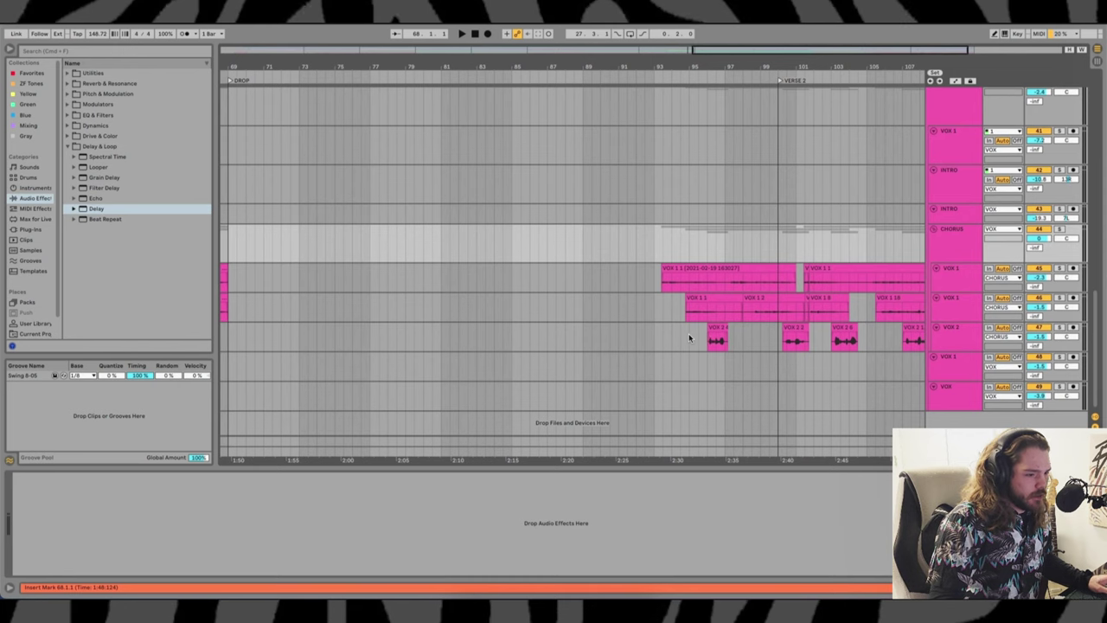
scroll(688, 335, "right", 2)
left_click_drag(597, 354, 766, 355)
scroll(765, 354, "left", 5)
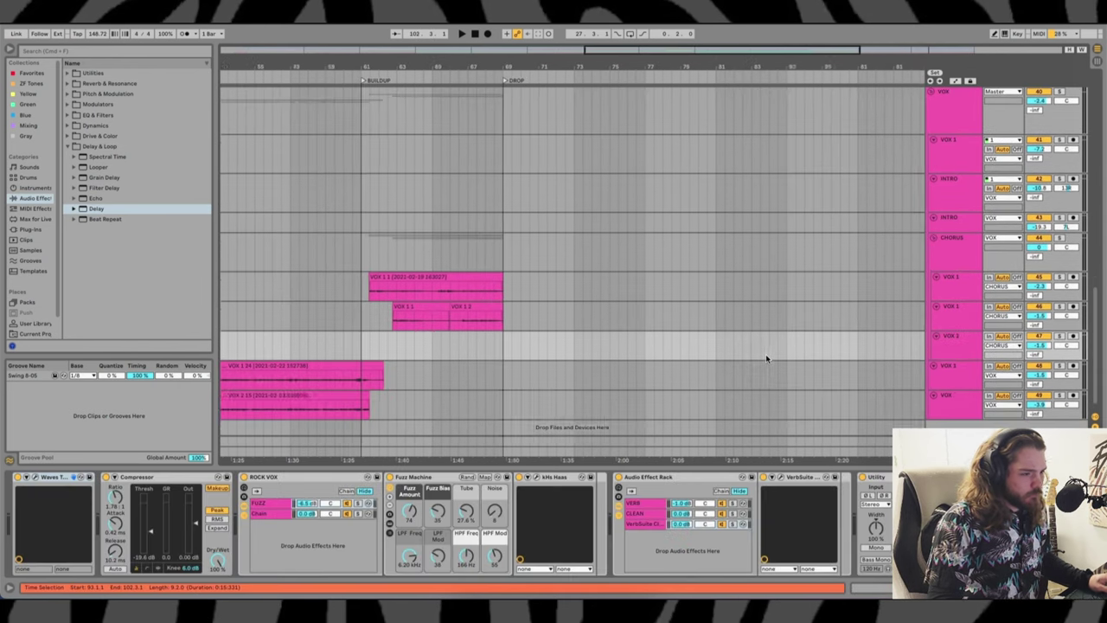
left_click(500, 343)
key("ctrl+v")
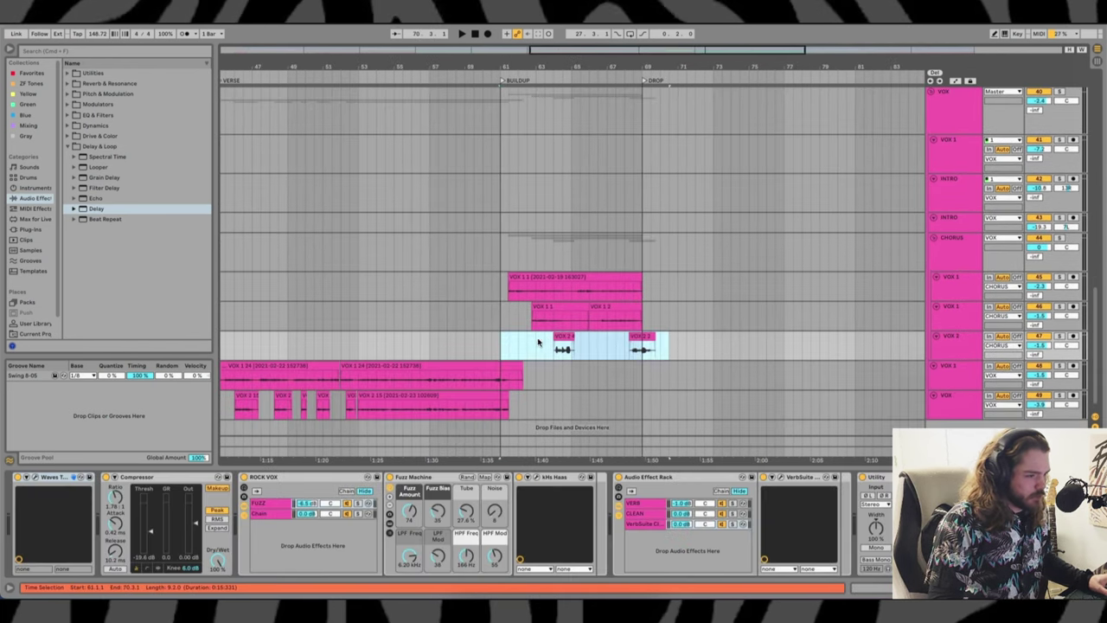
Play the pasted VOX 2 clips from bar 63.3 into the Drop, following the phrase that crosses bar 69
left_click(538, 343)
scroll(565, 358, "right", 3)
key("space")
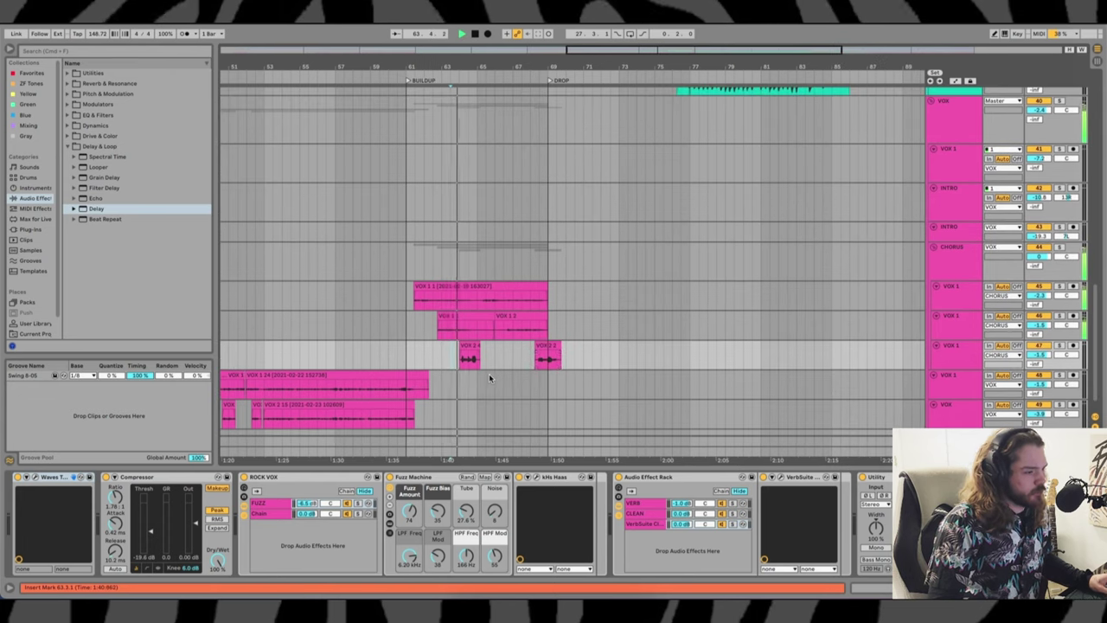
scroll(489, 374, "up", 4)
scroll(479, 372, "right", 2)
scroll(480, 372, "up", 1)
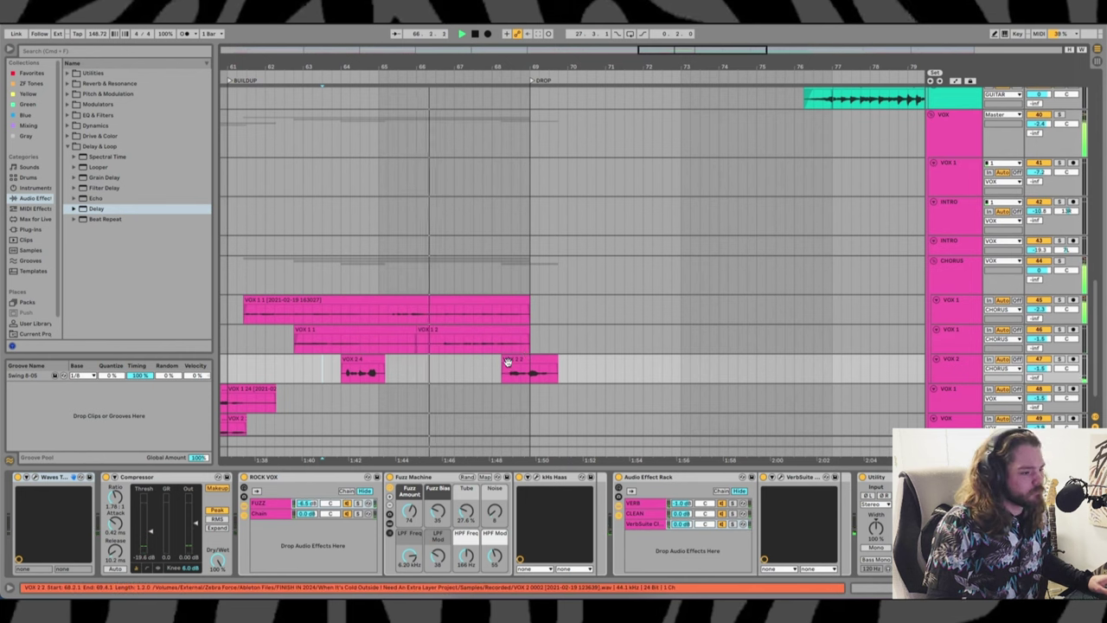
scroll(506, 367, "right", 2)
scroll(471, 362, "down", 2)
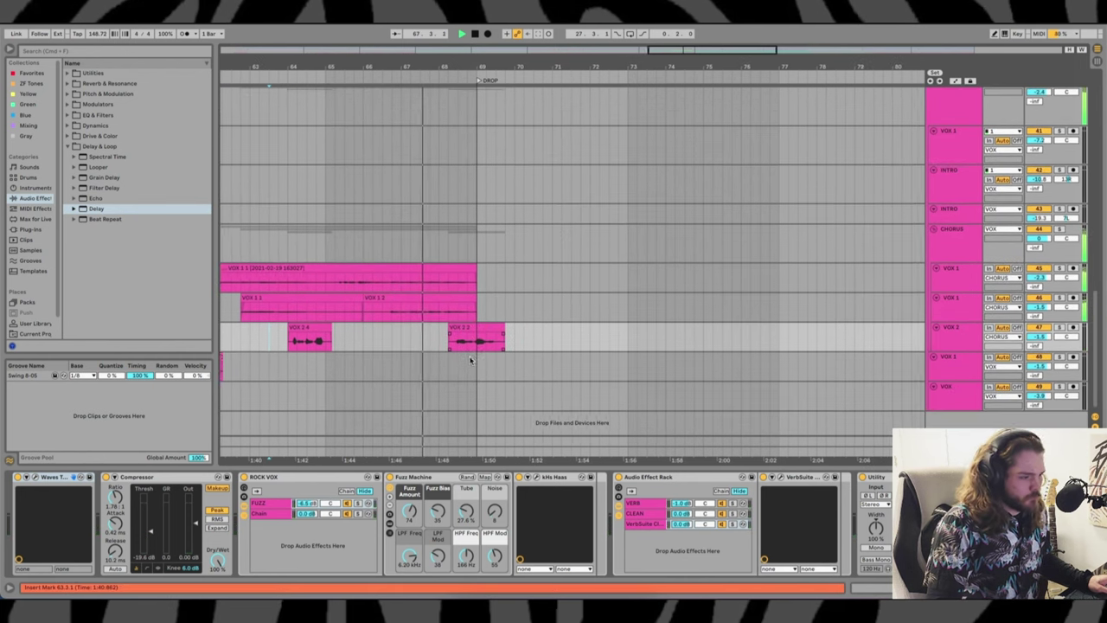
scroll(460, 361, "up", 2)
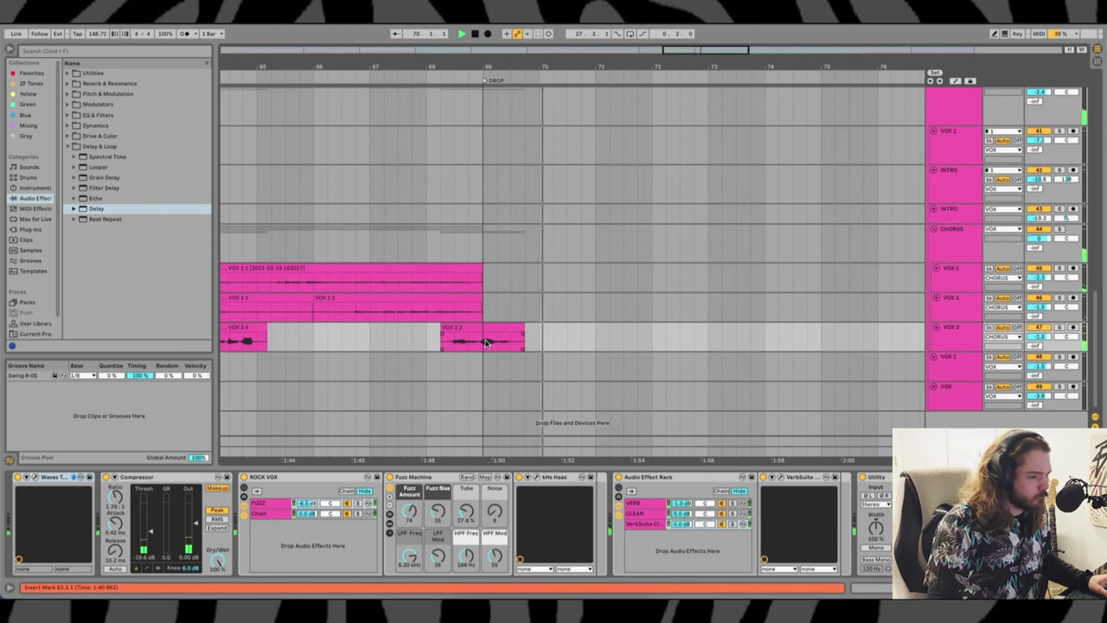
key("space")
Place the insert marker at bar 69, inspect the VOX 2 effect chain up to its Delay, and select the Delay effect in the browser
left_click(483, 345)
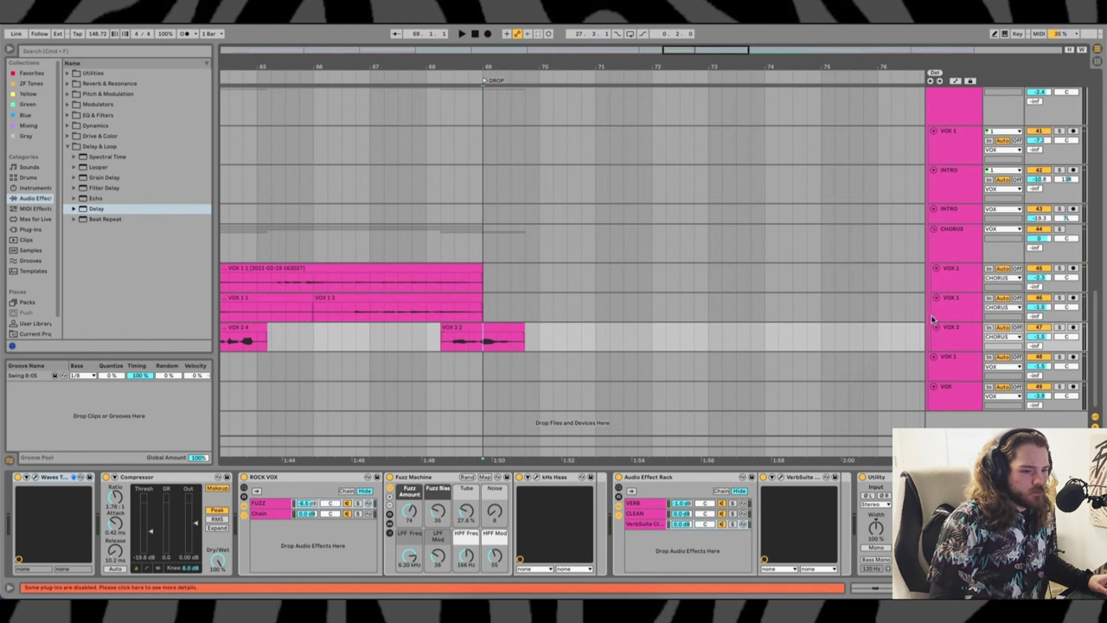
left_click(970, 339)
left_click(785, 532)
scroll(782, 533, "right", 3)
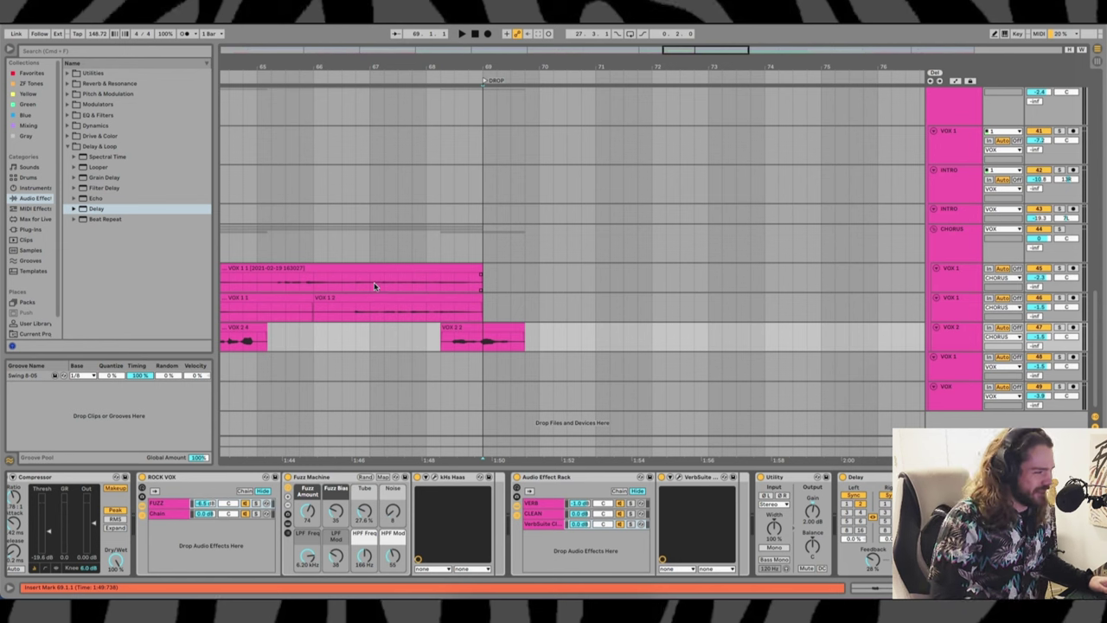
left_click(96, 212)
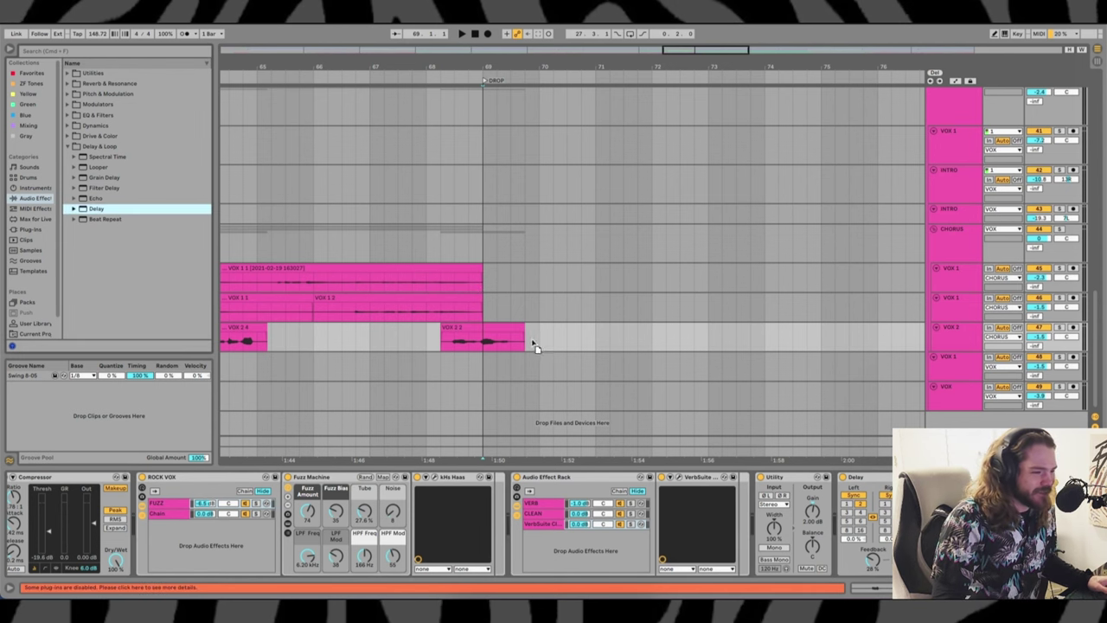
Listen to the soloed VOX 2 phrase from bar 69, then play it unsoloed from bar 67 into the Drop
key("space")
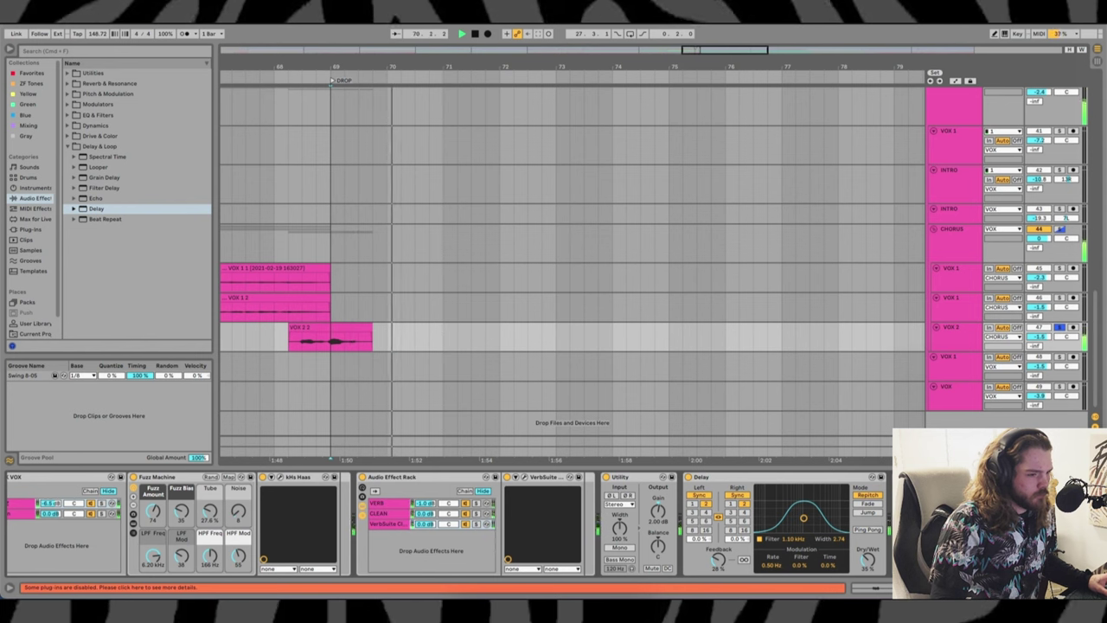
key("space")
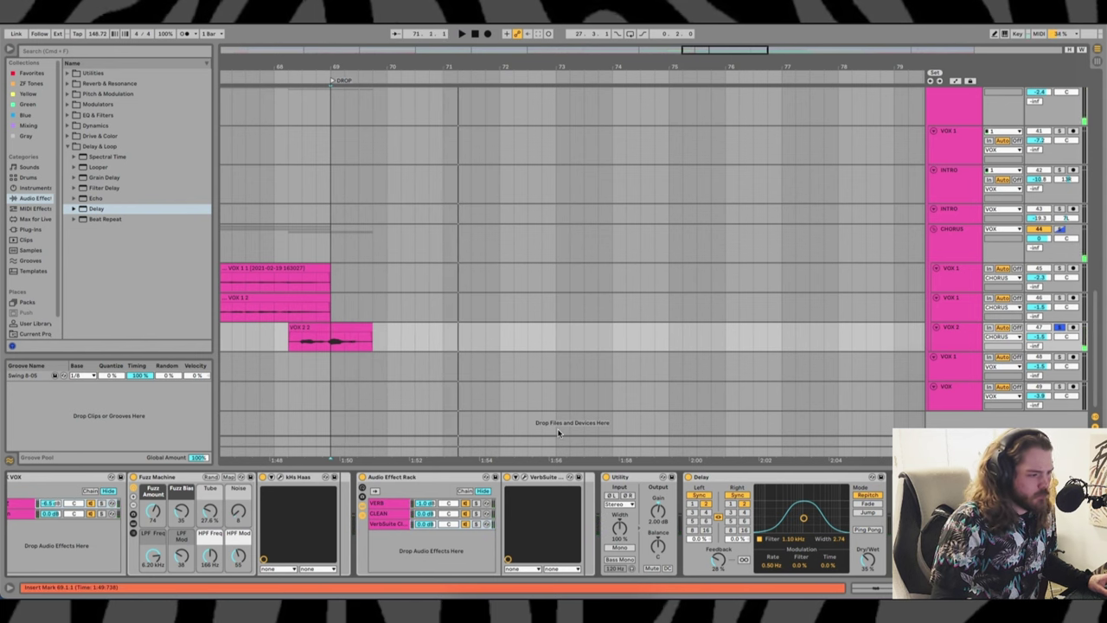
key("space")
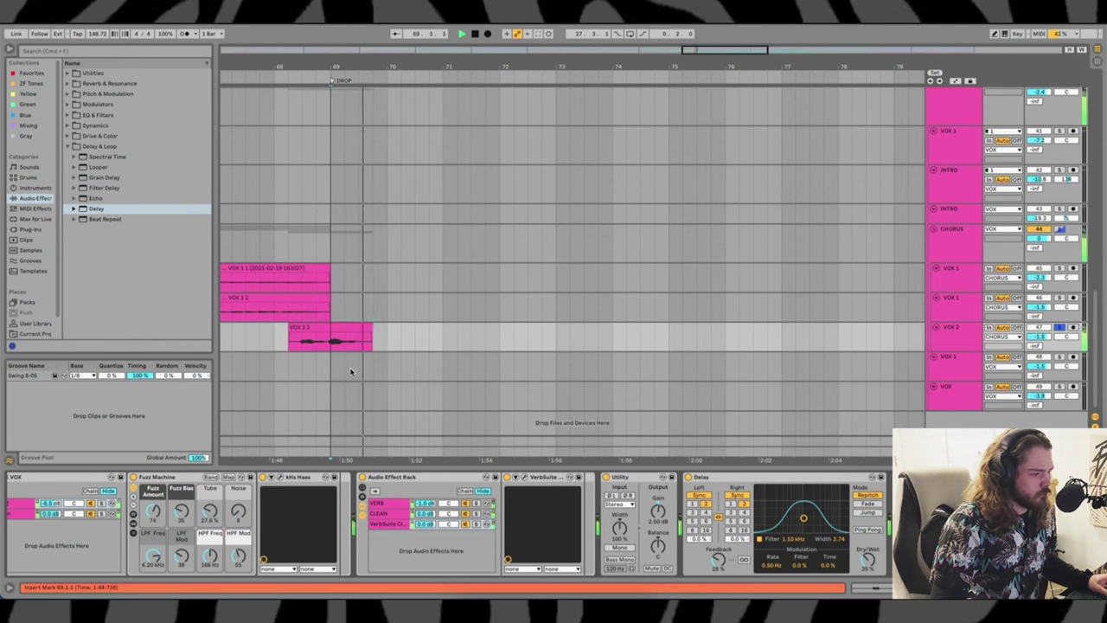
left_click(960, 333)
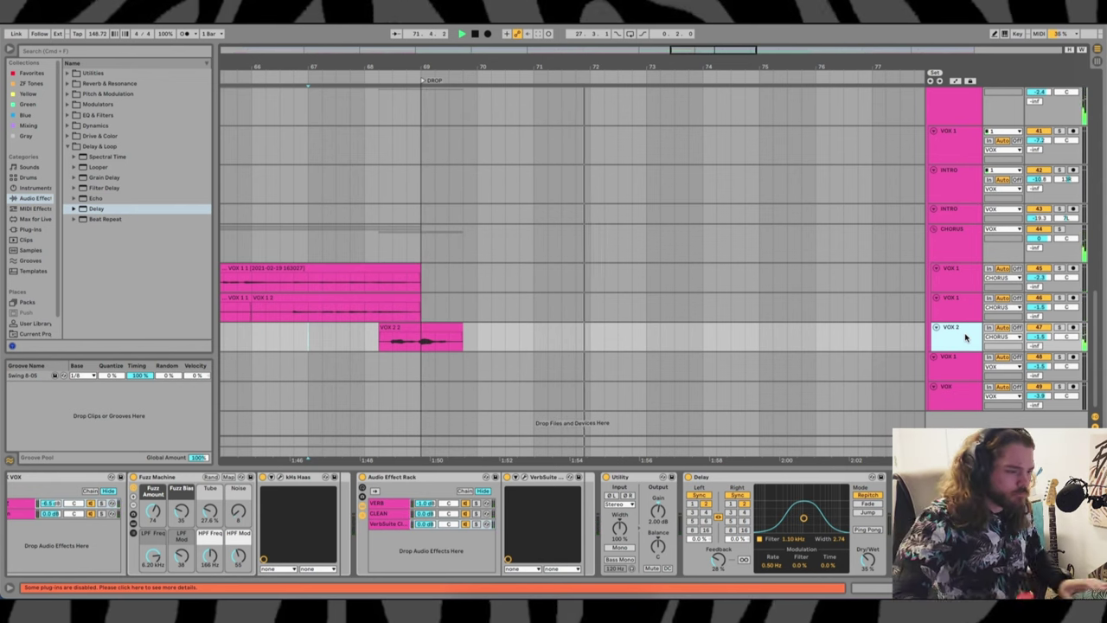
key("space")
Copy the VOX 2 phrase from bars 68 to 69.4, paste it at bar 72, and listen to it
left_click(403, 327)
key("ctrl+c")
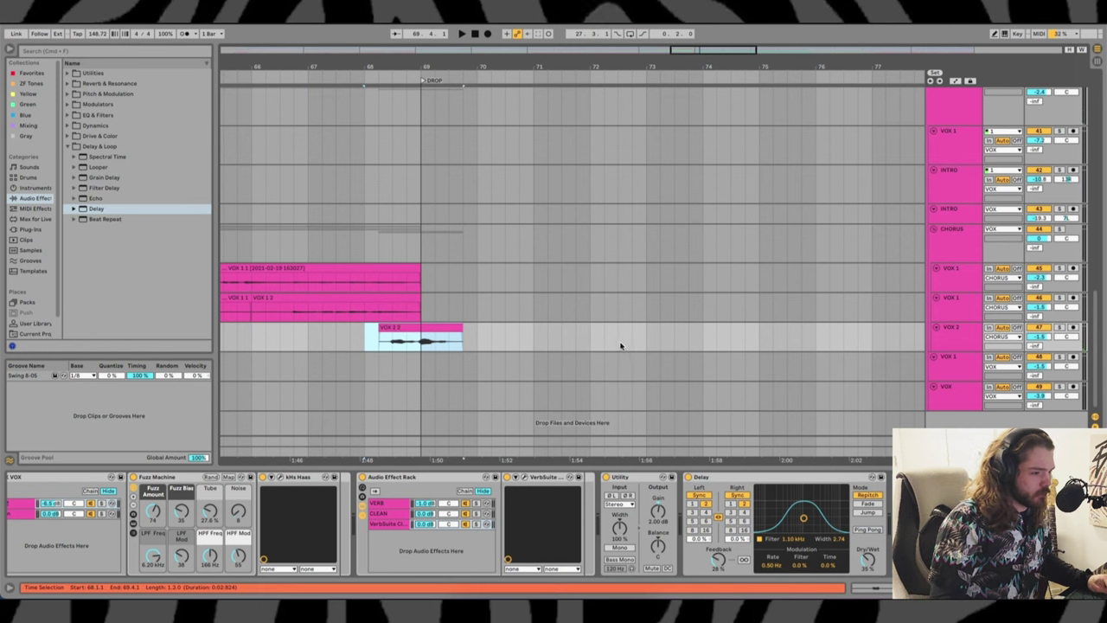
left_click(593, 341)
key("ctrl+v")
key("space")
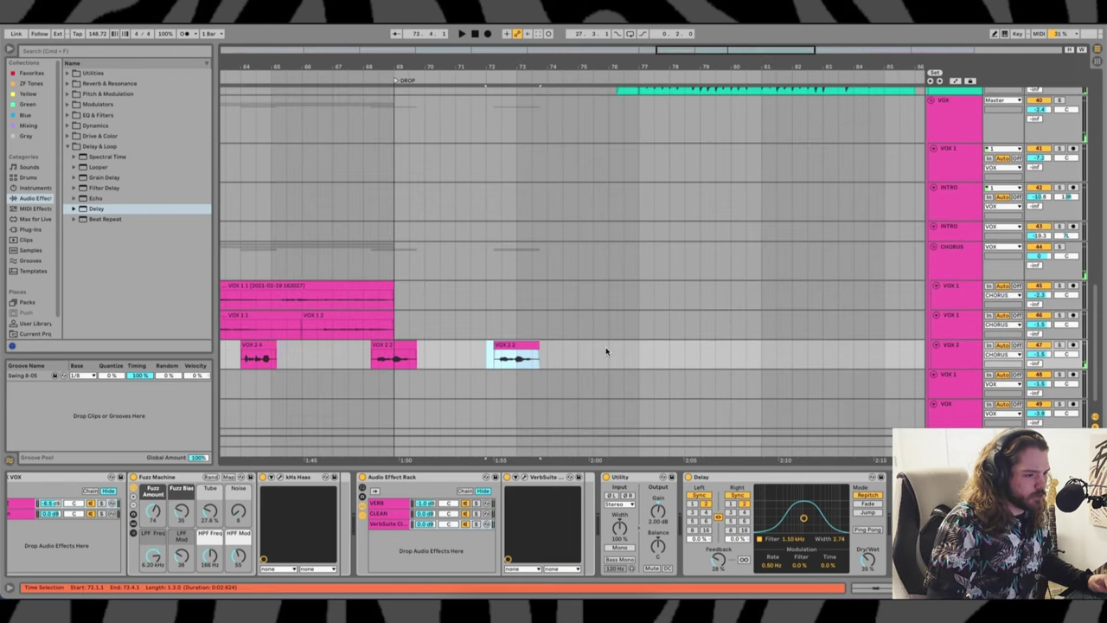
Place another copy of the VOX 2 phrase at 76.2 and deactivate the copy at bar 72
left_click(623, 351)
key("ctrl+v")
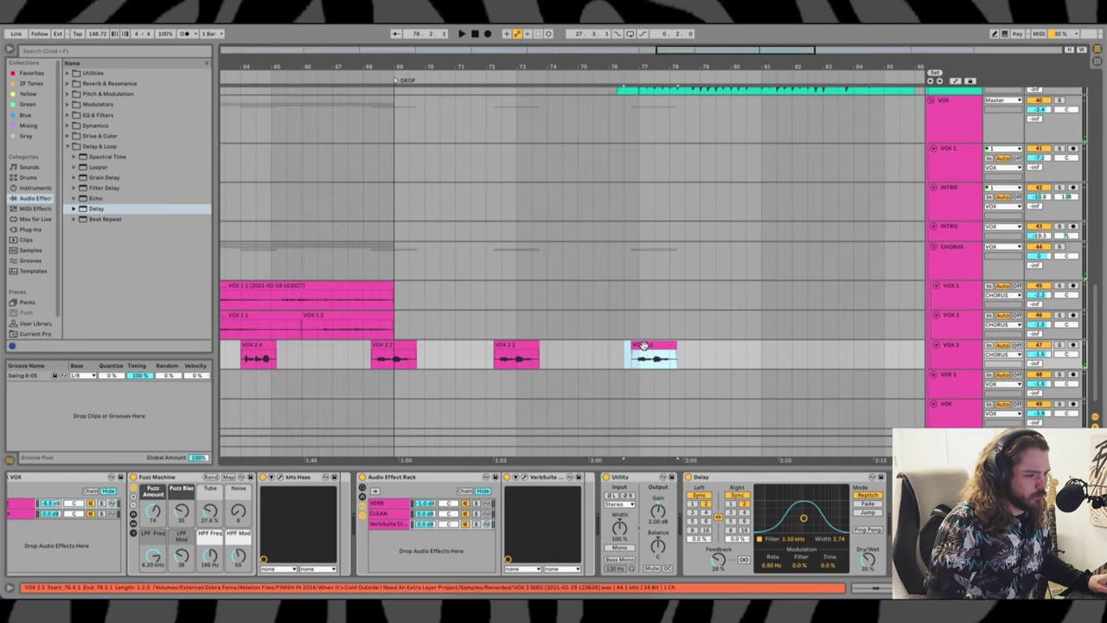
left_click(516, 345)
key("0")
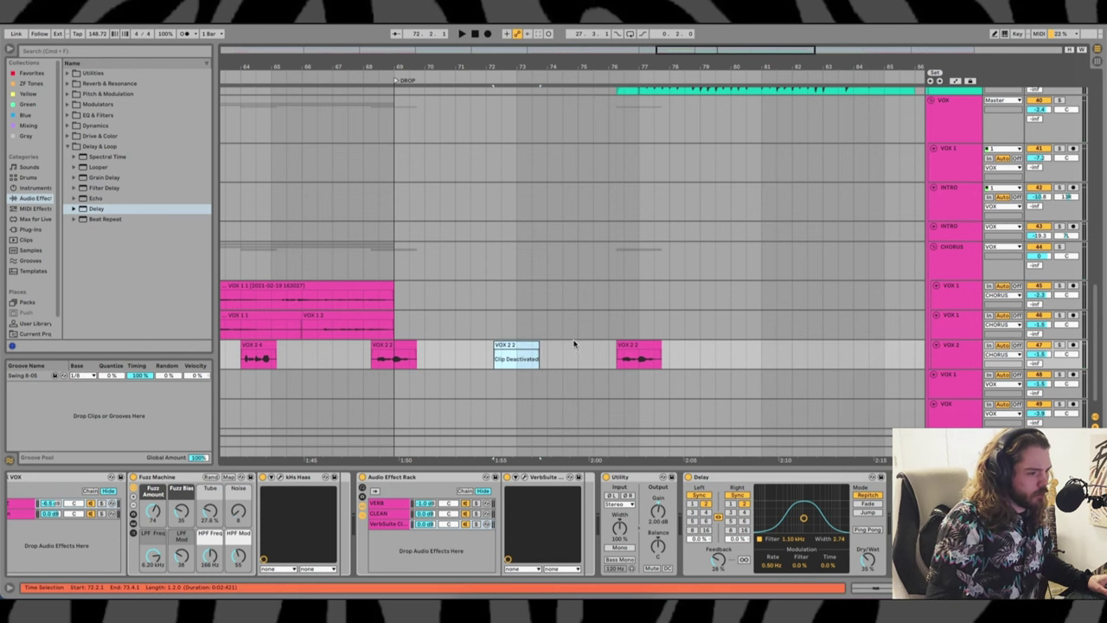
left_click(615, 362)
Listen from about bar 66 into the Drop and collapse the GUITAR group
scroll(447, 348, "left", 6)
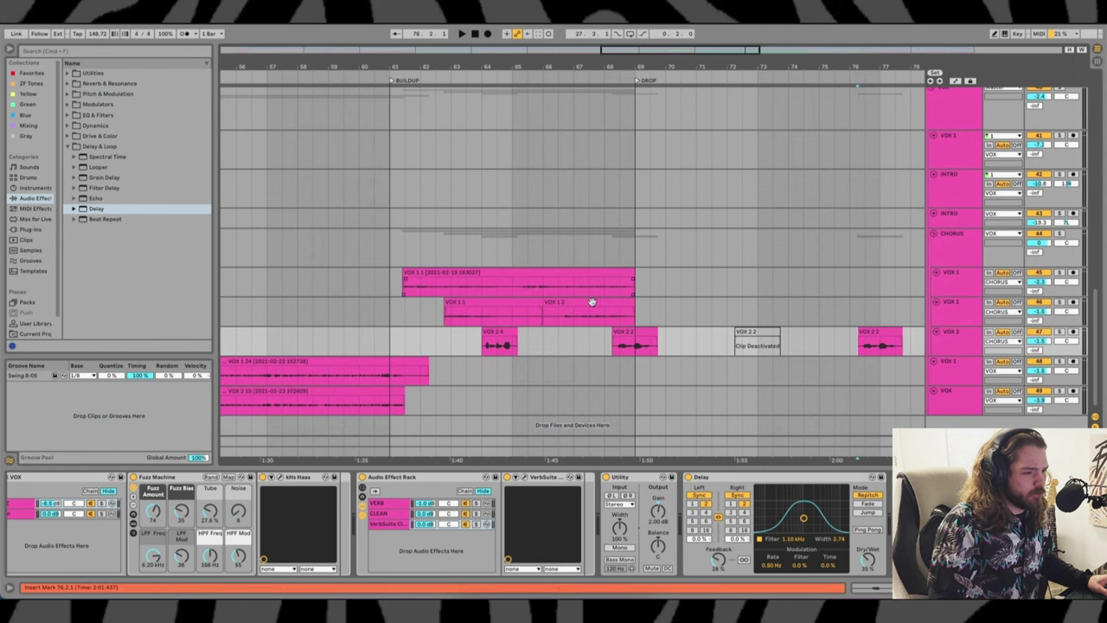
left_click(571, 249)
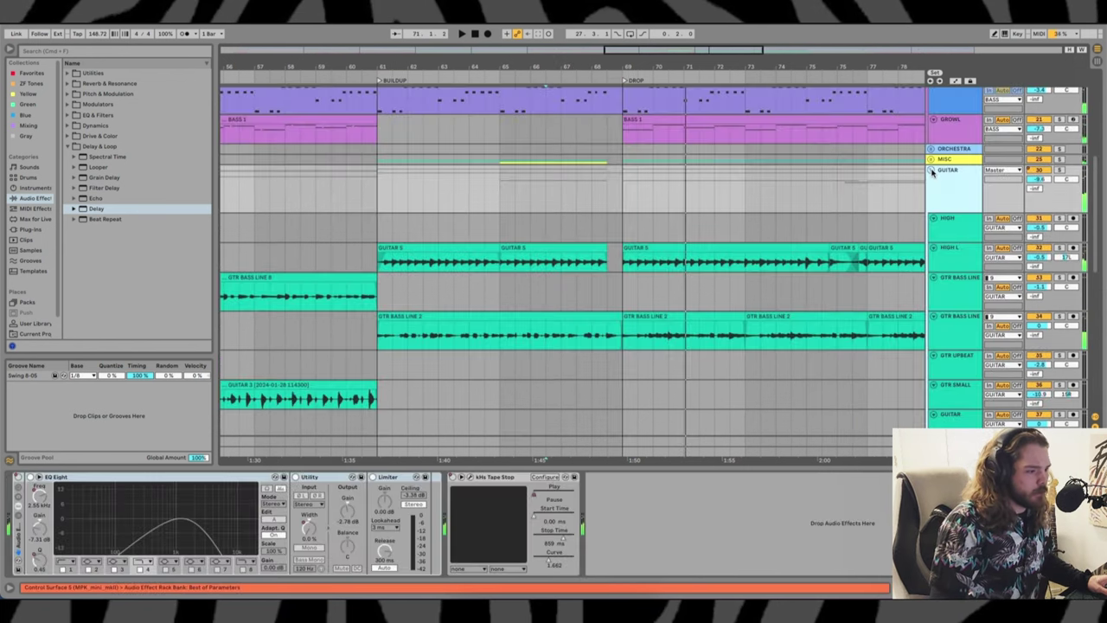
left_click(932, 170)
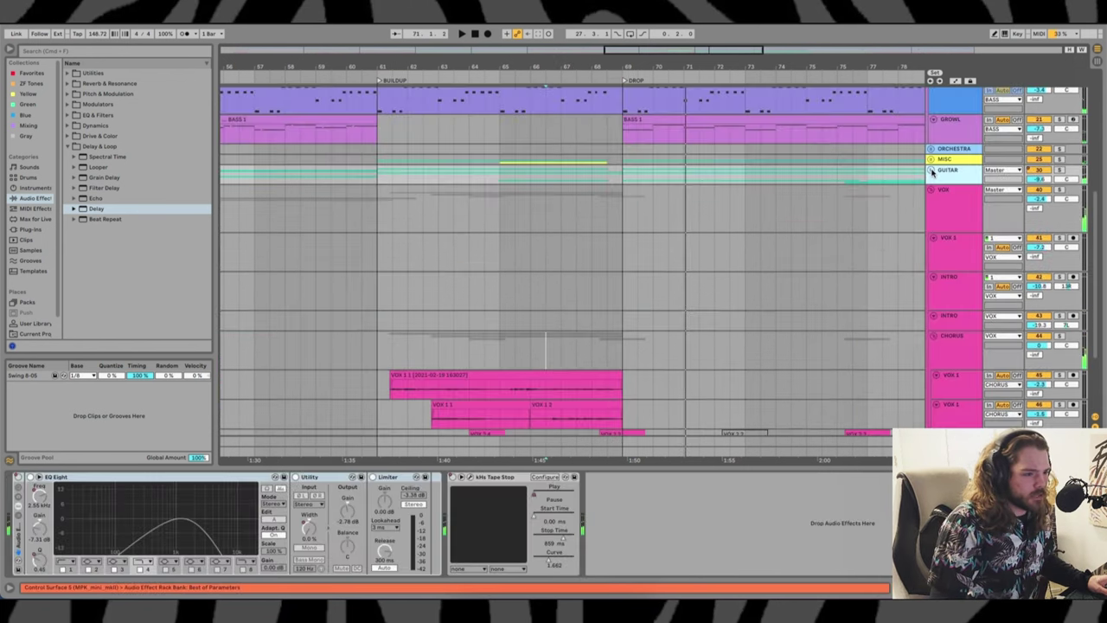
Duplicate the VOX 2 track of the CHORUS group and name the copy DROP VOX, placing it outside the group
left_click(932, 170)
left_click(932, 170)
left_click(931, 161)
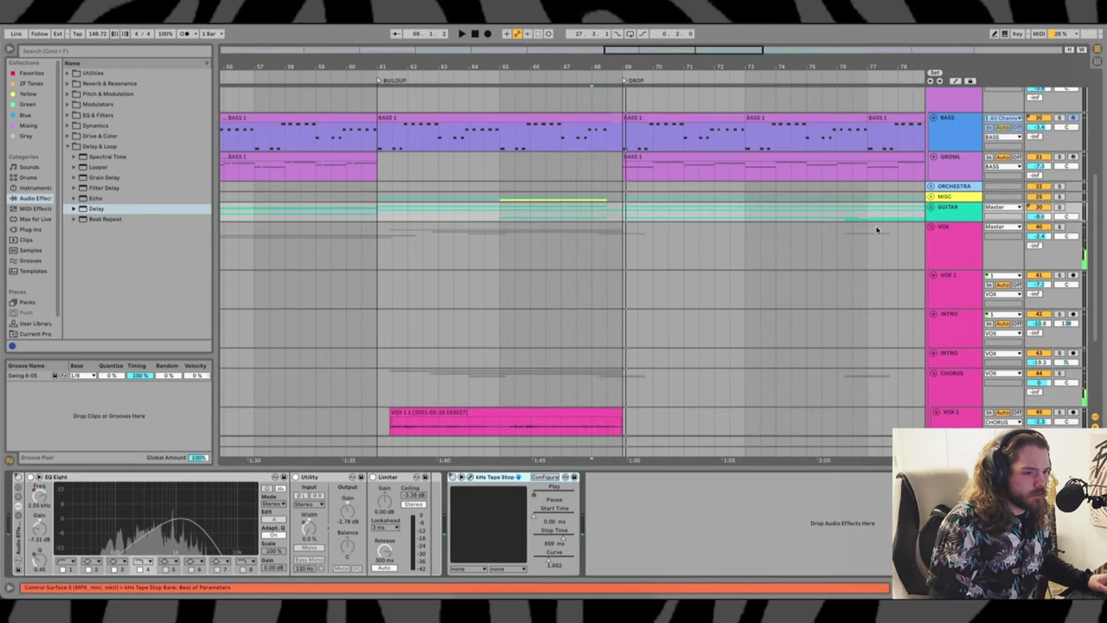
left_click(946, 243)
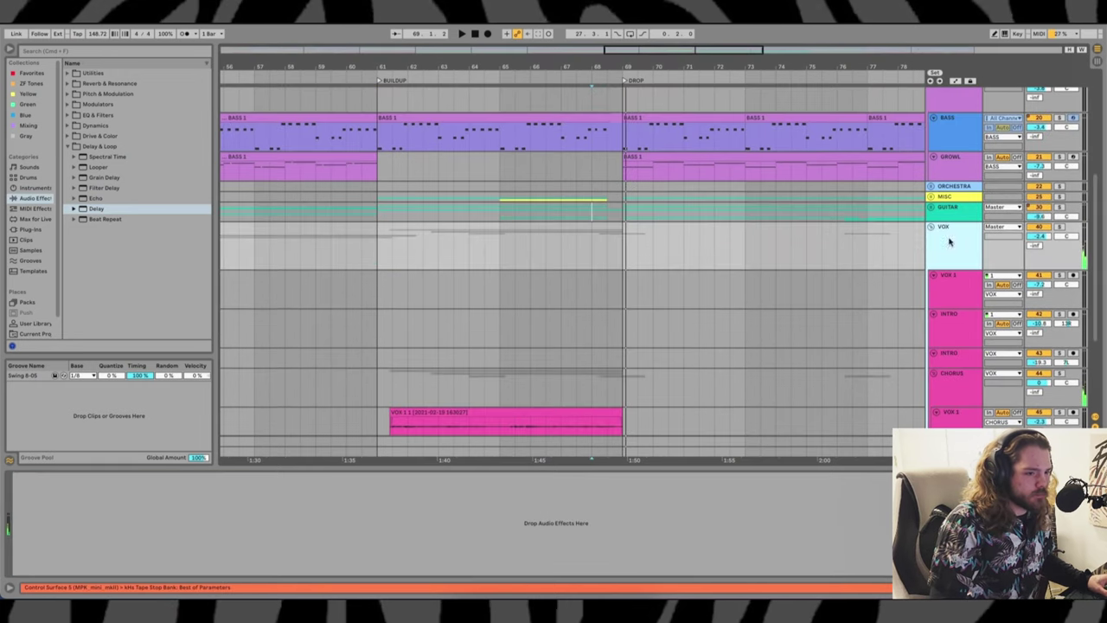
scroll(946, 244, "down", 5)
left_click(943, 248)
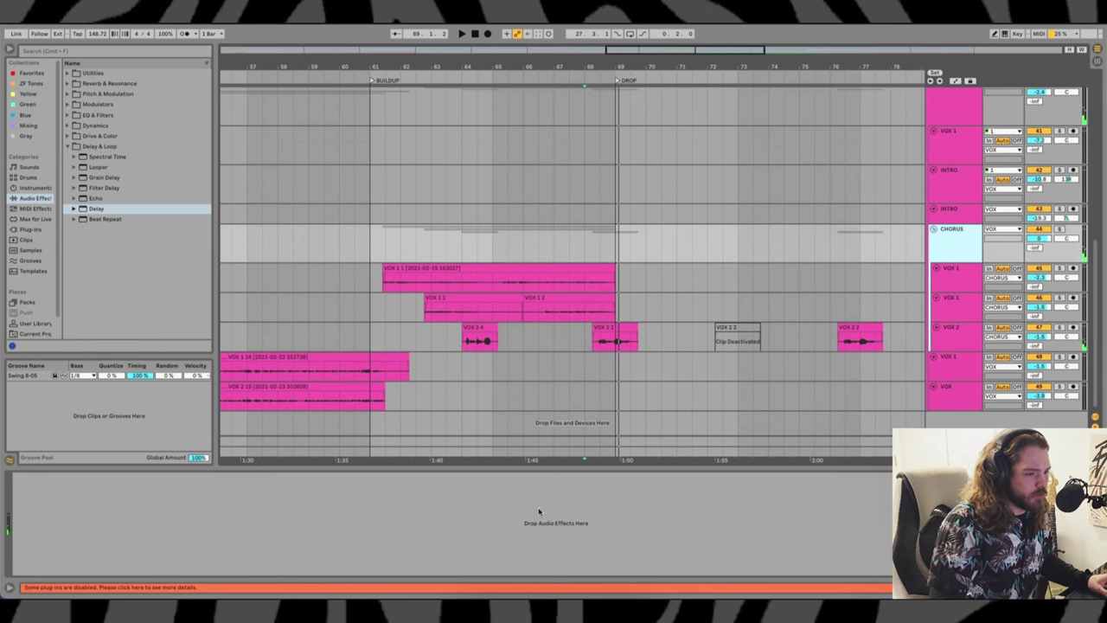
left_click(958, 344)
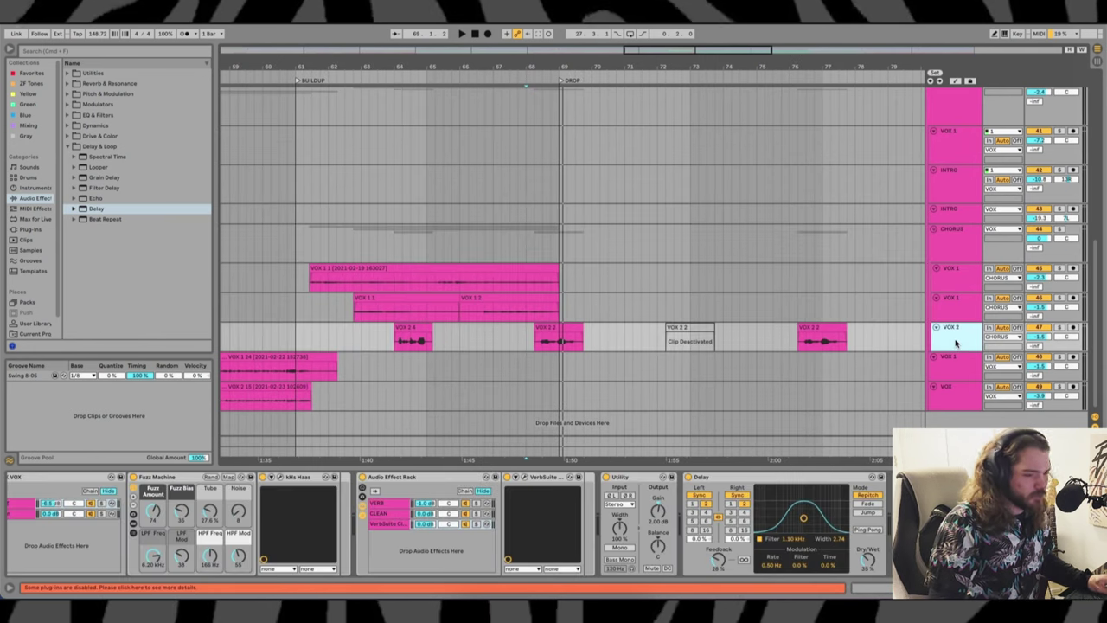
key("ctrl+d")
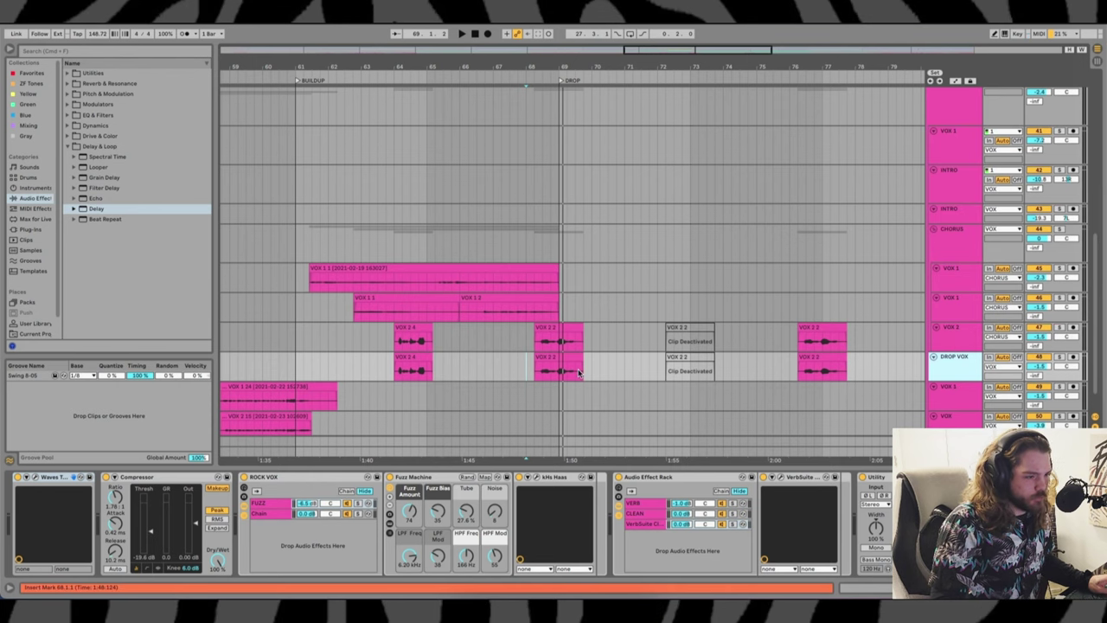
Delete the buildup and drop phrases from VOX 2 and the clips between bars 8 and 33 from DROP VOX
scroll(596, 368, "down", 5)
left_click_drag(684, 341, 345, 362)
key("Delete")
scroll(520, 340, "left", 4)
left_click_drag(470, 363, 275, 366)
key("Delete")
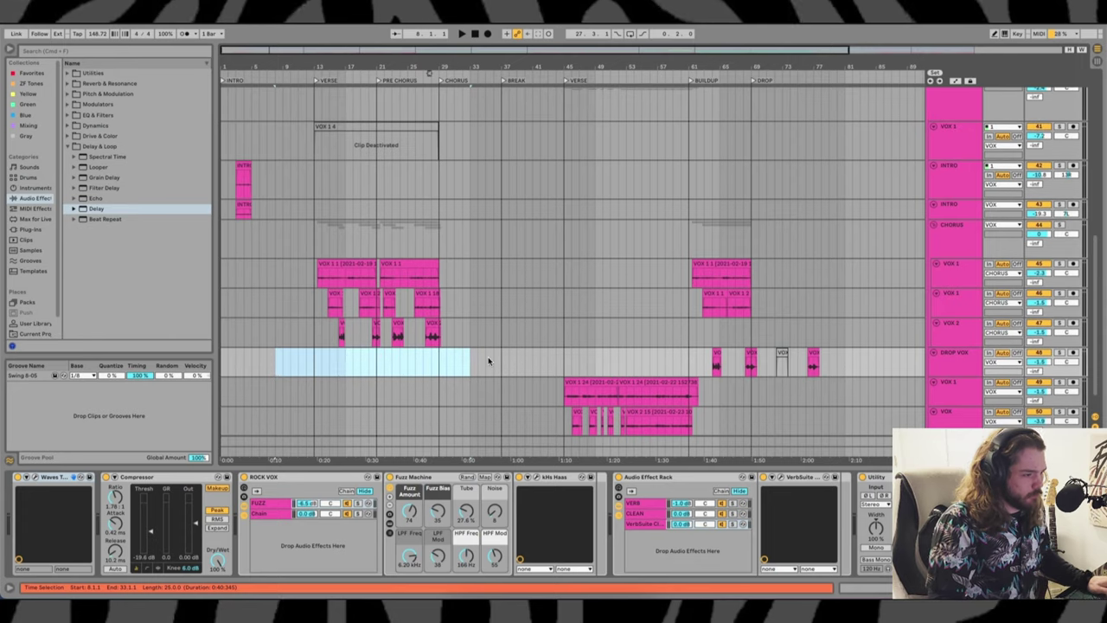
Copy the kHs Tape Stop device from the GUITAR group onto the CHORUS group
scroll(488, 356, "right", 6)
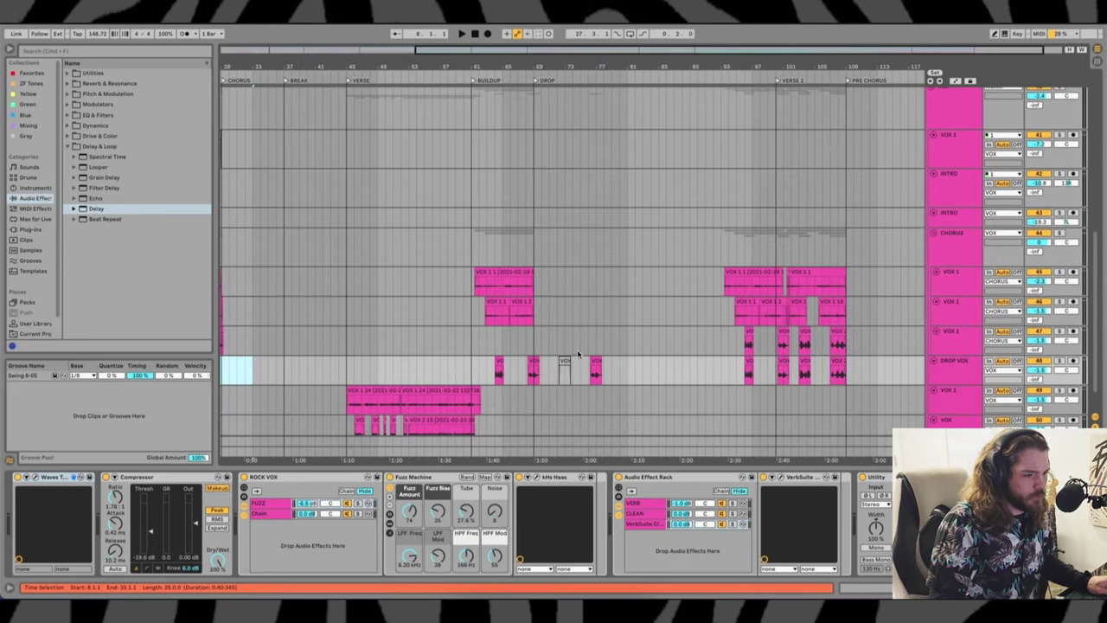
left_click(949, 259)
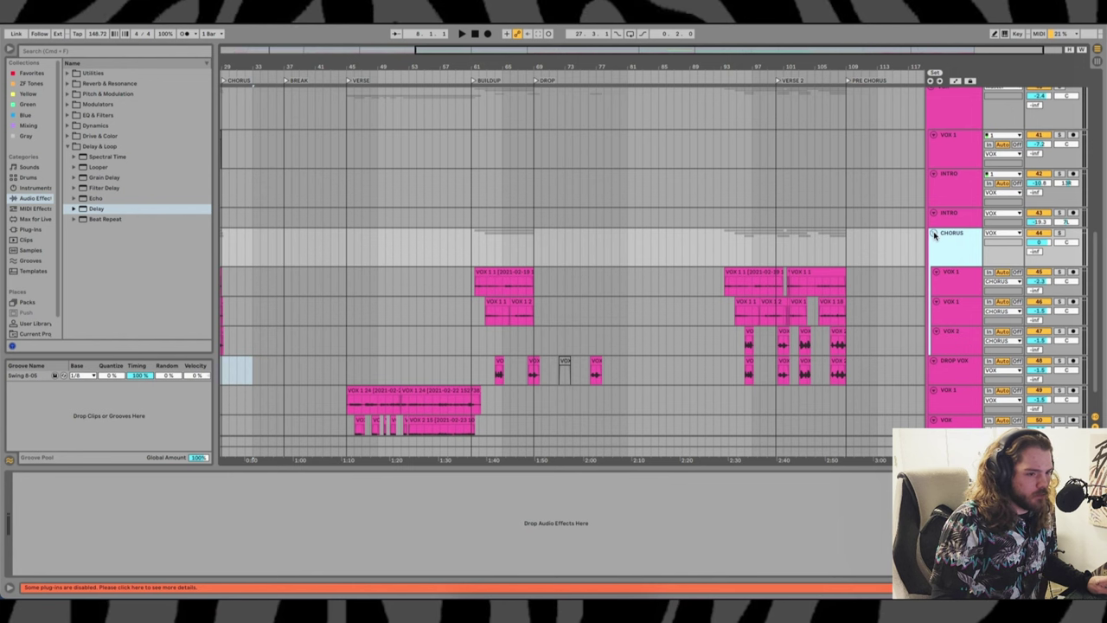
scroll(560, 329, "up", 1)
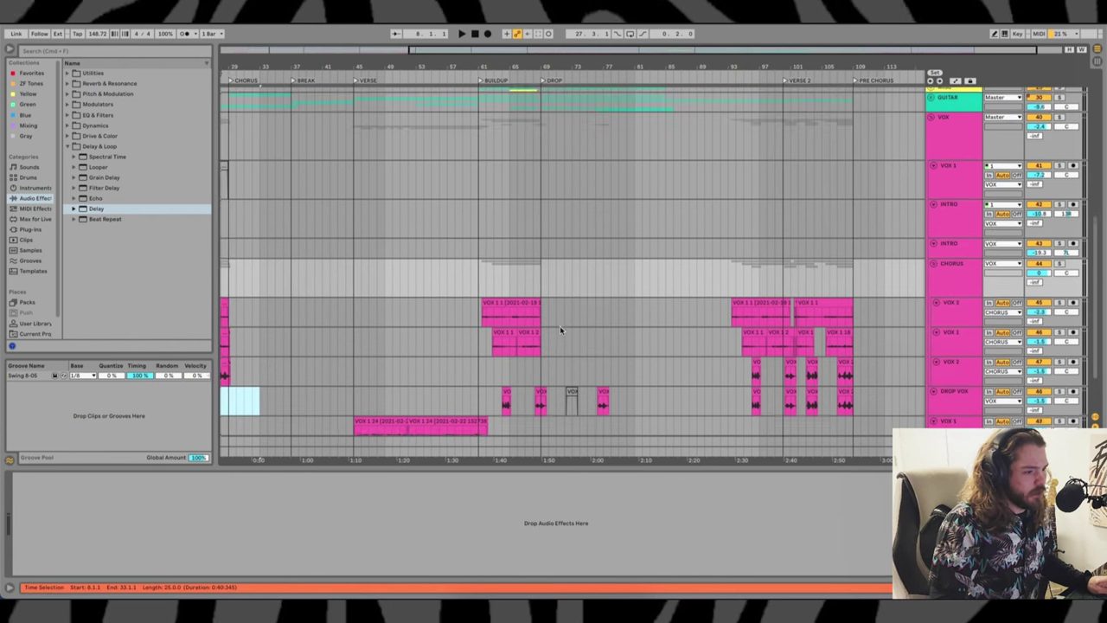
scroll(560, 329, "down", 1)
scroll(560, 329, "down", 1)
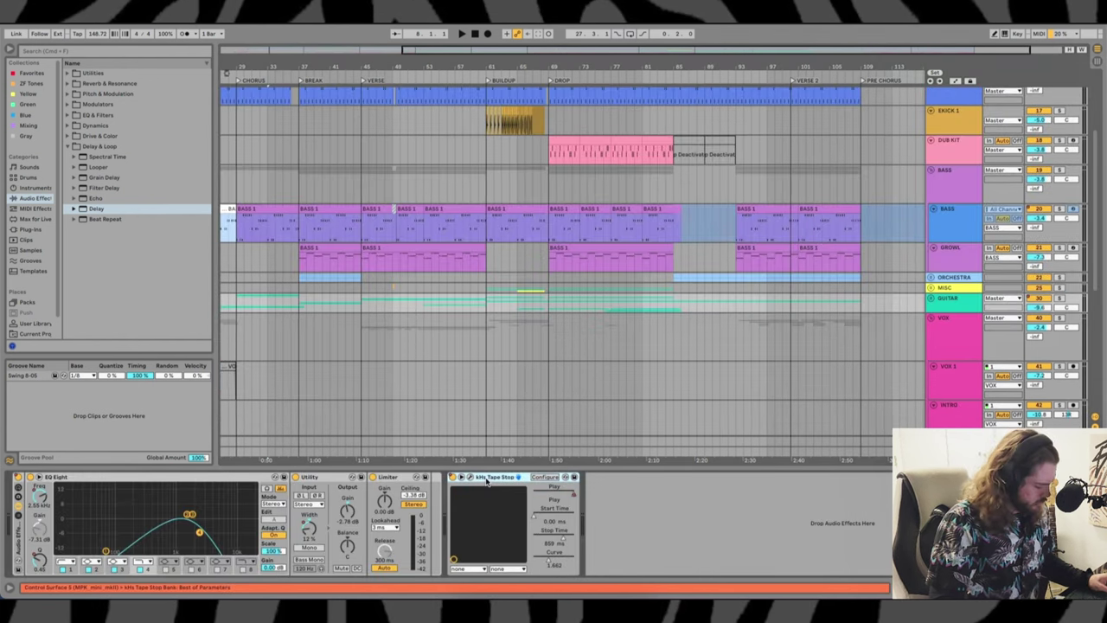
scroll(591, 306, "down", 6)
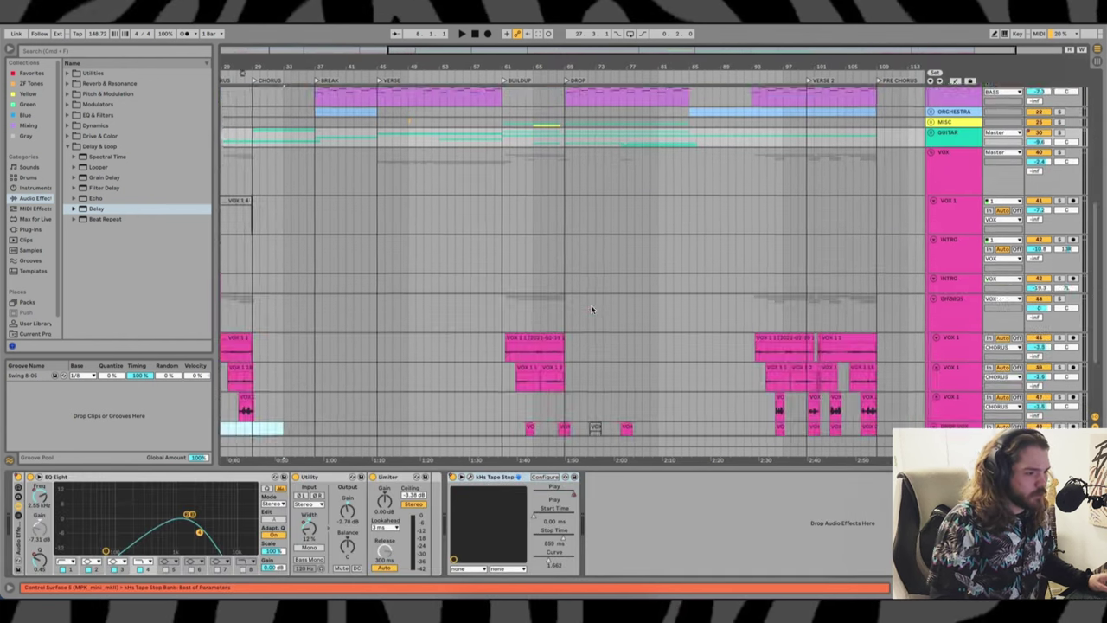
left_click(959, 223)
left_click(453, 528)
key("super+v")
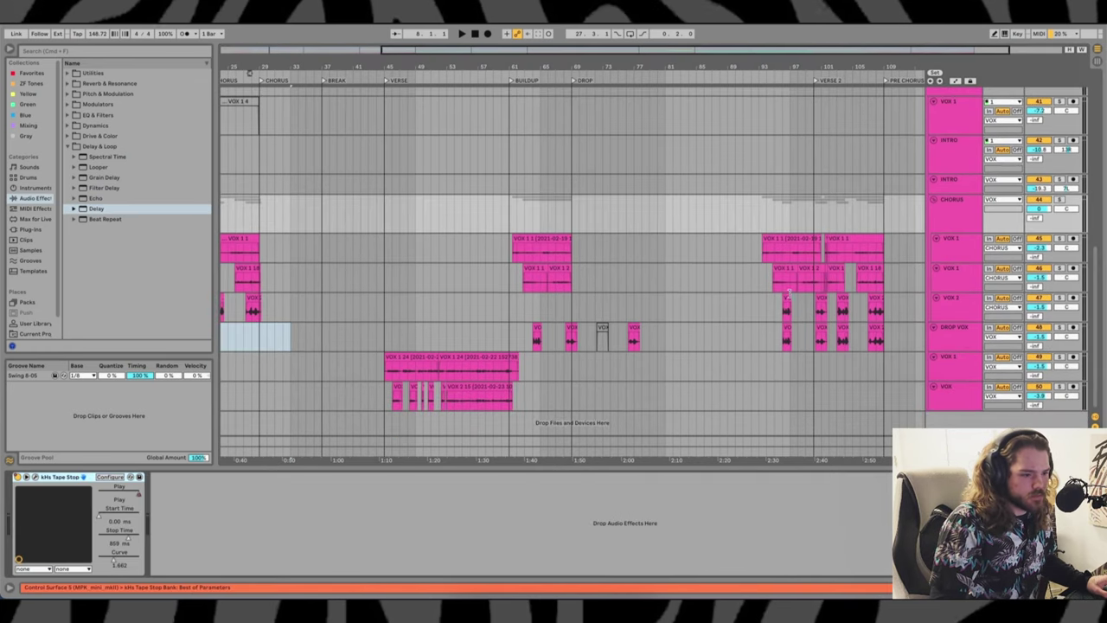
Set the CHORUS Tape Stop's Stop Time to 1.30 s, playing from bar 66 into the Drop to judge it
scroll(765, 302, "right", 2)
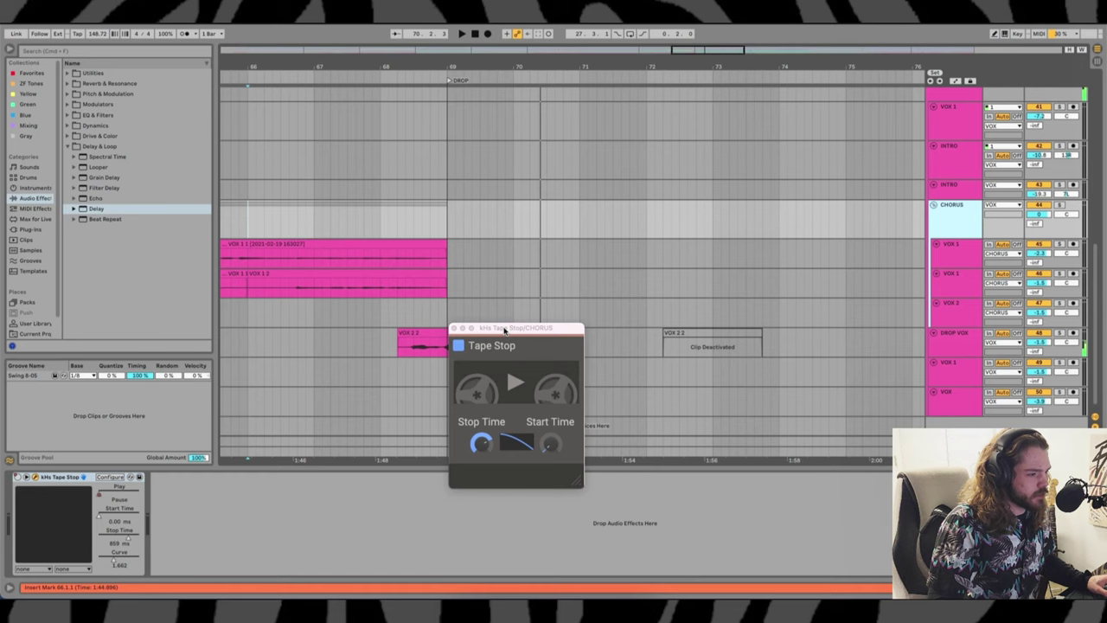
left_click_drag(504, 329, 685, 116)
mouse_move(664, 230)
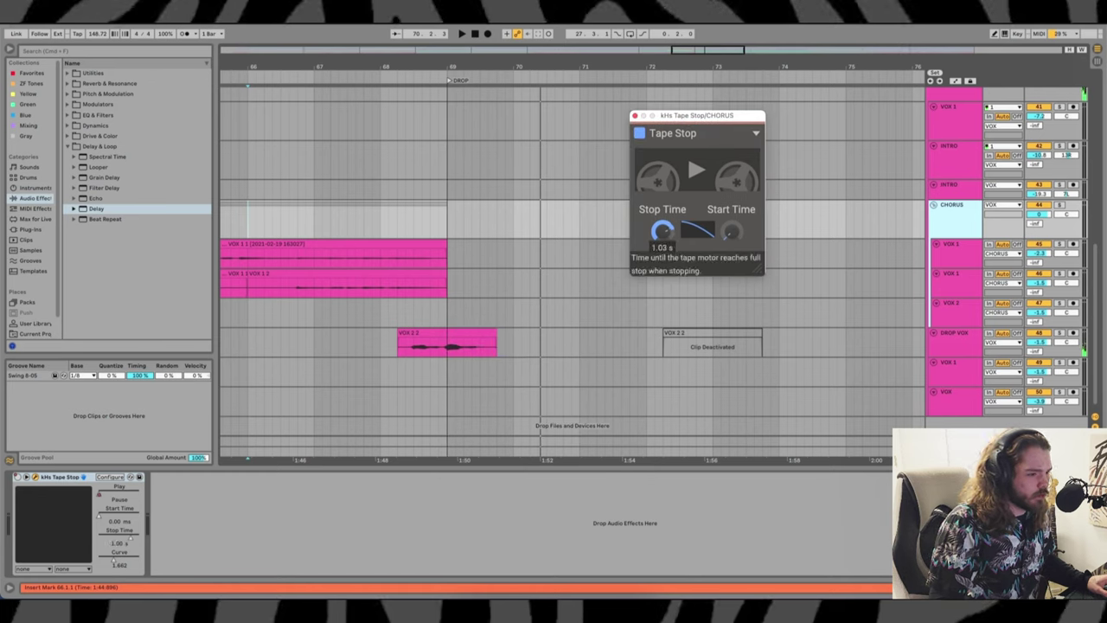
left_click_drag(663, 230, 662, 228)
left_click(963, 225)
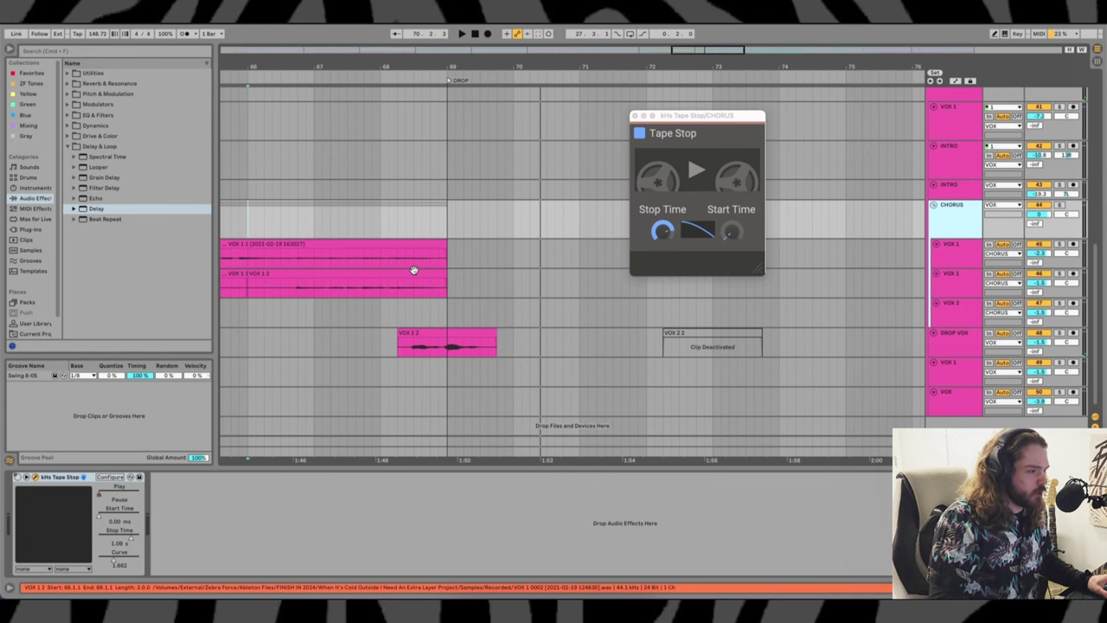
key("space")
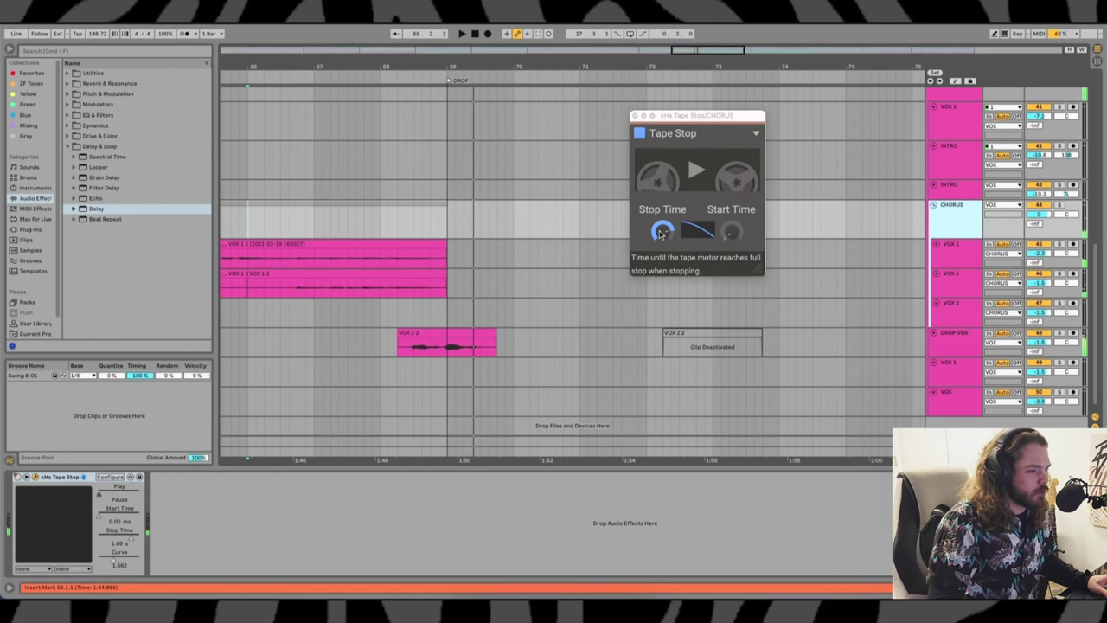
left_click_drag(660, 233, 661, 235)
key("space")
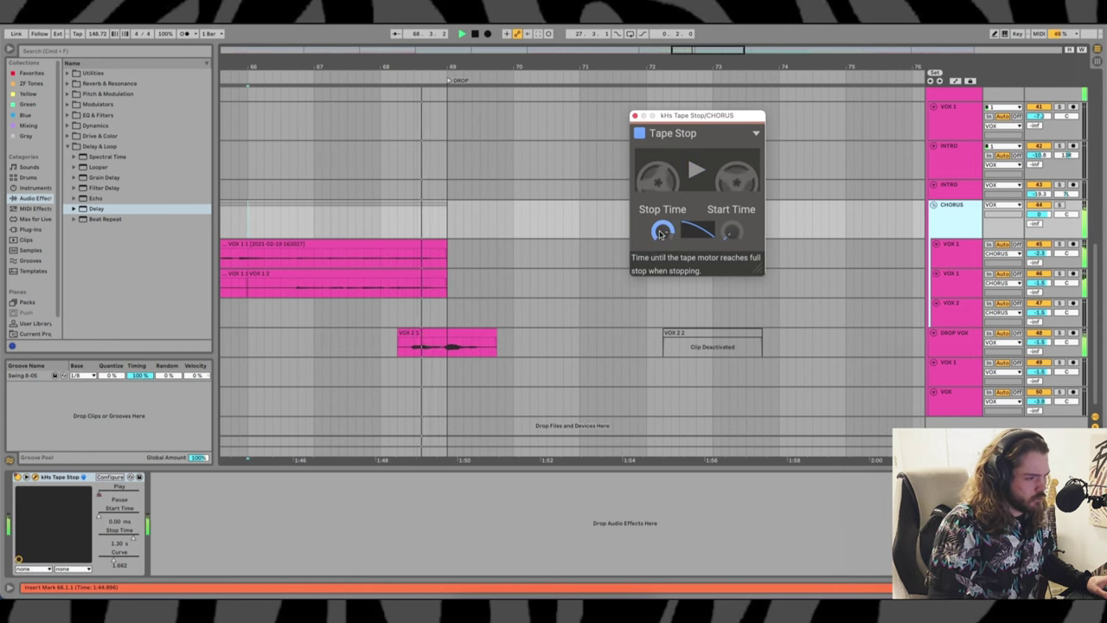
key("space")
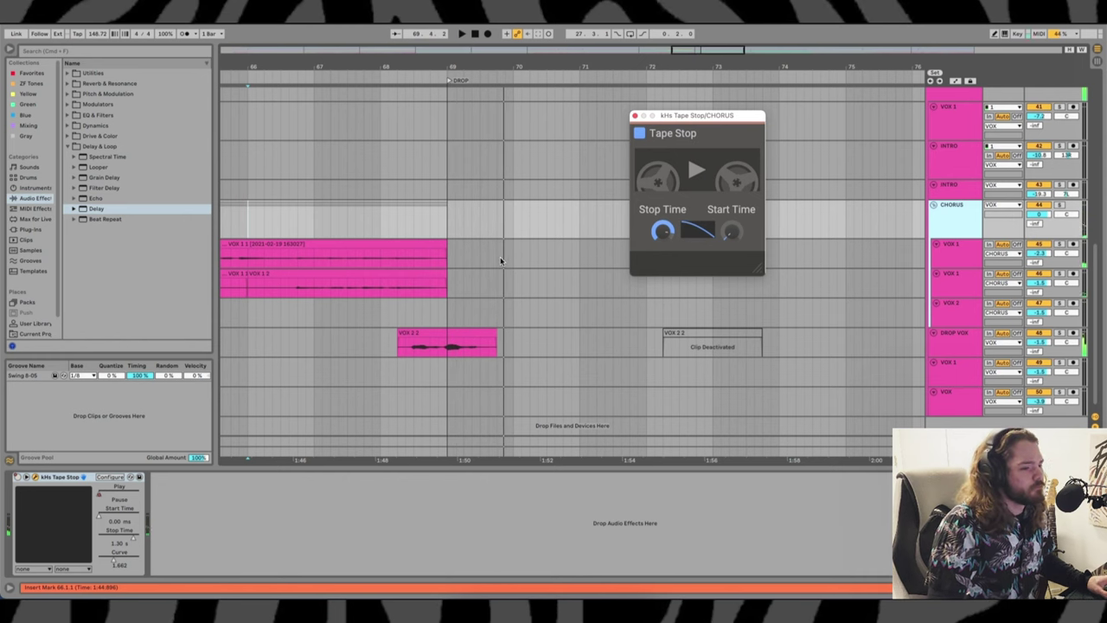
Display the Tape Stop's Device On automation on the CHORUS group and close the plug-in window
scroll(501, 261, "down", 5)
scroll(502, 261, "down", 3)
scroll(501, 262, "left", 5)
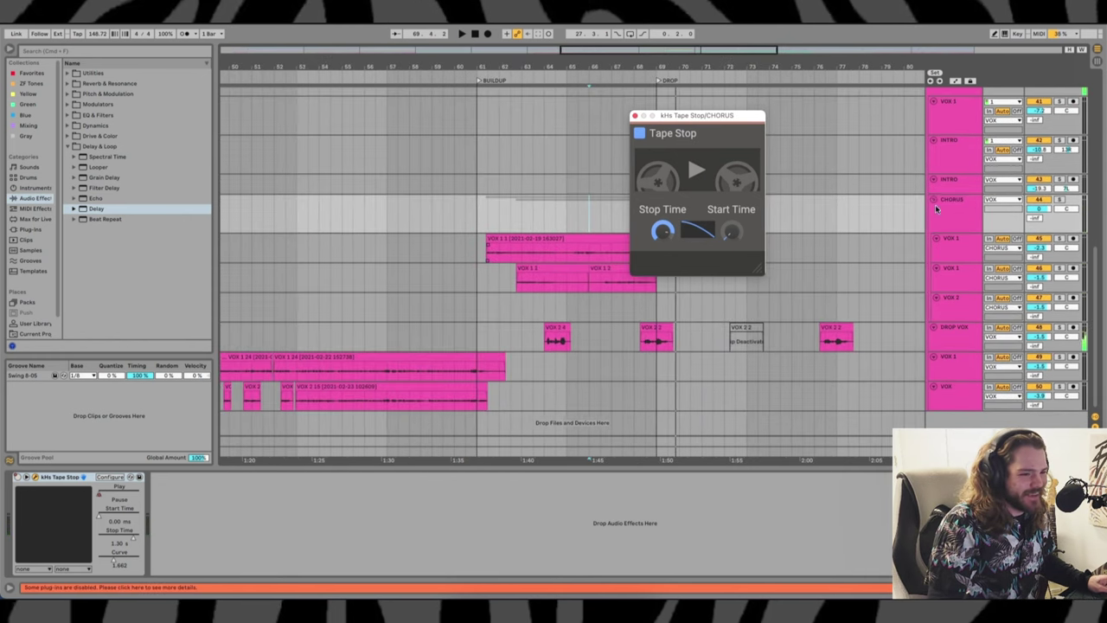
left_click(959, 212)
right_click(17, 479)
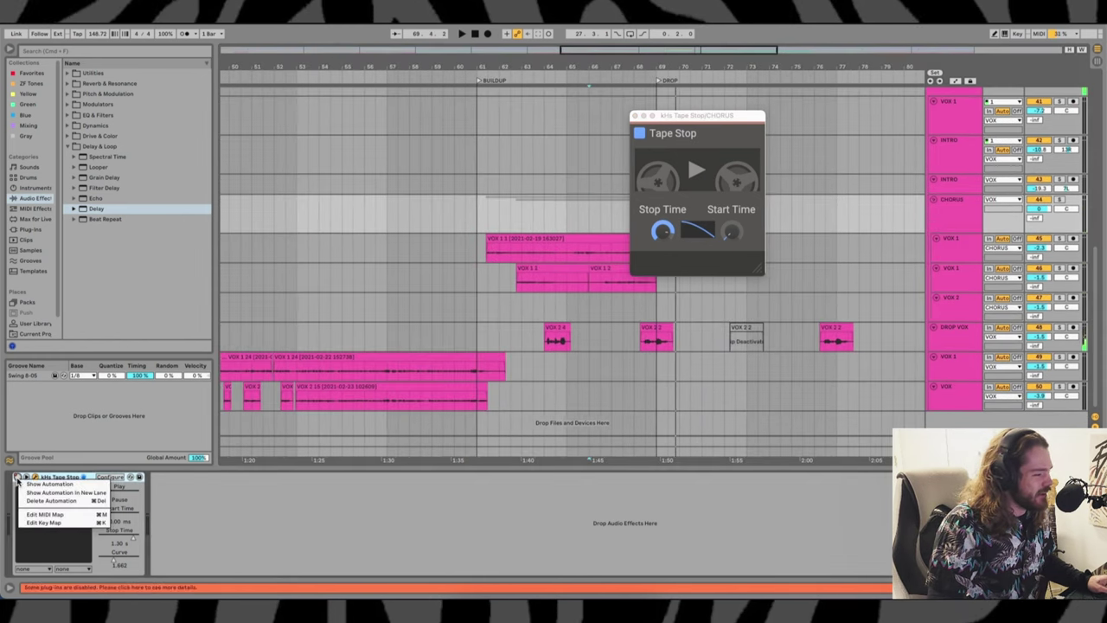
left_click(35, 484)
scroll(467, 277, "down", 6)
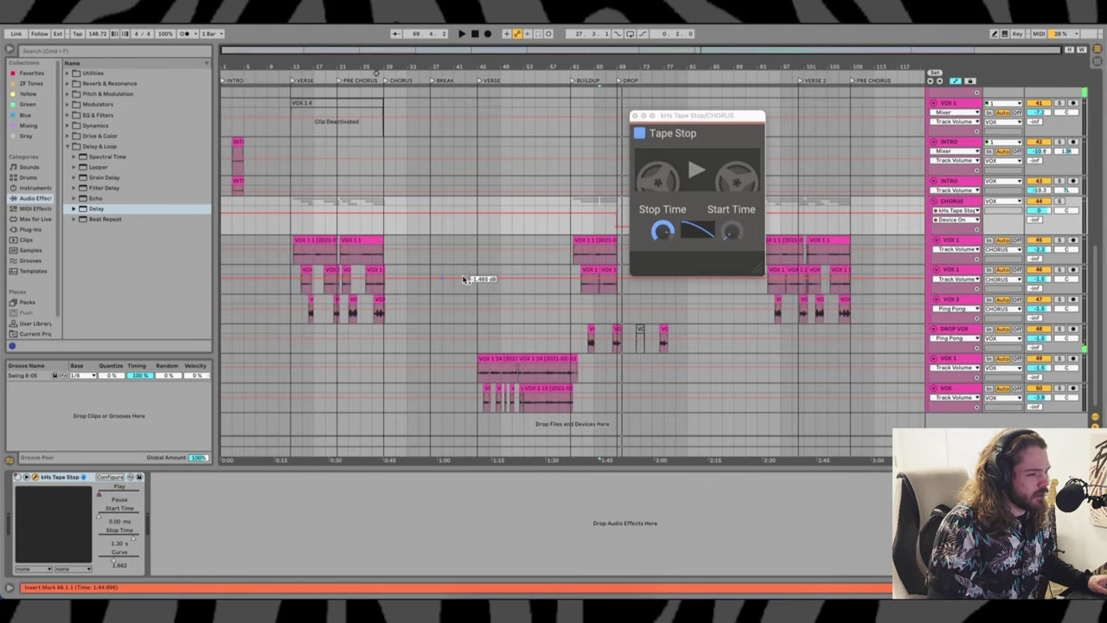
left_click_drag(691, 115, 584, 334)
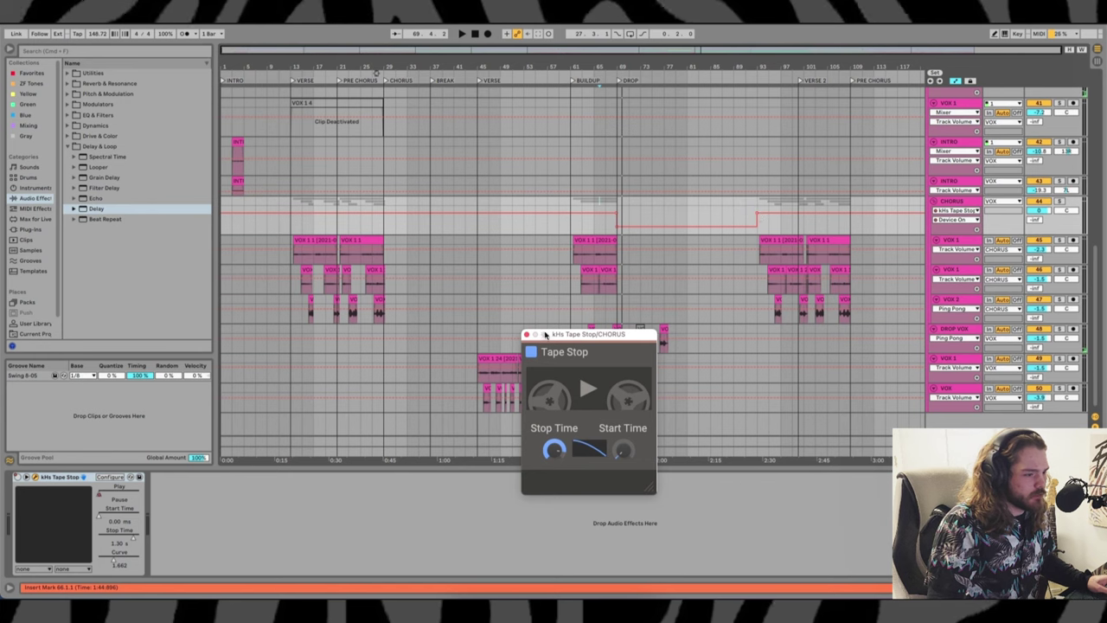
left_click(526, 335)
key("a")
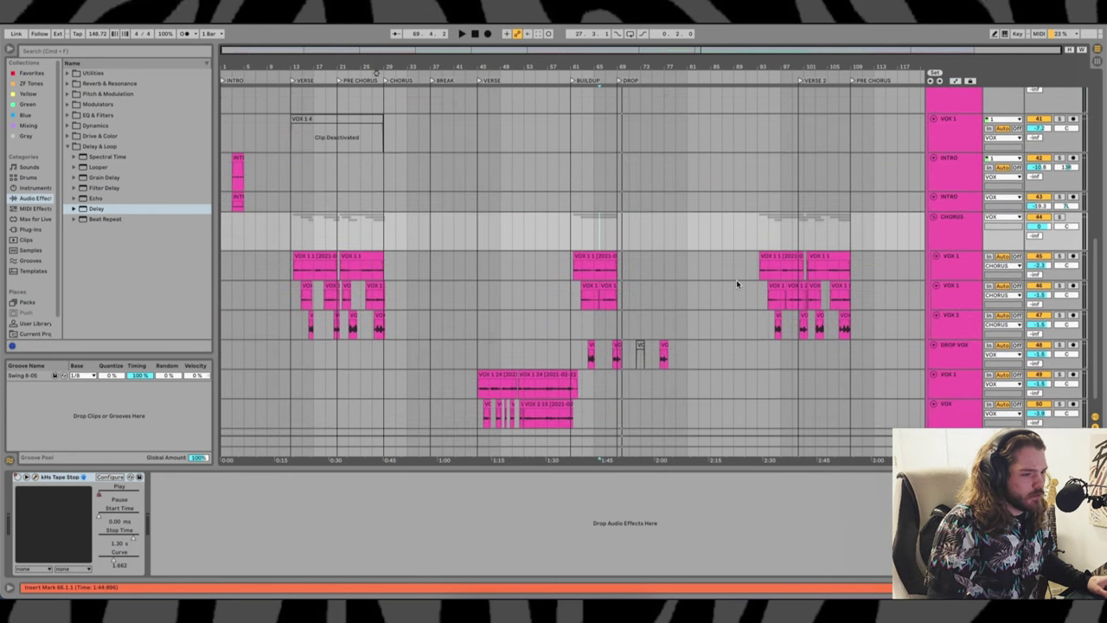
Shorten the low section of the CHORUS Tape Stop's Device On automation so it ends shortly after the Drop
scroll(666, 290, "up", 3)
scroll(665, 289, "up", 1)
key("a")
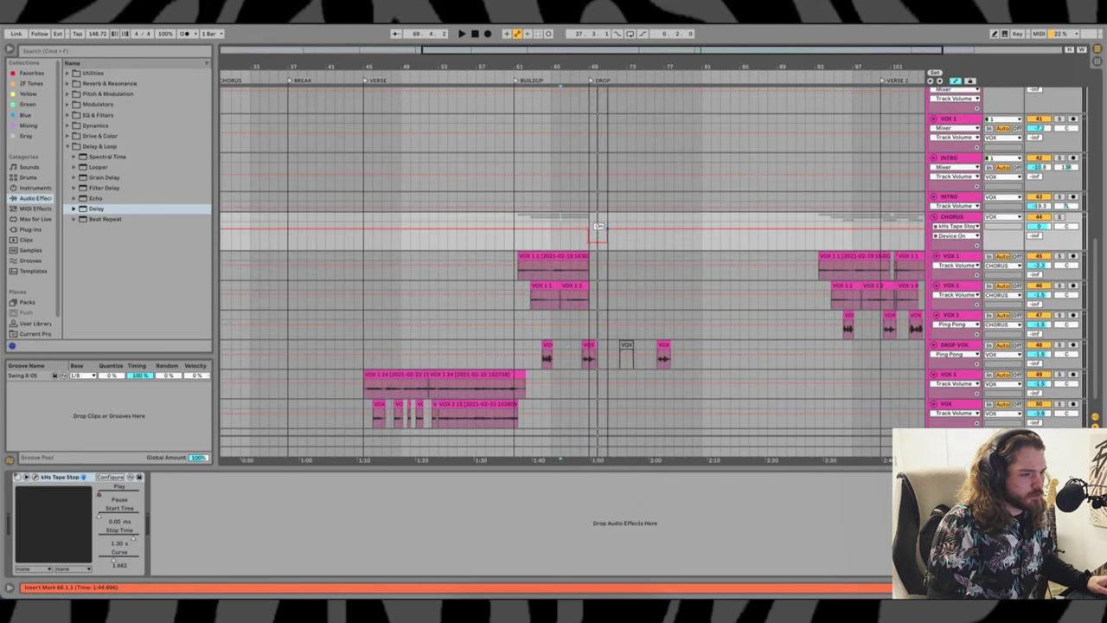
mouse_move(636, 227)
left_mouse_down()
mouse_move(612, 226)
mouse_move(645, 226)
left_mouse_up()
key("a")
scroll(650, 250, "right", 5)
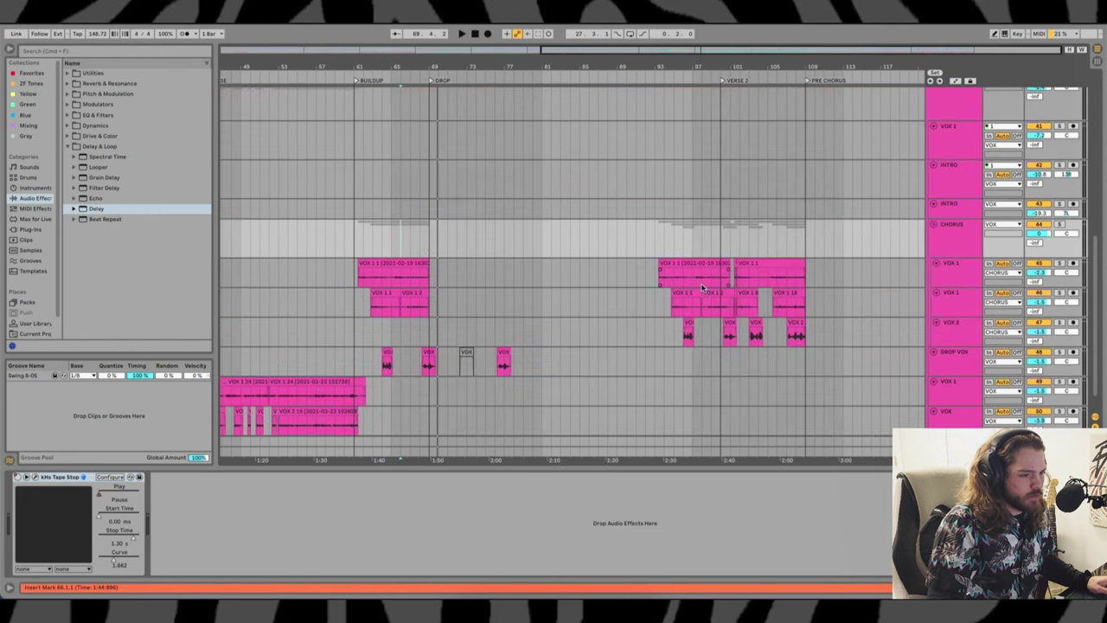
Put the DROP VOX track into its own group, also named DROP VOX
scroll(514, 309, "left", 3)
scroll(514, 308, "down", 1)
left_click(949, 224)
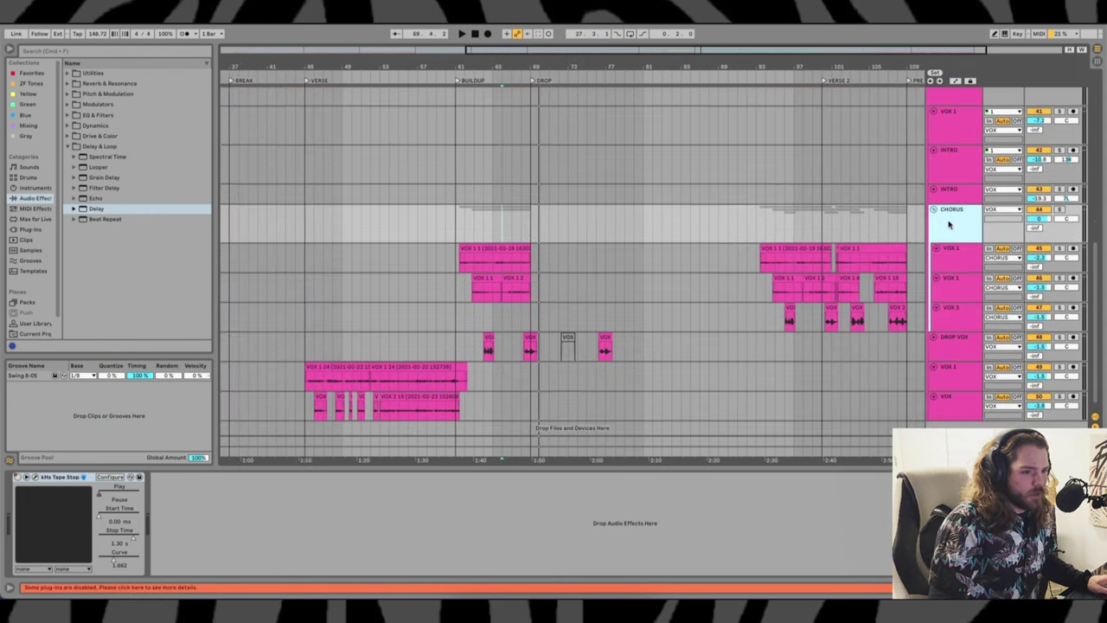
scroll(965, 233, "right", 3)
scroll(960, 234, "up", 1)
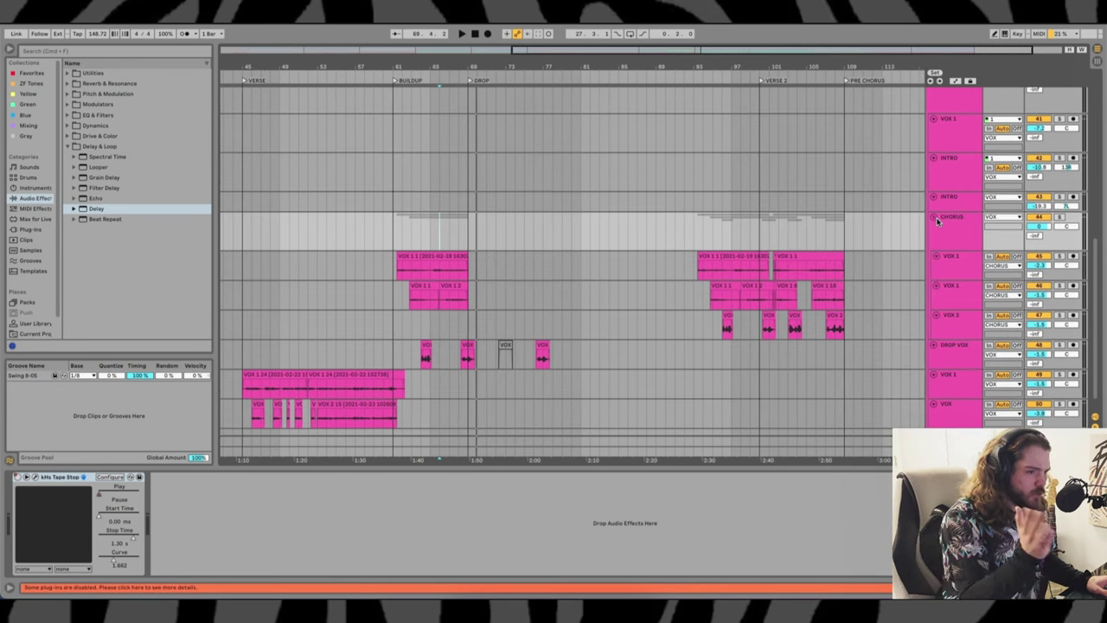
left_click(961, 364)
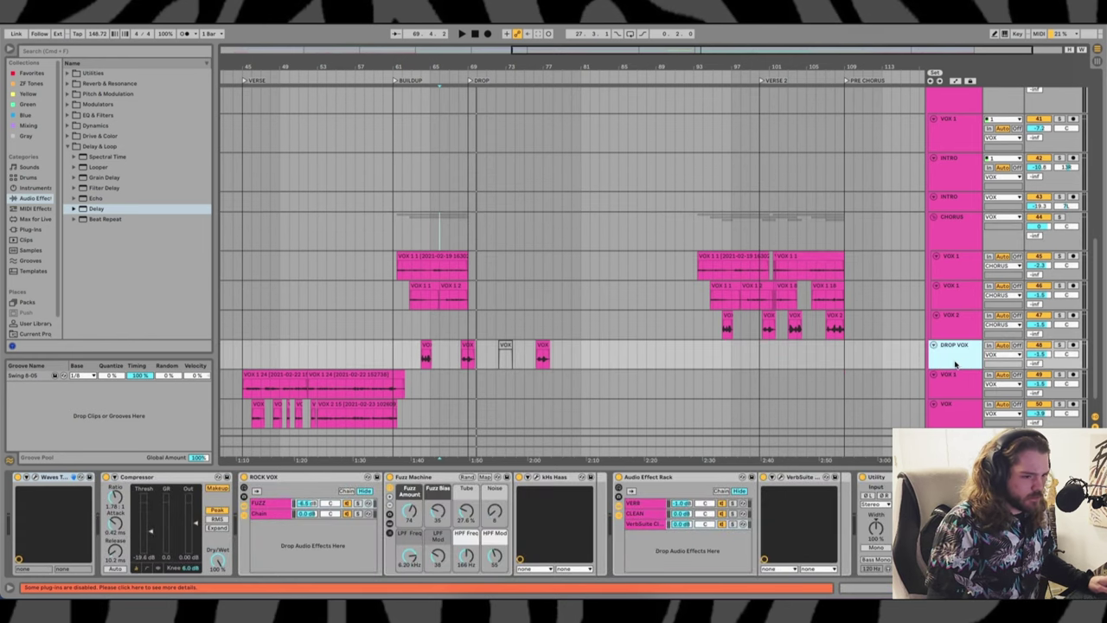
key("super+g")
key("super+r")
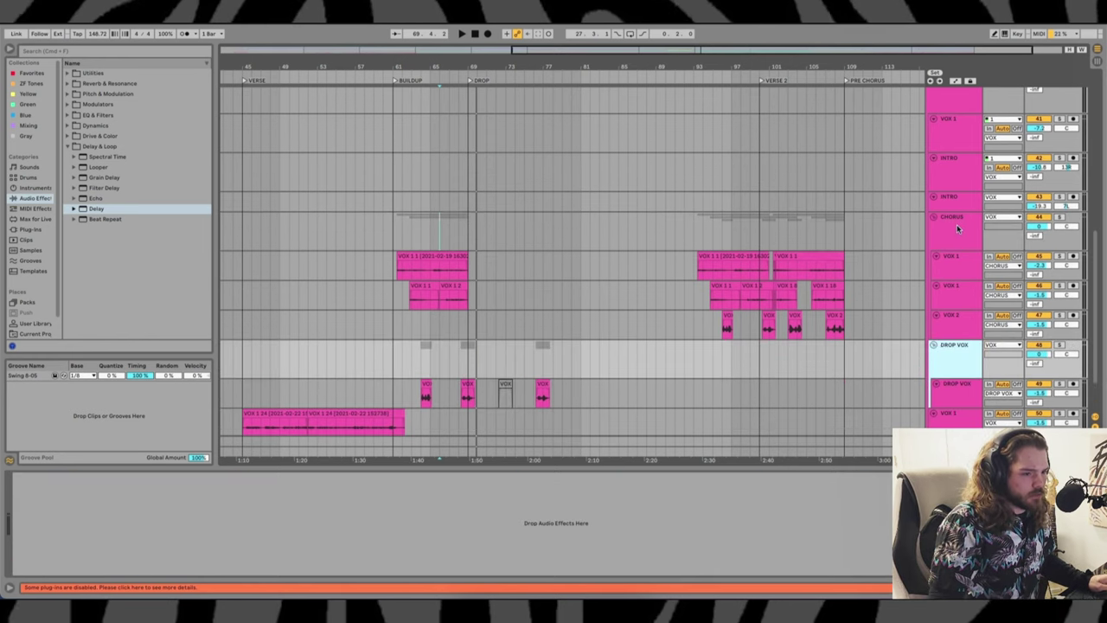
Try inserting one bar of silence at bar 69, before the Drop, and undo it
left_click(957, 234)
left_click(722, 272)
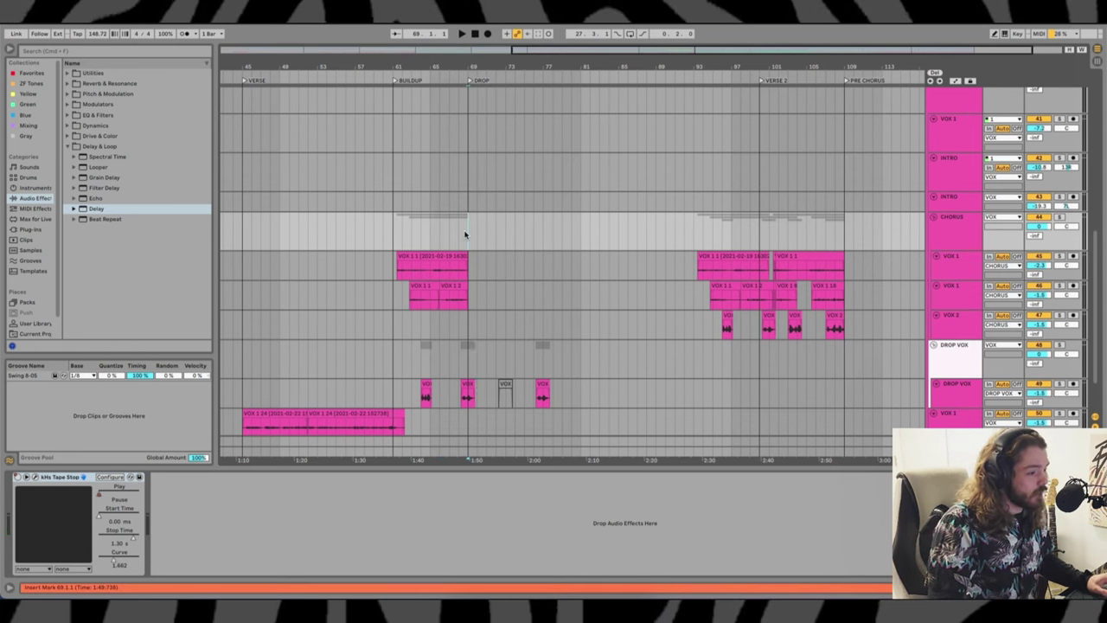
scroll(457, 291, "up", 5)
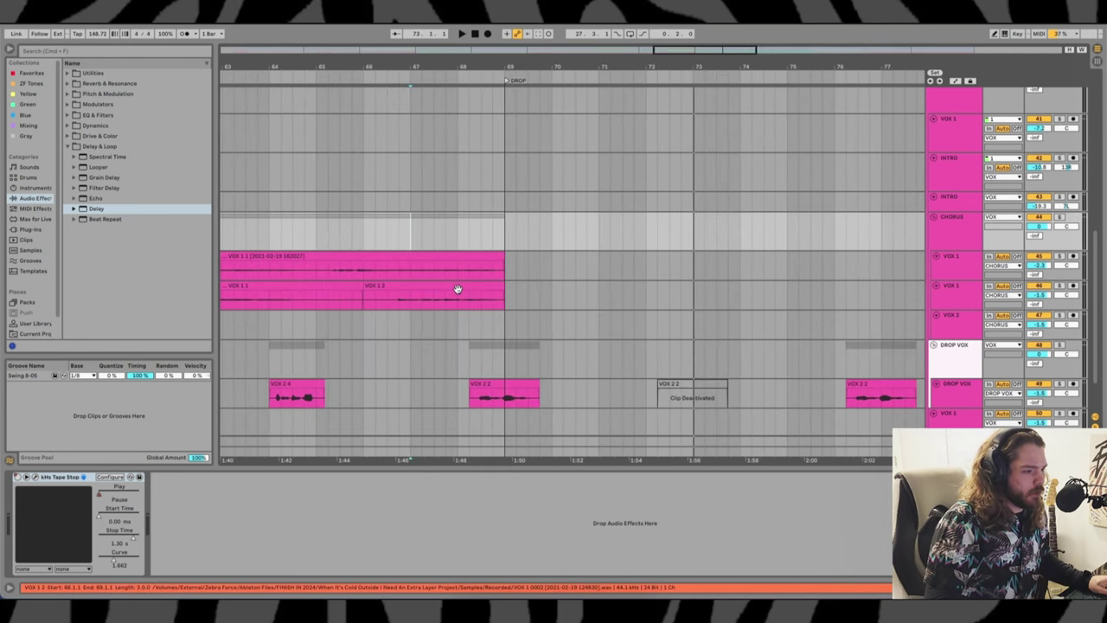
left_click_drag(523, 236, 592, 243)
key("super+i")
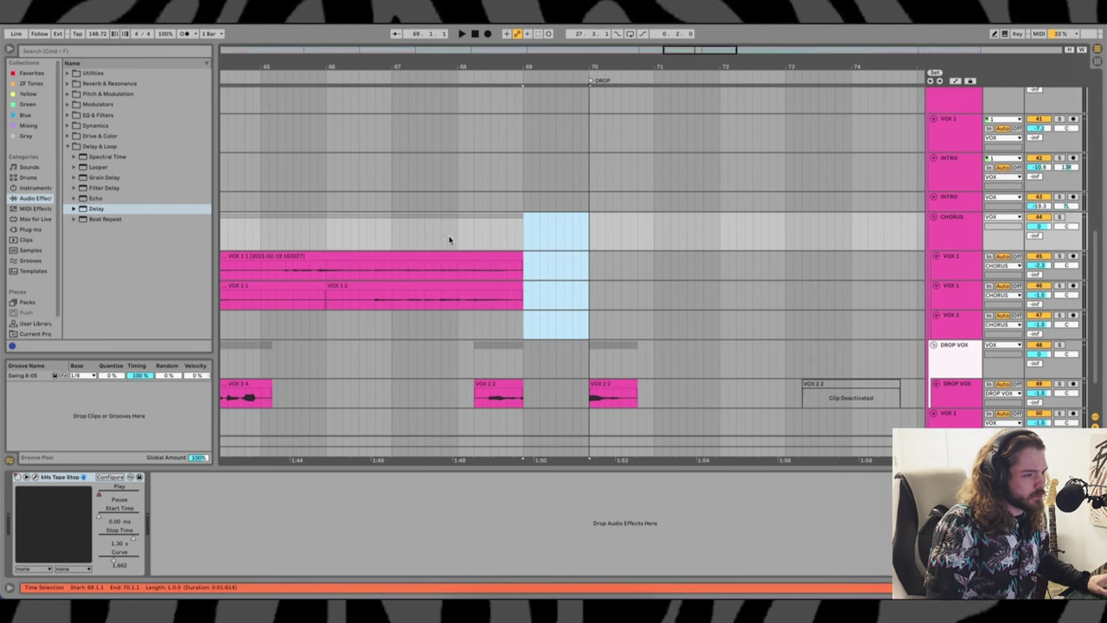
key("super+z")
Insert half a bar of silence from 69.1.1 to 69.3.1 and play from 67.2.1 through the gap into the Drop
left_click_drag(523, 230, 555, 232)
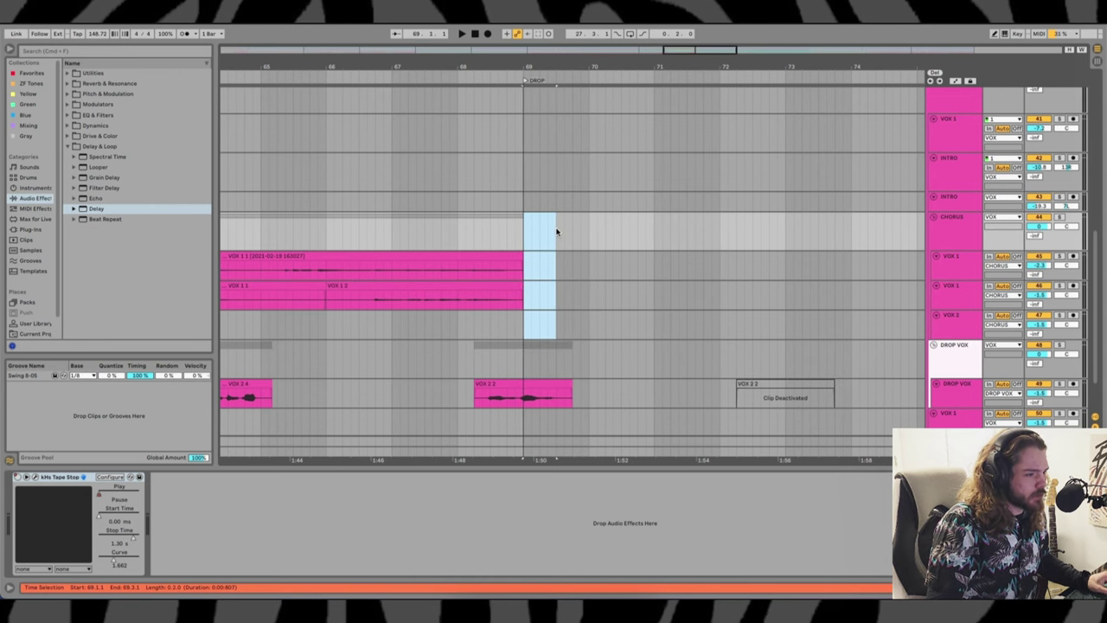
key("super+i")
left_click(503, 397)
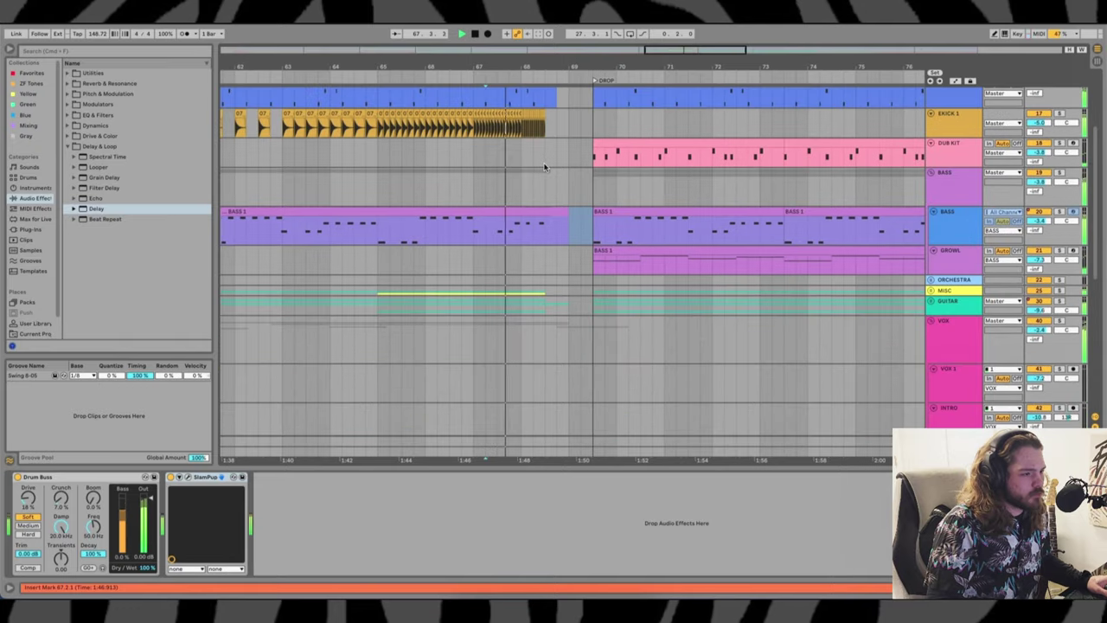
scroll(545, 167, "down", 3)
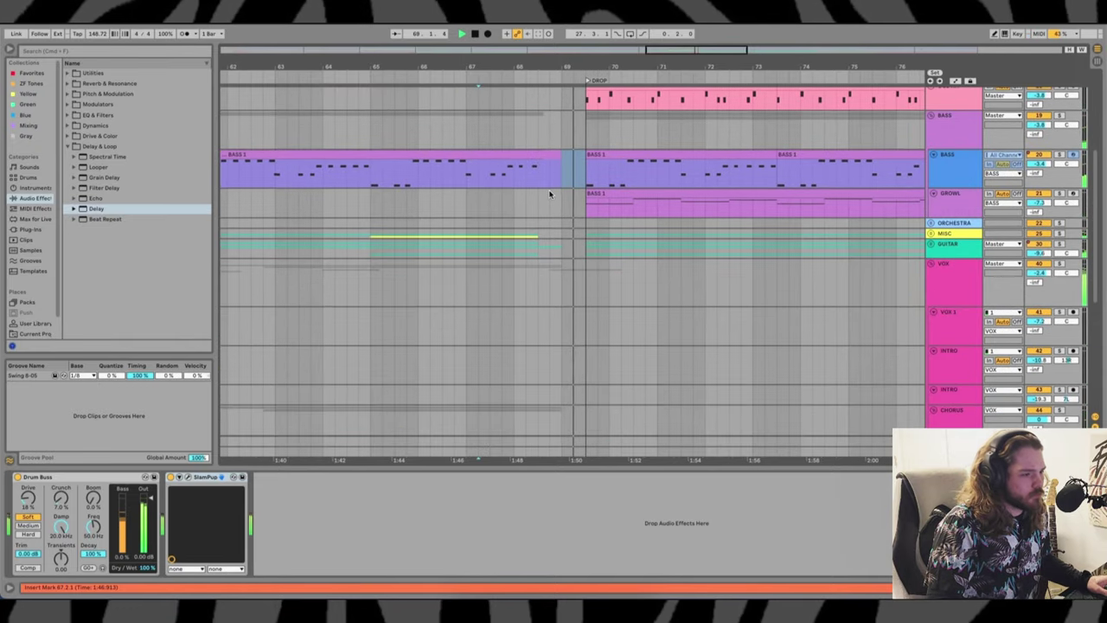
Try extending the ad3 MIDI clip before the Drop to bar 69, inspect its final notes and play from its bar 7.3.1
scroll(549, 194, "up", 6)
scroll(545, 202, "up", 1)
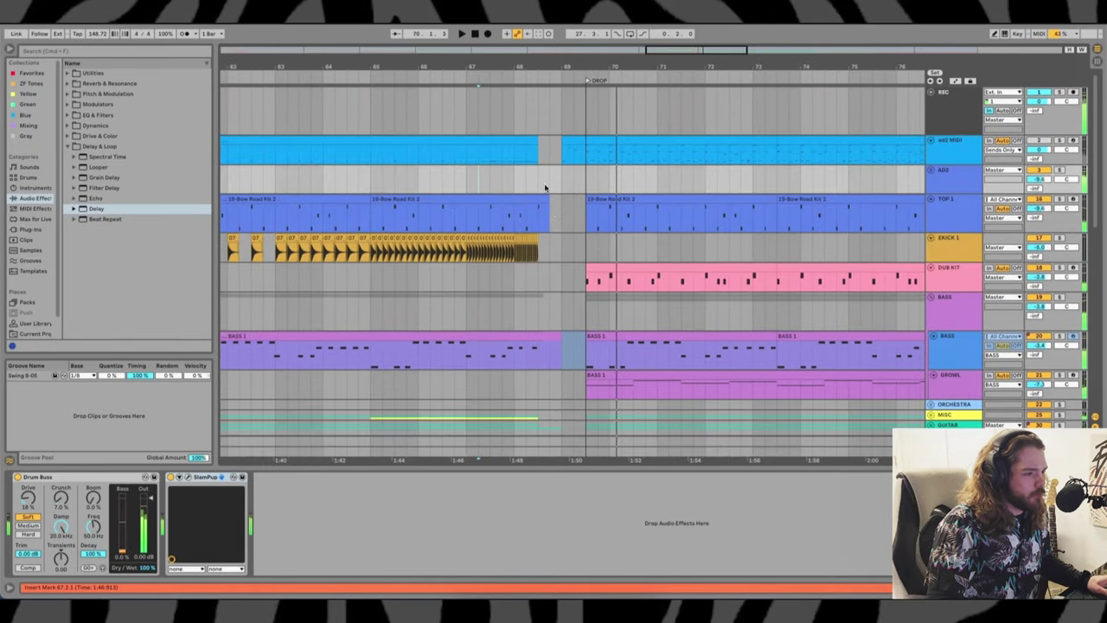
double_click(548, 141)
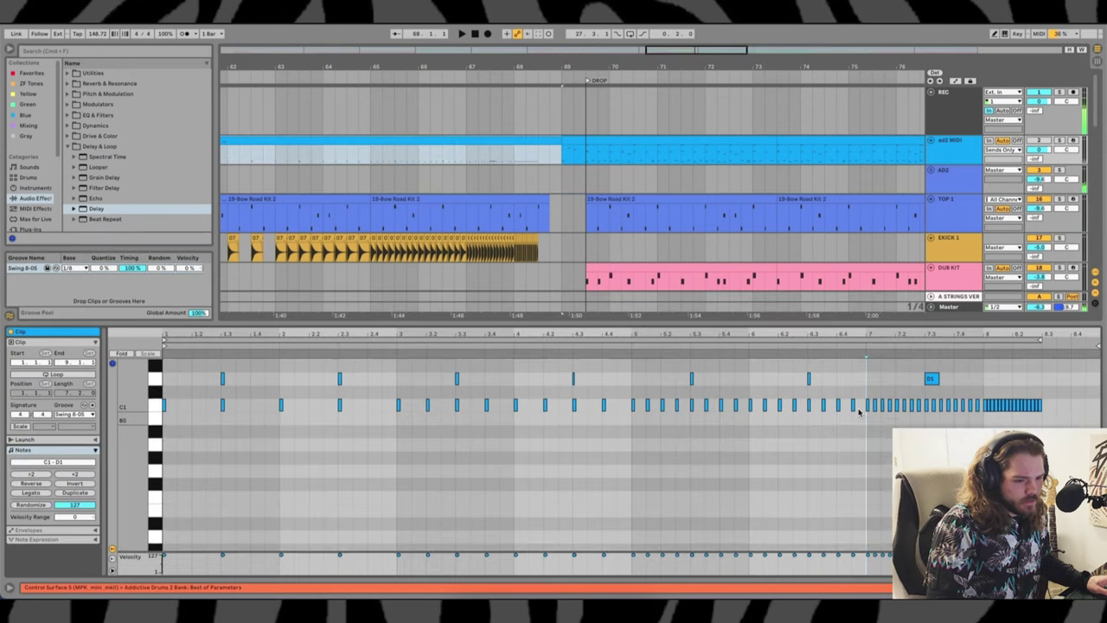
scroll(608, 449, "up", 8)
scroll(1050, 417, "up", 4)
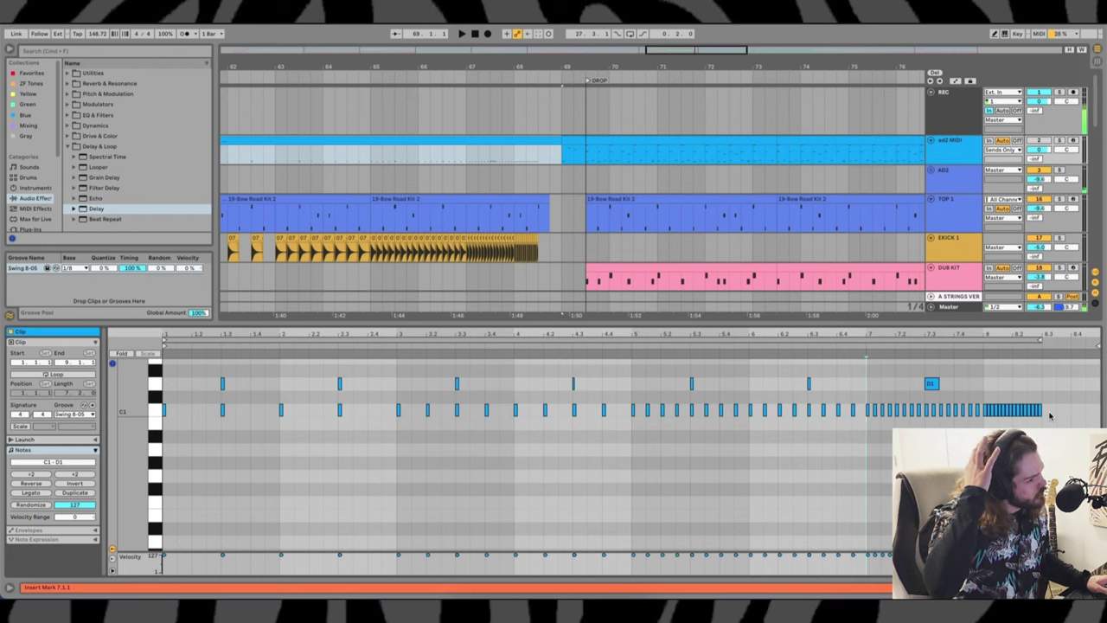
scroll(1049, 416, "down", 5)
scroll(1050, 416, "up", 7)
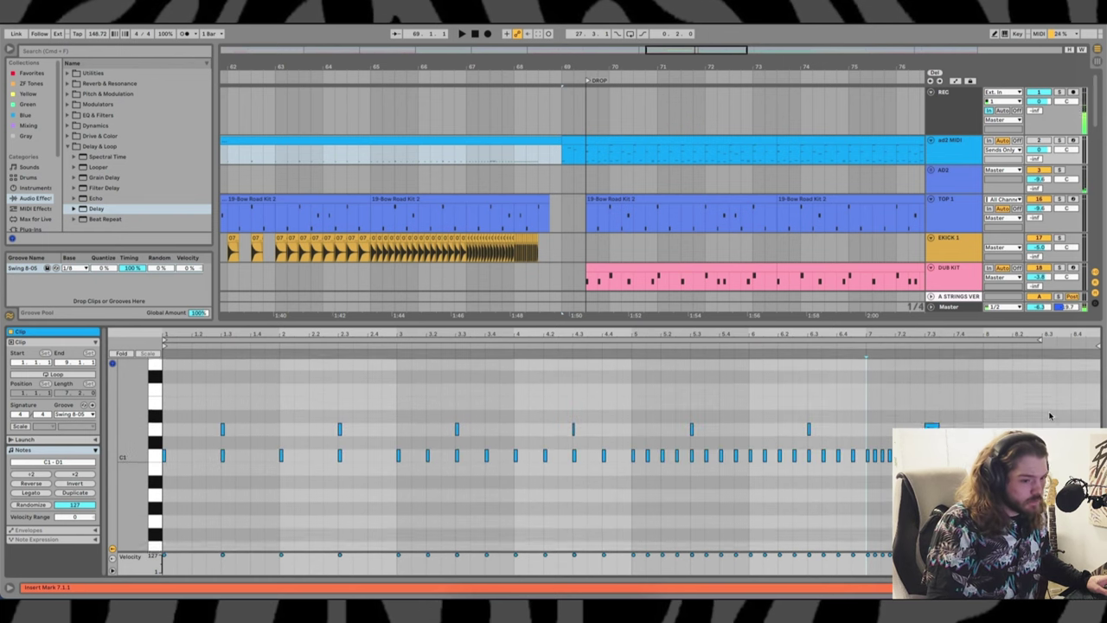
left_click(931, 406)
key("space")
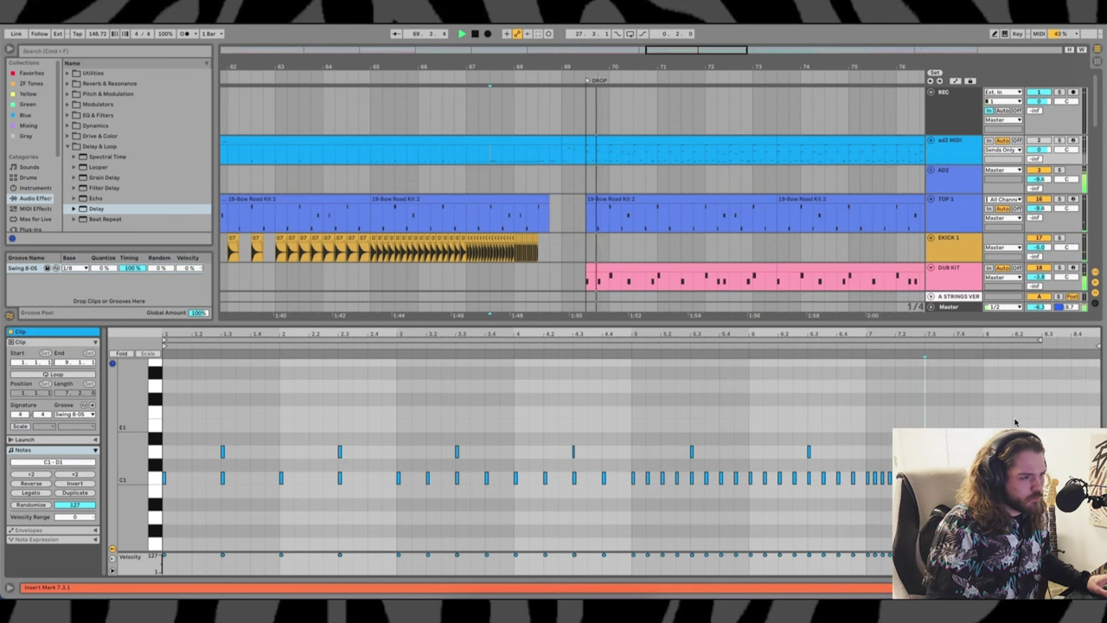
key("space")
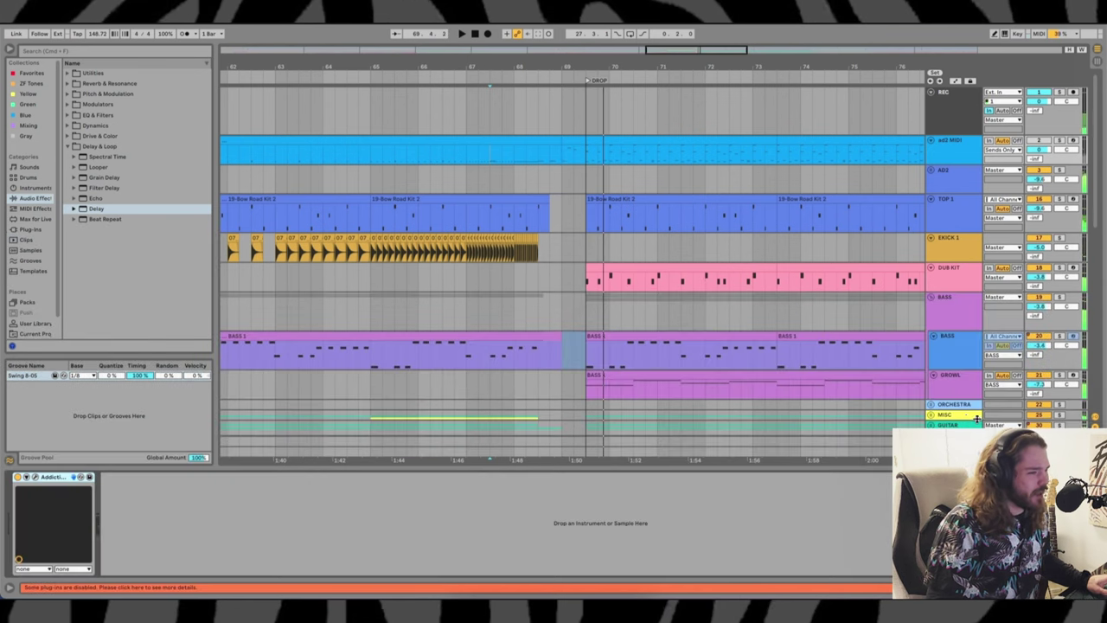
Undo the MIDI clip extension and the half bar of silence inserted before the Drop
left_click(555, 154)
key("super+z")
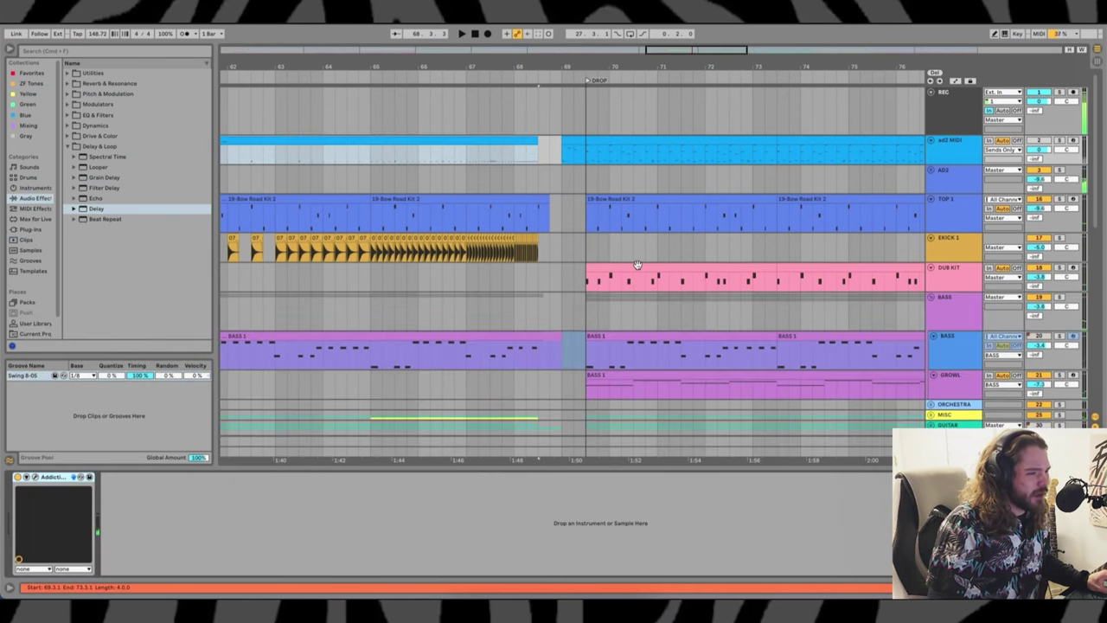
key("super+z")
key("super+z")
key("super+z")
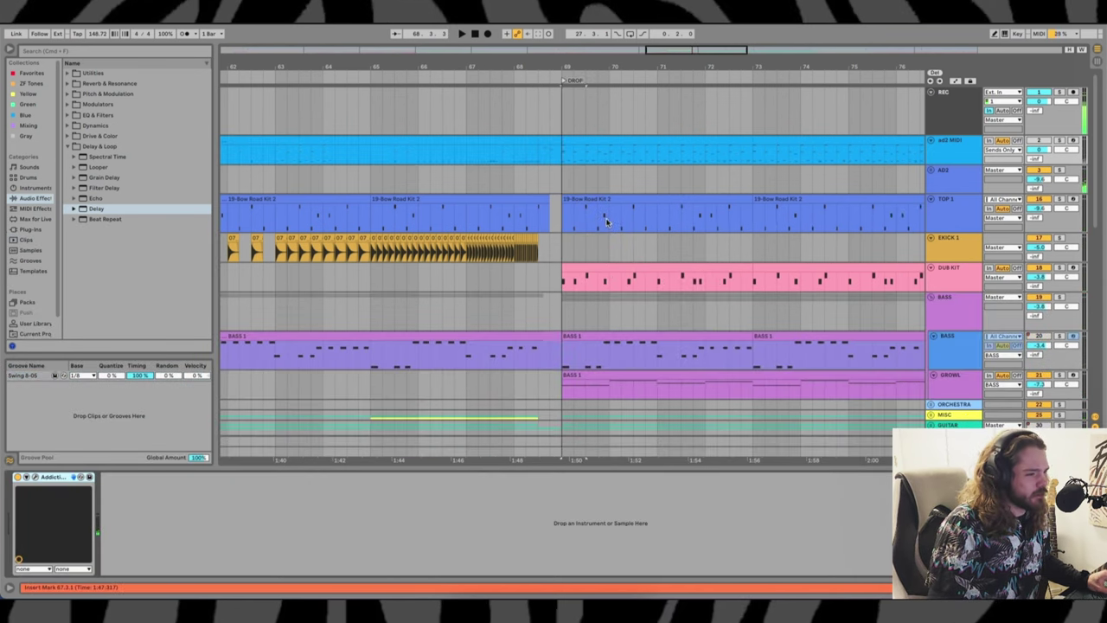
Consolidate the clips from 93.1.1 to 109.1.1 on both VOX 1 tracks of the CHORUS group
scroll(595, 219, "down", 10)
left_click(545, 168)
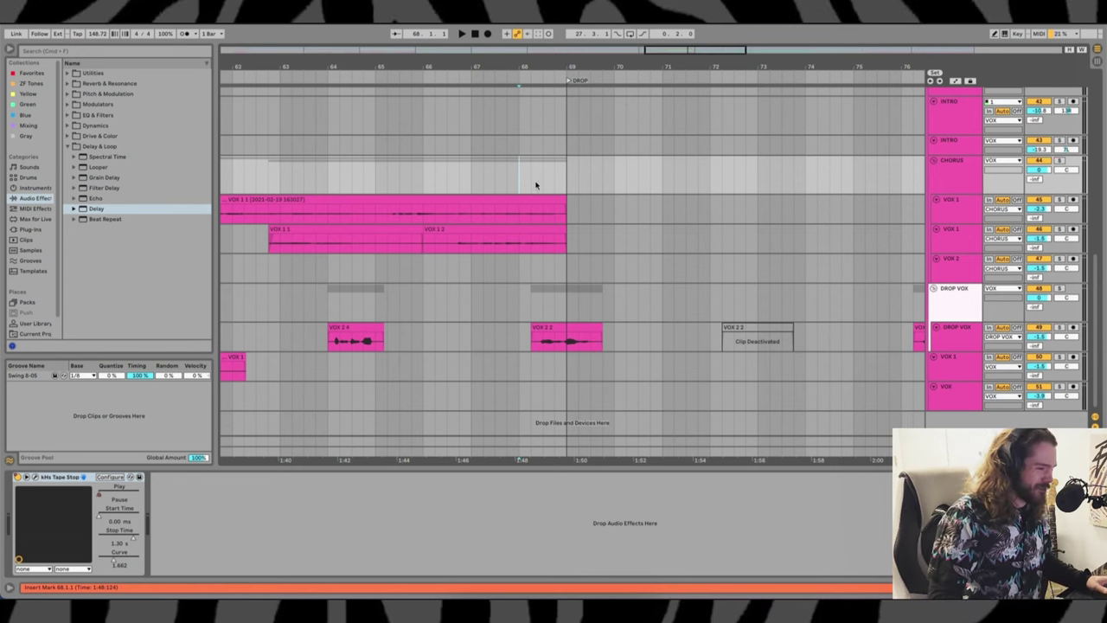
scroll(649, 194, "left", 1)
scroll(648, 194, "up", 1)
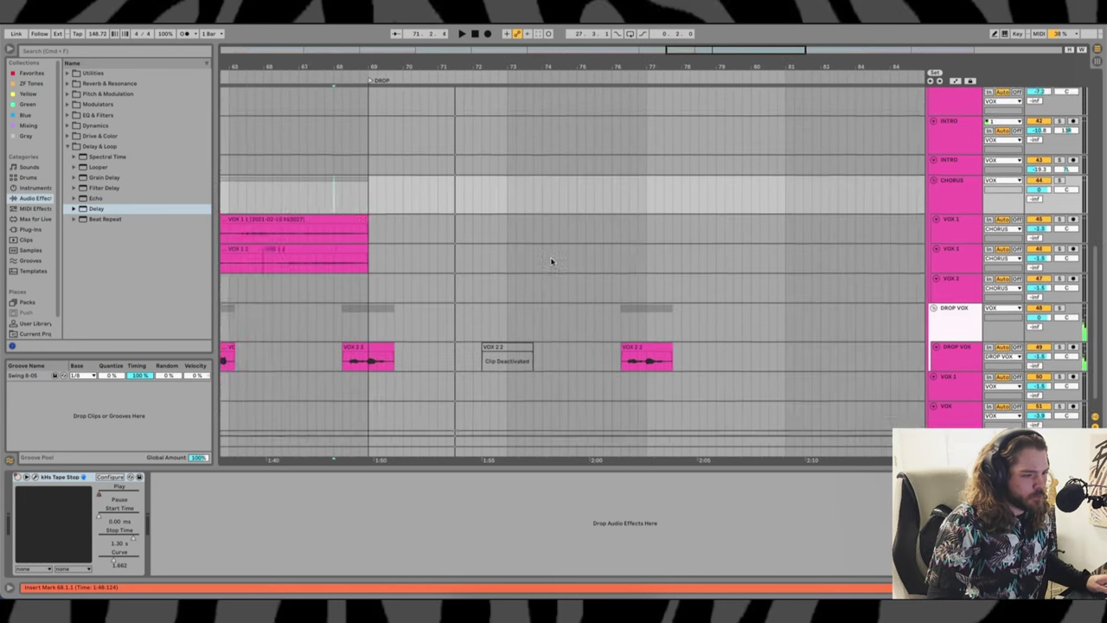
scroll(552, 260, "right", 2)
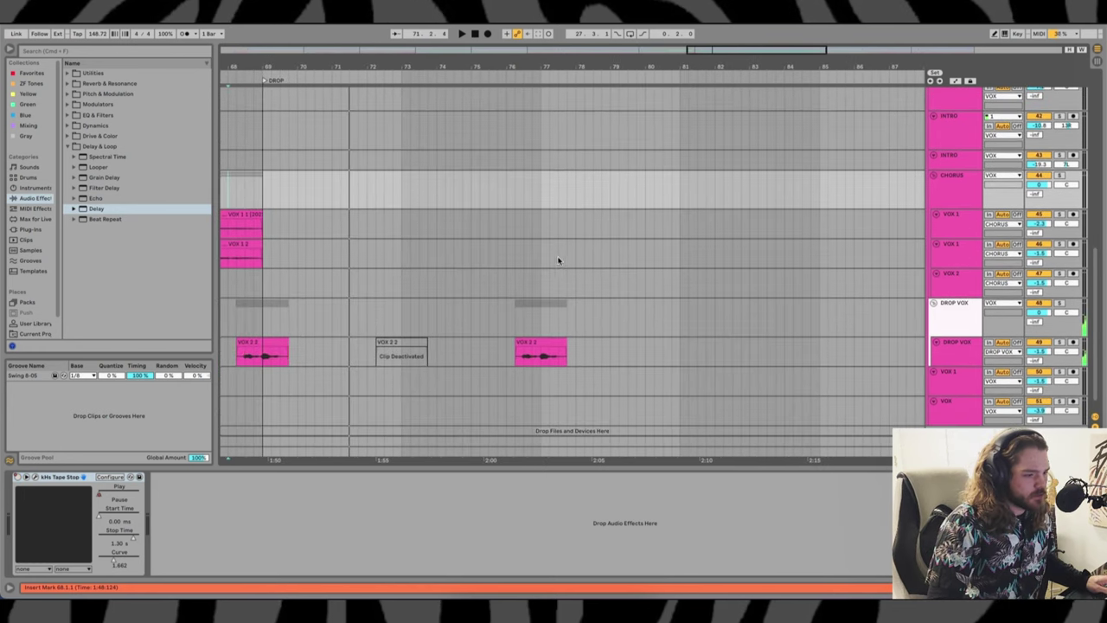
scroll(571, 257, "left", 1)
scroll(570, 257, "down", 1)
scroll(584, 252, "down", 4)
scroll(584, 253, "right", 4)
scroll(597, 258, "up", 1)
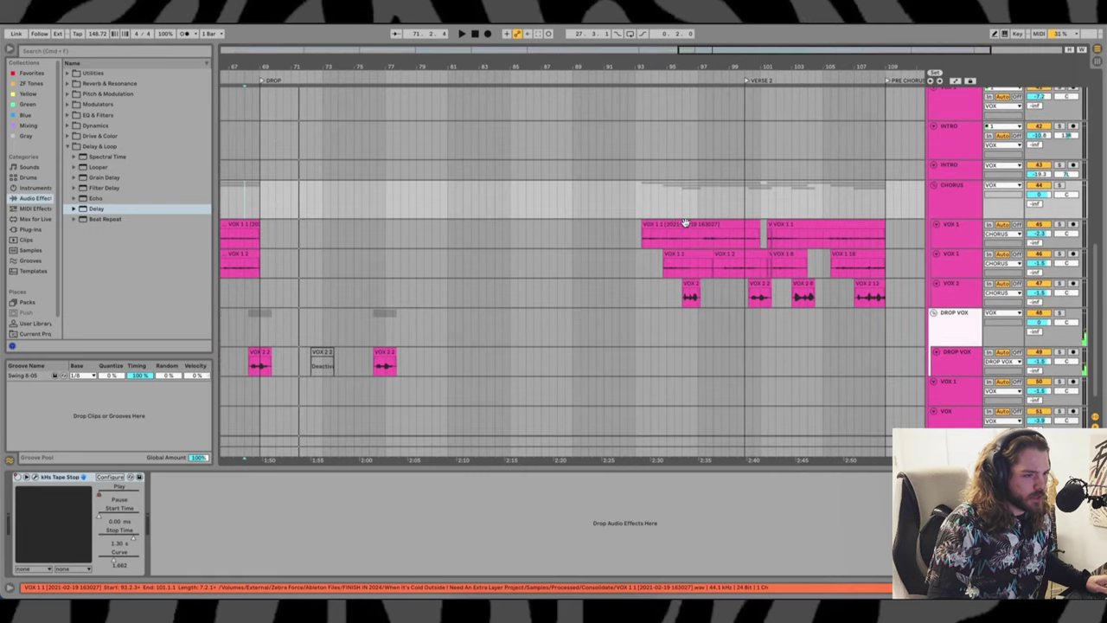
left_click(674, 225)
left_click(637, 230)
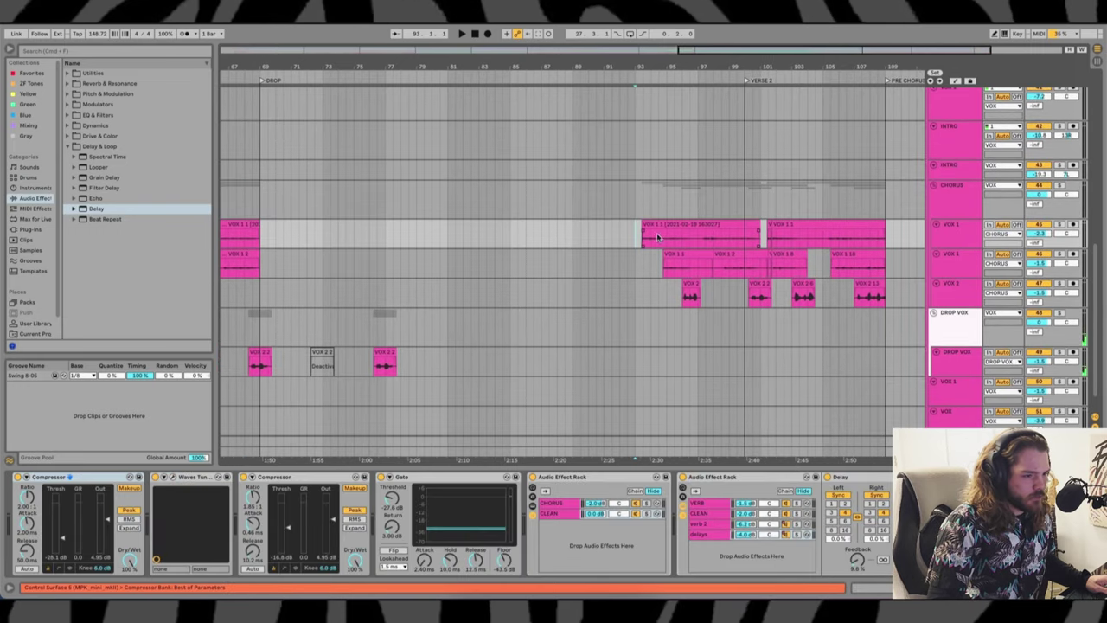
left_click(876, 257, "shift")
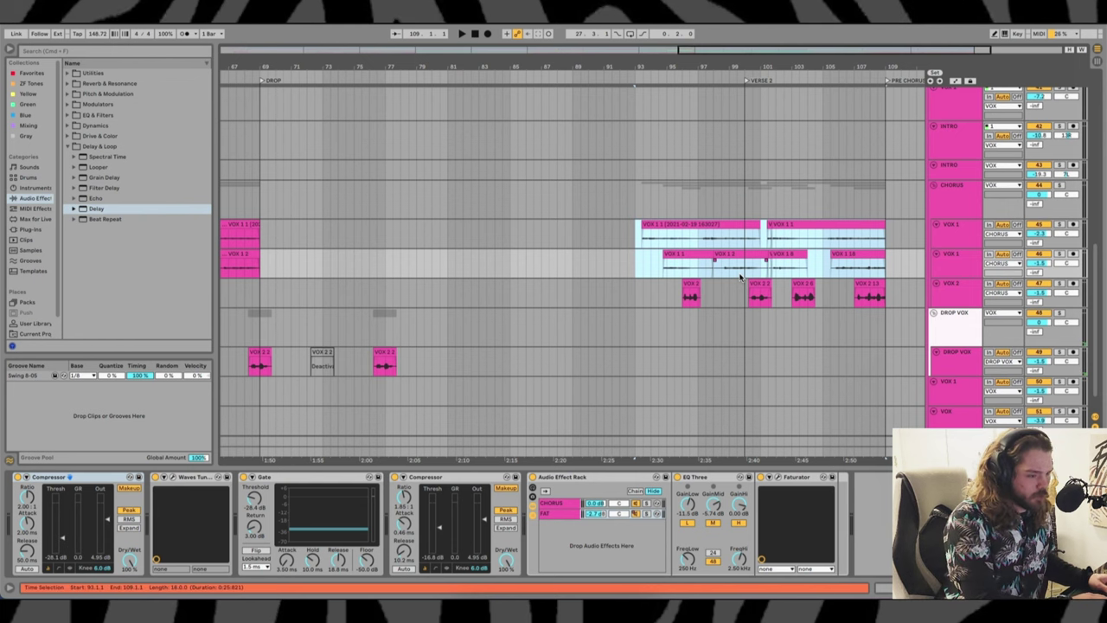
key("super+j")
Duplicate the upper VOX 1 track in the CHORUS group, then freeze and flatten the copy
left_click(964, 237)
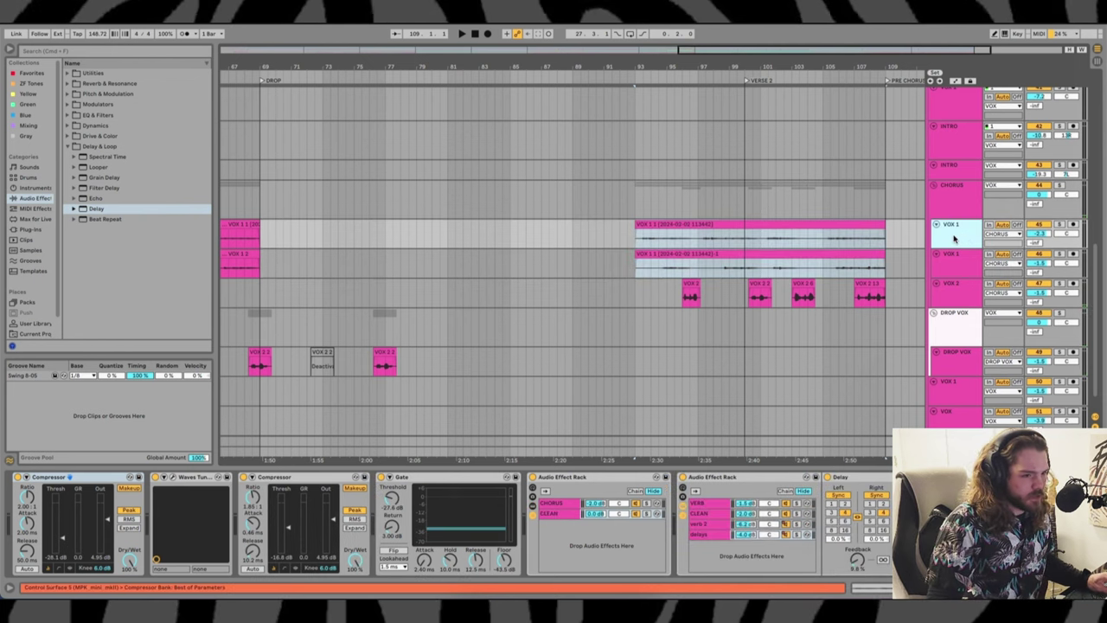
key("super+d")
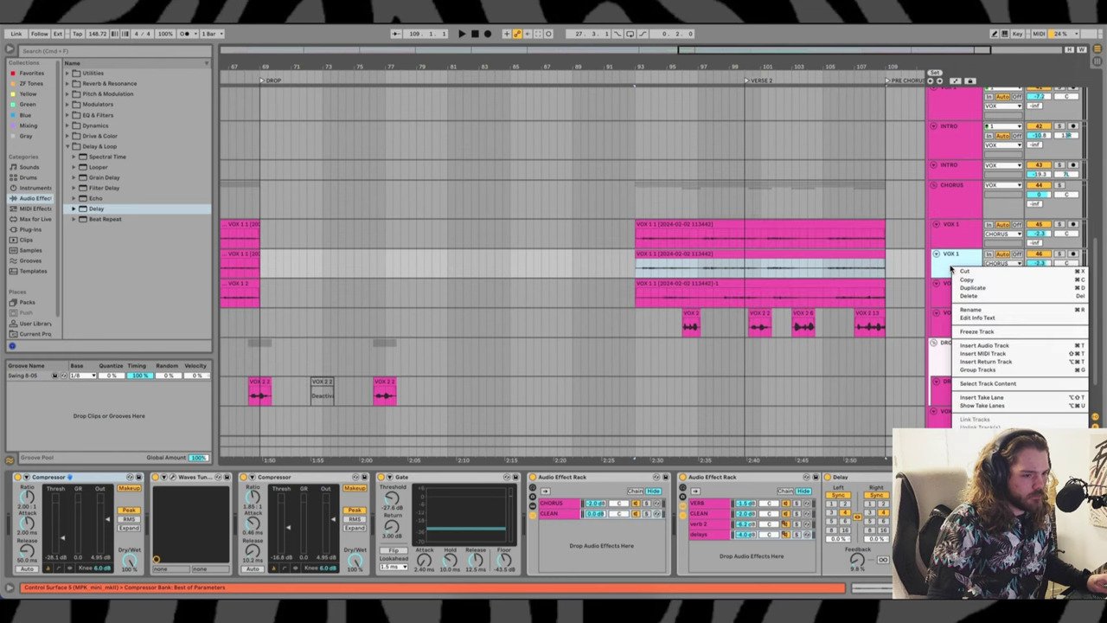
right_click(950, 268)
left_click(986, 332)
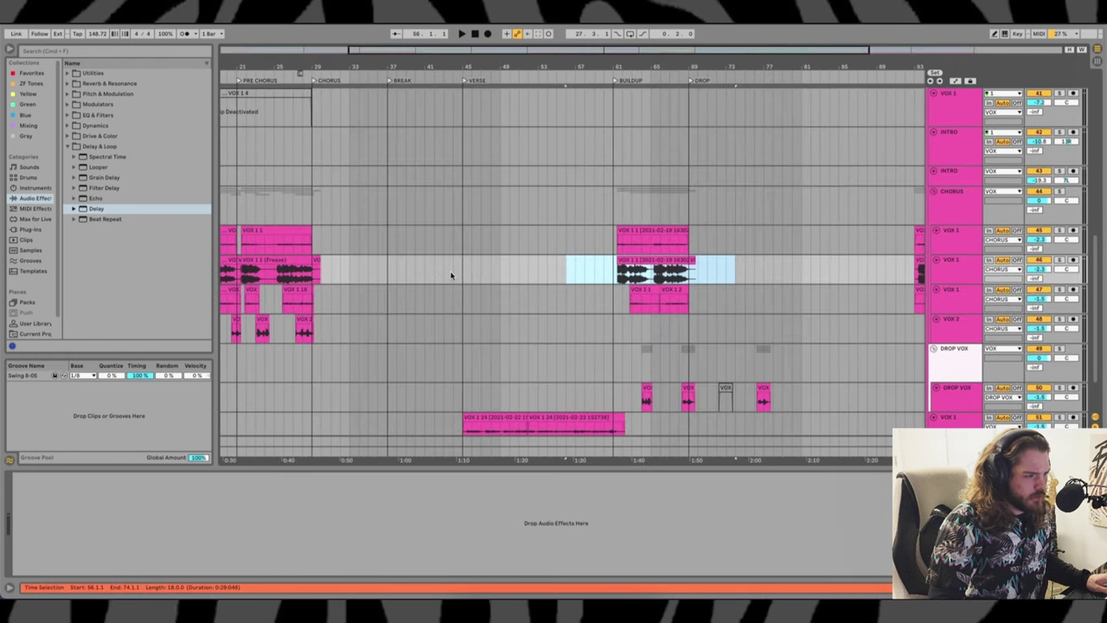
Delete the flattened VOX 1 copy's clips from 11.1.1 to 75.1.1, keeping only its Verse 2 vocals
scroll(438, 278, "down", 3)
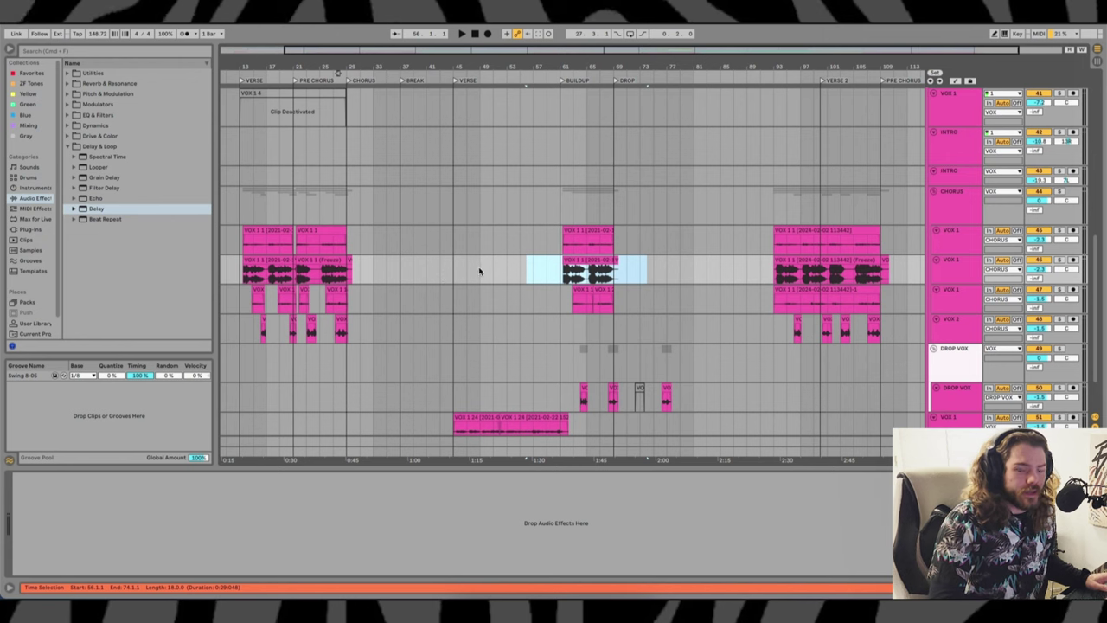
left_click(643, 273)
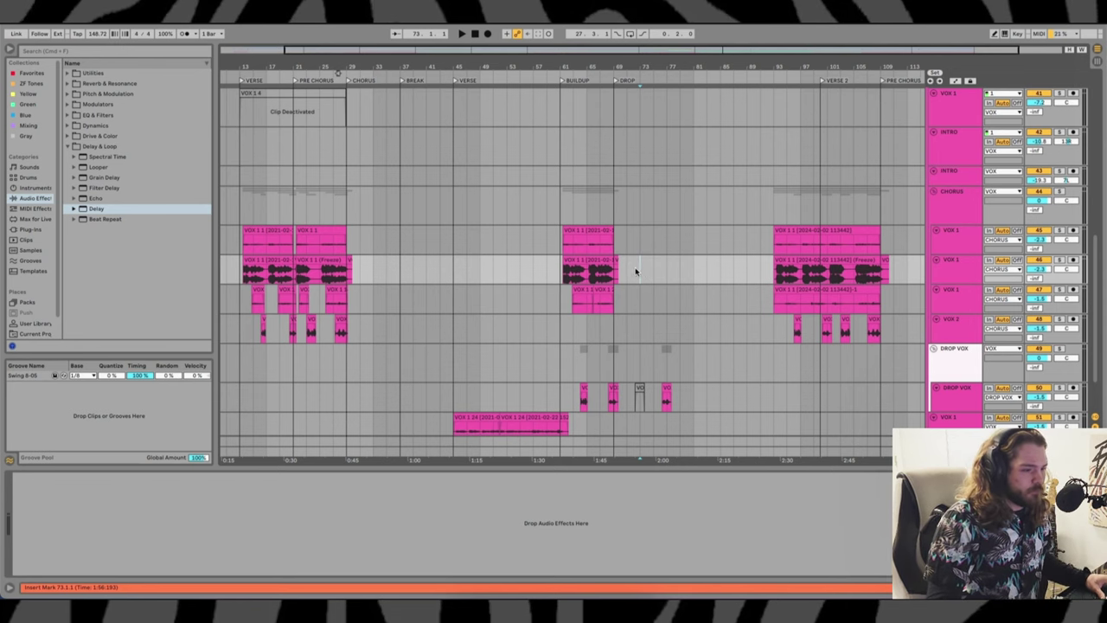
scroll(630, 274, "left", 1)
scroll(634, 274, "left", 3)
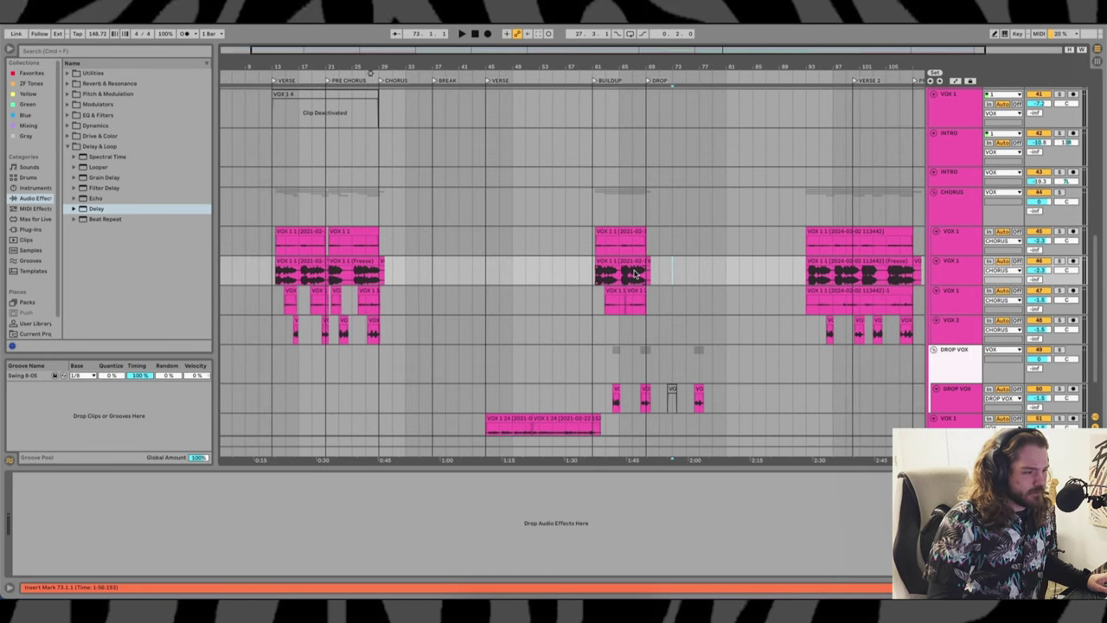
scroll(481, 279, "down", 3)
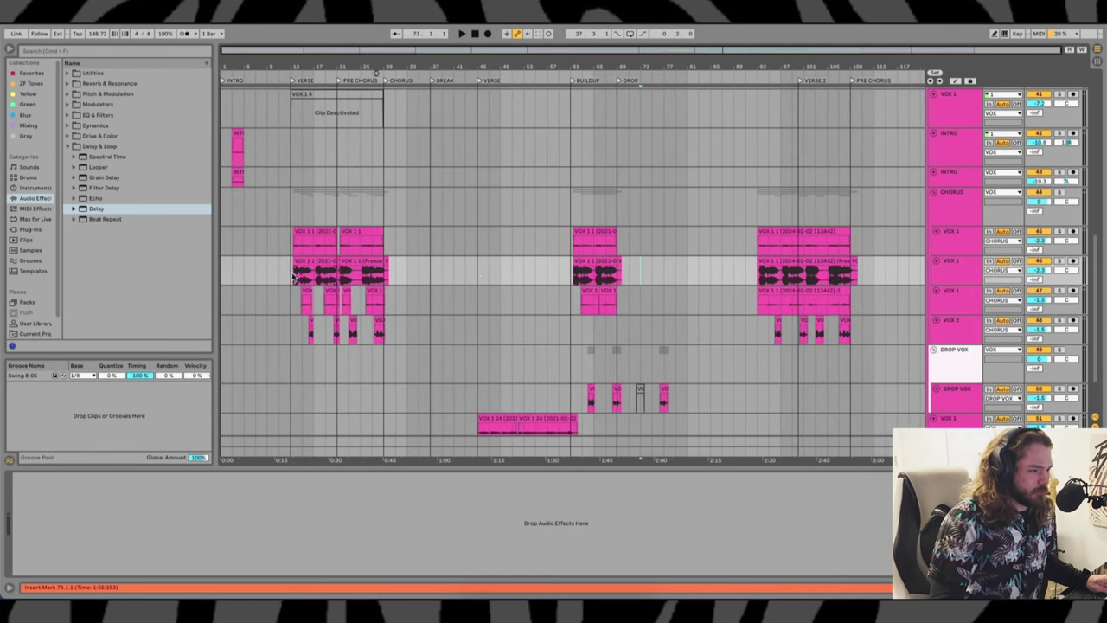
left_click_drag(280, 275, 650, 278)
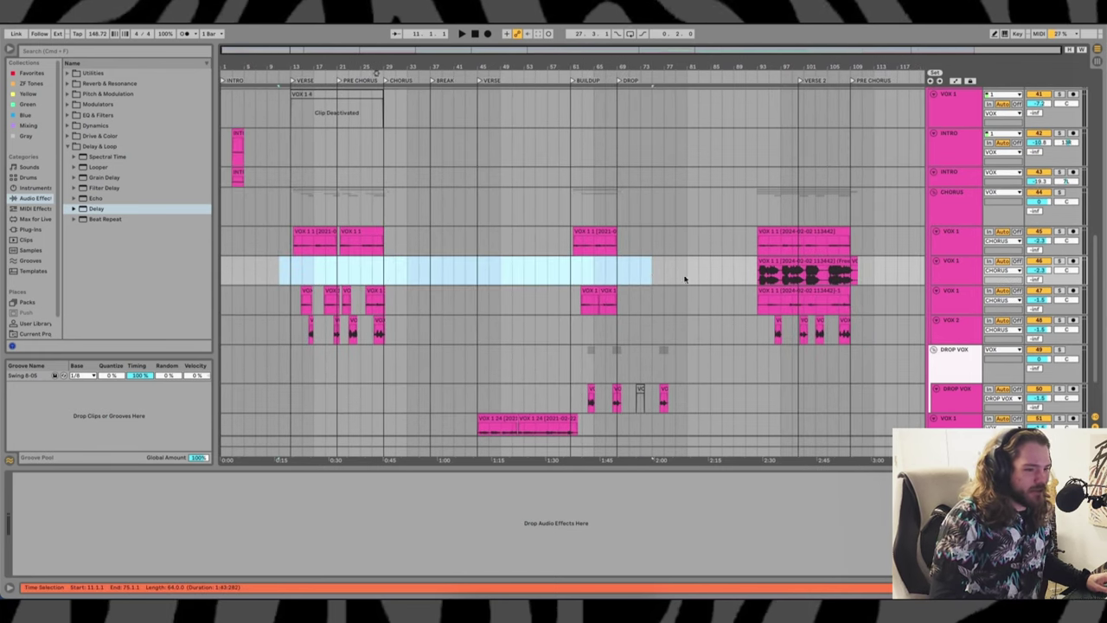
Move the flattened VOX 1 track into the DROP VOX group, above the DROP VOX track
left_click(748, 275)
left_click(953, 267)
left_click_drag(957, 274, 959, 384)
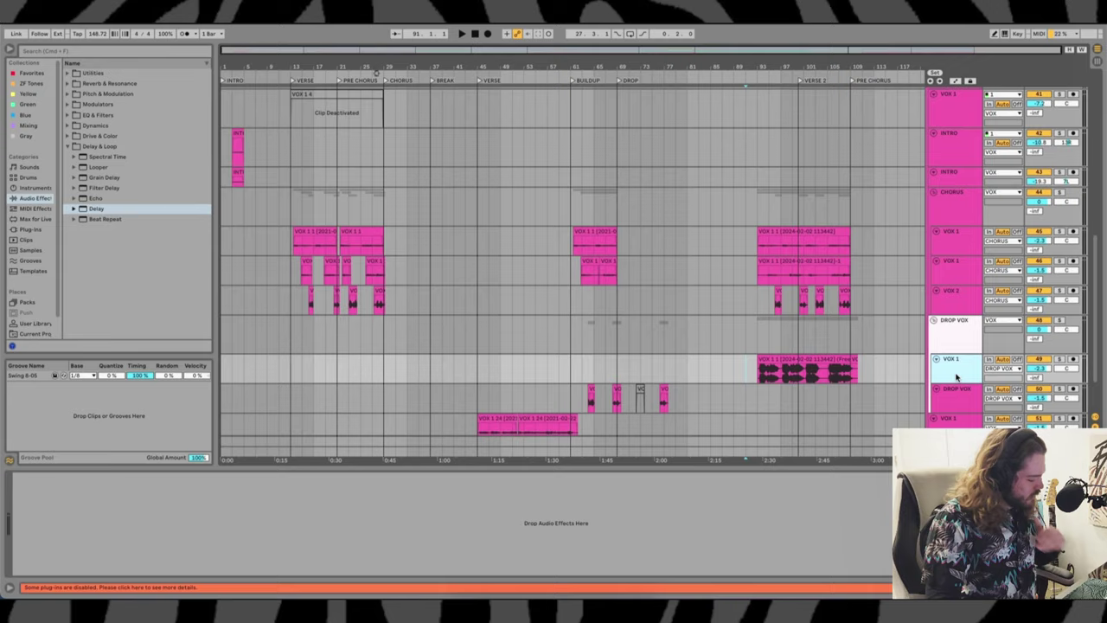
Rename the flattened VOX 1 track in the DROP VOX group to DROP CHORUS
scroll(744, 383, "up", 5)
left_click(741, 383)
scroll(735, 383, "right", 3)
scroll(624, 383, "up", 4)
scroll(624, 383, "down", 3)
scroll(624, 383, "right", 2)
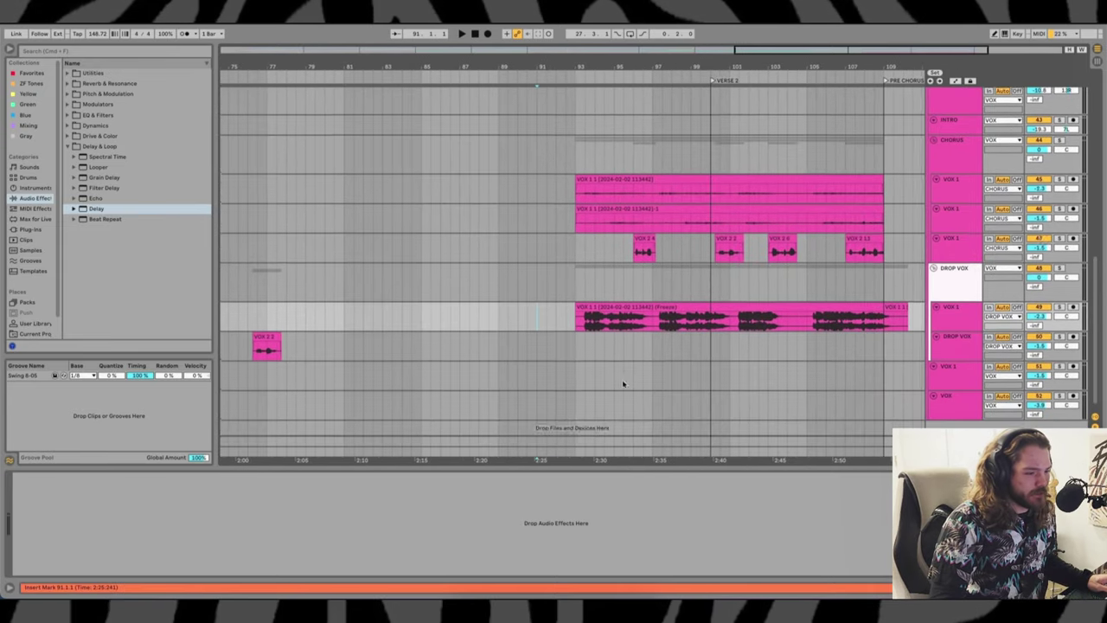
key("super+r")
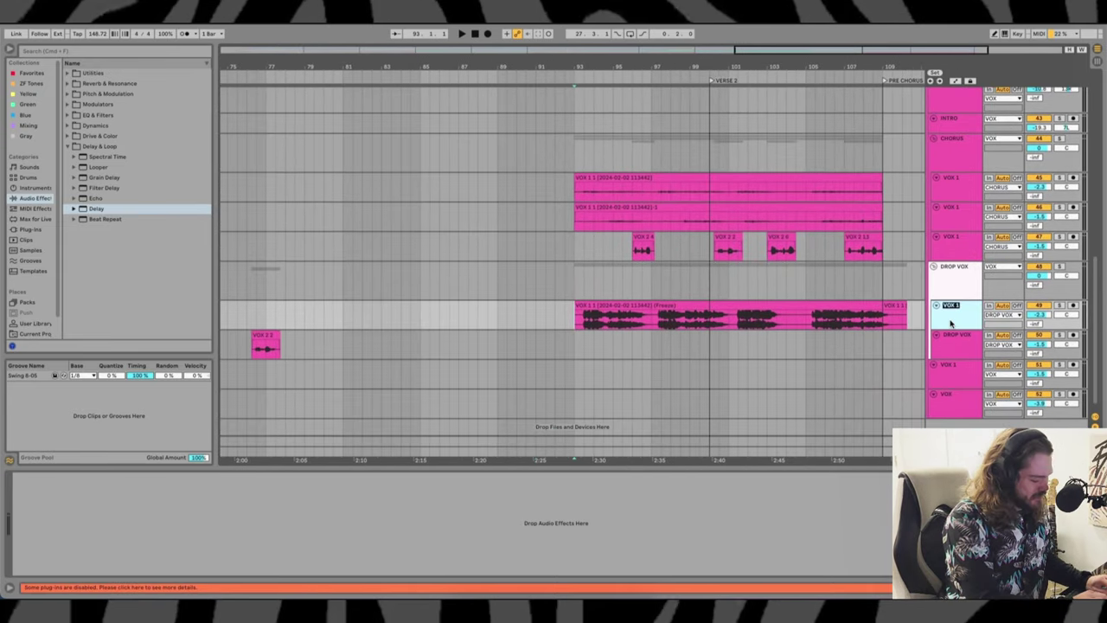
type("DROP CHORUS")
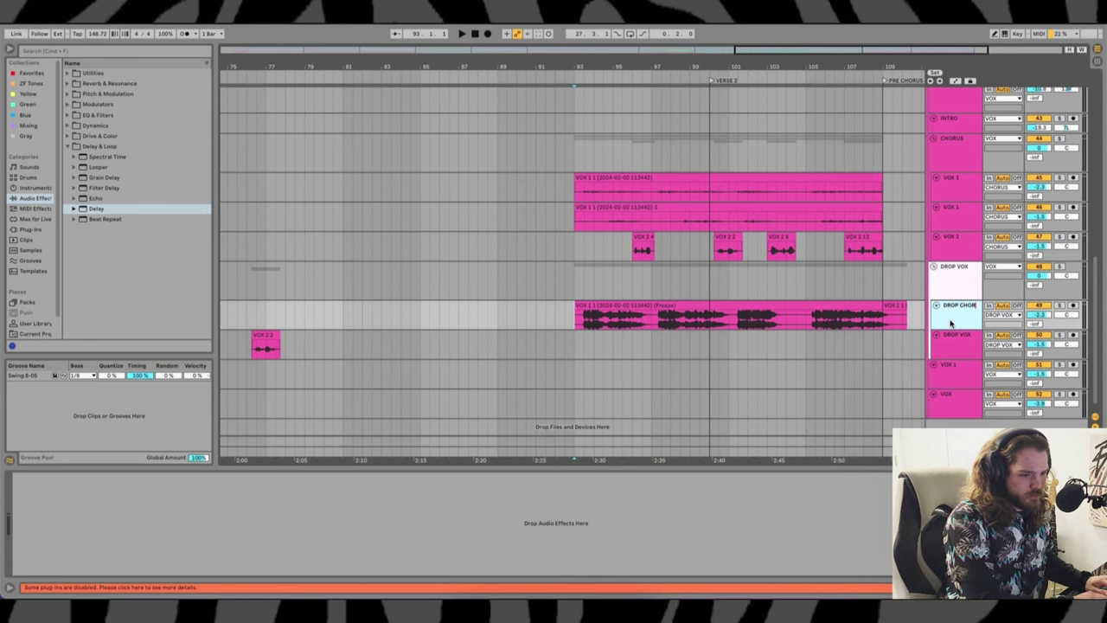
key("Return")
Move the 16-bar frozen vocal clip on the DROP CHORUS track from bar 93 to start at 77.1.1
left_click(786, 313)
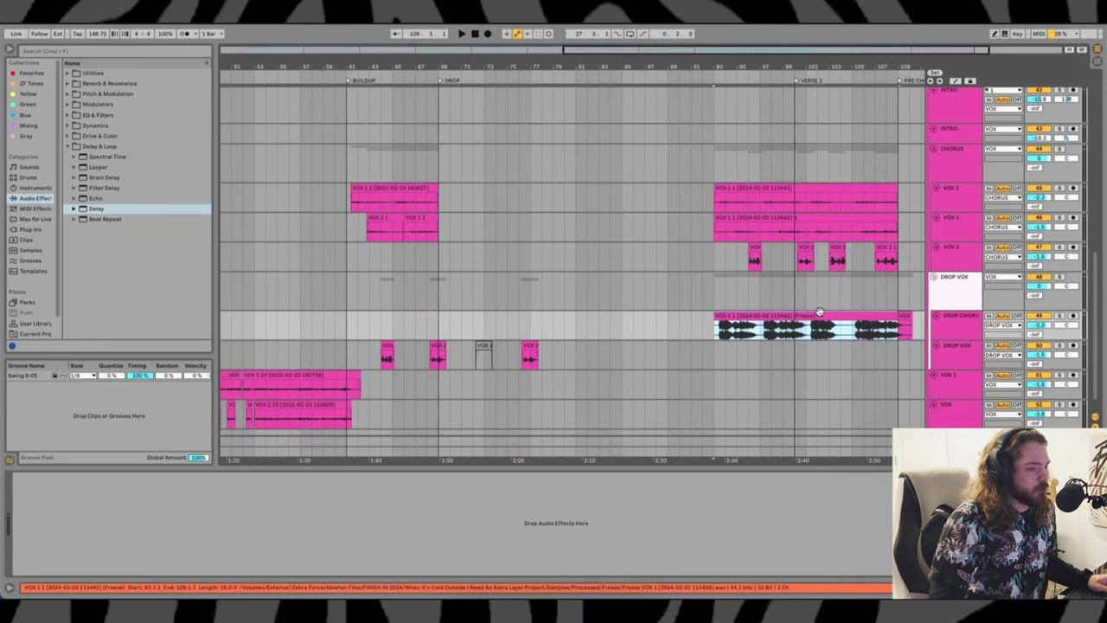
left_click_drag(812, 313, 625, 340)
scroll(625, 340, "up", 3)
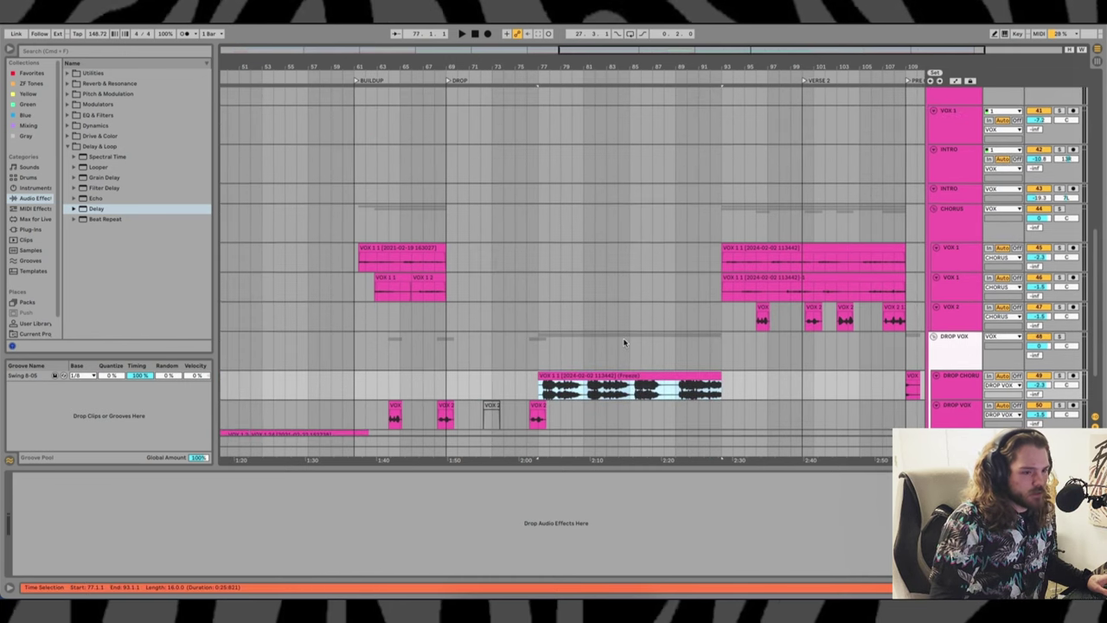
Delete the short vocal section from 81.2.2 to 81.3.1 on the DROP CHORUS track
left_click(449, 225)
scroll(526, 196, "down", 4)
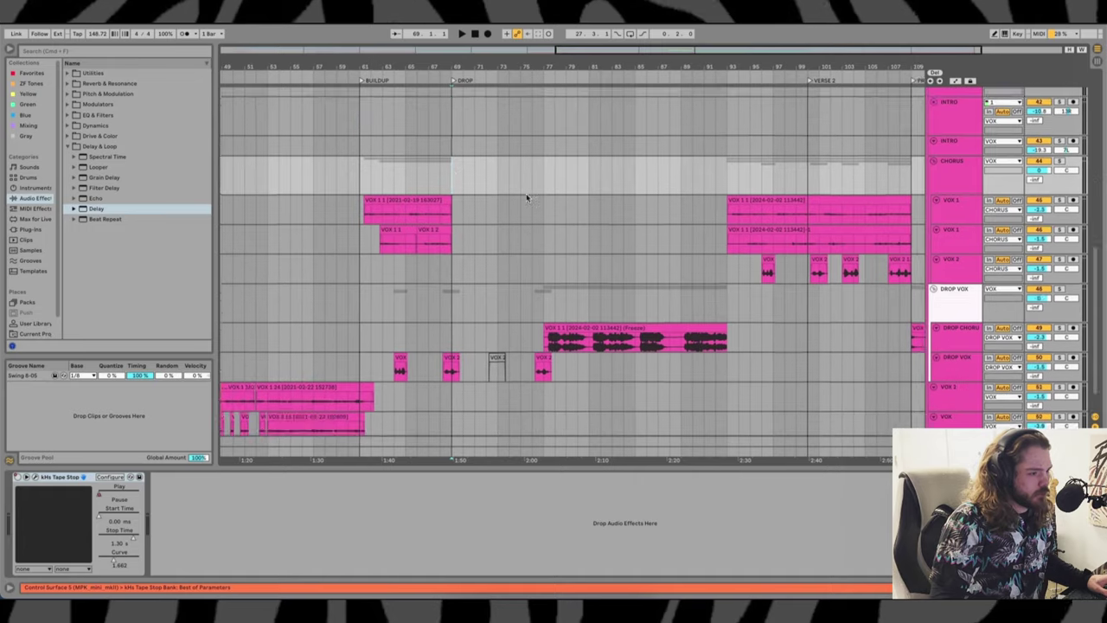
scroll(526, 205, "up", 4)
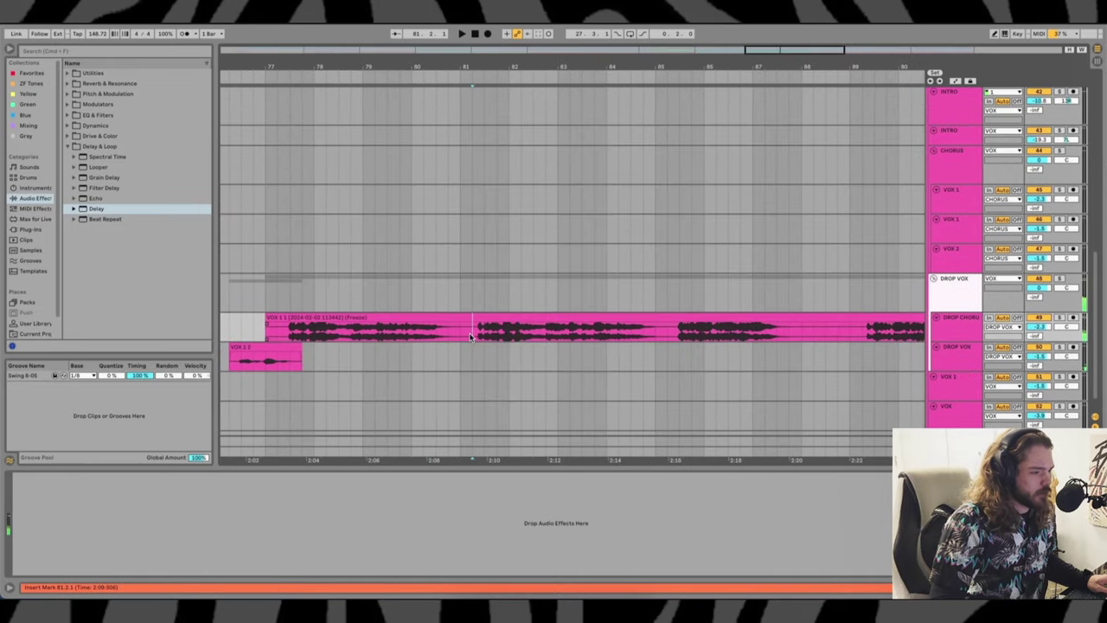
scroll(472, 336, "up", 3)
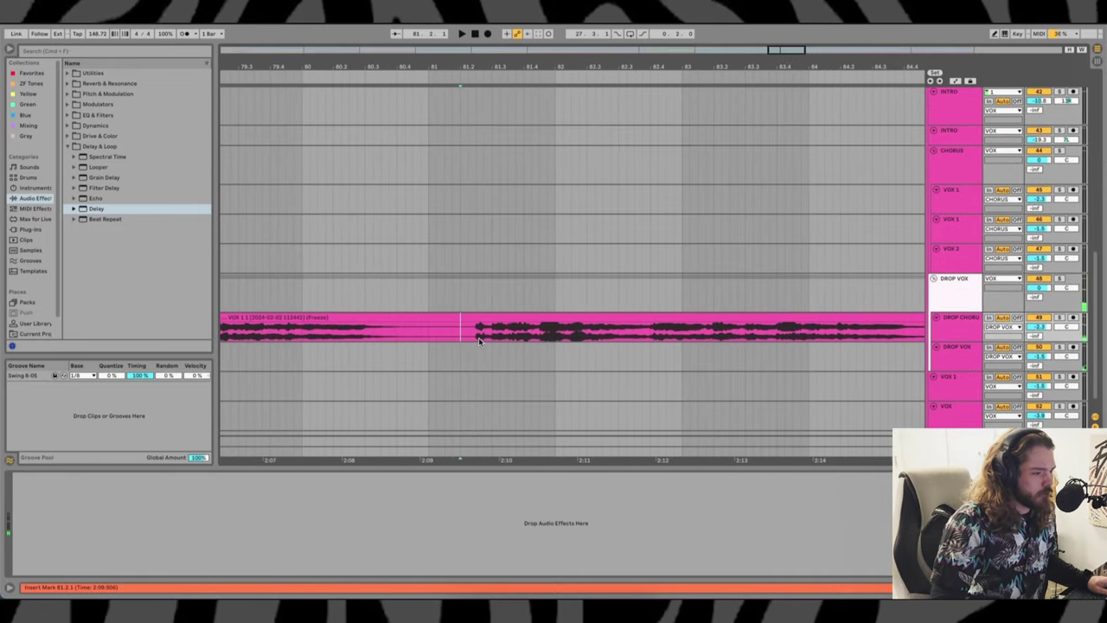
left_click_drag(485, 339, 471, 339)
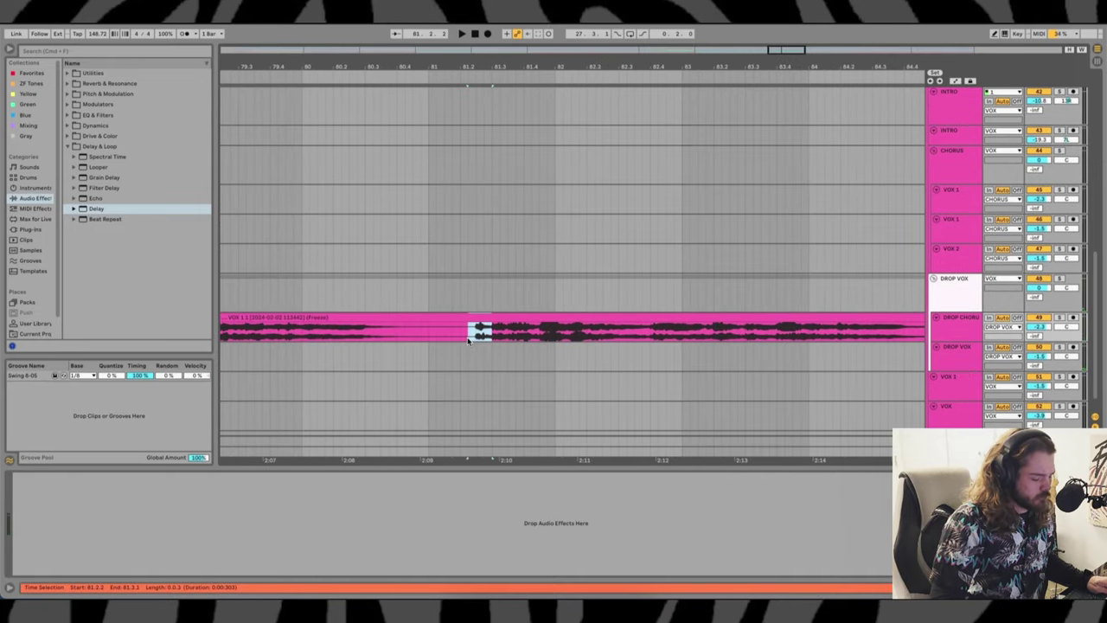
key("Delete")
Delete the DROP CHORUS vocals from 89.1.3 to 89.3.1 and play the remaining phrase from 89.3.1
left_click_drag(676, 331, 655, 332)
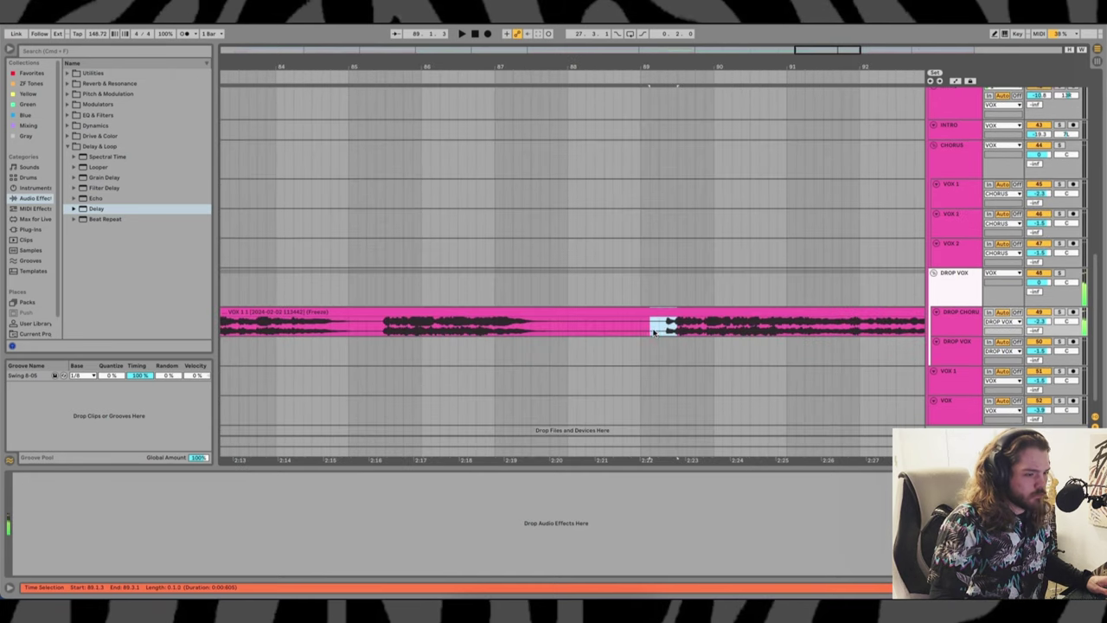
key("Delete")
left_click(676, 319)
key("space")
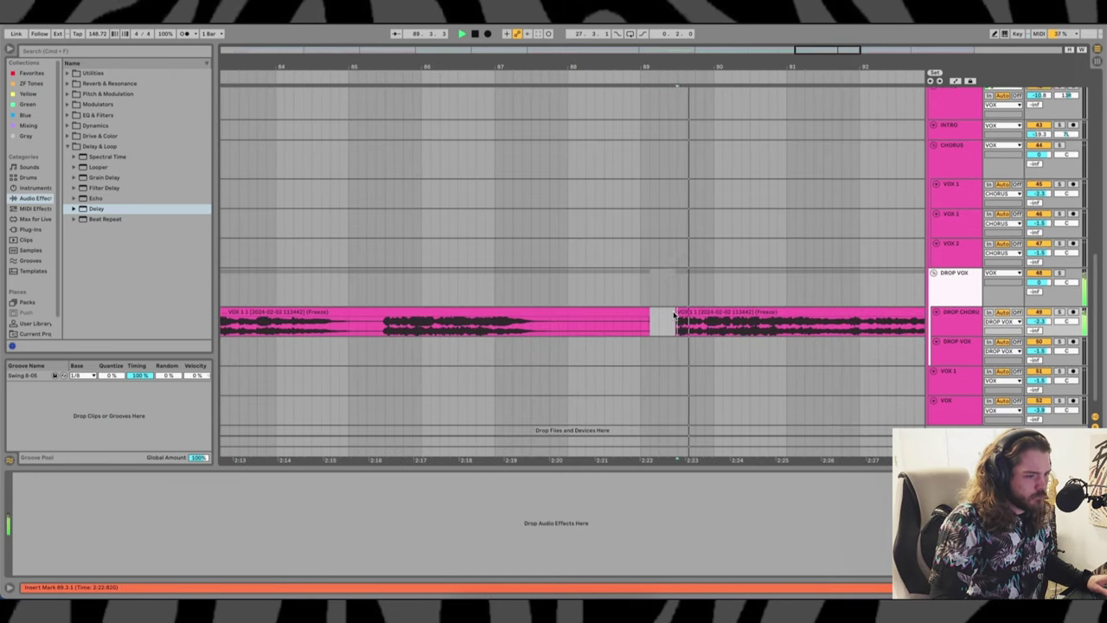
scroll(667, 320, "right", 4)
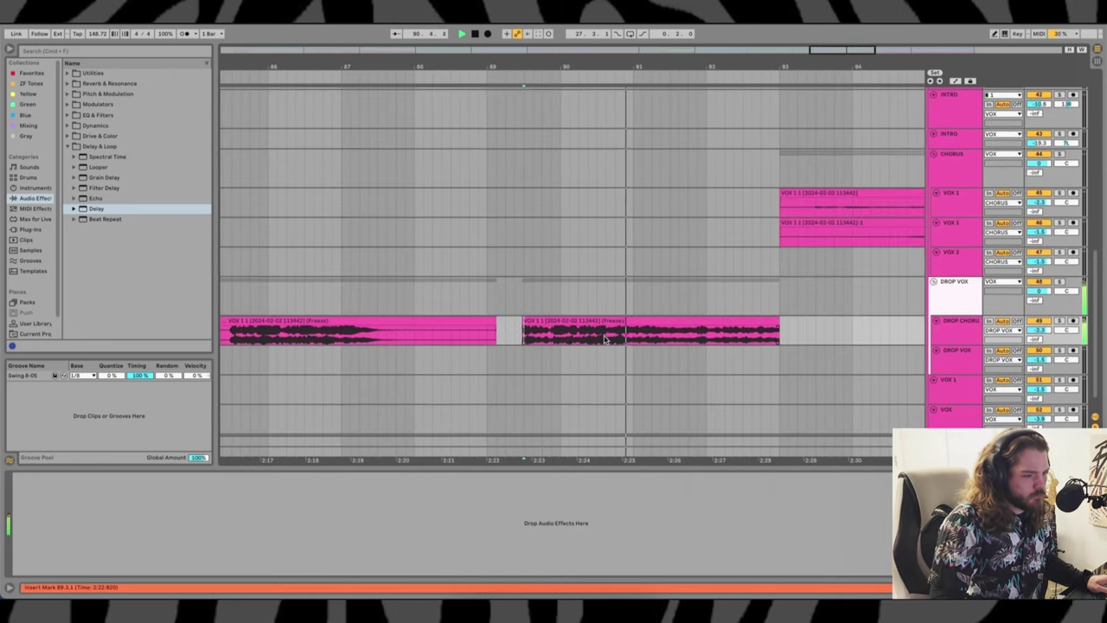
Deactivate all vocal clips in the CHORUS group from 93.1.1 to 109.1.1
scroll(573, 336, "down", 3)
scroll(574, 336, "down", 1)
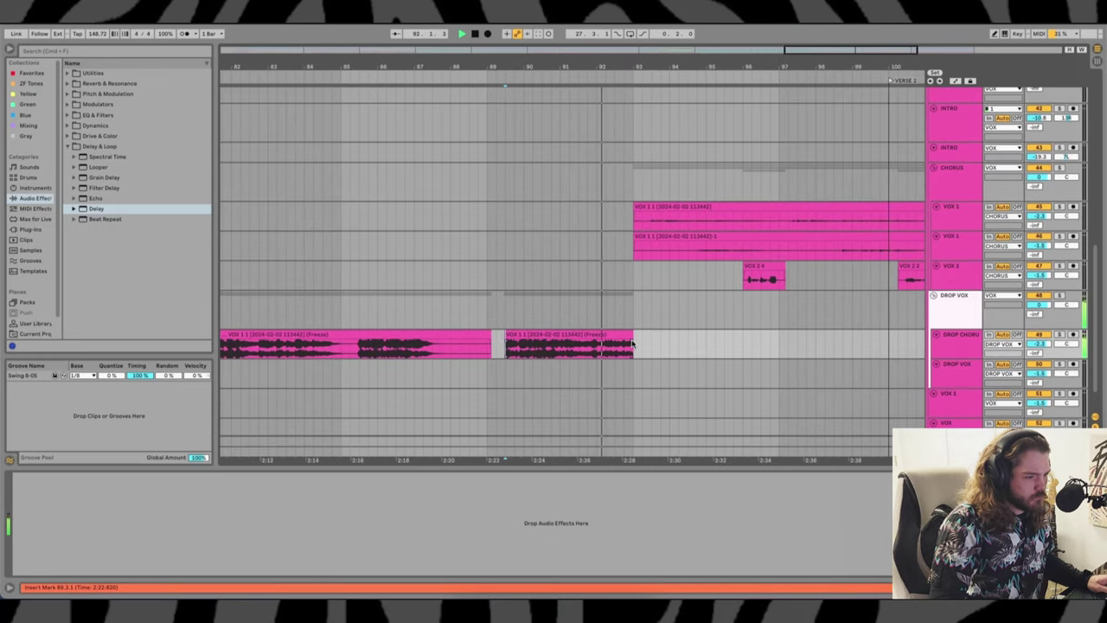
scroll(603, 348, "right", 5)
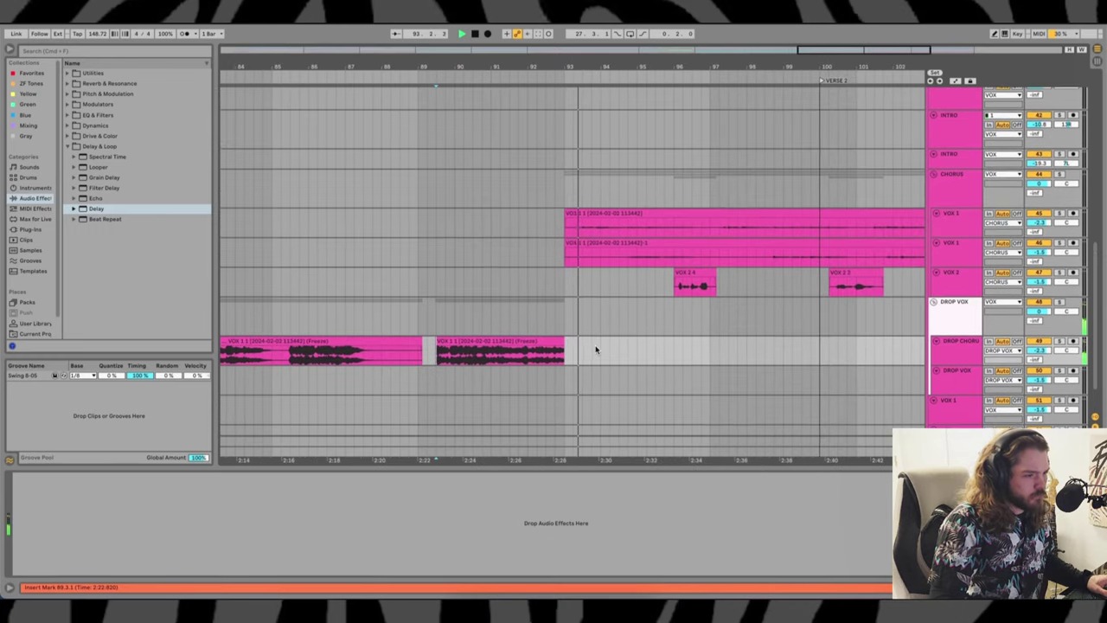
scroll(715, 287, "down", 4)
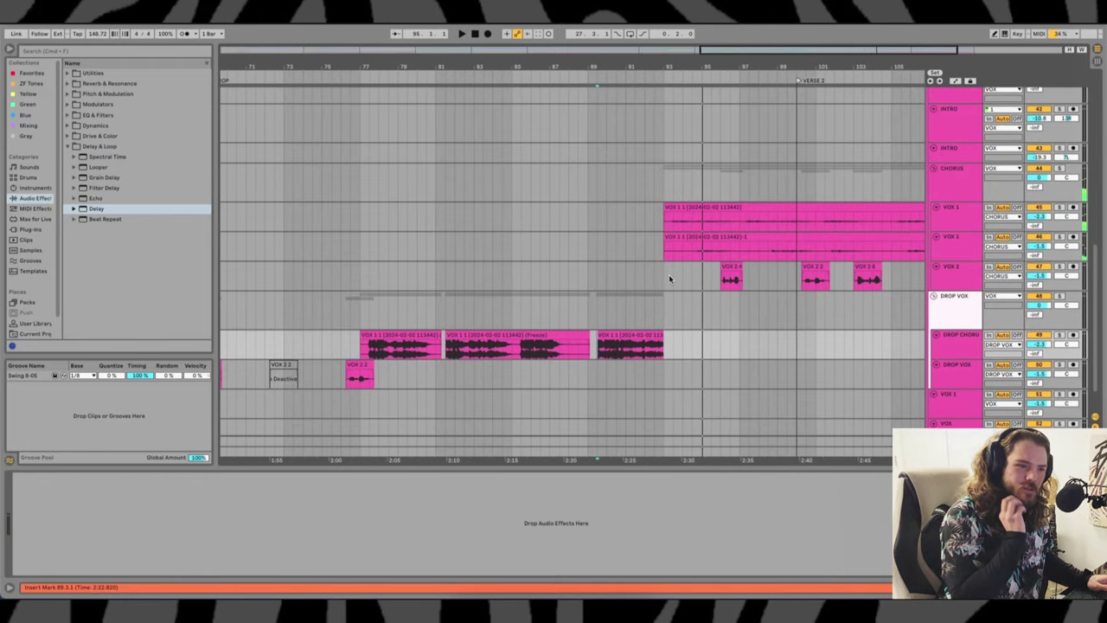
scroll(668, 274, "up", 3)
left_click(639, 290)
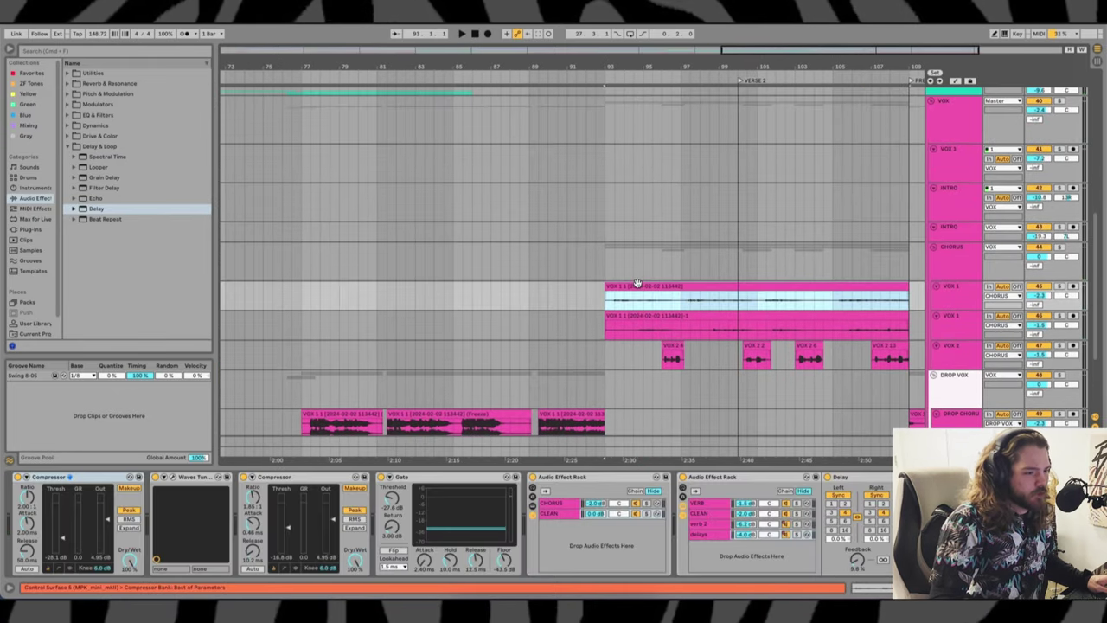
scroll(637, 284, "right", 4)
scroll(637, 284, "down", 2)
left_click(753, 341, "shift")
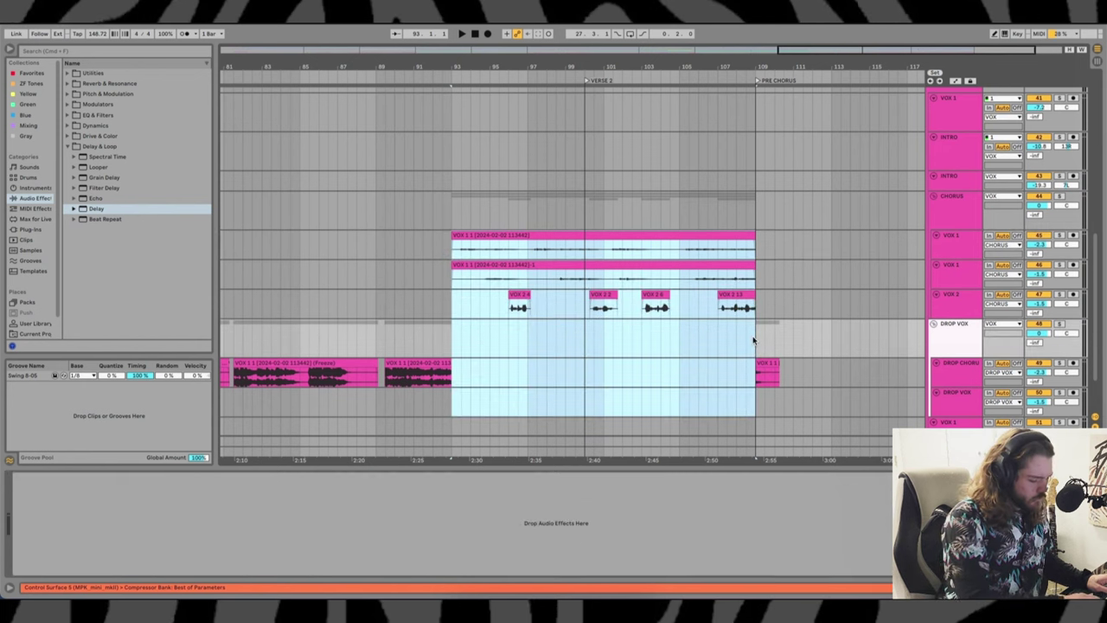
key("0")
Play the end of the buildup into the drop from 68.1.1 and place the insert marker at 77.1.1
scroll(709, 351, "left", 4)
scroll(692, 355, "down", 2)
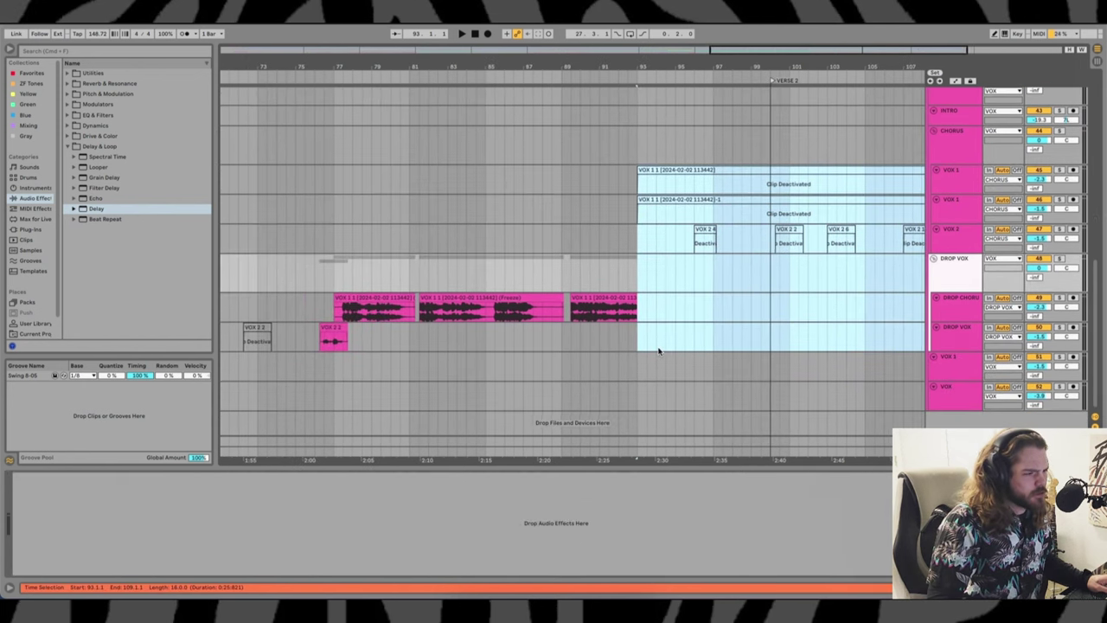
scroll(658, 350, "down", 3)
scroll(542, 315, "left", 3)
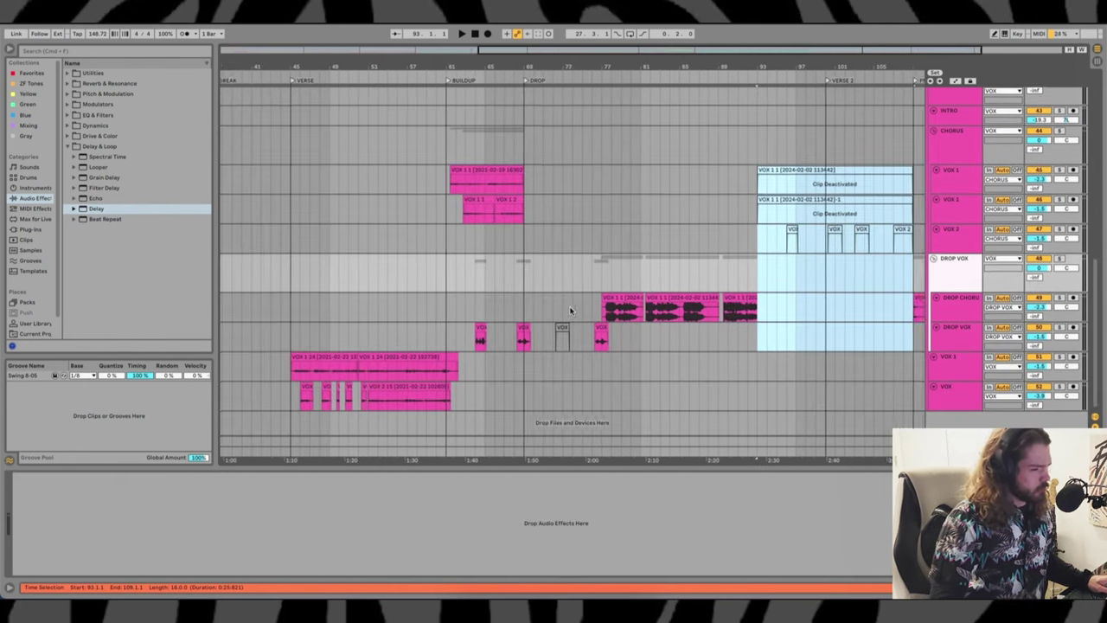
left_click(526, 301)
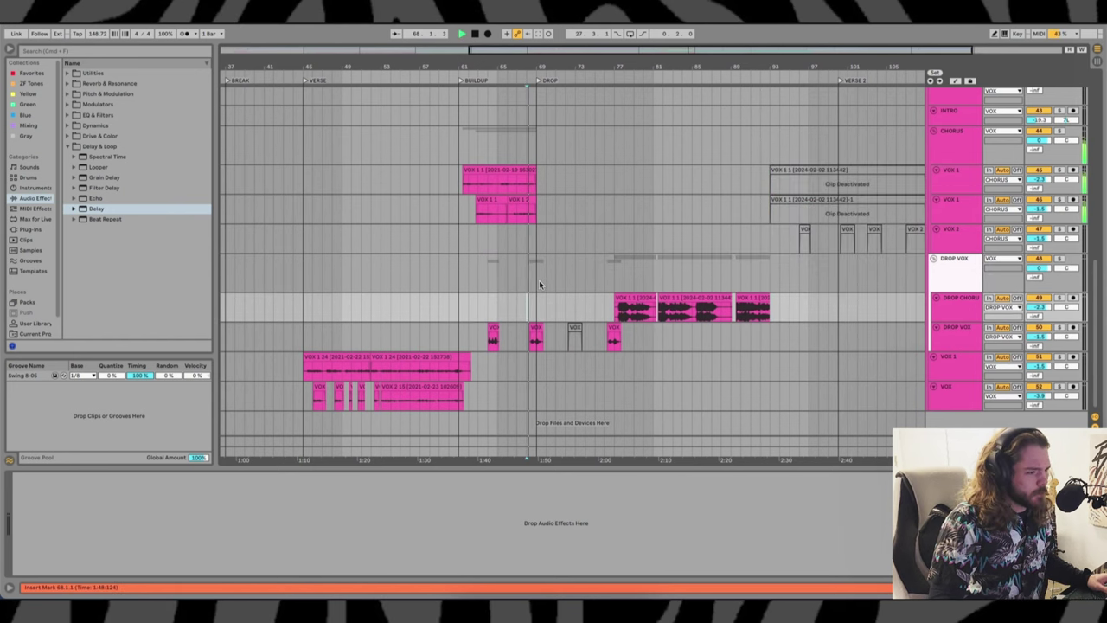
left_click(614, 275)
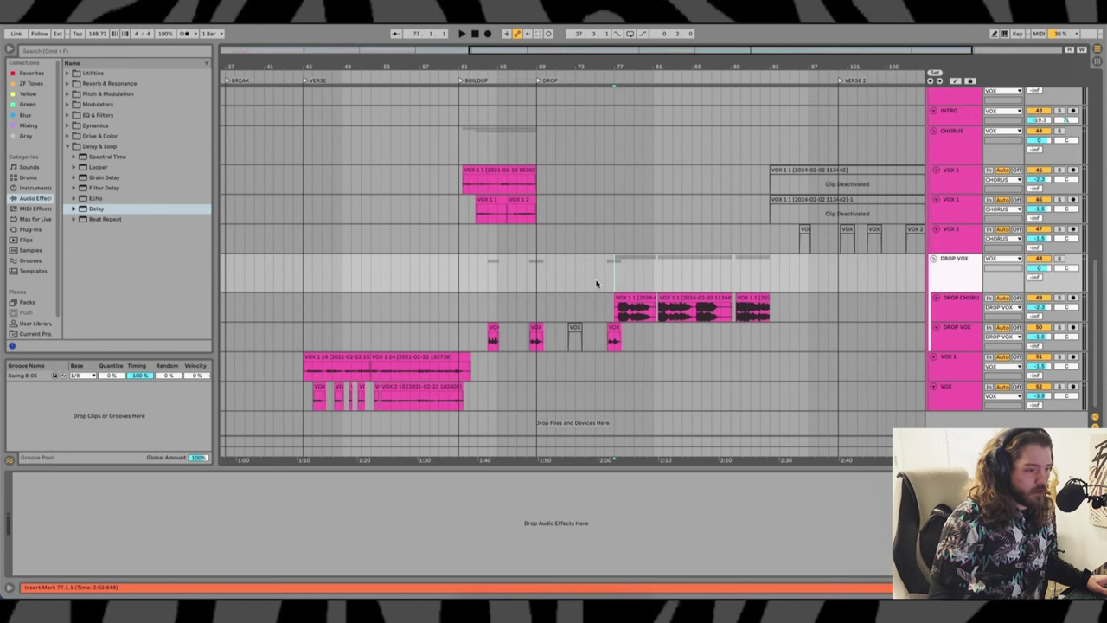
Add an EQ Eight to the DROP CHORUS track
left_click(954, 310)
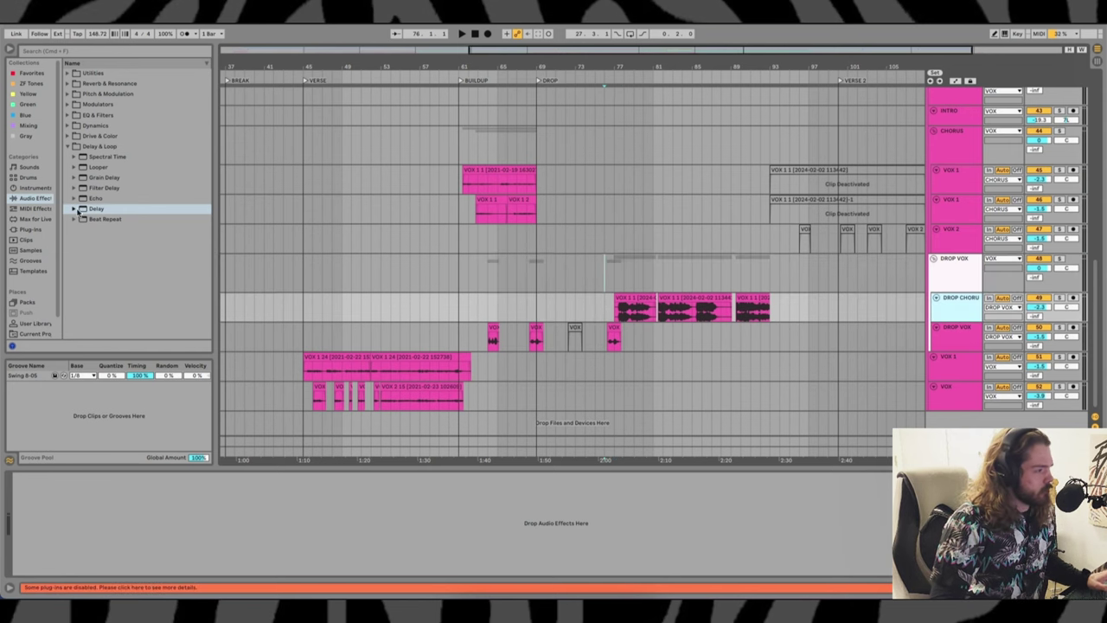
left_click(67, 116)
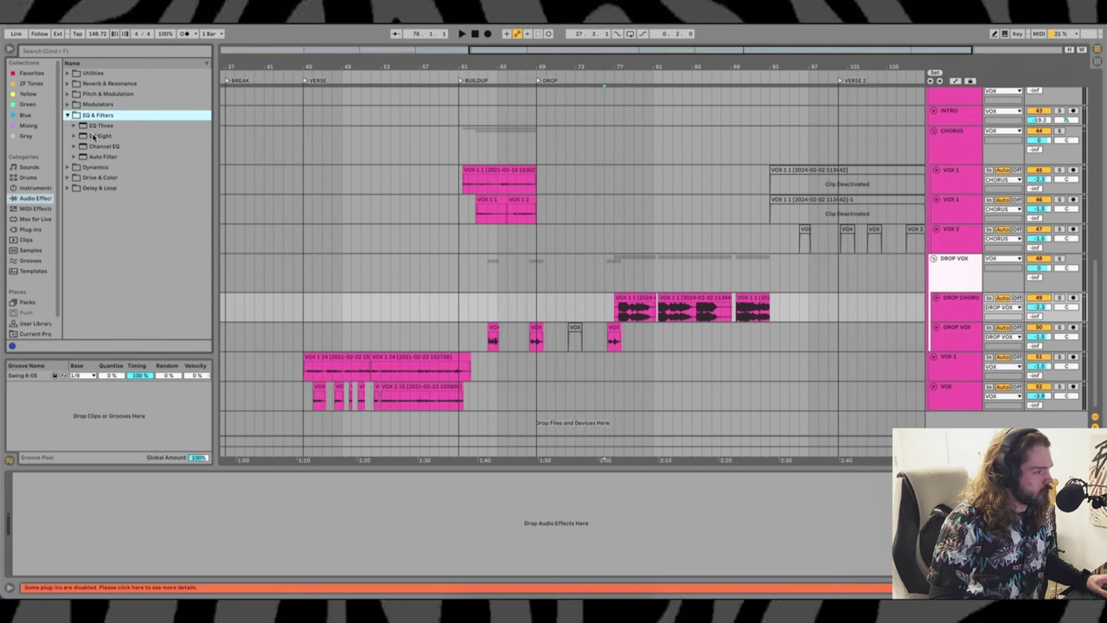
left_click(95, 135)
Shape the DROP CHORUS EQ Eight with a low cut near 100 Hz, a midrange boost and a high cut
left_click(52, 562)
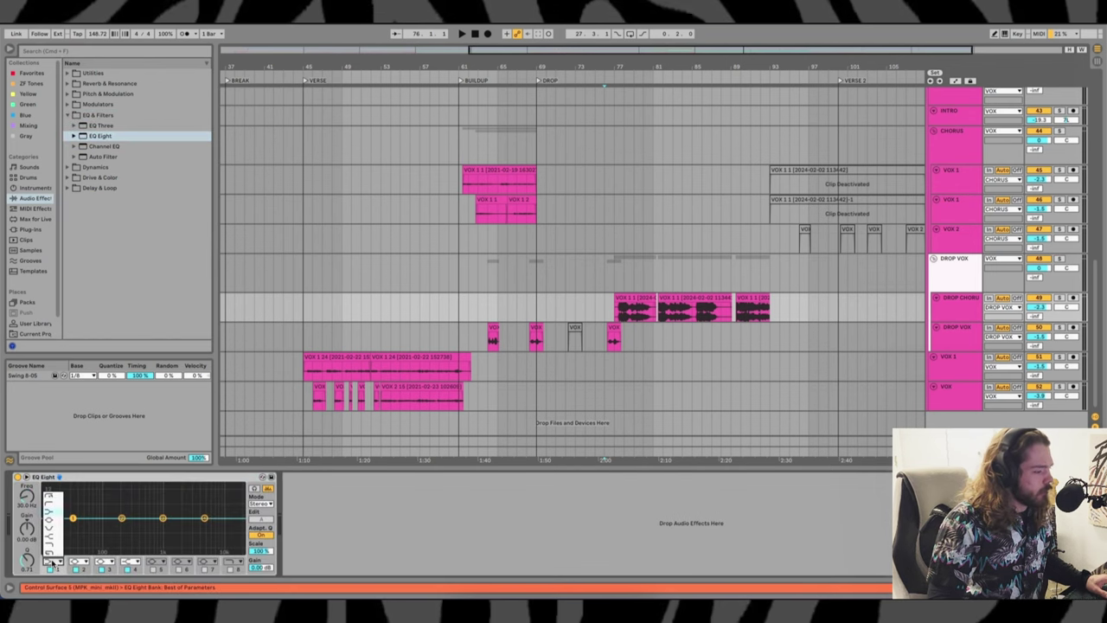
left_click(53, 510)
left_click(131, 562)
left_click_drag(73, 525, 152, 509)
left_click(133, 546)
left_click_drag(101, 525, 130, 526)
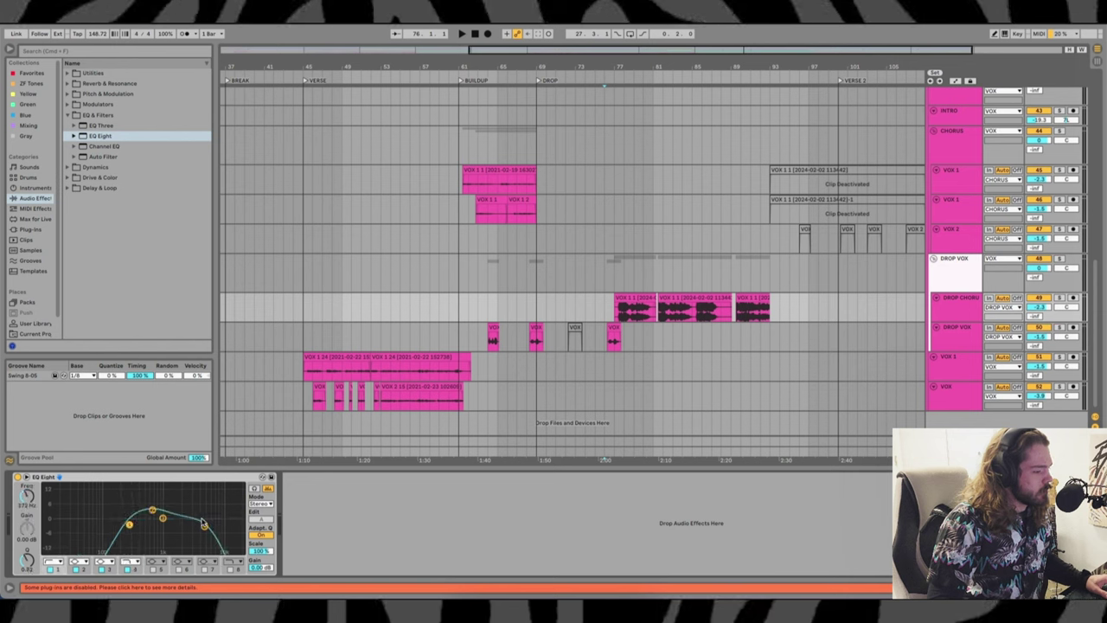
left_click_drag(203, 523, 100, 525)
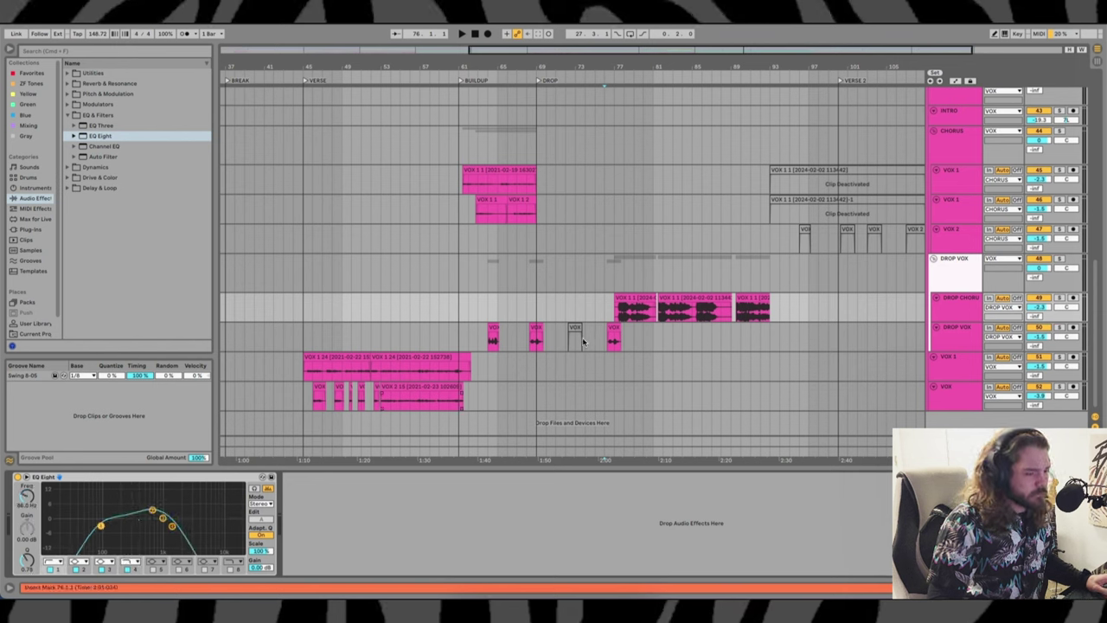
Play the drop from 76.1.1, lower the DROP CHORUS track volume to -4.3 dB and pan it left
scroll(827, 327, "up", 3)
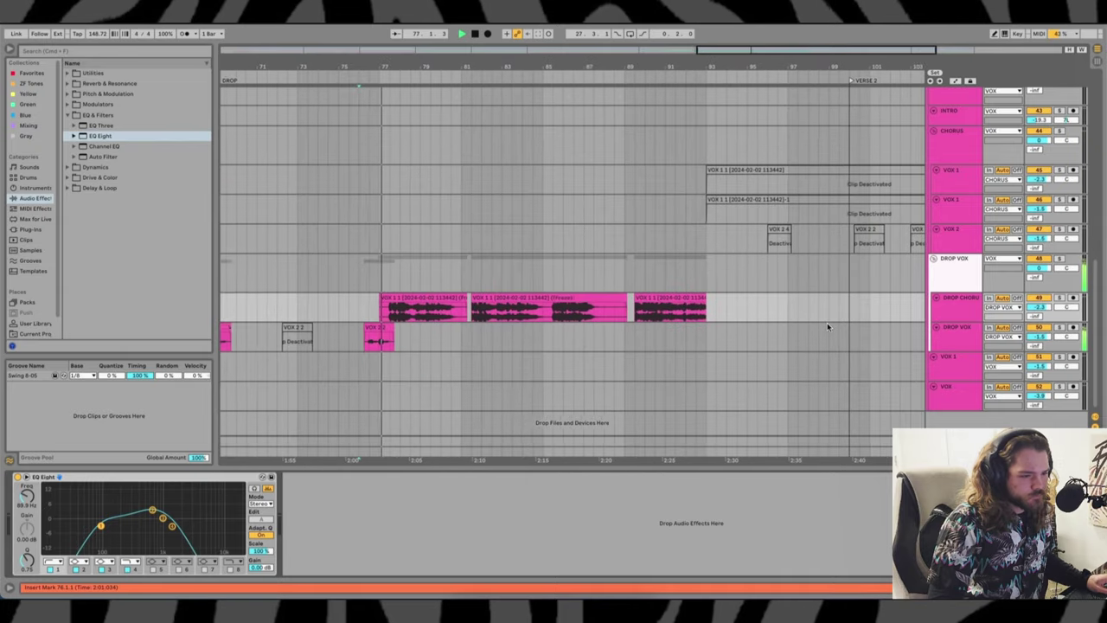
scroll(826, 326, "up", 1)
left_click_drag(1039, 307, 1068, 316)
left_click(950, 316)
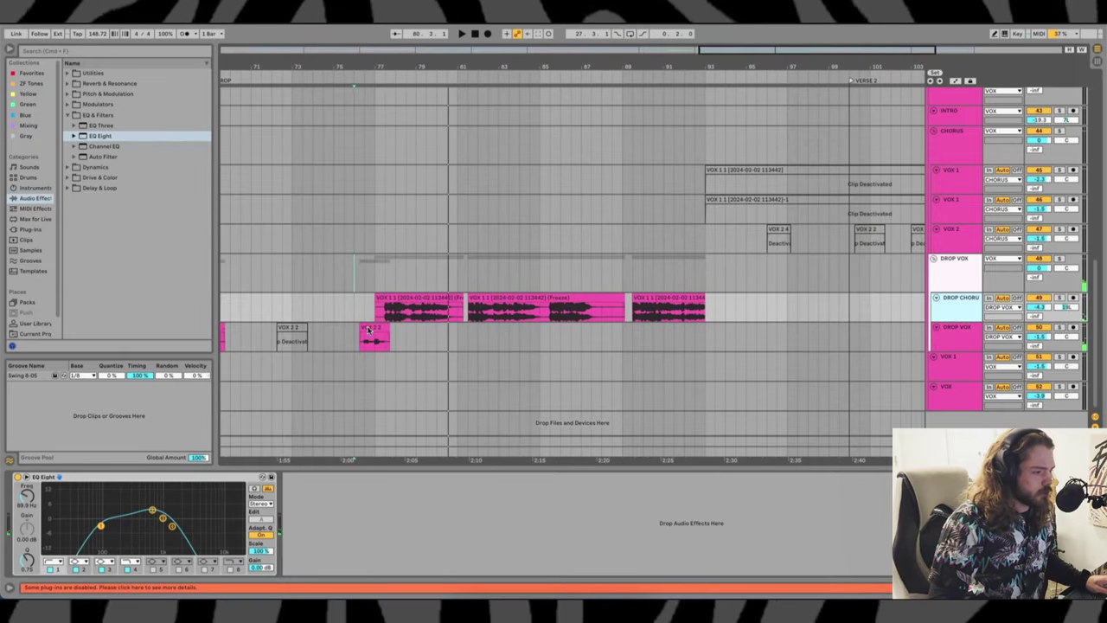
Duplicate DROP CHORUS as DROP L and DROP R, alternate the vocal phrases between the two tracks, and pan DROP R right
key("ctrl+d")
left_click(451, 327)
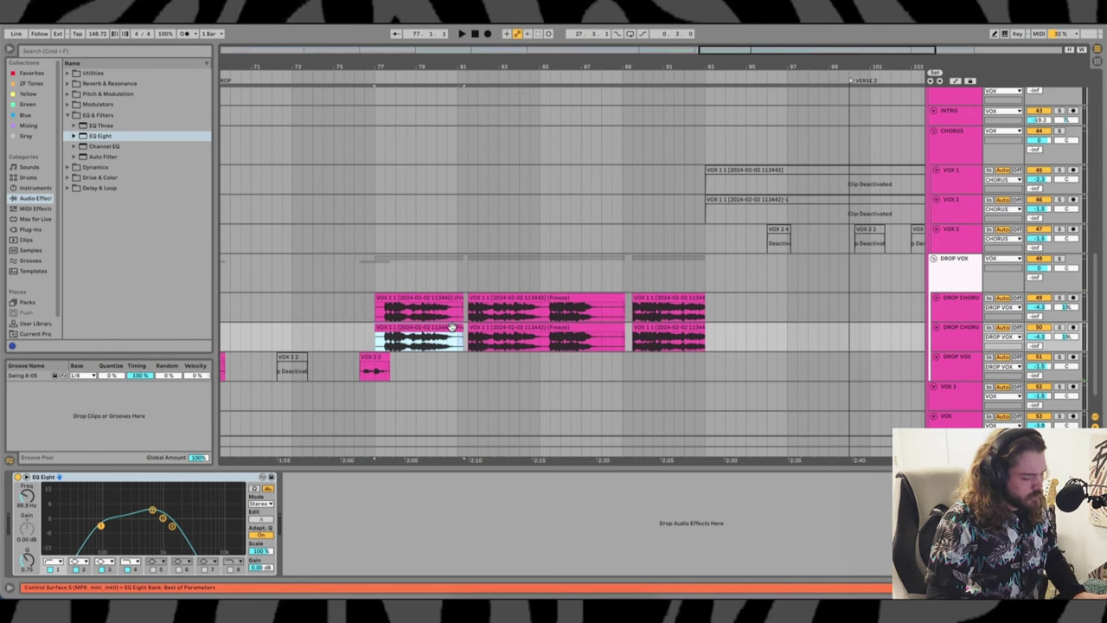
key("Delete")
left_click(542, 314)
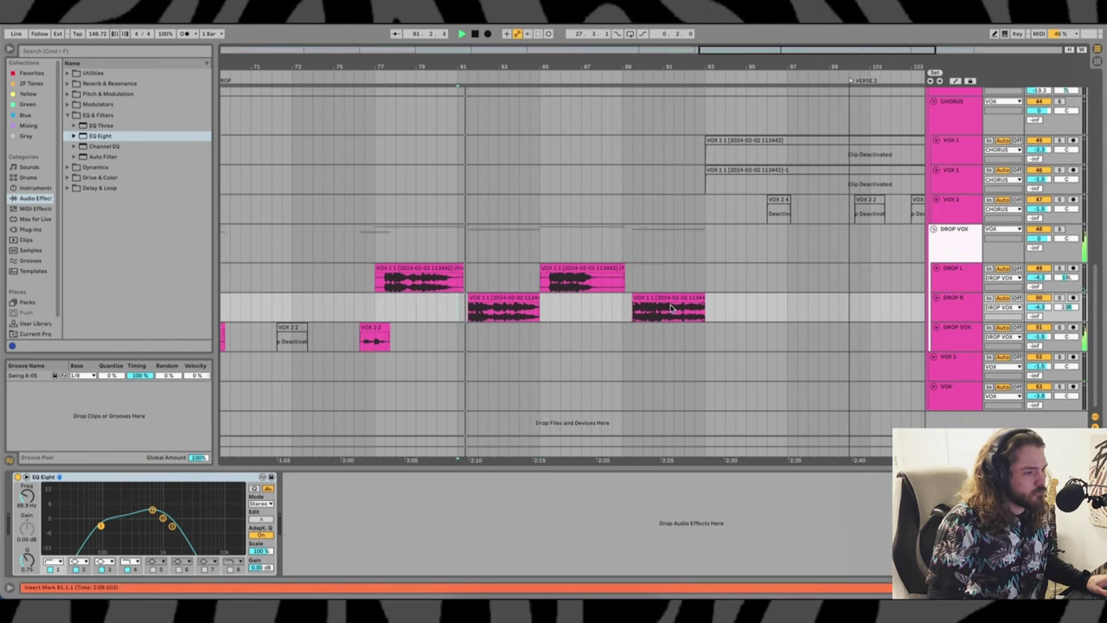
Add a Delay with 24% dry/wet to the DROP L and DROP R tracks and set DROP L's EQ high cut to 3.52 kHz
left_click(961, 314)
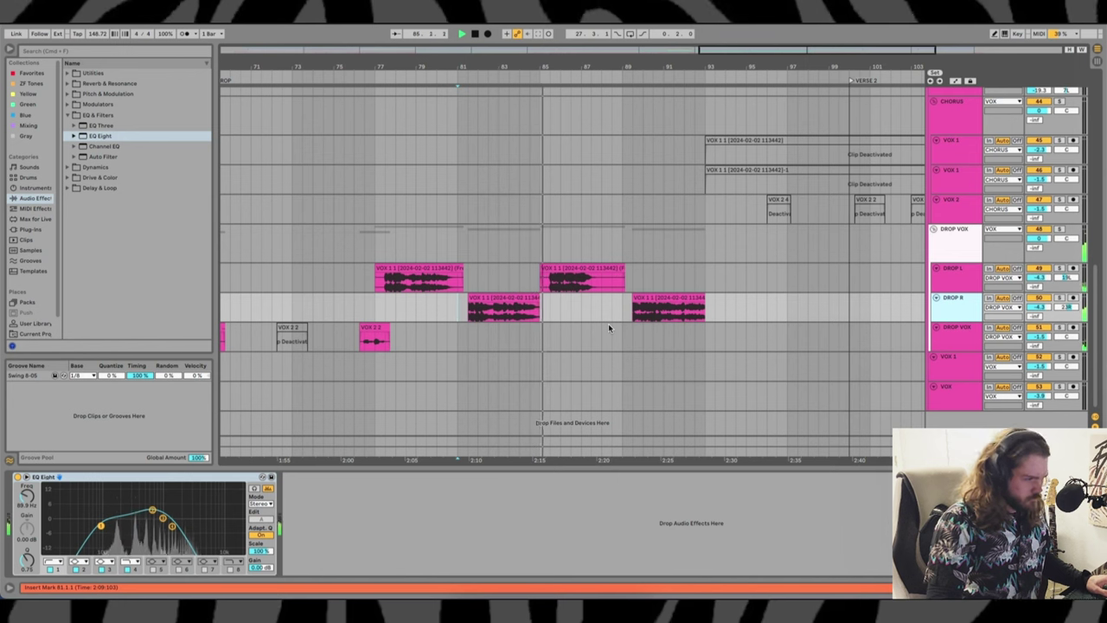
scroll(571, 319, "up", 1)
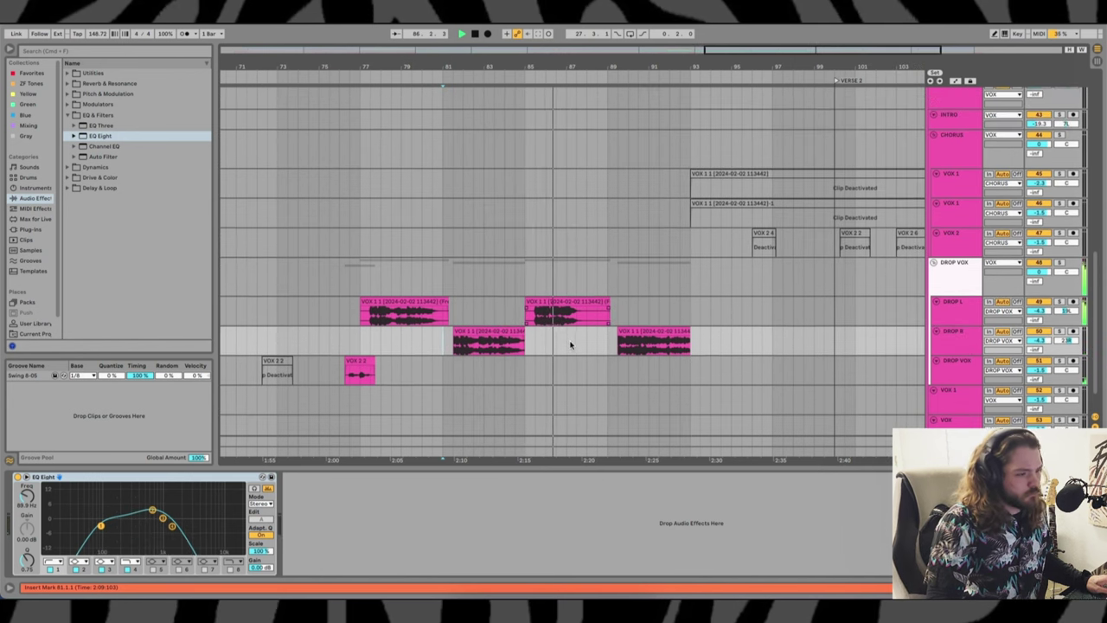
scroll(570, 347, "up", 5)
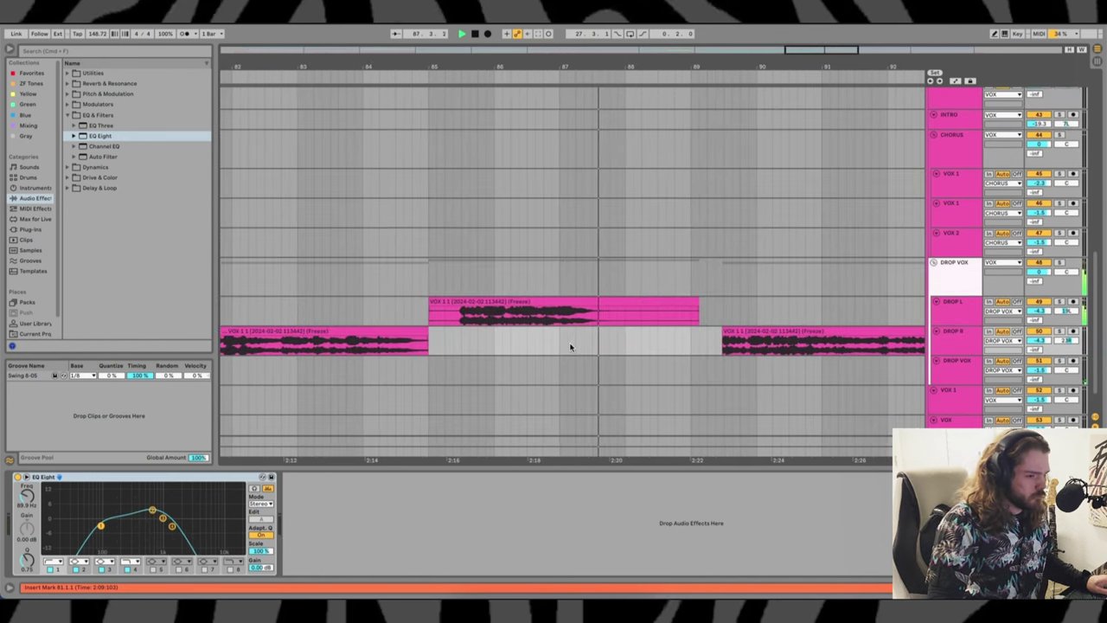
key("space")
left_click(969, 310)
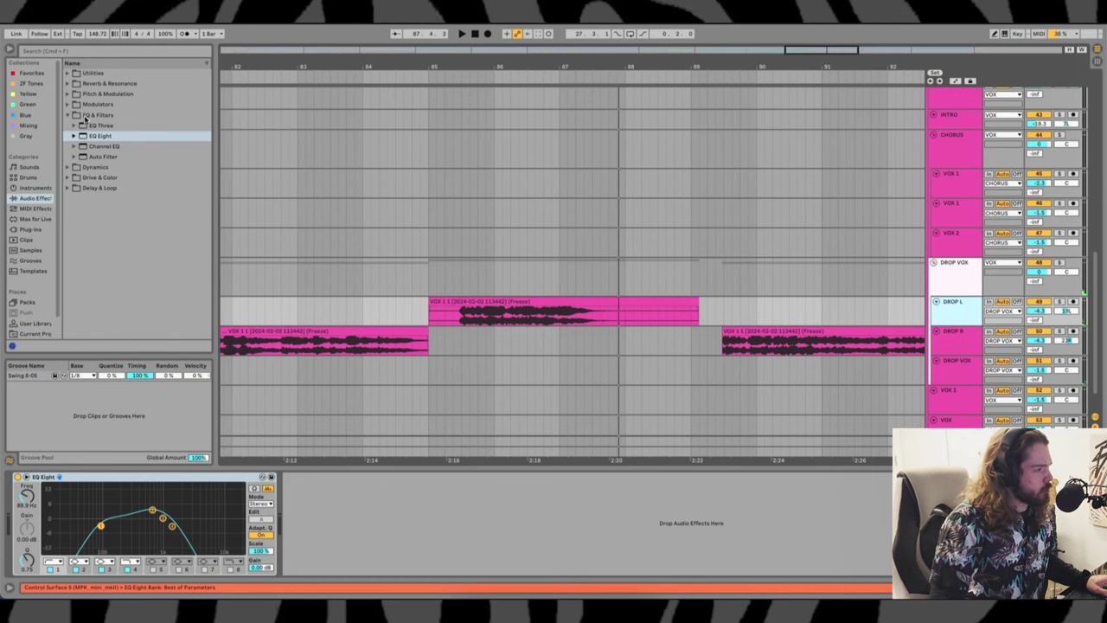
left_click(67, 167)
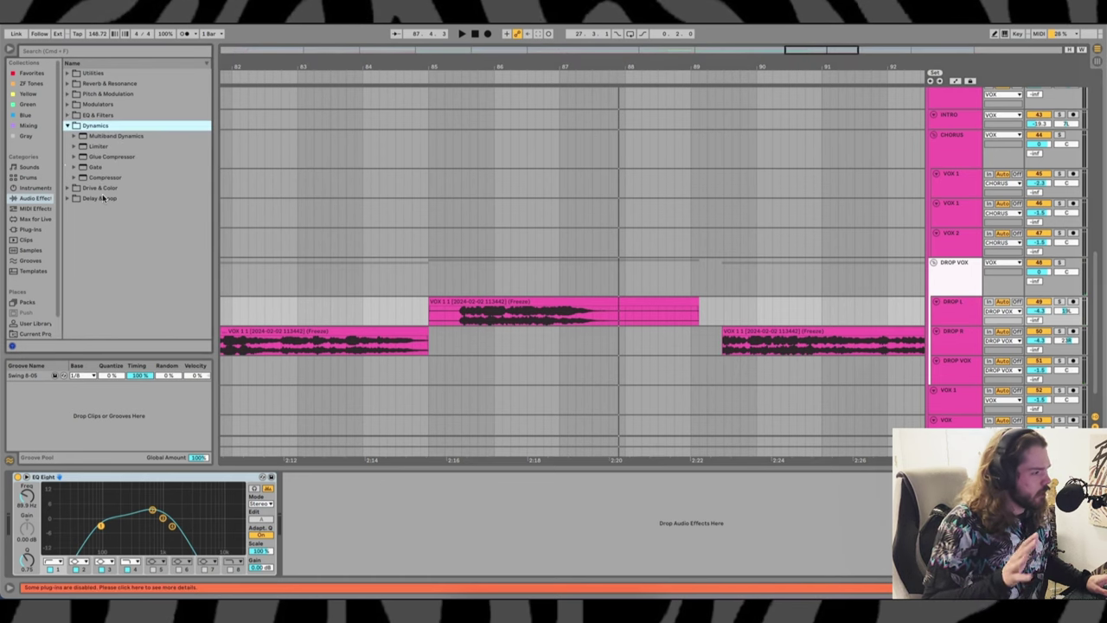
left_click(69, 199)
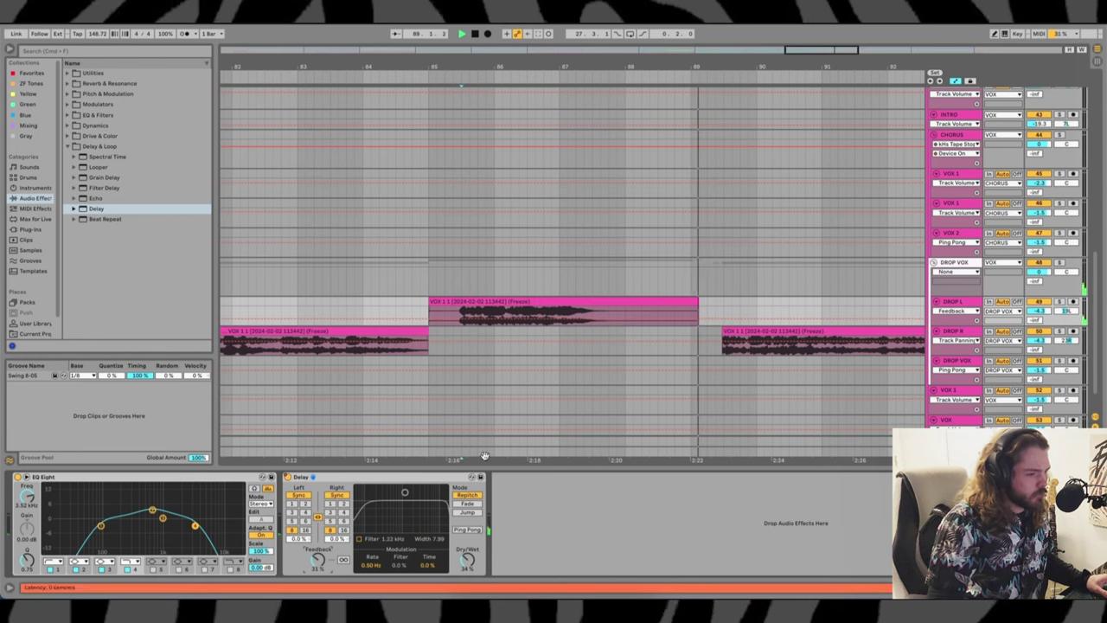
key("a")
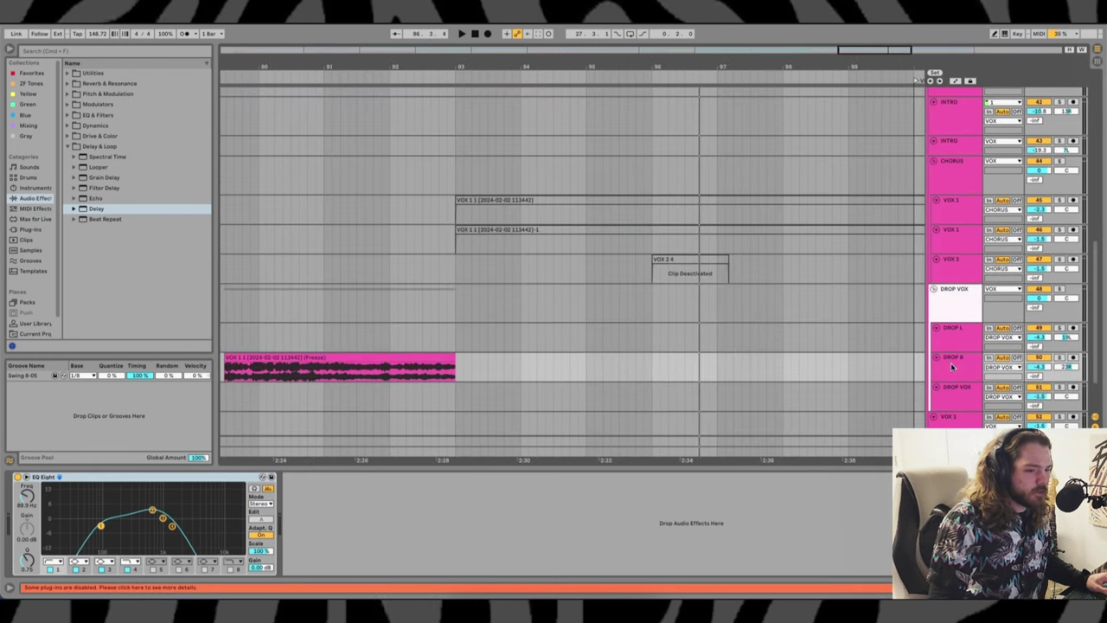
Delete the leftover vocal clips at bar 109 on the DROP L and DROP R tracks
scroll(482, 382, "down", 3)
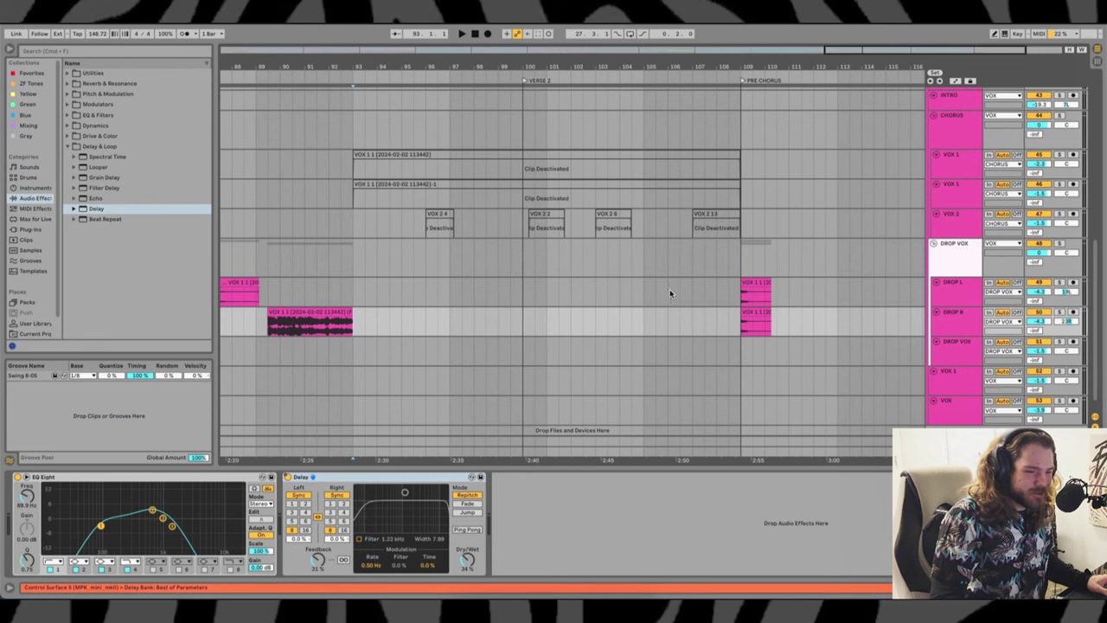
left_click_drag(669, 293, 802, 329)
key("Delete")
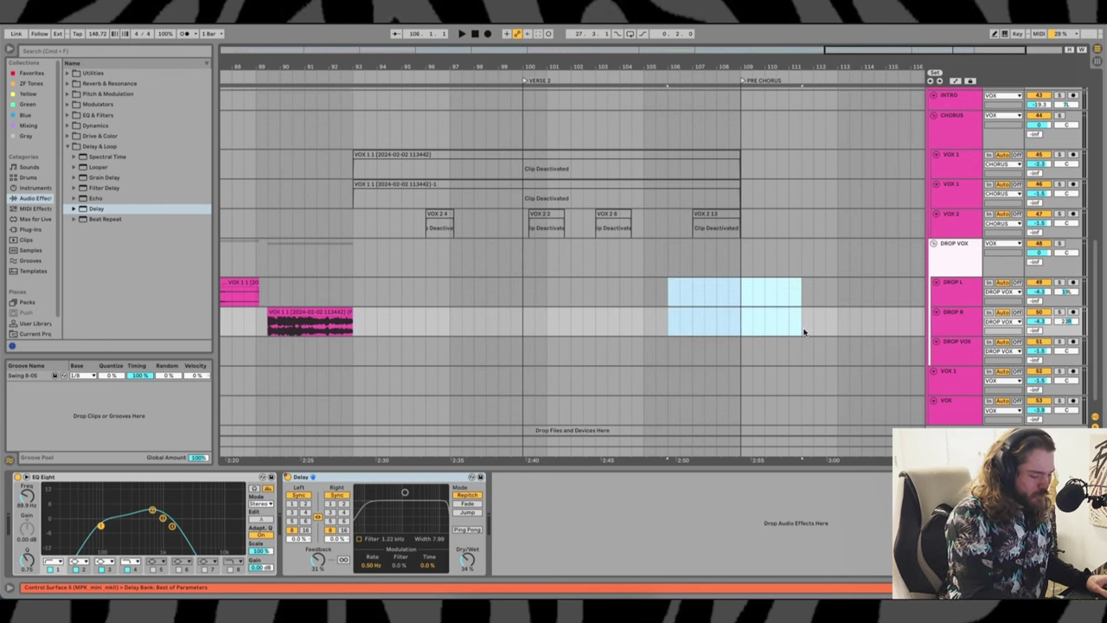
Insert a new audio track below DROP R in the DROP VOX group
scroll(649, 325, "left", 5)
scroll(649, 325, "down", 1)
left_click(487, 282)
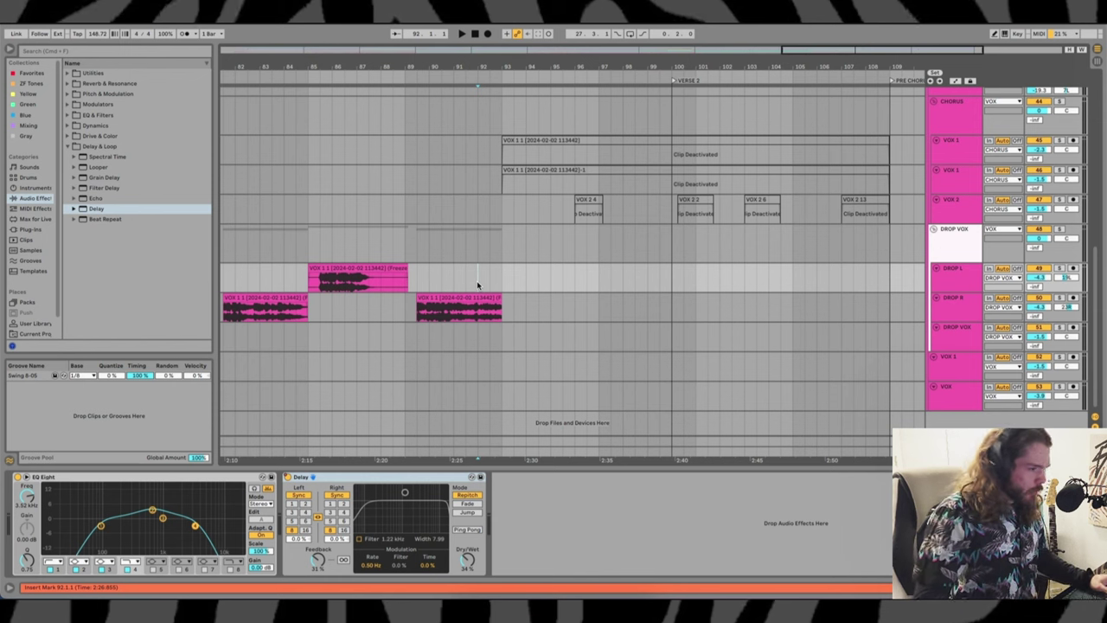
left_click(955, 321)
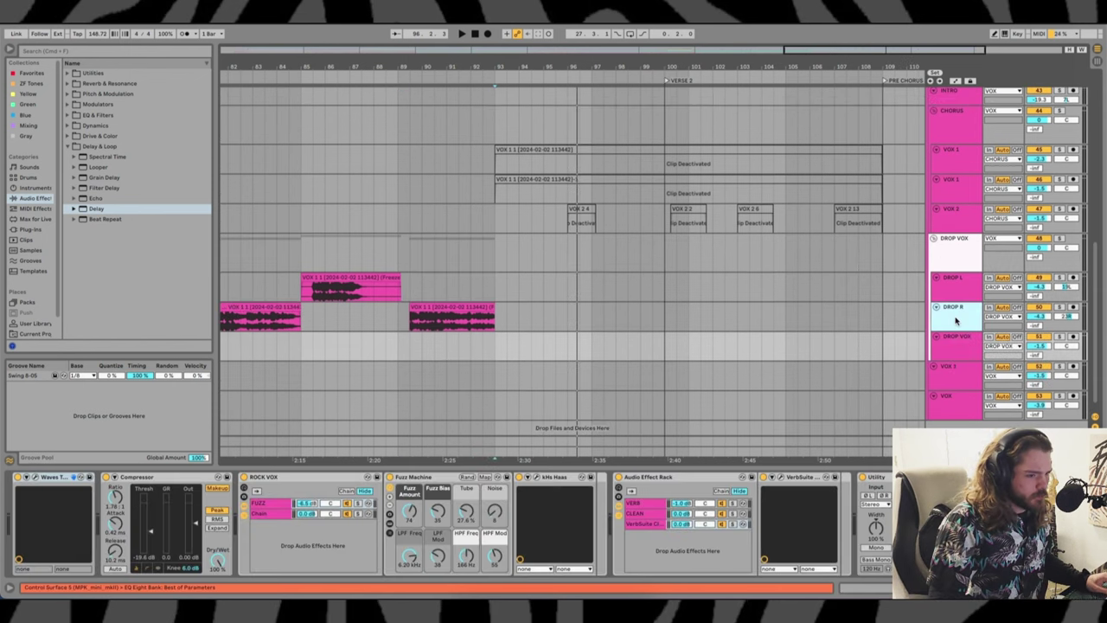
key("super+t")
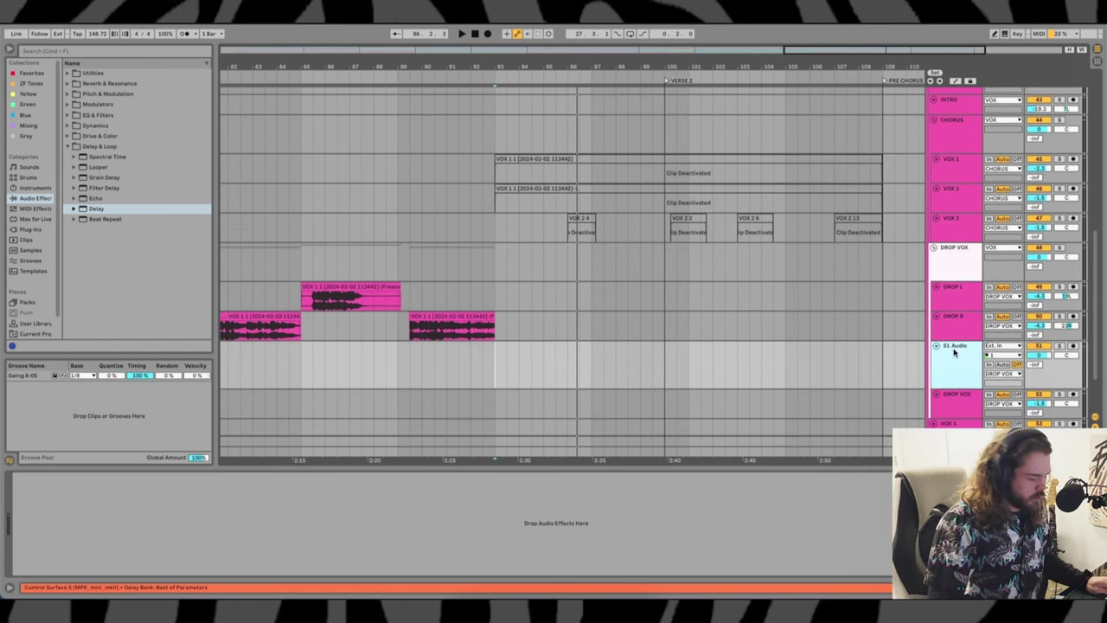
Rename the new audio track in the DROP VOX group as GLITCH VOX
scroll(803, 336, "down", 2)
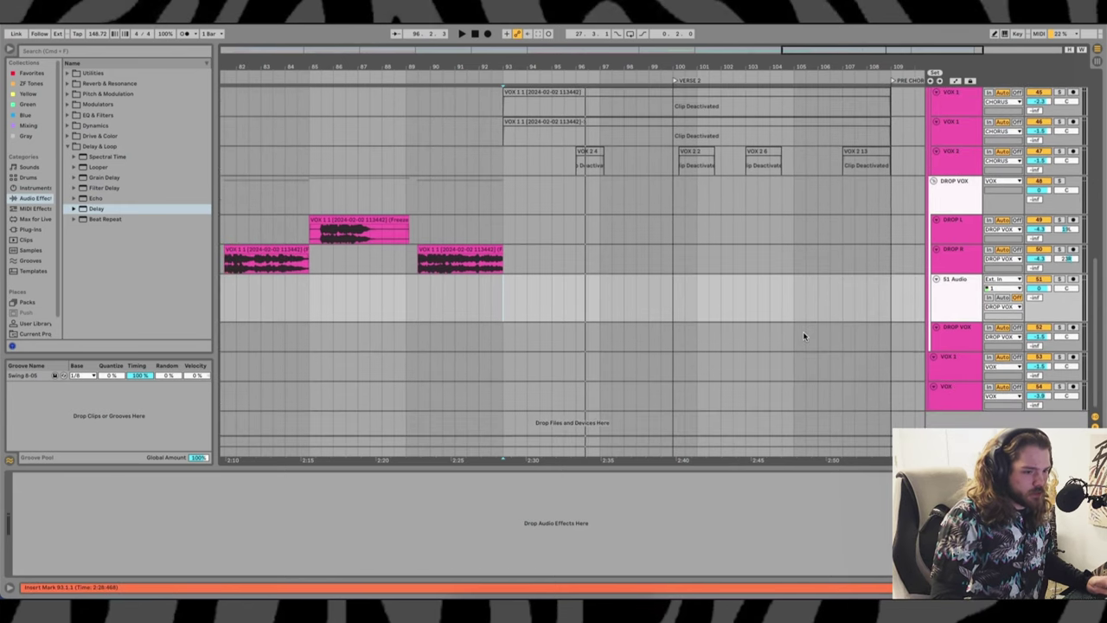
double_click(946, 299)
type("GLITCH VOX")
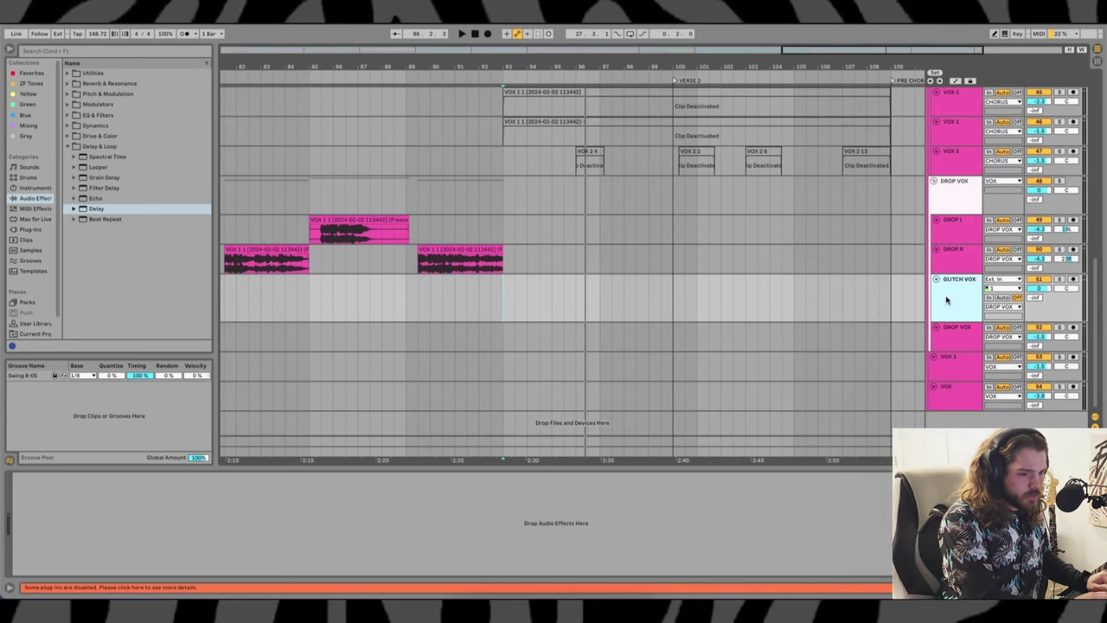
Play back the frozen vocal clips on the GLITCH VOX track, starting from 91.4.1
scroll(354, 352, "up", 4)
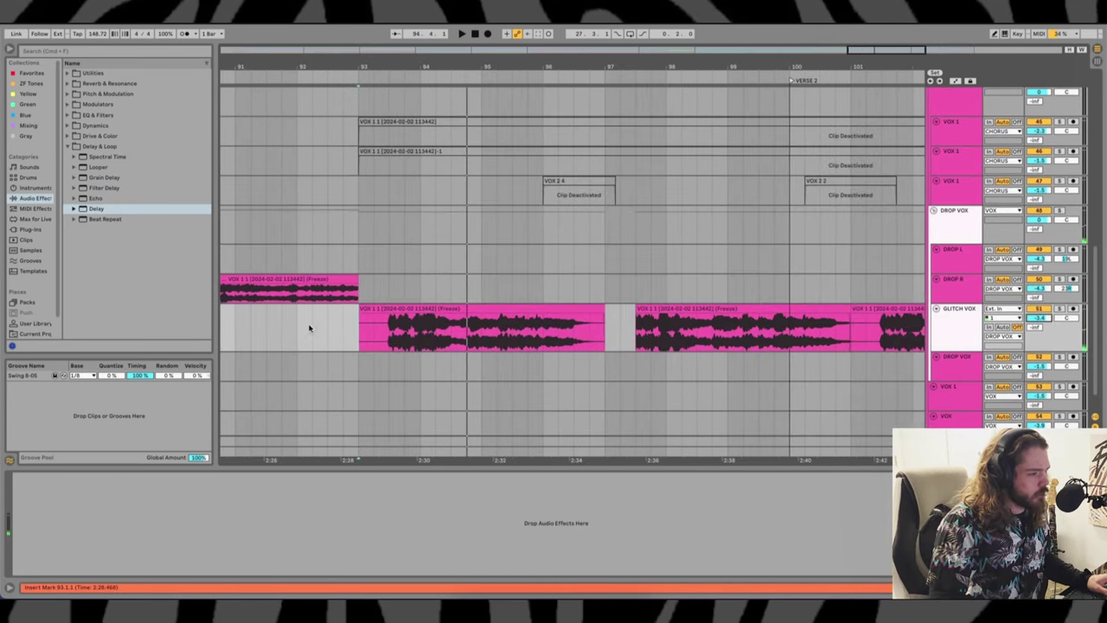
left_click(292, 324)
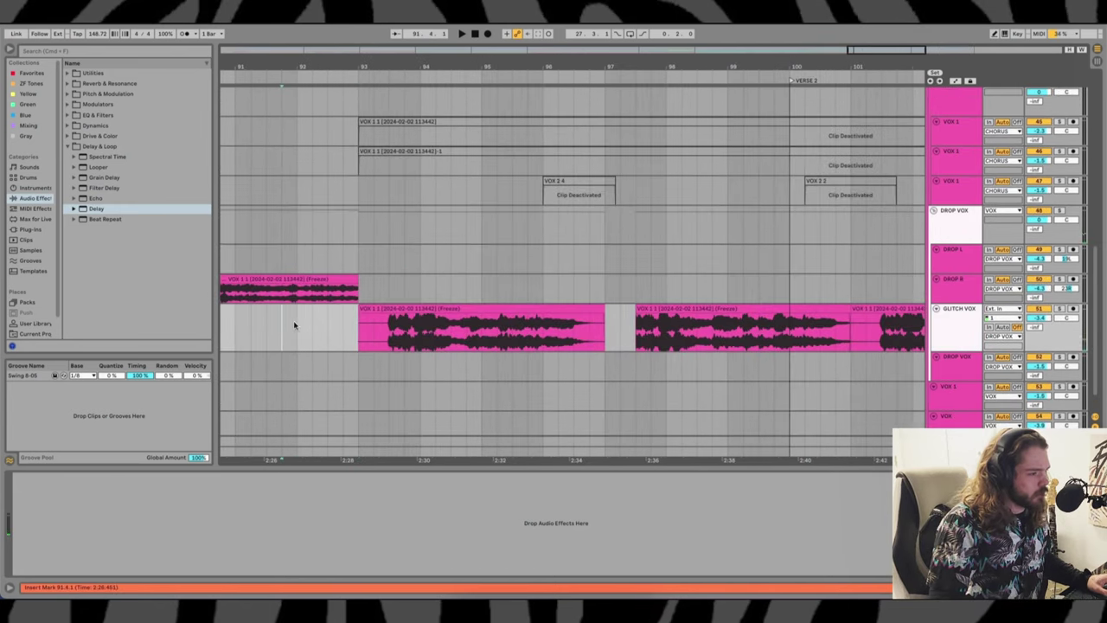
key("space")
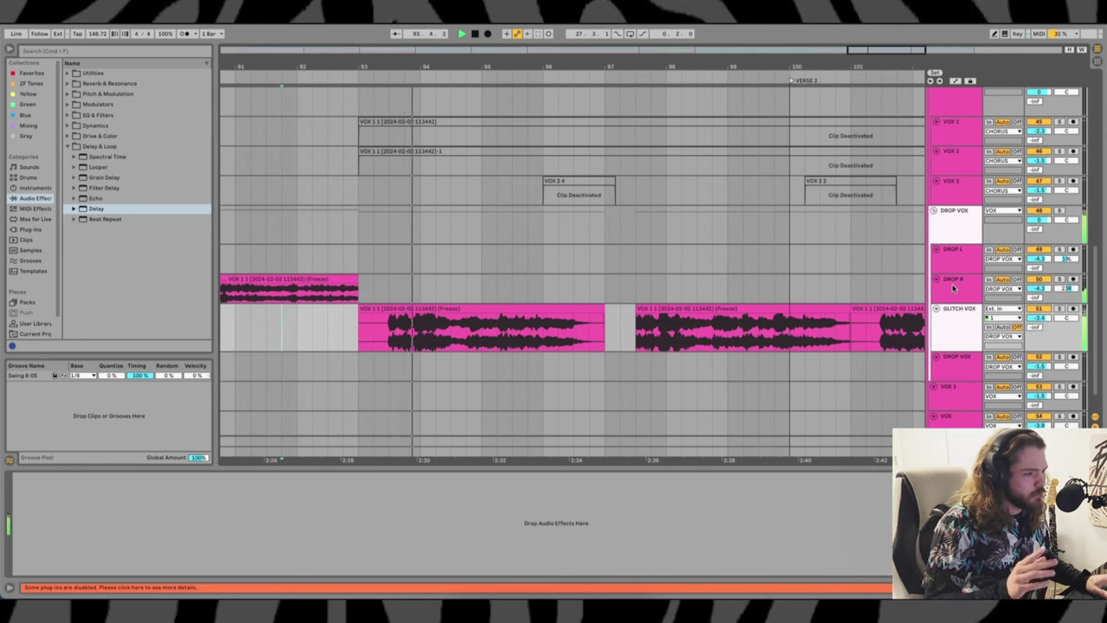
key("space")
Cut the GLITCH VOX clips from bar 93 down to a half-bar slice ending at bar 94, and audition it
left_click(365, 308)
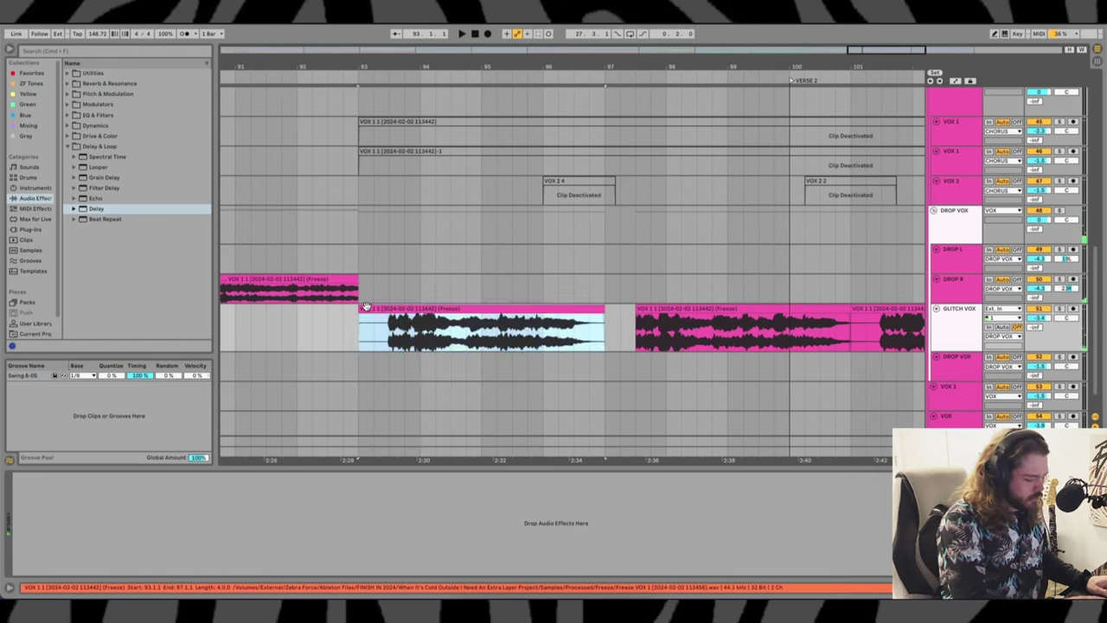
key("0")
key("0")
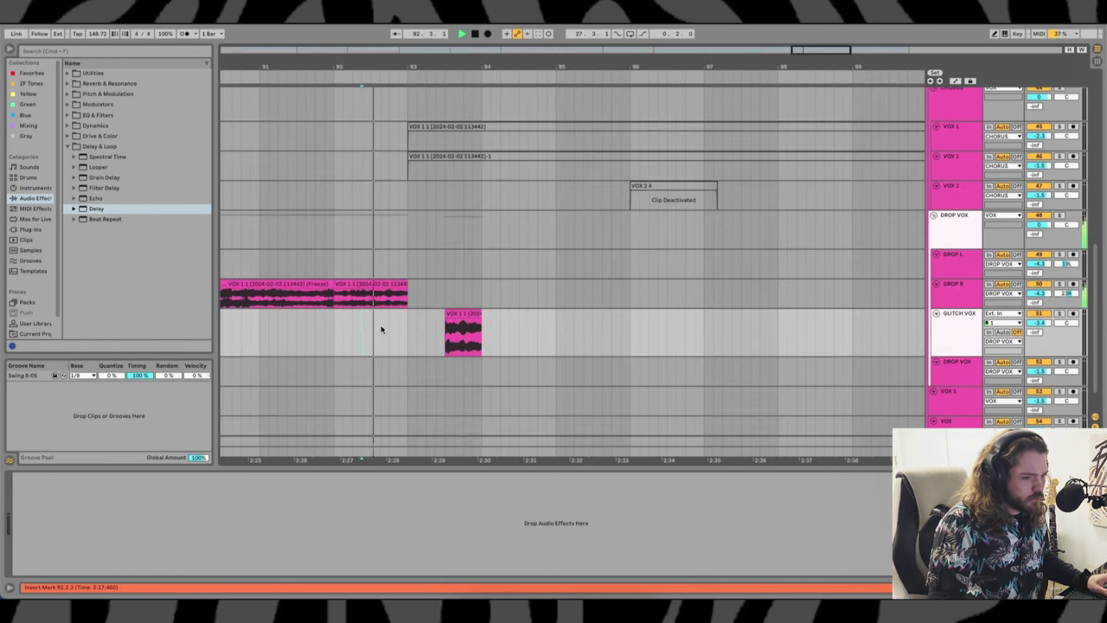
scroll(429, 340, "up", 2)
scroll(429, 339, "up", 1)
key("space")
Place two short vocal slices within beat 93.2, ahead of the half-bar slice, and play back the result
left_click_drag(495, 313, 462, 313)
left_click(435, 335)
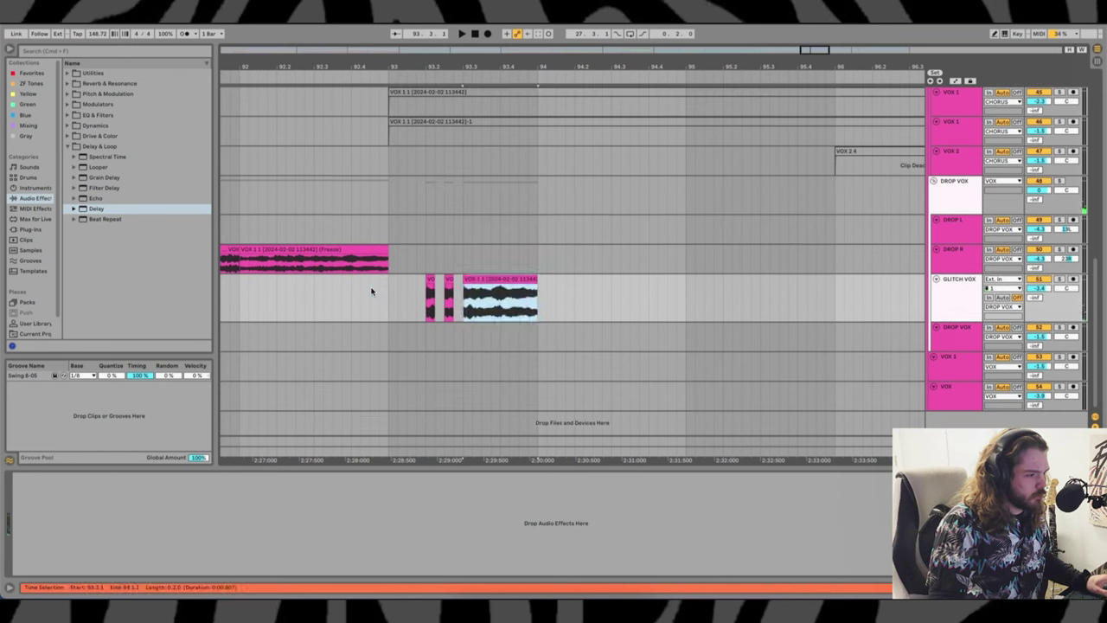
left_click(370, 291)
key("space")
key("space")
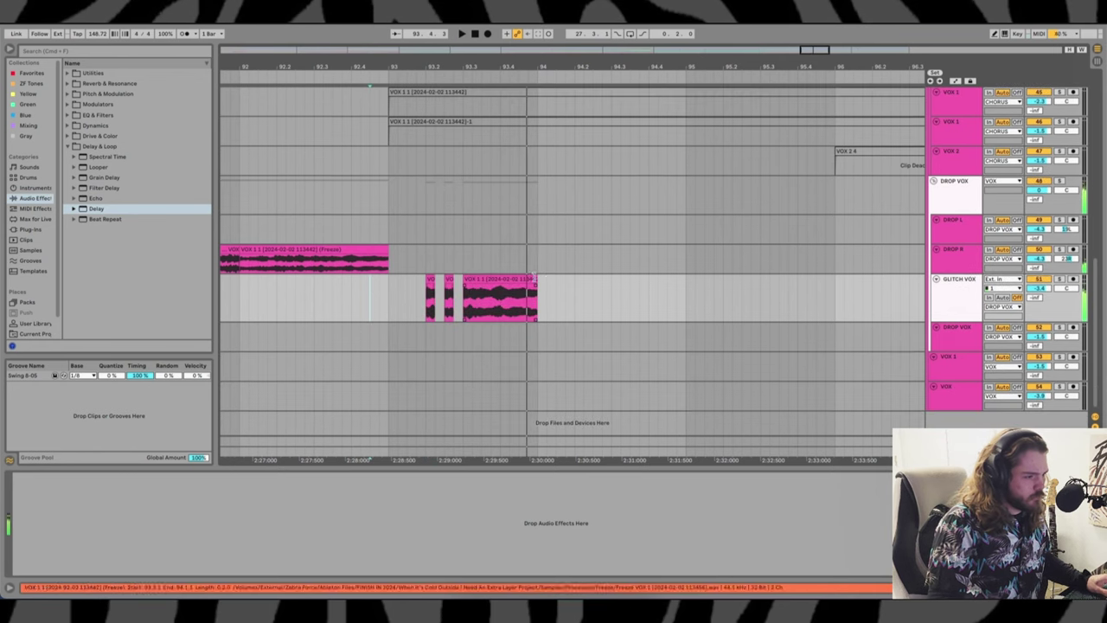
Duplicate the half-bar vocal slice from 93.3.1 to 94.1.1 directly after itself on GLITCH VOX
left_click(498, 298)
scroll(497, 298, "up", 5)
left_click_drag(416, 298, 595, 295)
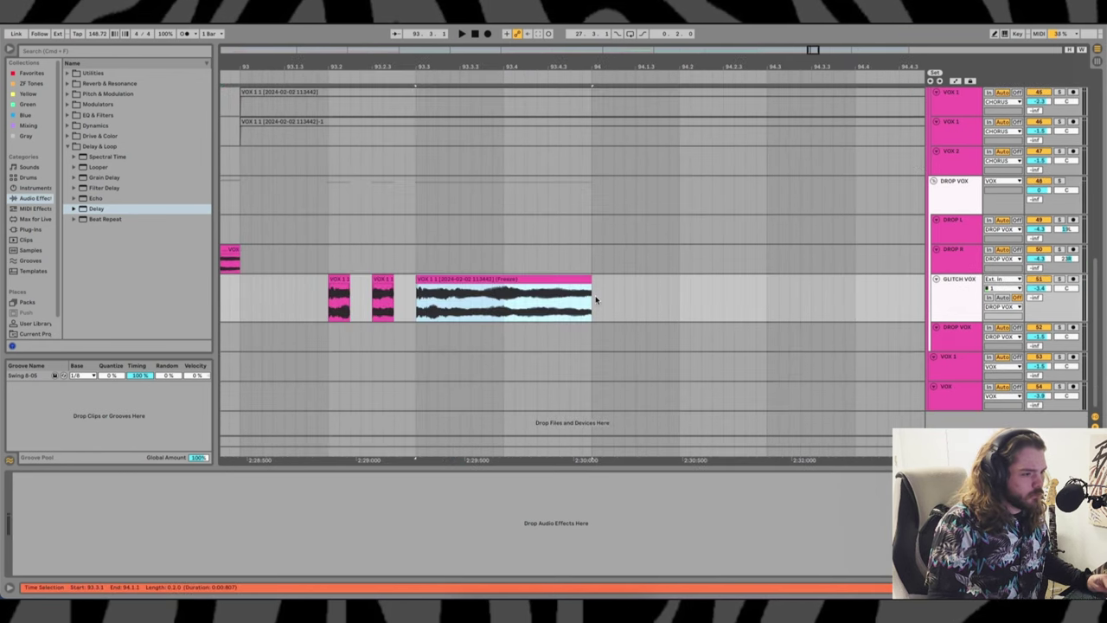
key("super+d")
scroll(594, 297, "right", 3)
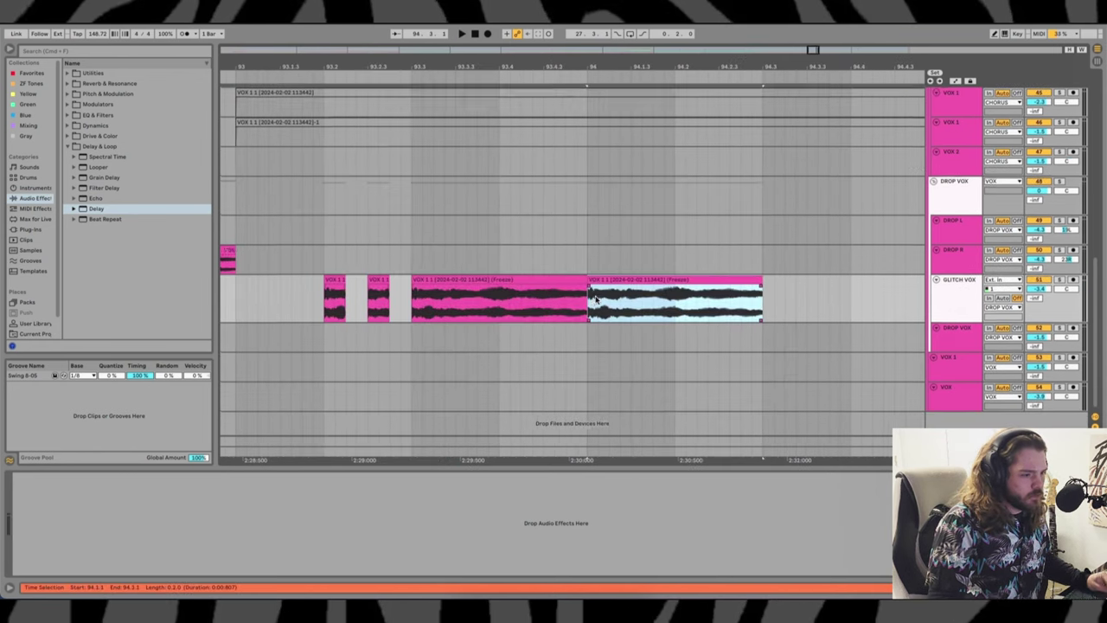
Play back the chopped vocals from 92.1.2 through the duplicated slice
scroll(480, 304, "left", 4)
scroll(480, 304, "down", 5)
left_click(425, 307)
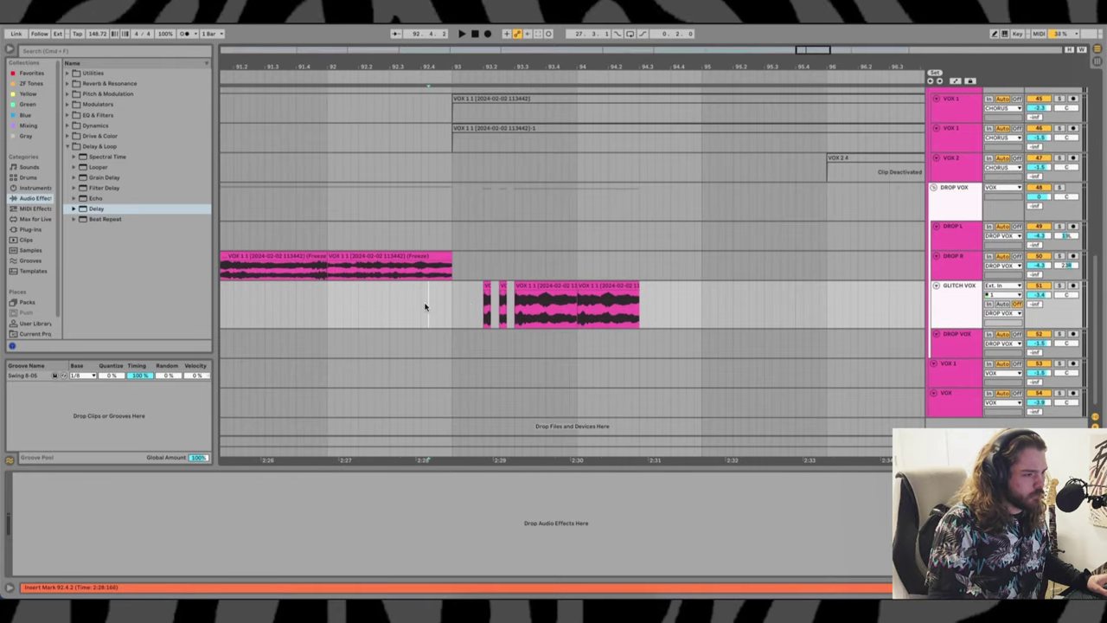
left_click(374, 313)
left_click(337, 312)
key("space")
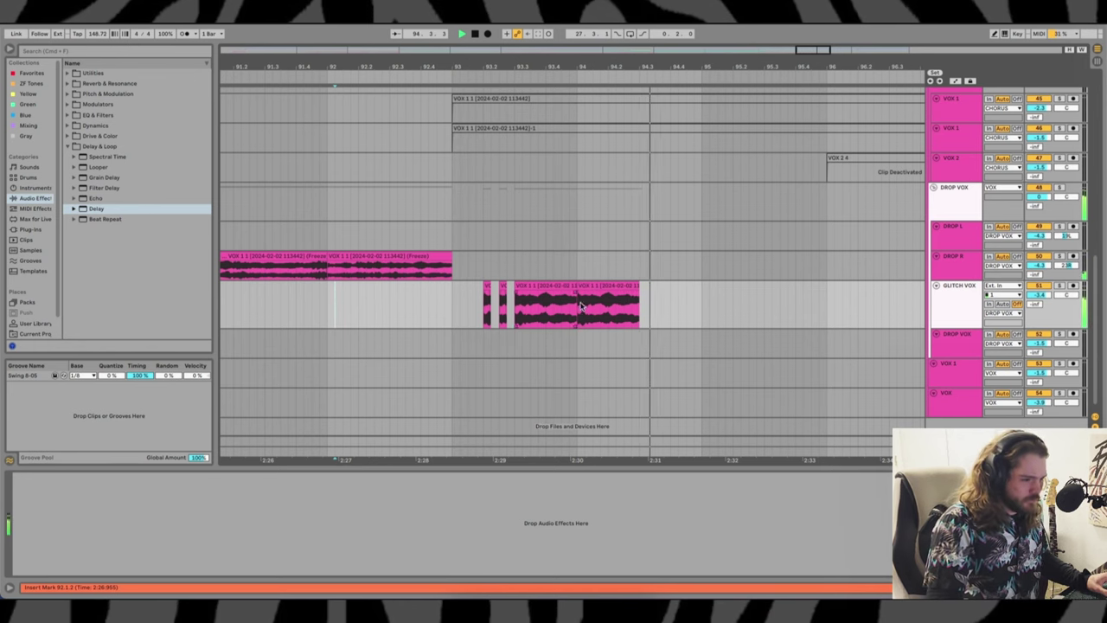
key("space")
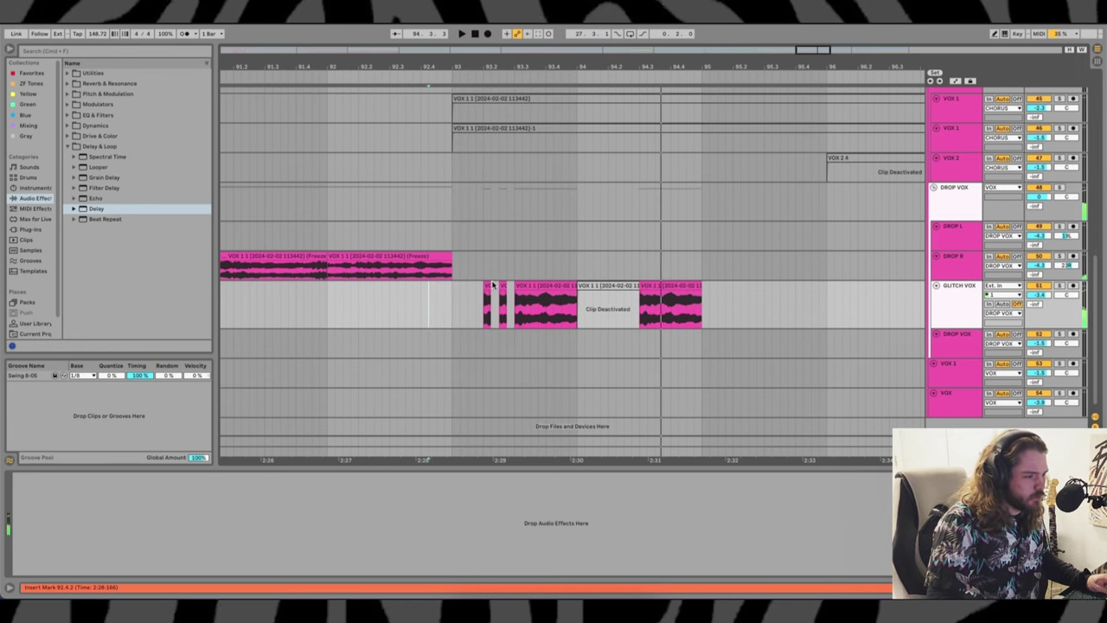
Copy the short vocal slice at 93.2.1 into the middle of the deactivated clip at bar 94
left_click(487, 285)
key("super+c")
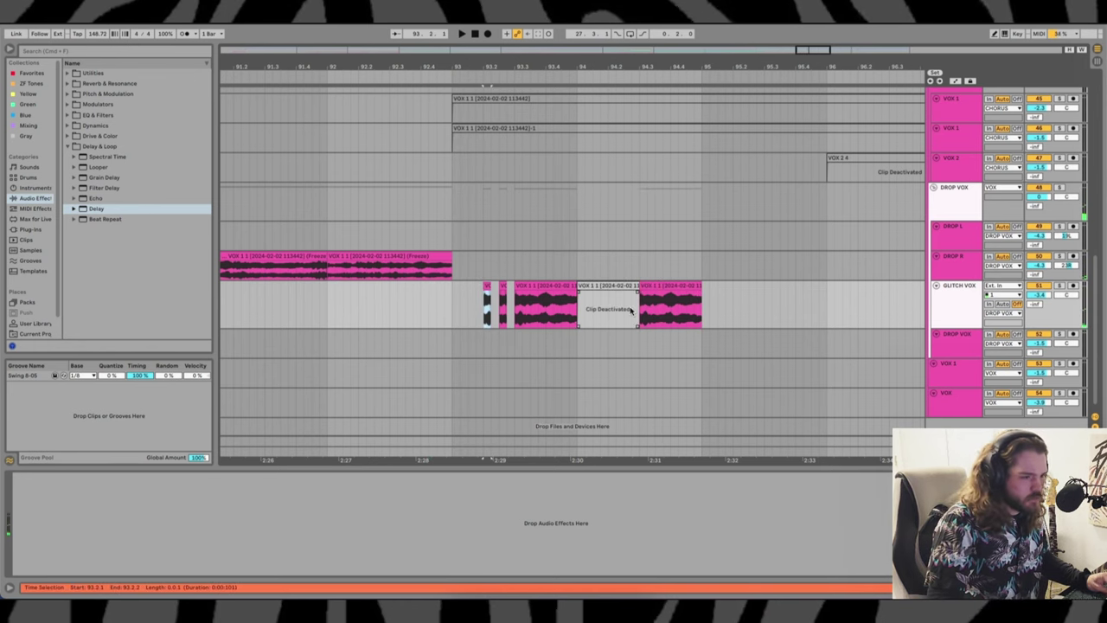
left_click(611, 310)
key("super+v")
Play back the chopped vocal pattern from 92.4.2 past bar 95
left_click(430, 312)
key("space")
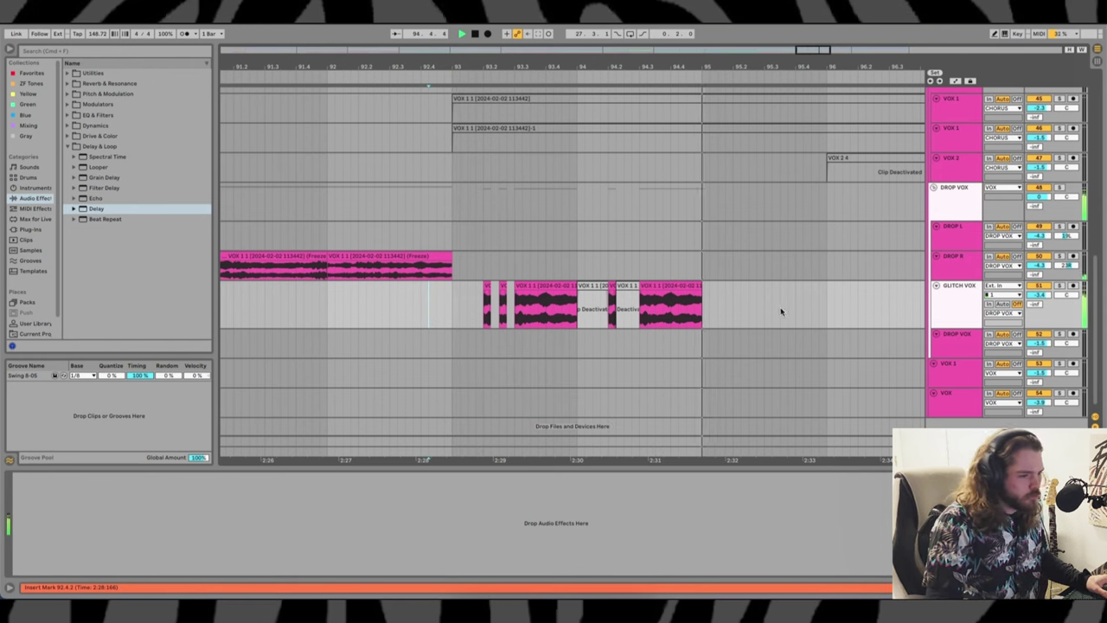
scroll(717, 304, "right", 3)
scroll(605, 323, "right", 2)
key("space")
scroll(519, 323, "left", 3)
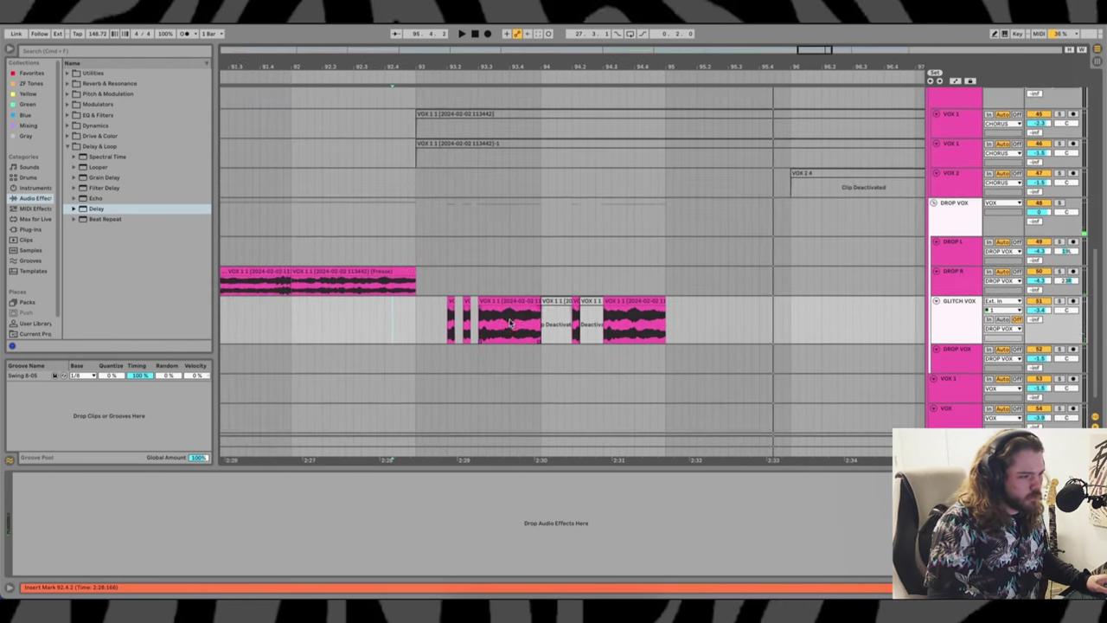
Move the vocal slice in bar 95 slightly earlier so it starts at beat 95.2, and play back the passage
left_click(386, 269)
left_click(709, 339)
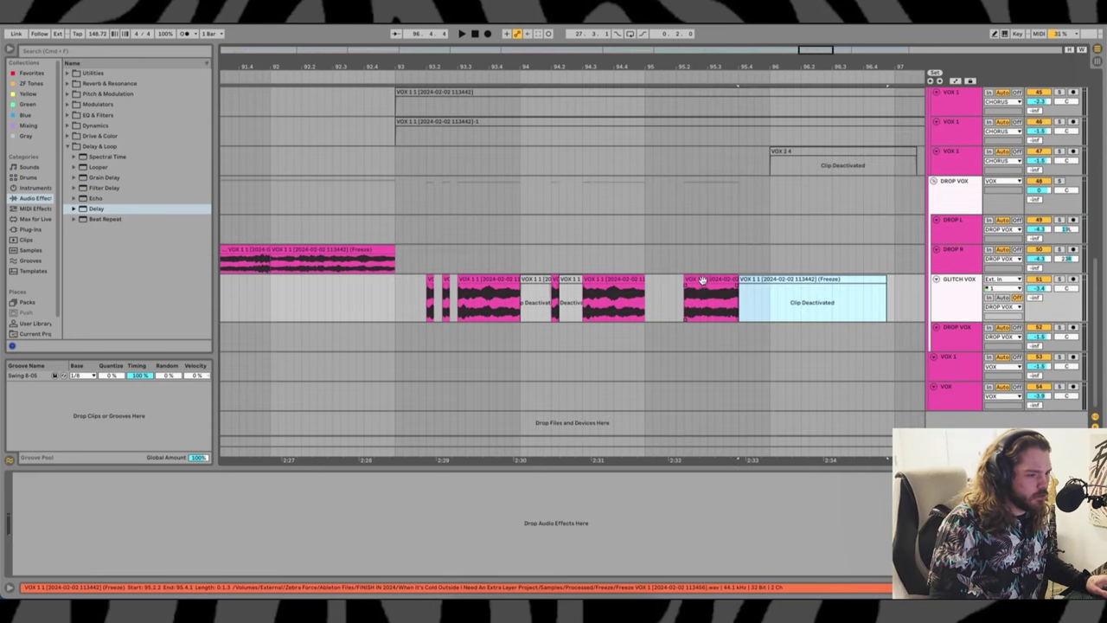
mouse_move(705, 280)
left_mouse_down()
mouse_move(673, 282)
mouse_move(692, 289)
left_mouse_up()
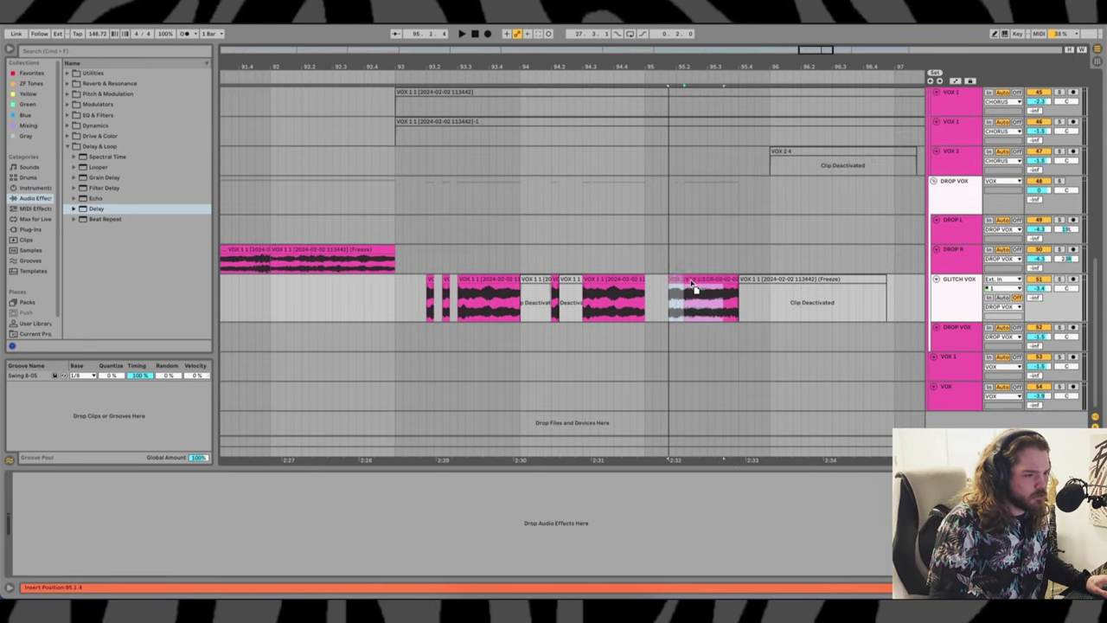
left_click(501, 271)
key("space")
scroll(510, 271, "right", 3)
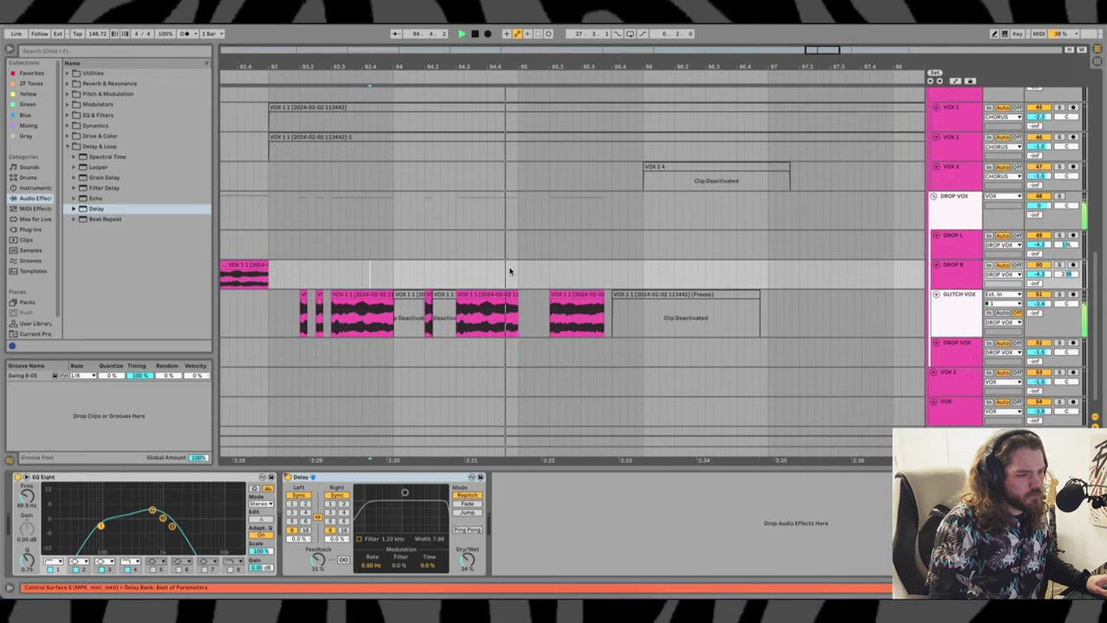
Add short vocal slices just before beat 95.2 on GLITCH VOX and audition the stutter
left_click(543, 306)
scroll(540, 306, "up", 5)
left_click_drag(573, 316, 541, 316)
left_click(578, 328)
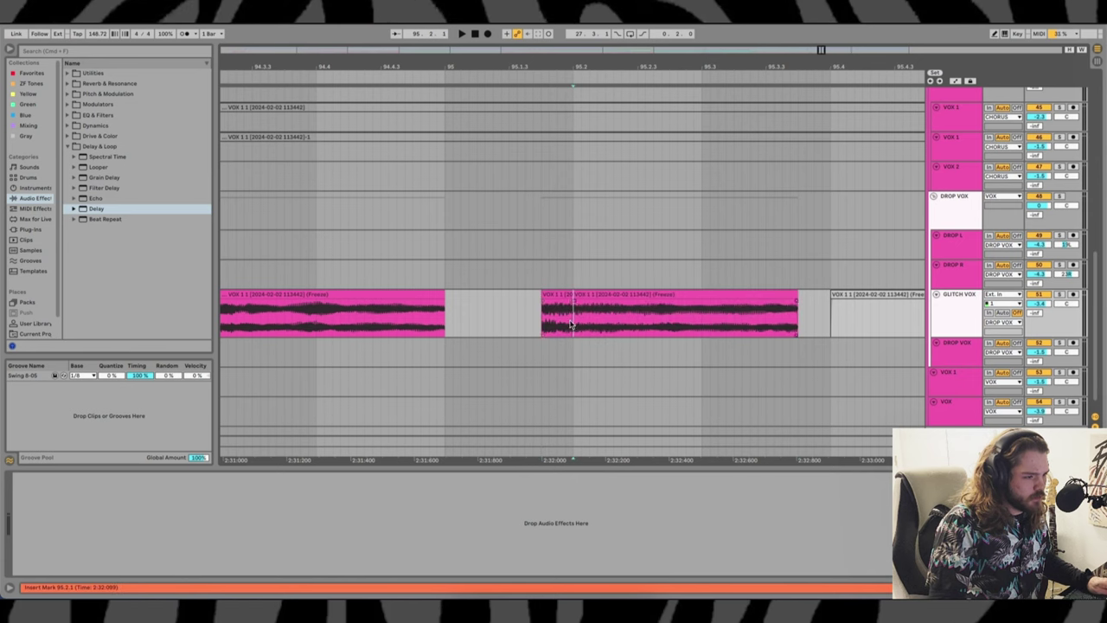
key("space")
key("space")
key("space")
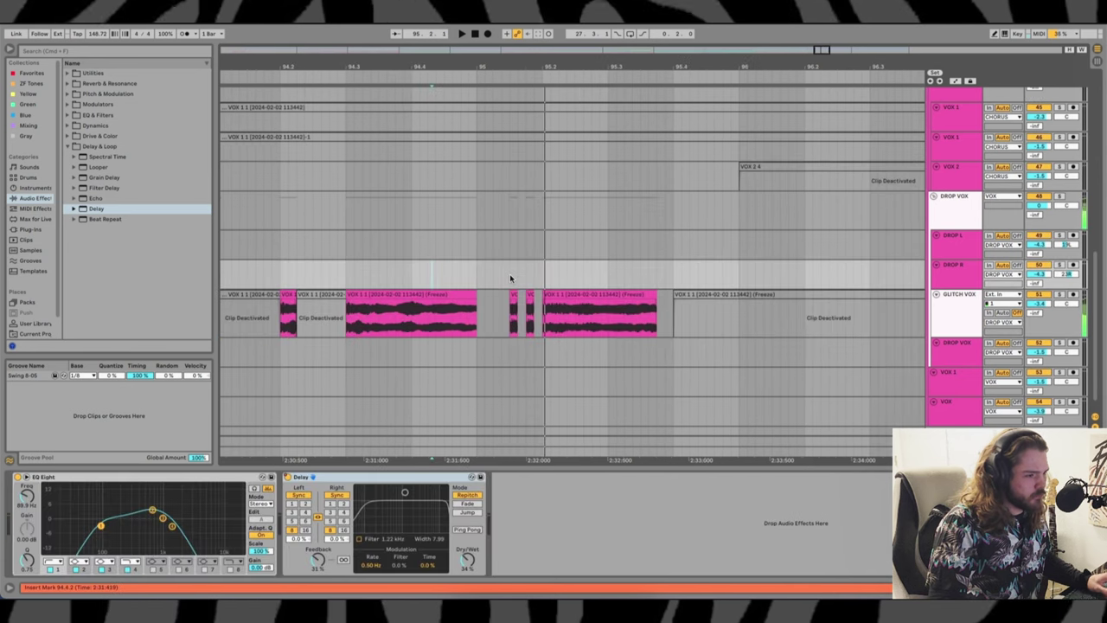
Play back the glitch edits from 94.1.4, followed by the whole chopped passage from 92.2.1
scroll(508, 277, "left", 3)
left_click(395, 256)
key("space")
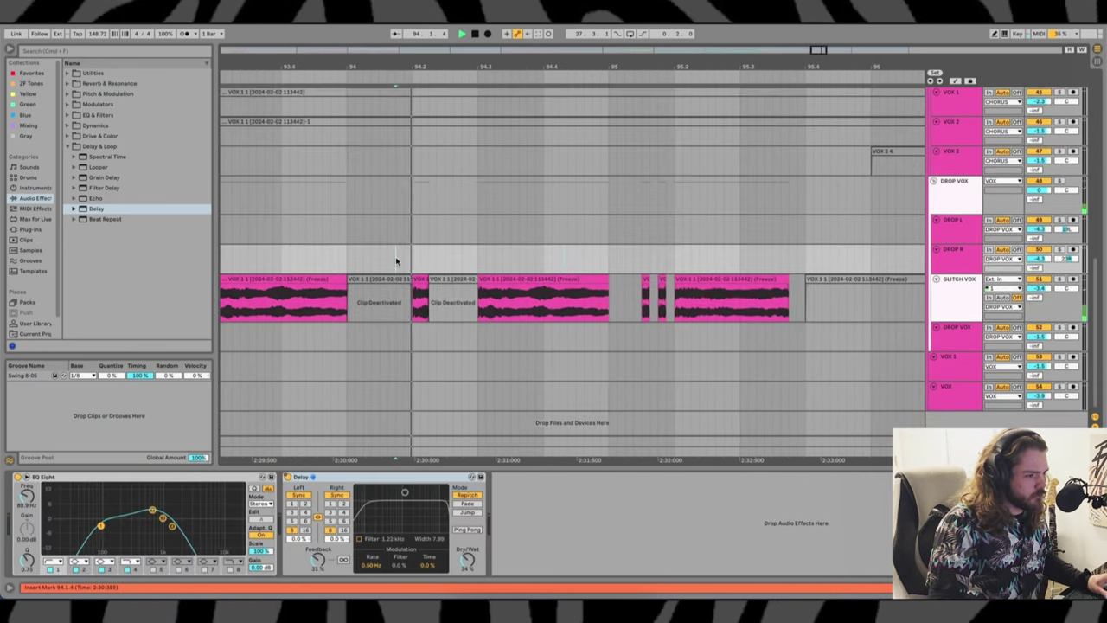
scroll(538, 264, "right", 1)
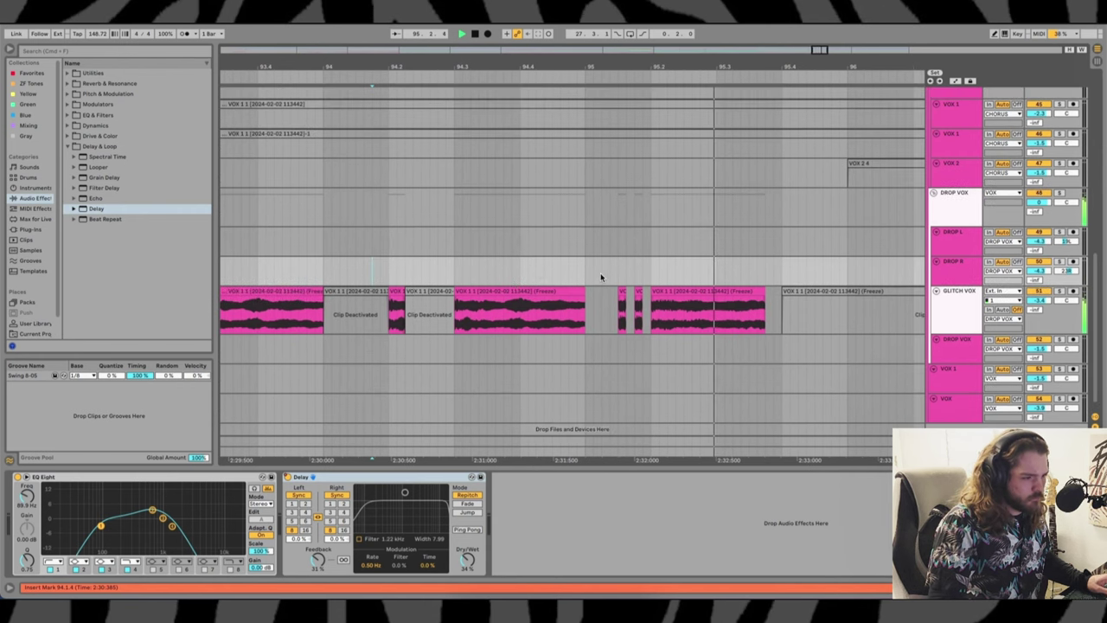
scroll(601, 273, "right", 2)
key("space")
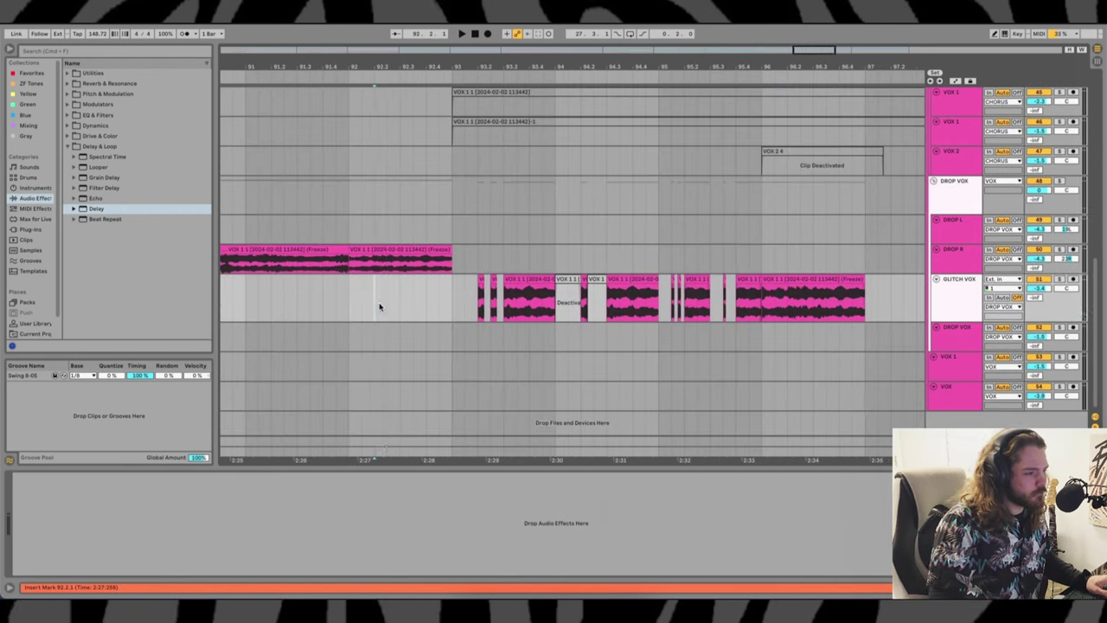
key("space")
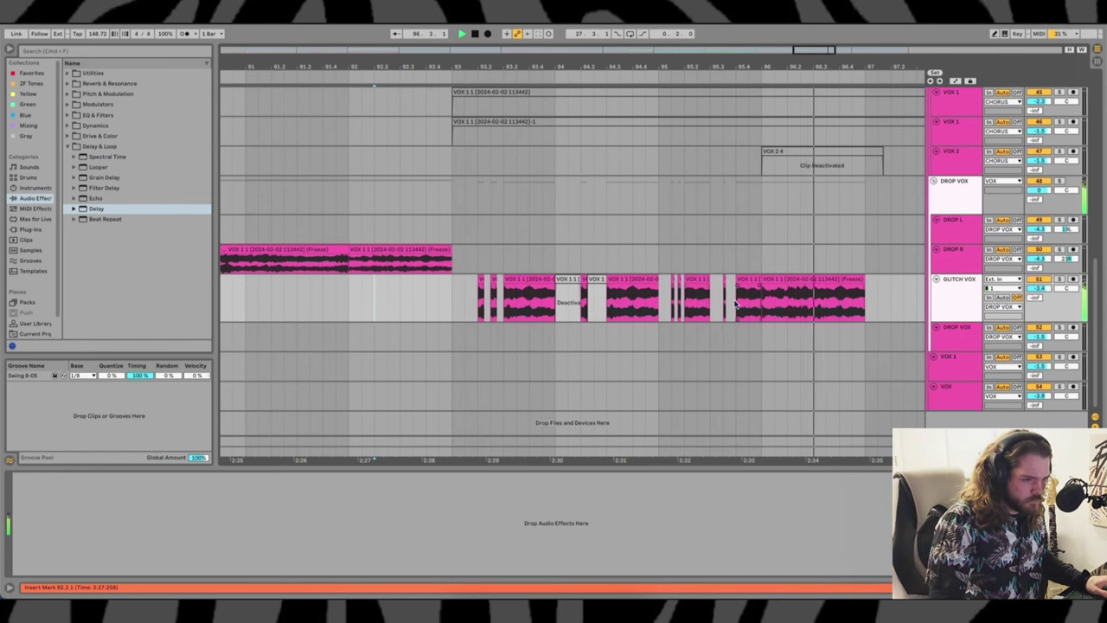
Copy the tiny vocal slice from beat 95.3 to beat 96.4, after the three-beat slice, and play back the ending
scroll(605, 303, "right", 3)
scroll(605, 303, "up", 1)
left_click(698, 293)
left_click(638, 283)
scroll(638, 294, "right", 1)
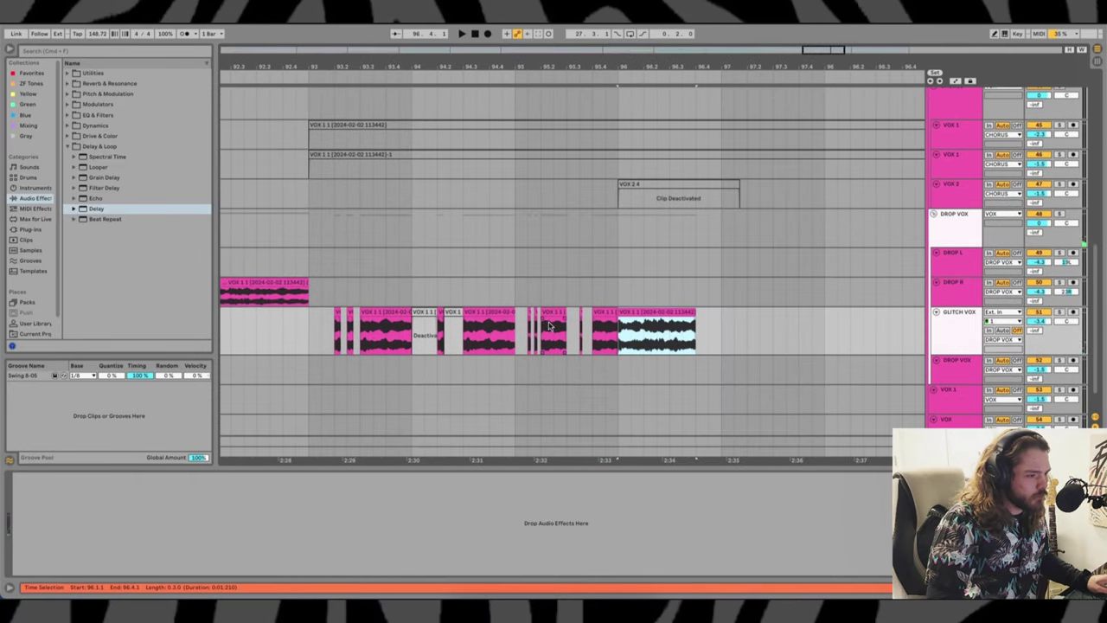
left_click(581, 320)
key("space")
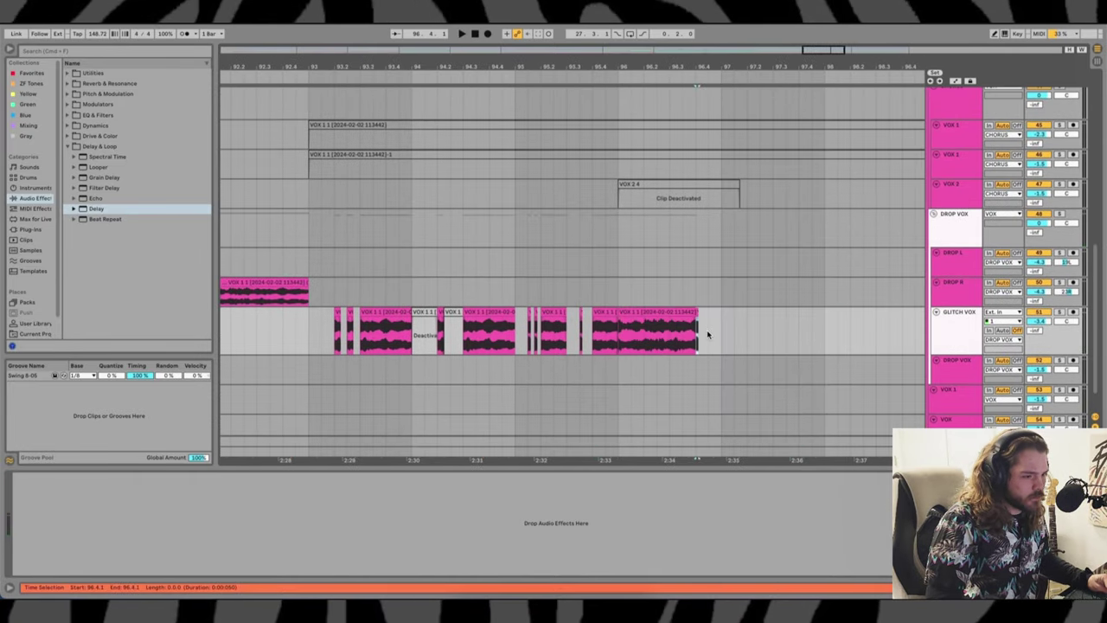
left_click(678, 292)
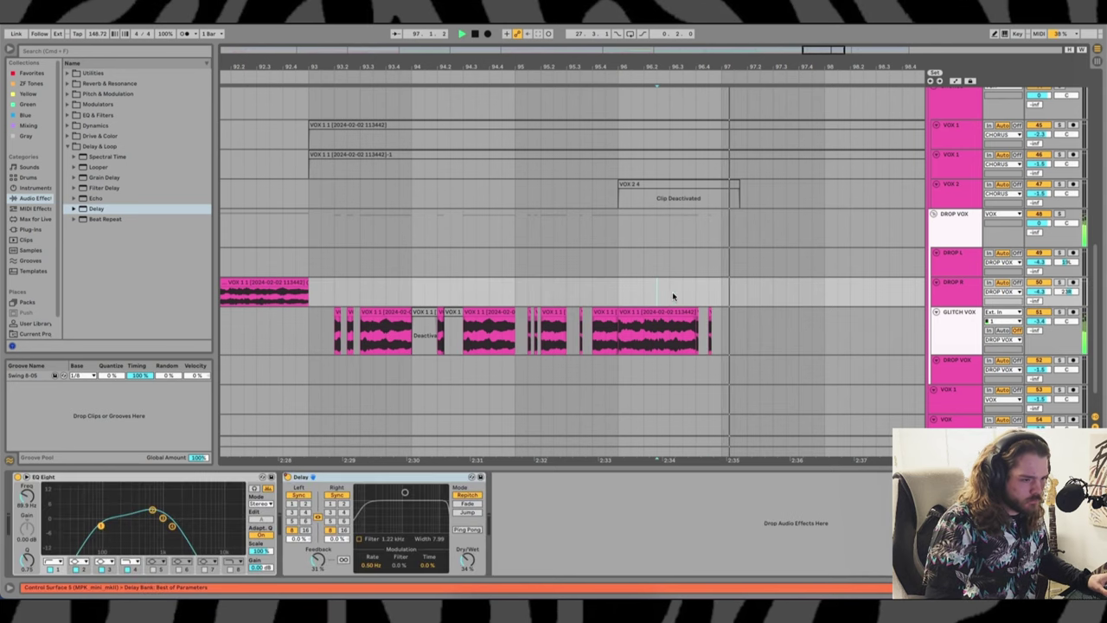
key("space")
Add a Grain Delay effect to the GLITCH VOX track
key("Down")
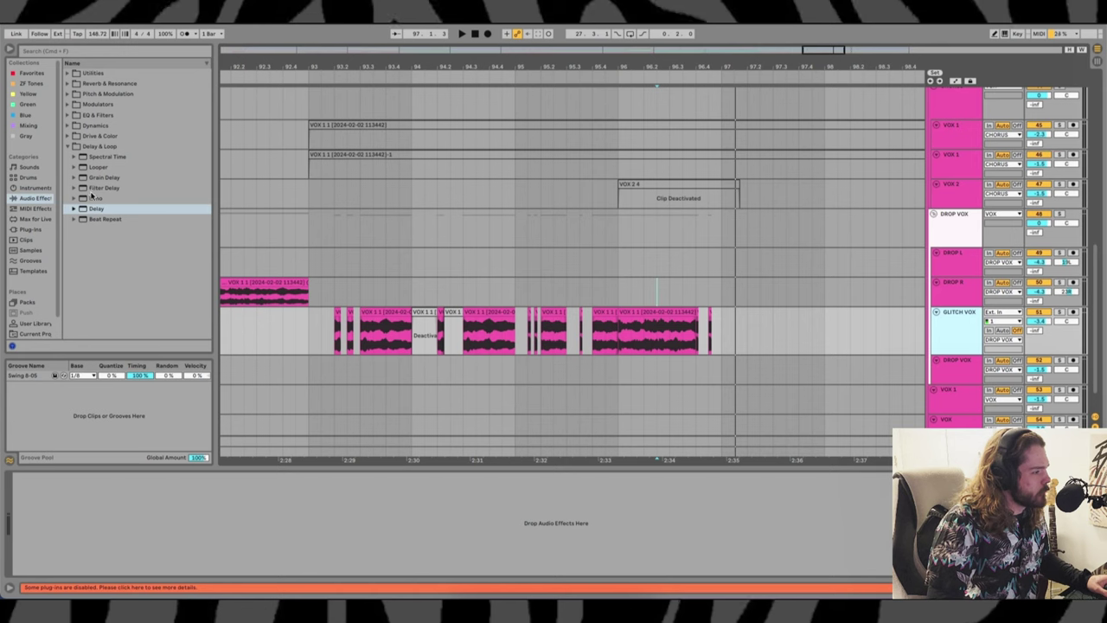
left_click(118, 179)
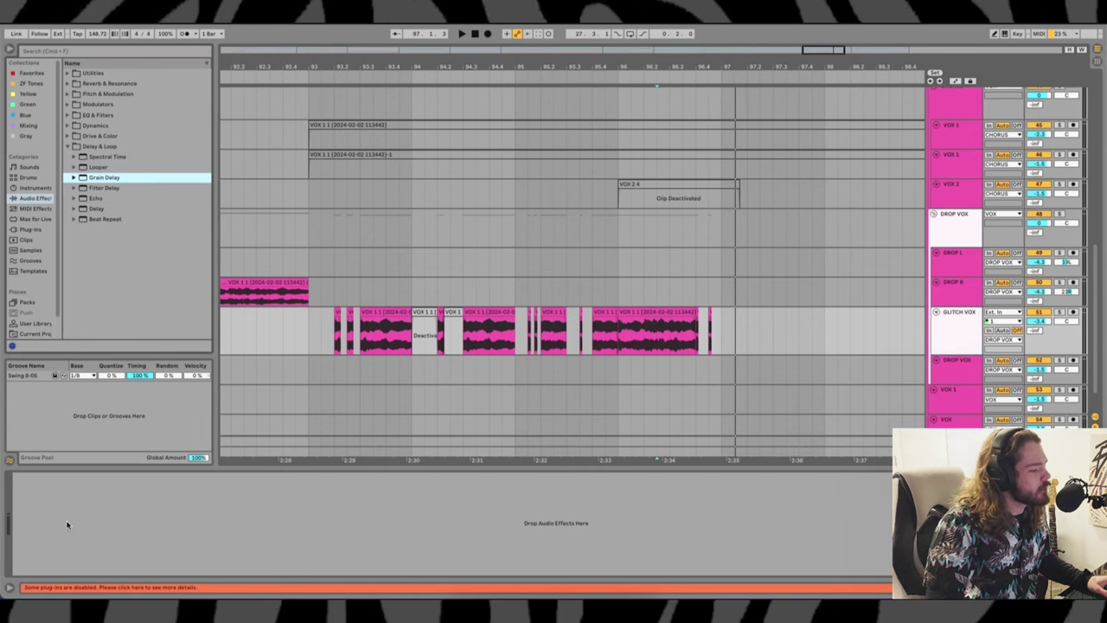
left_click_drag(68, 524, 59, 527)
Audition Grain Delay on the soloed GLITCH VOX track, set its spray to 0.00 ms, and turn off solo
key("space")
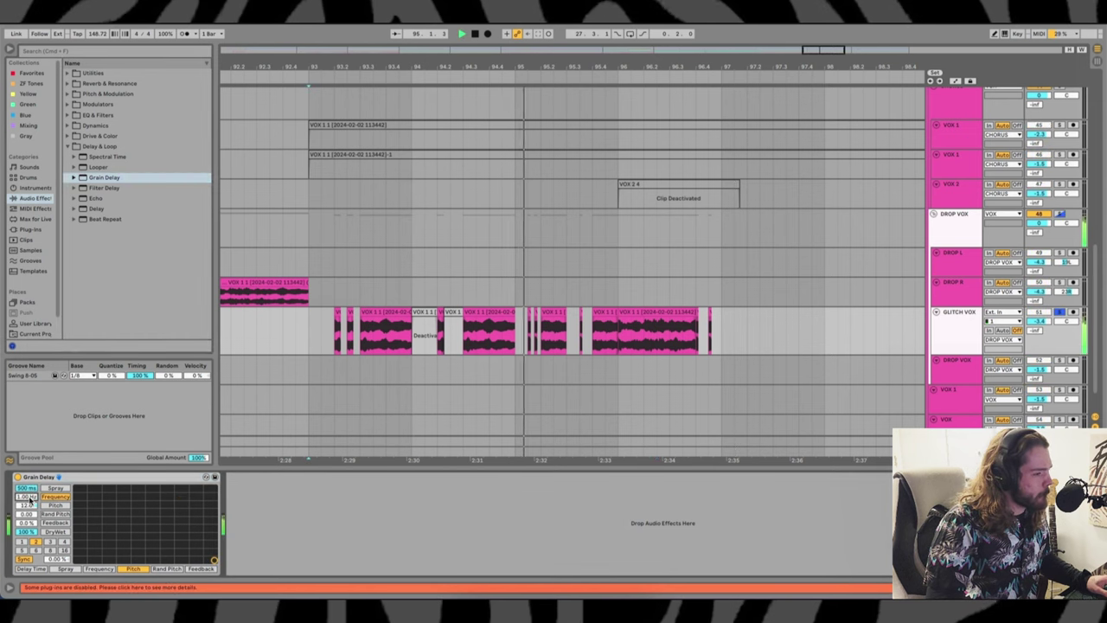
key("space")
left_click(27, 488)
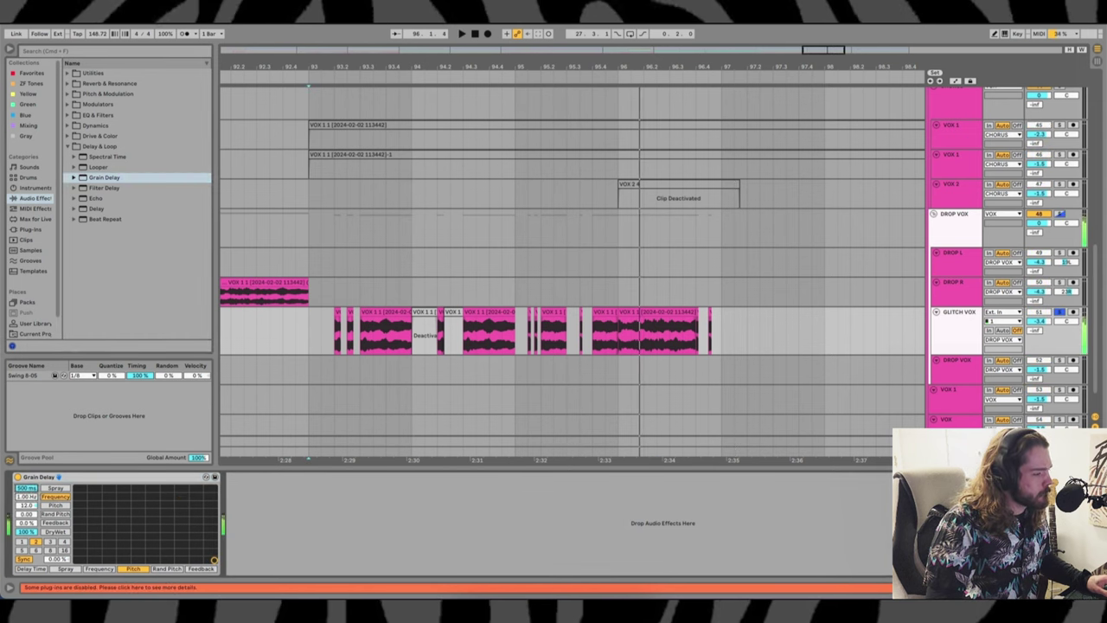
key("s")
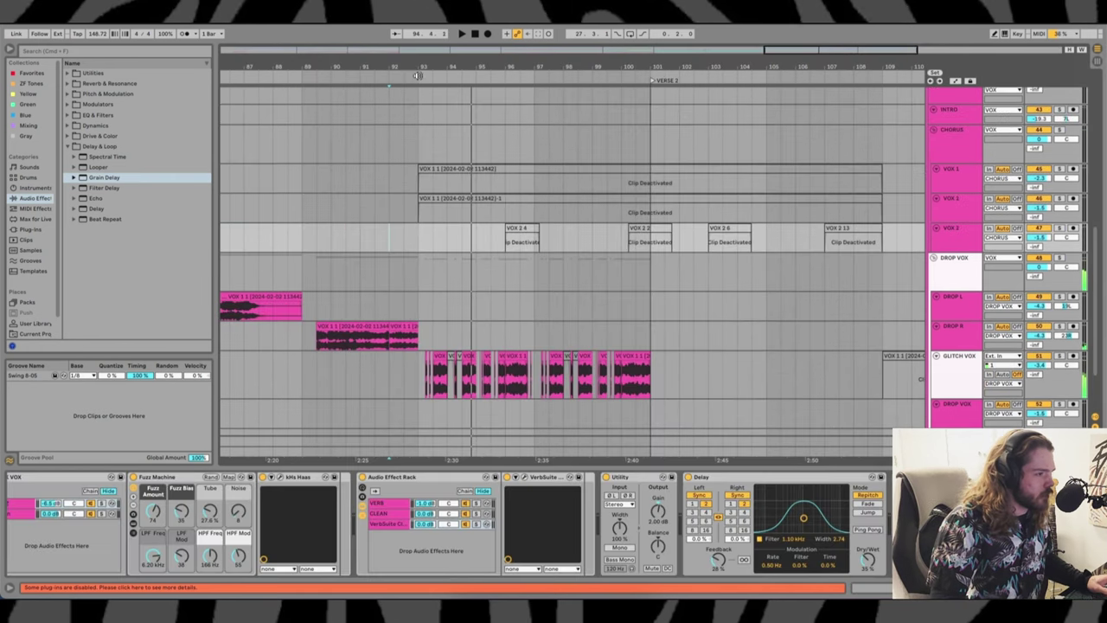
Set the playback start at 93.1.1 to audition the processed glitch vocals
right_click(420, 78)
left_click(429, 102)
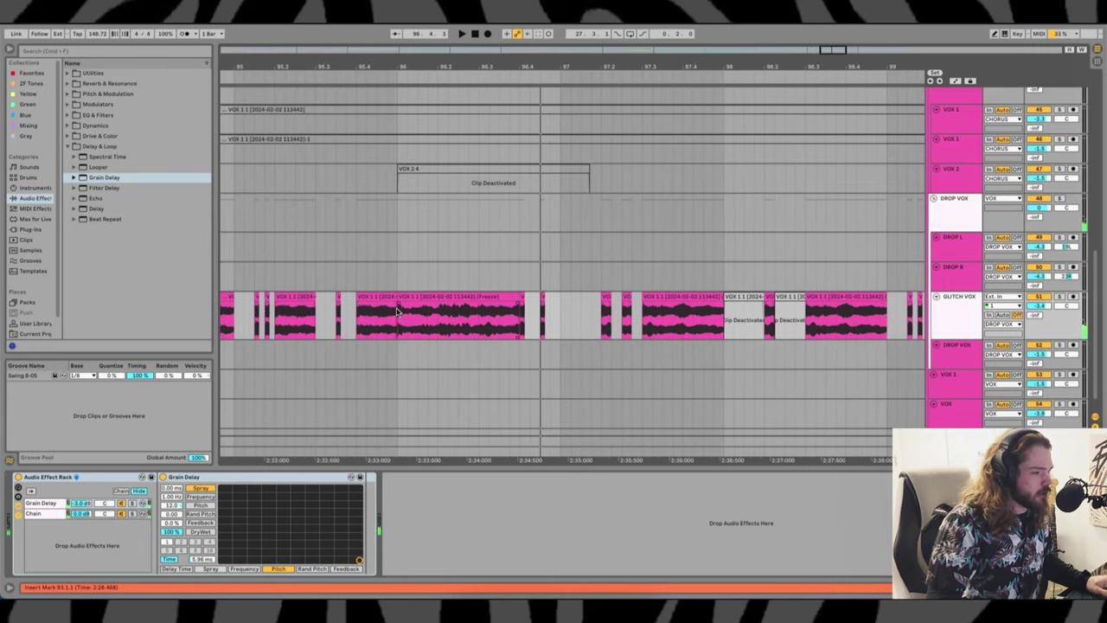
Chop the long GLITCH VOX slice starting at 96.1.1 by splitting it at 96.3.1 into shorter stutter pieces
left_click(399, 332)
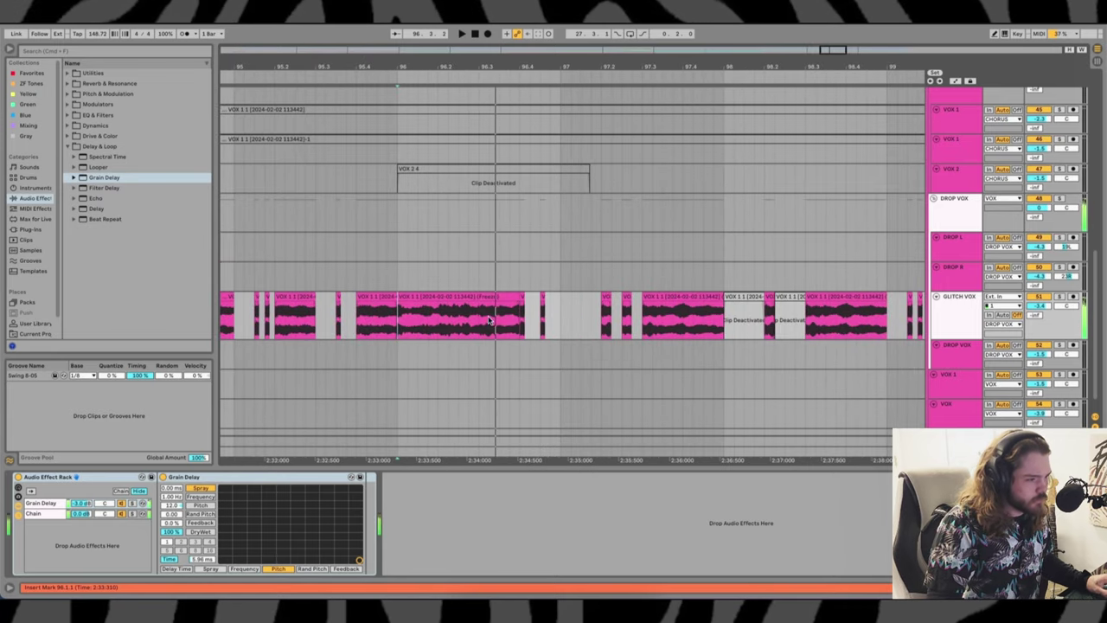
left_click(513, 298)
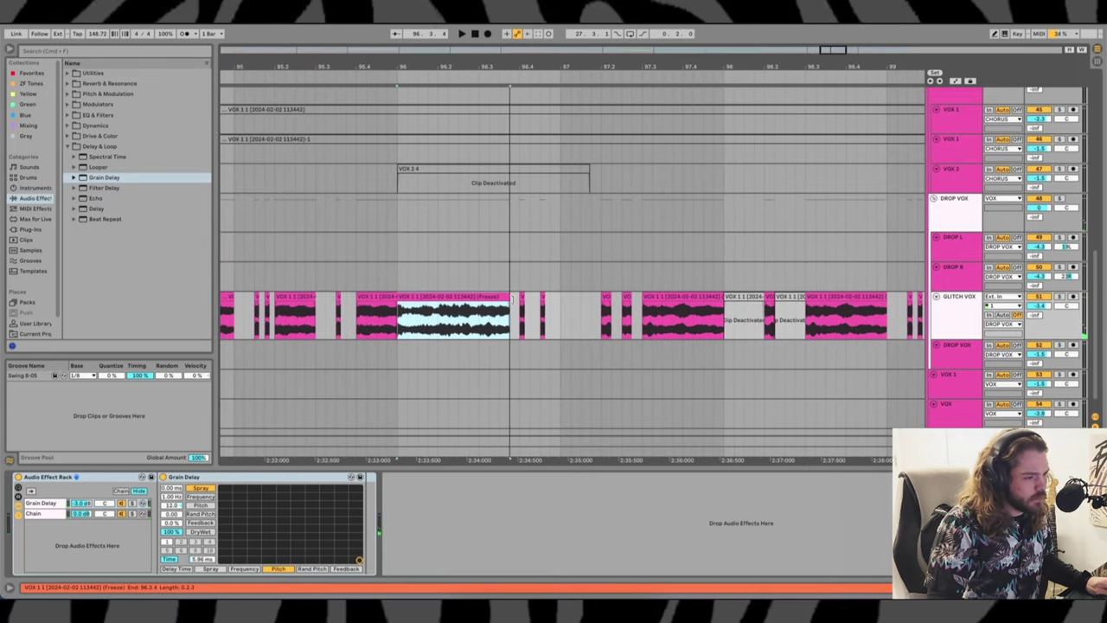
left_click(481, 319)
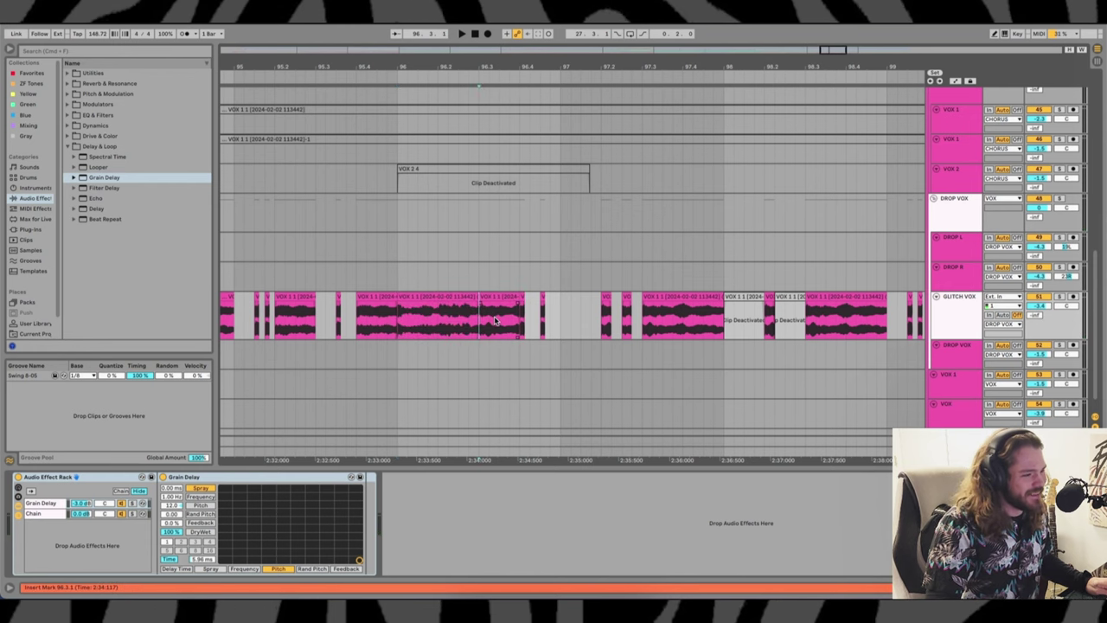
Play back the chopped glitch vocals from 96.1.4 through to the VERSE 2 marker
left_click(429, 323)
key("space")
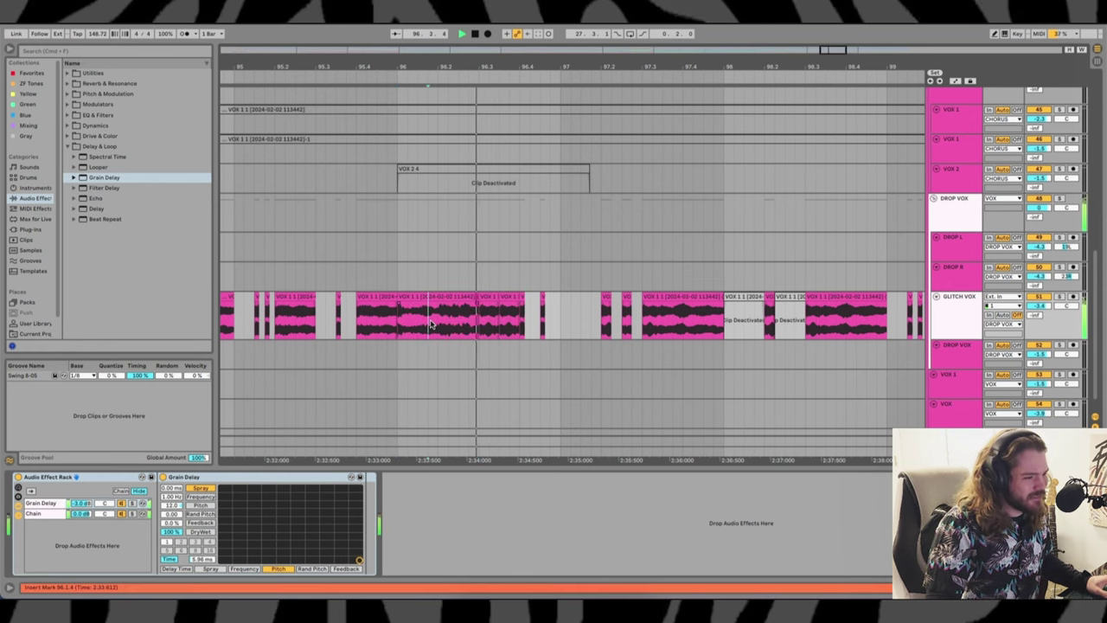
scroll(486, 318, "down", 2)
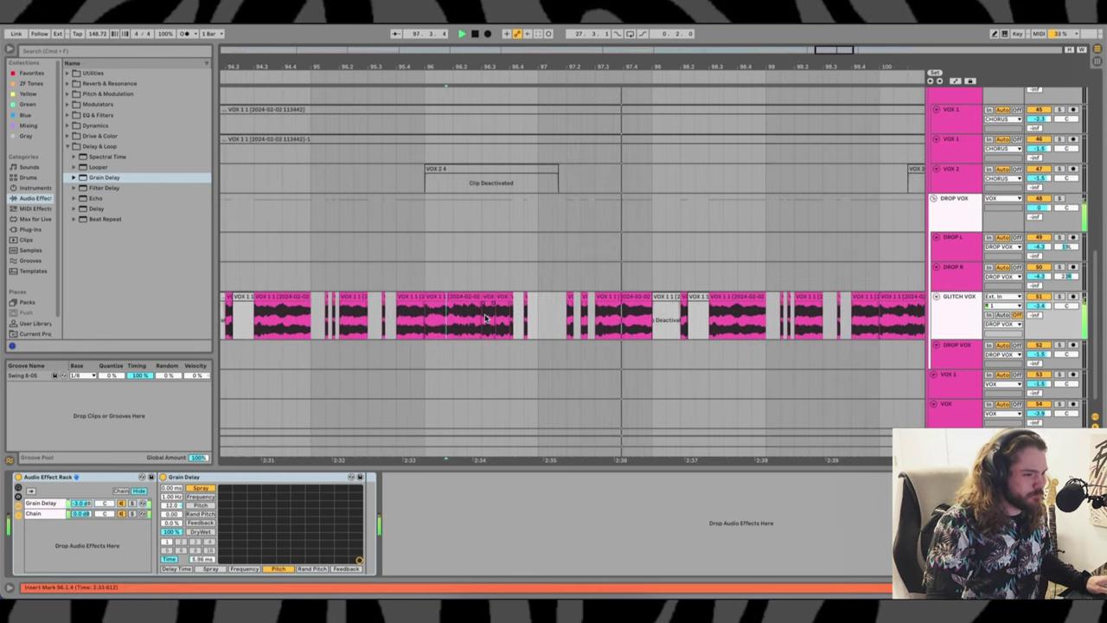
scroll(485, 319, "down", 3)
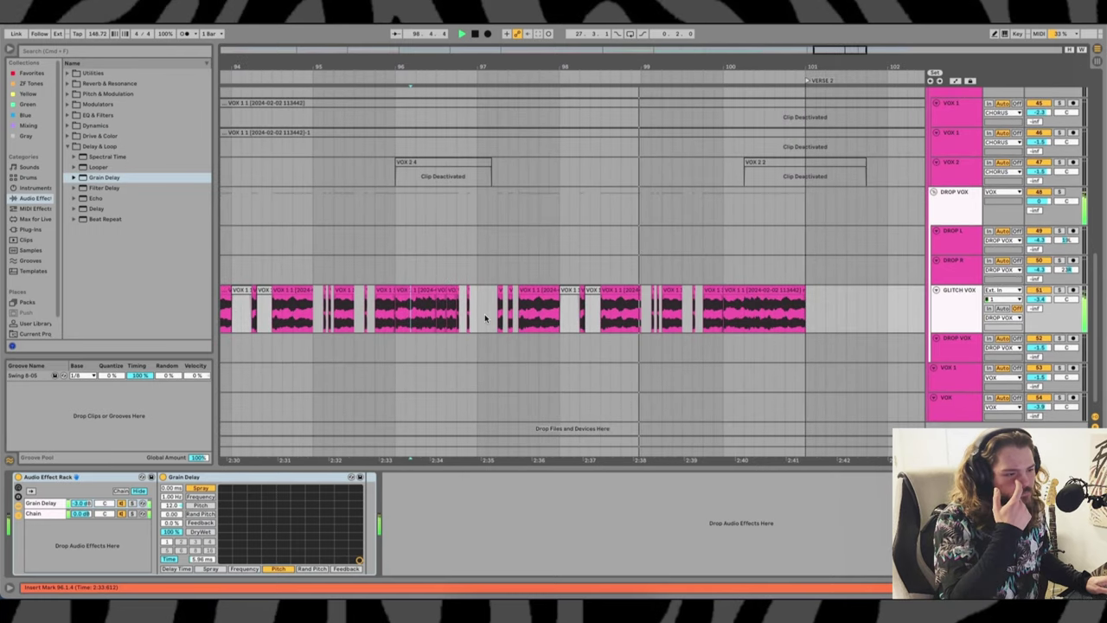
scroll(486, 318, "right", 3)
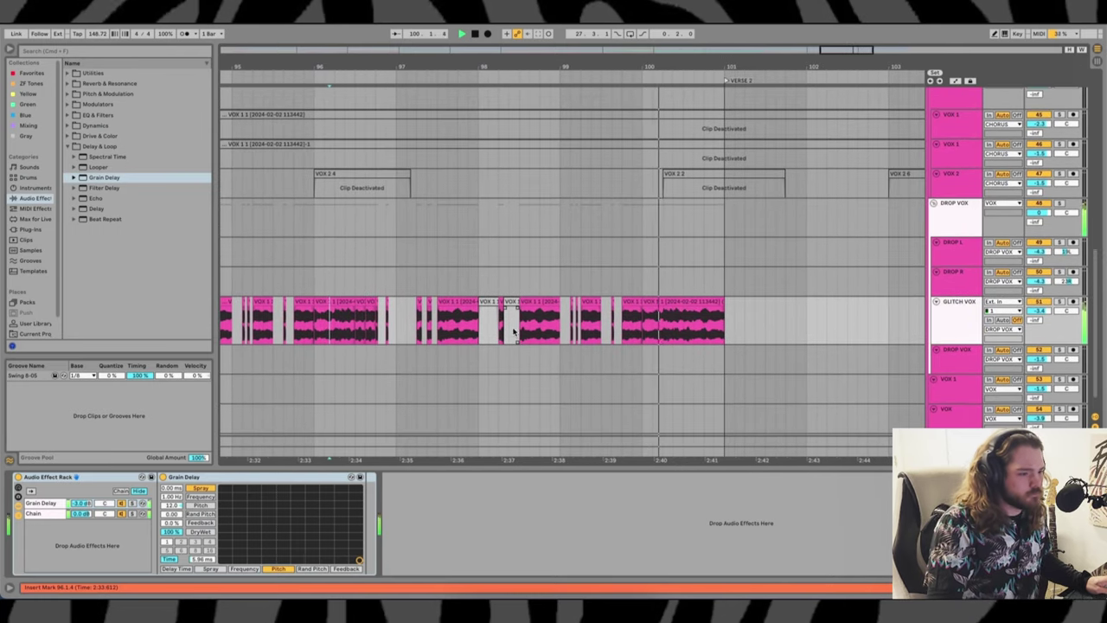
scroll(513, 331, "right", 4)
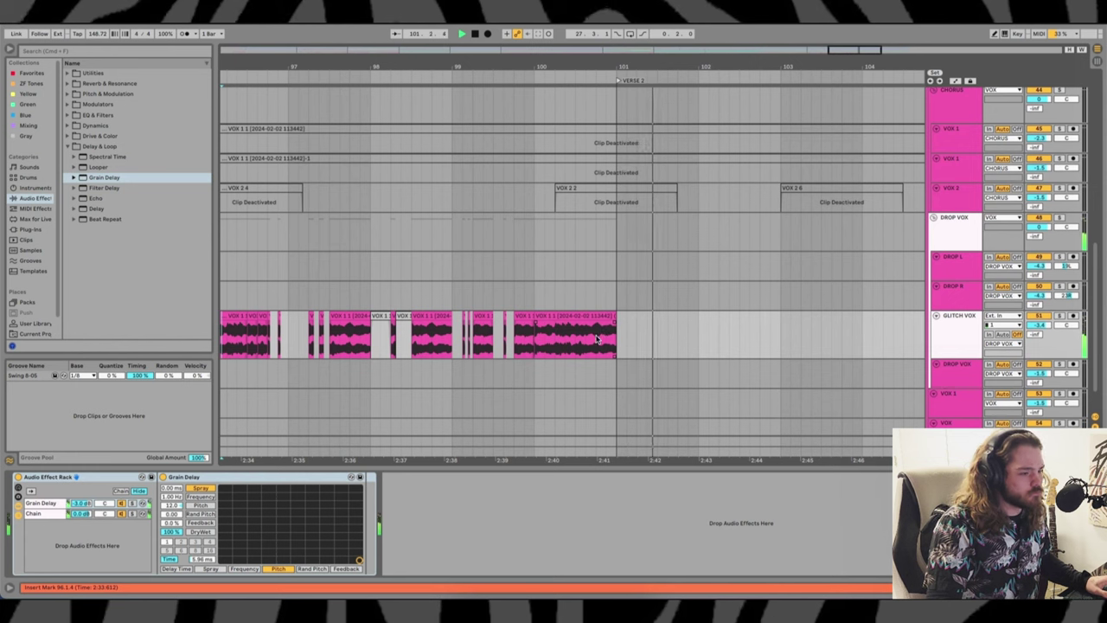
scroll(593, 342, "right", 4)
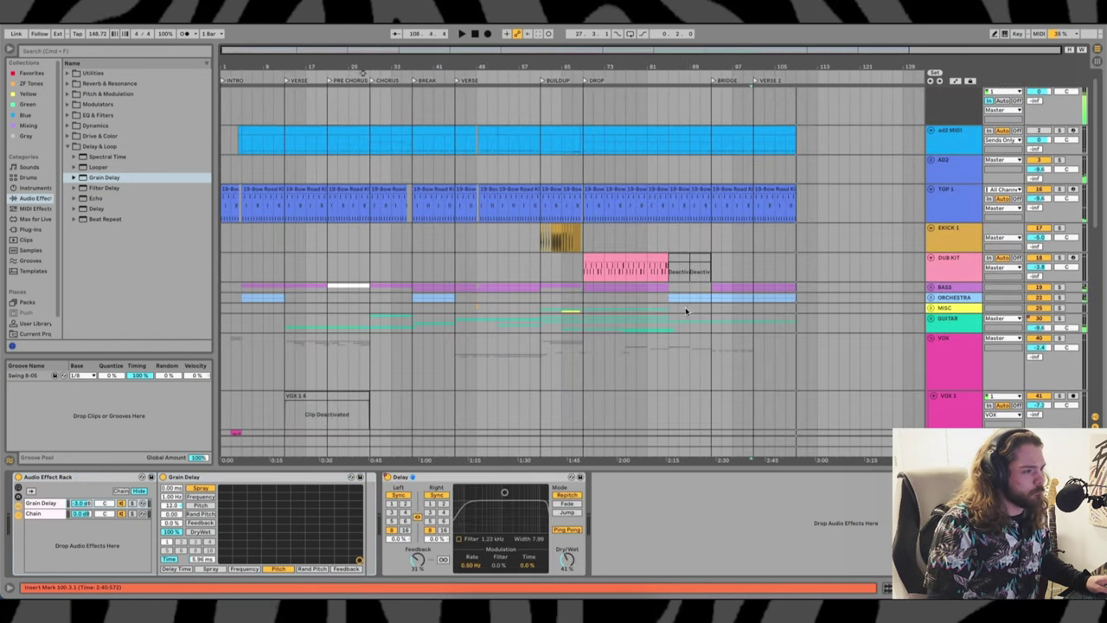
Examine the vocal and guitar tracks across the whole arrangement, from the verse vocals at bar 45 to the bridge
scroll(425, 242, "down", 3)
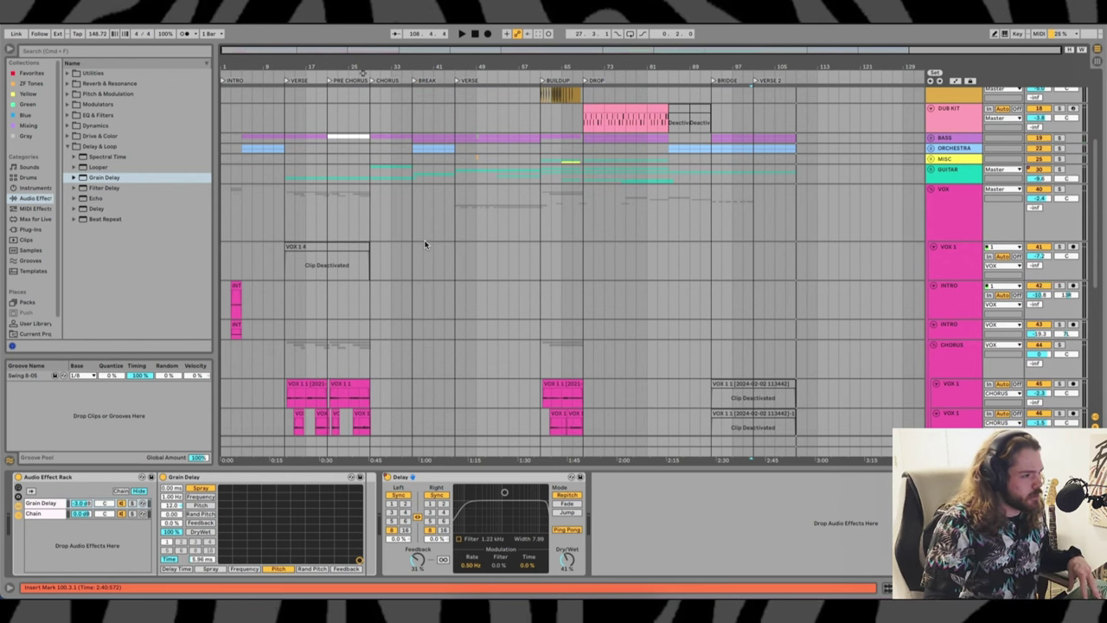
scroll(490, 229, "down", 5)
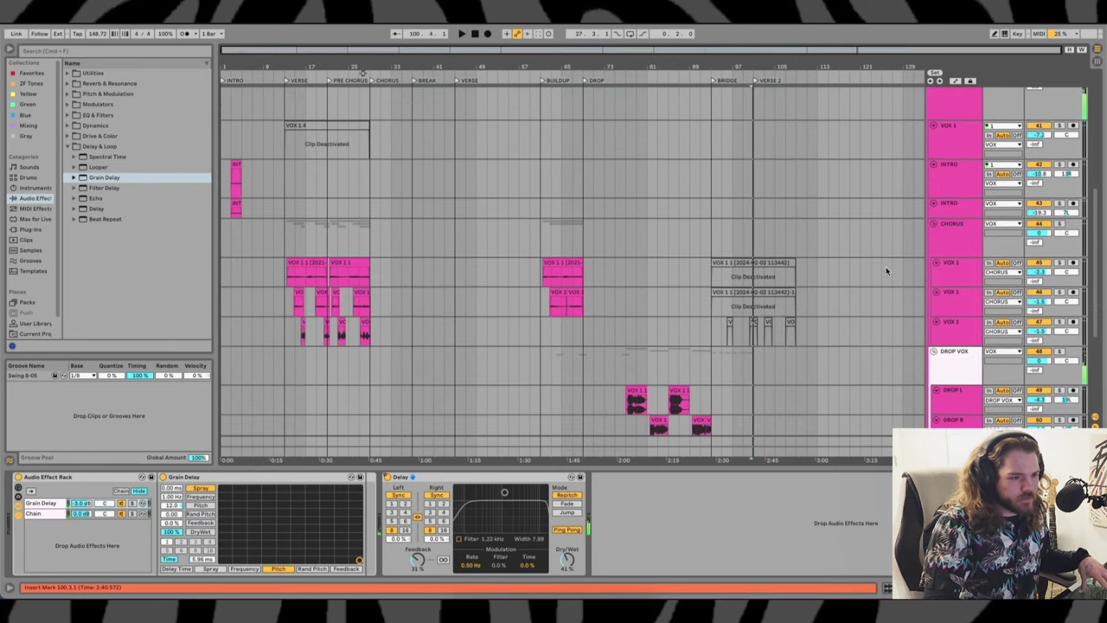
left_click(695, 239)
scroll(721, 239, "down", 5)
scroll(767, 299, "up", 3)
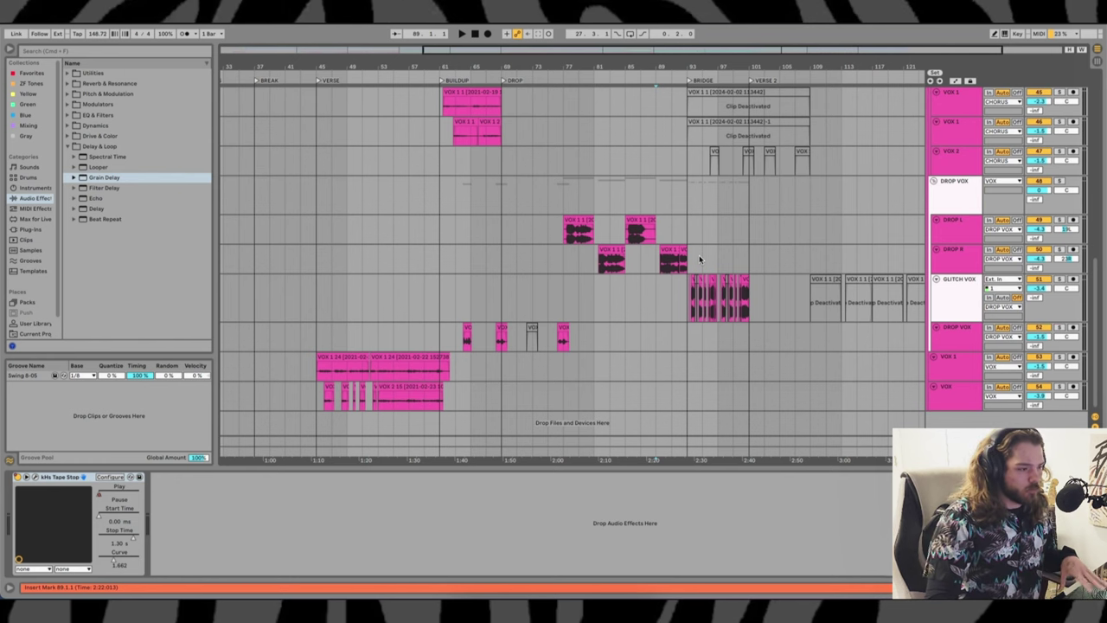
left_click(317, 373)
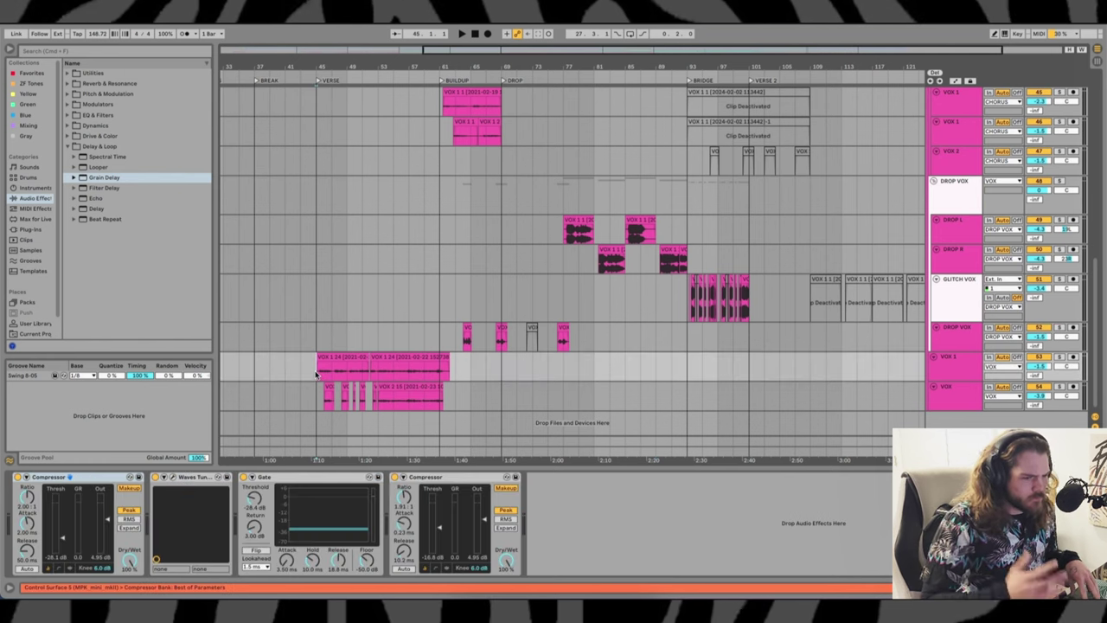
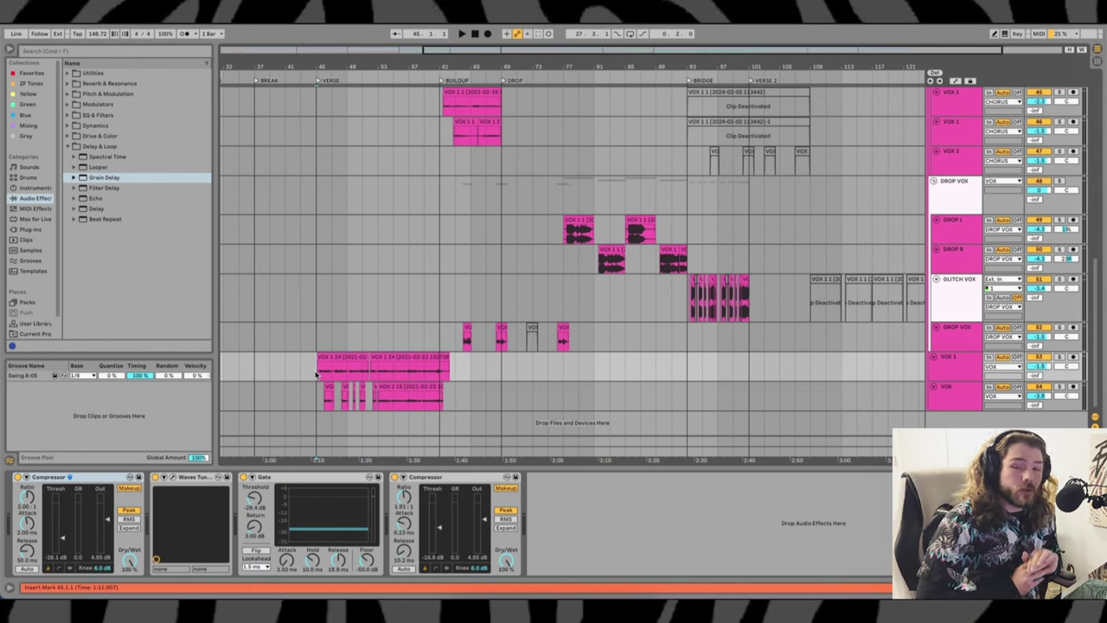
left_click_drag(316, 374, 467, 373)
left_click(461, 375)
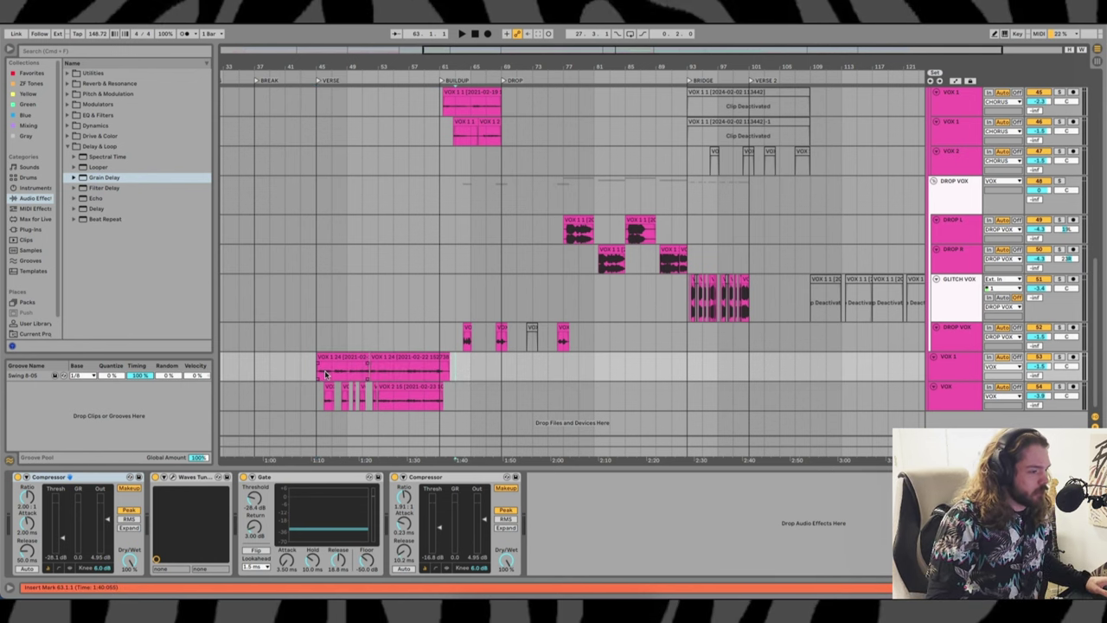
scroll(454, 160, "left", 5)
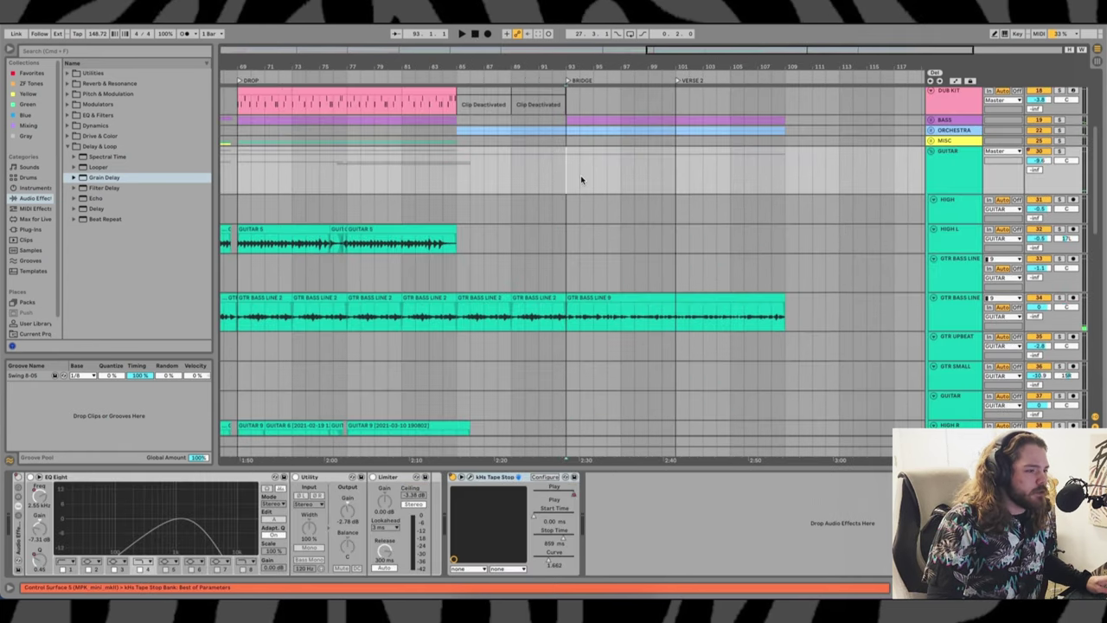
scroll(581, 179, "left", 3)
scroll(581, 179, "down", 5)
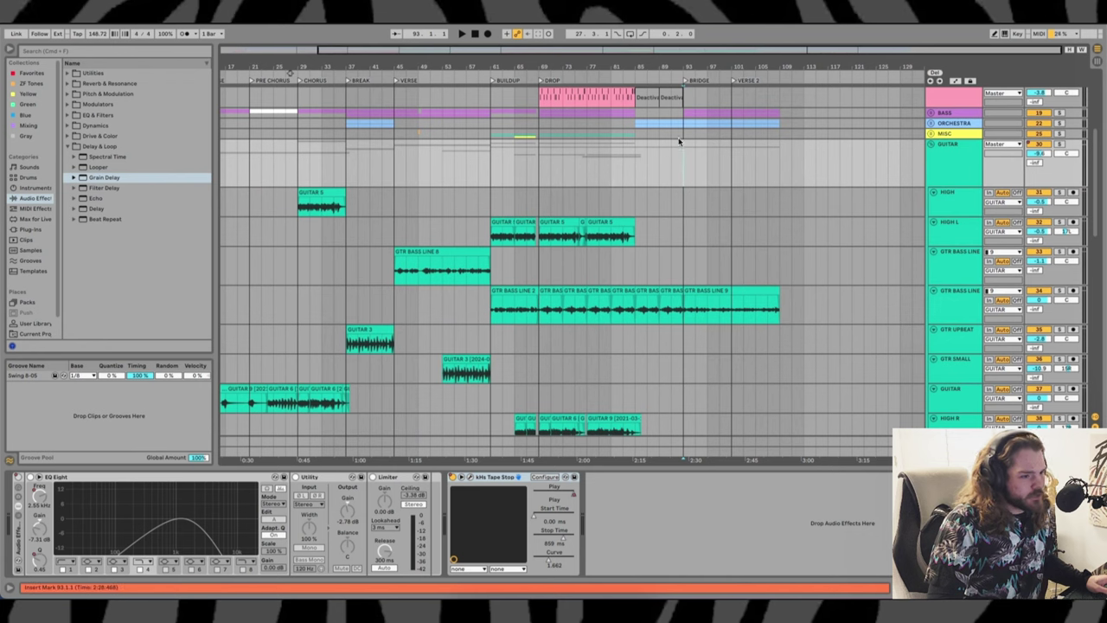
Deactivate the DROP L and DROP R clips between bars 77 and 85, plus the DROP L clip starting at bar 85
scroll(692, 180, "down", 10)
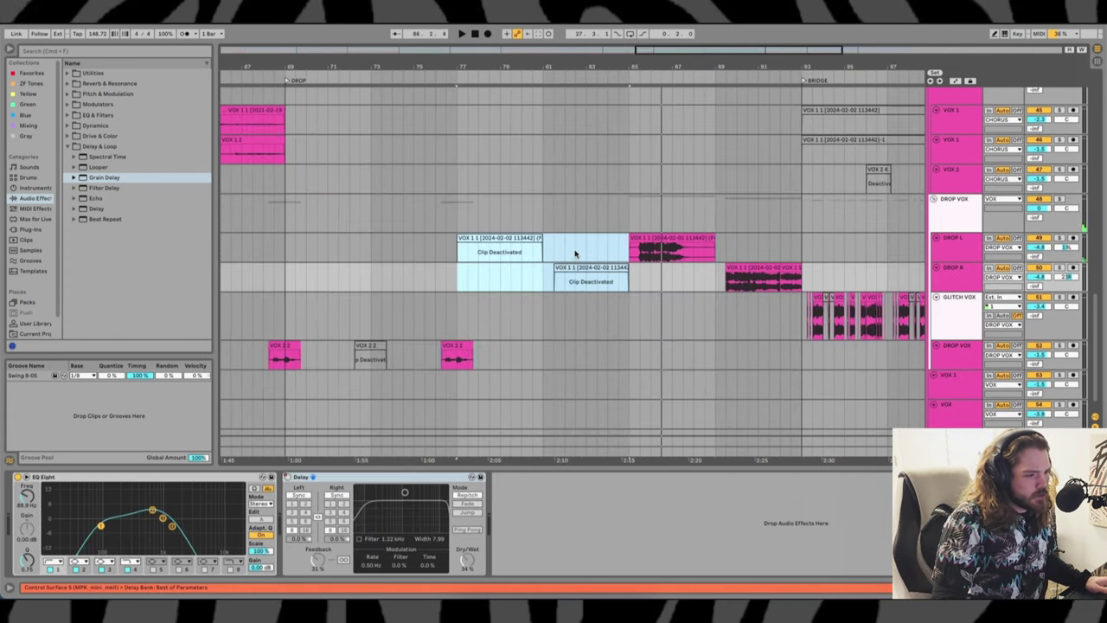
left_click(574, 252)
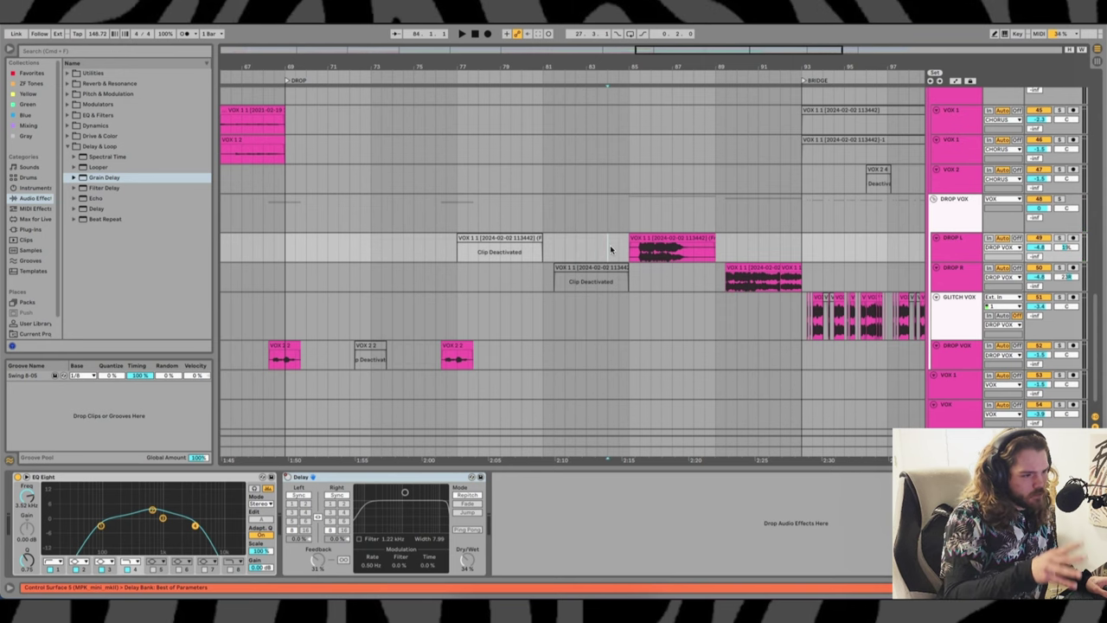
left_click(557, 220)
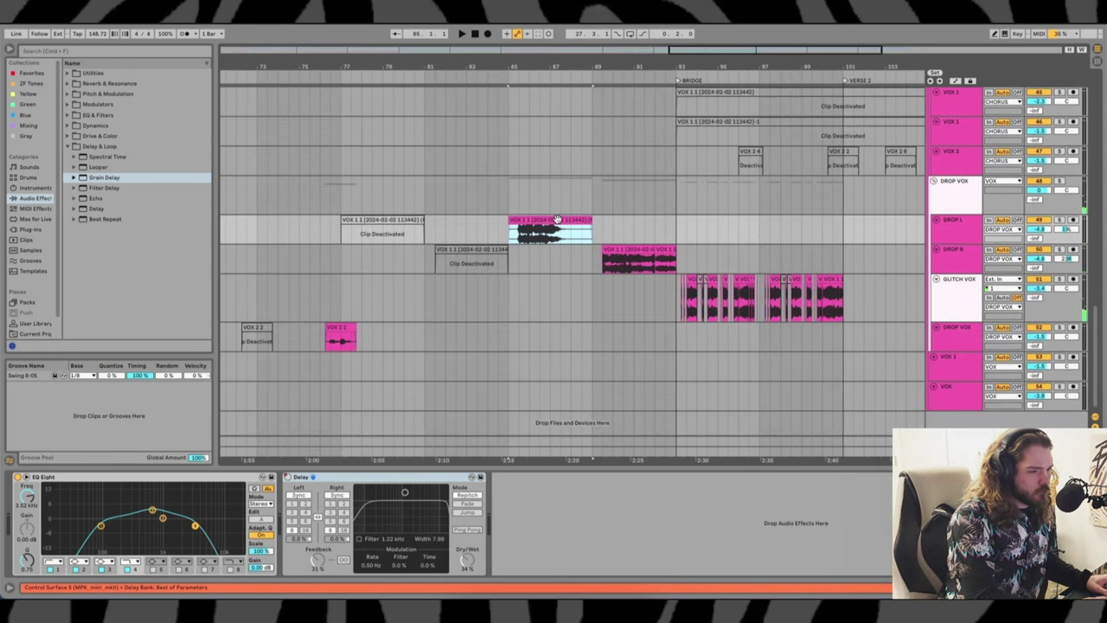
key("0")
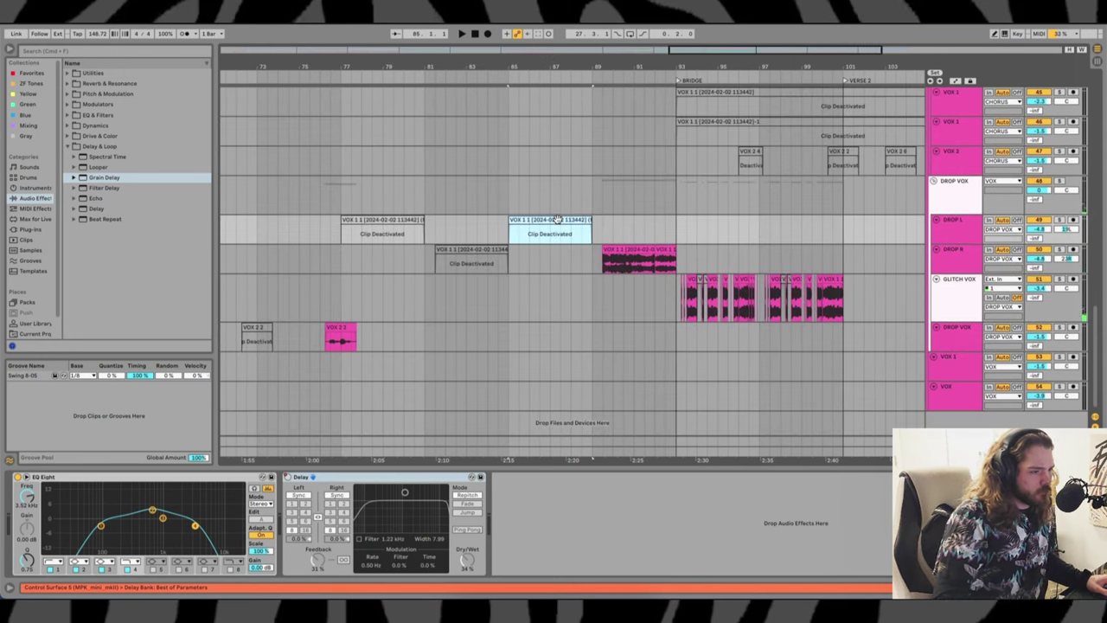
Play the drop's ending from 84.1.1 into the bridge while checking the violin, guitar and vocal tracks, and stop playback
left_click(488, 193)
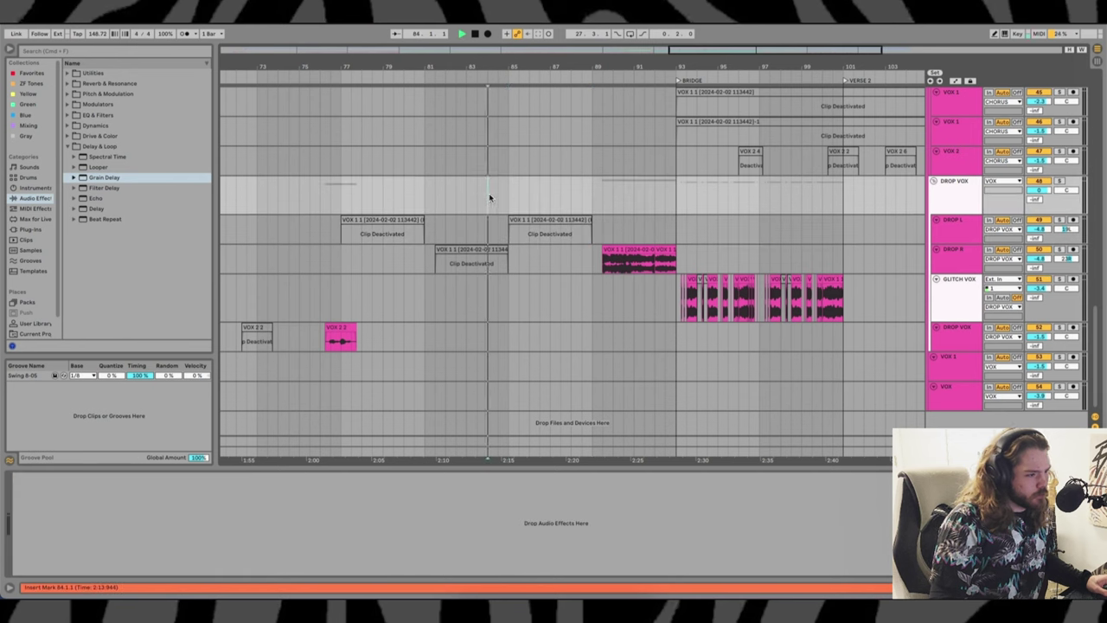
key("space")
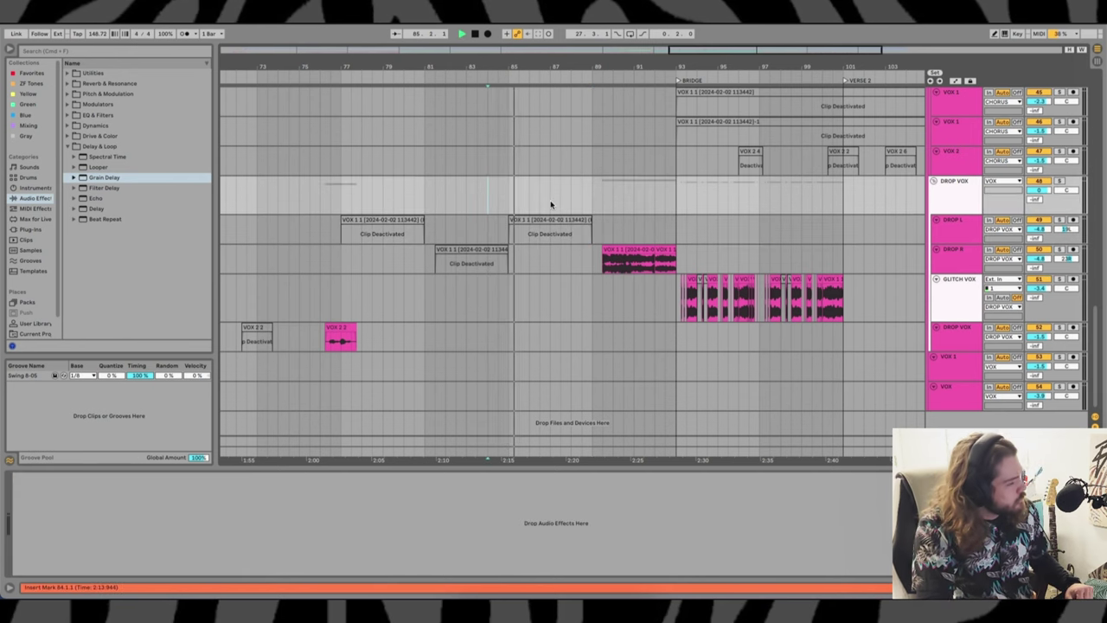
scroll(540, 226, "up", 10)
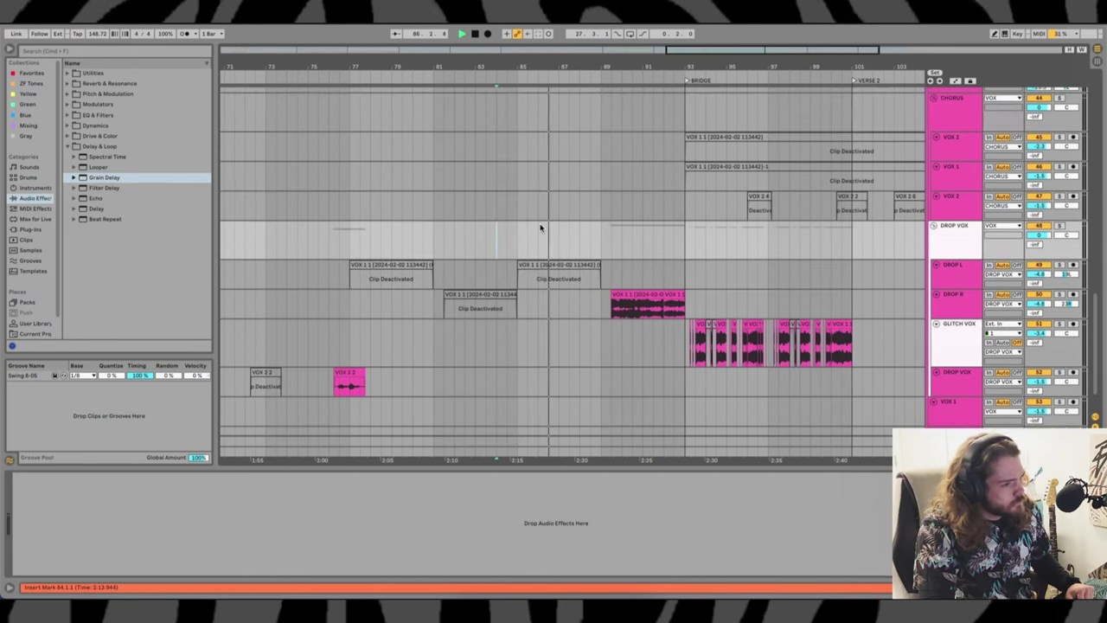
scroll(567, 313, "up", 5)
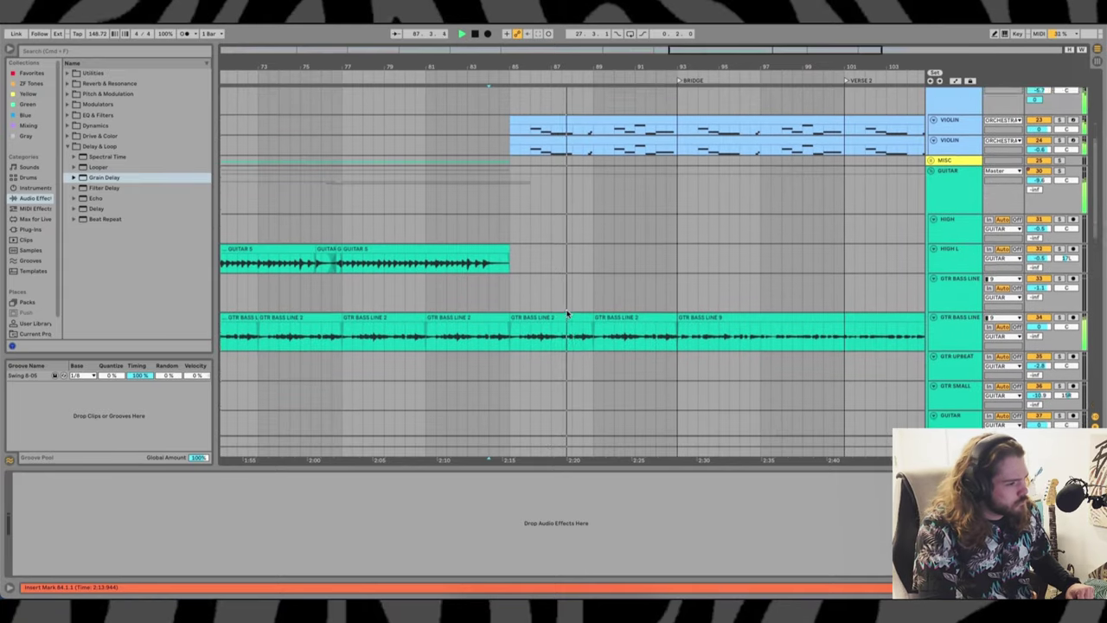
scroll(623, 237, "down", 15)
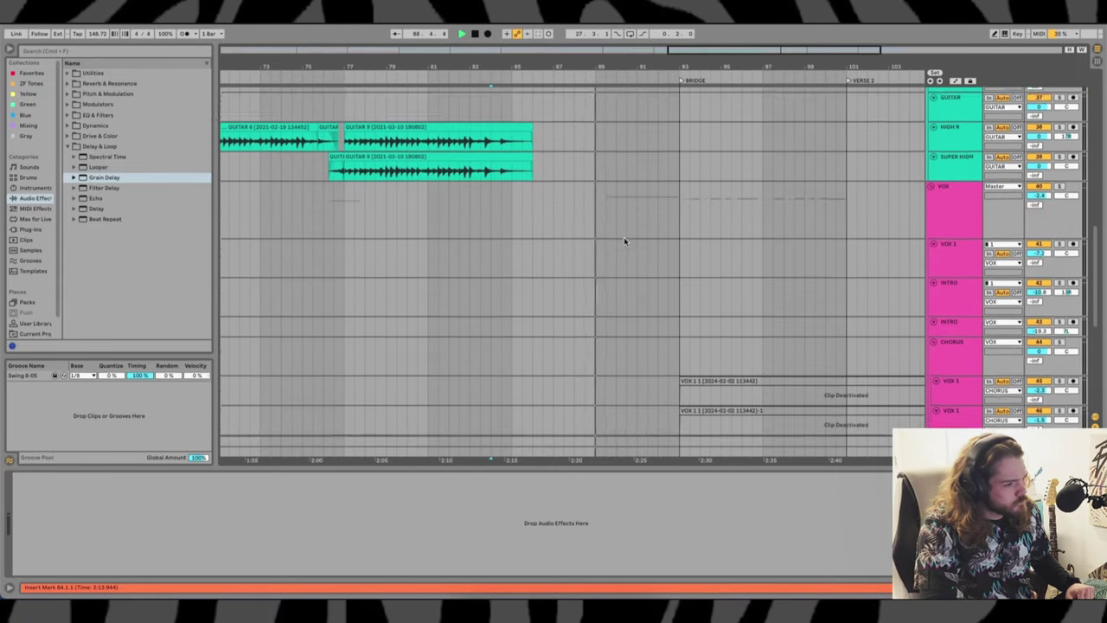
scroll(623, 240, "down", 3)
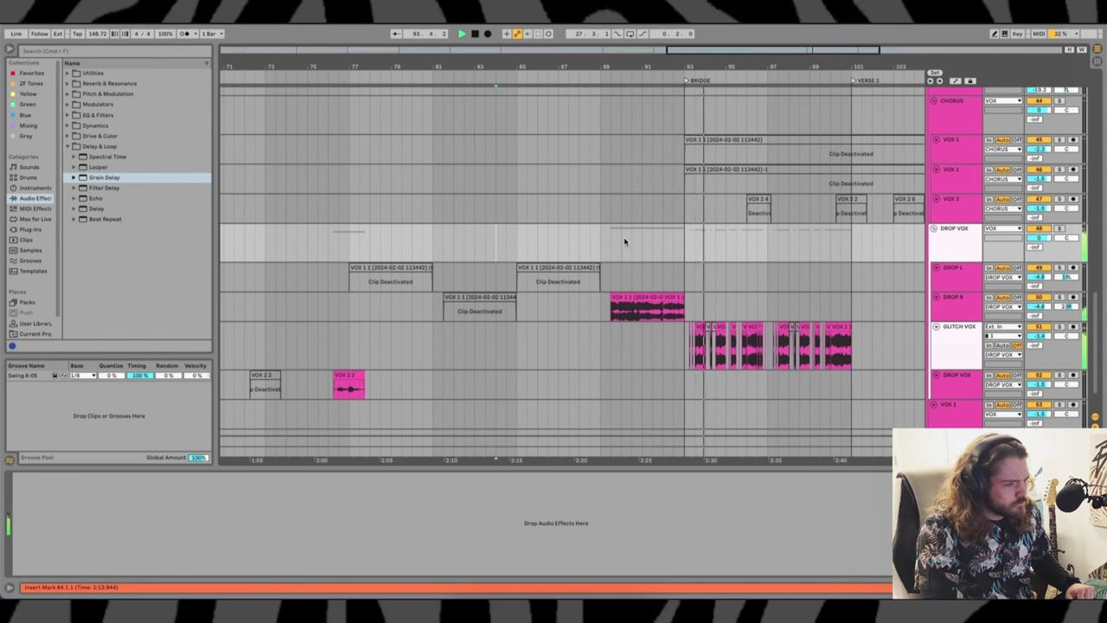
scroll(665, 263, "up", 10)
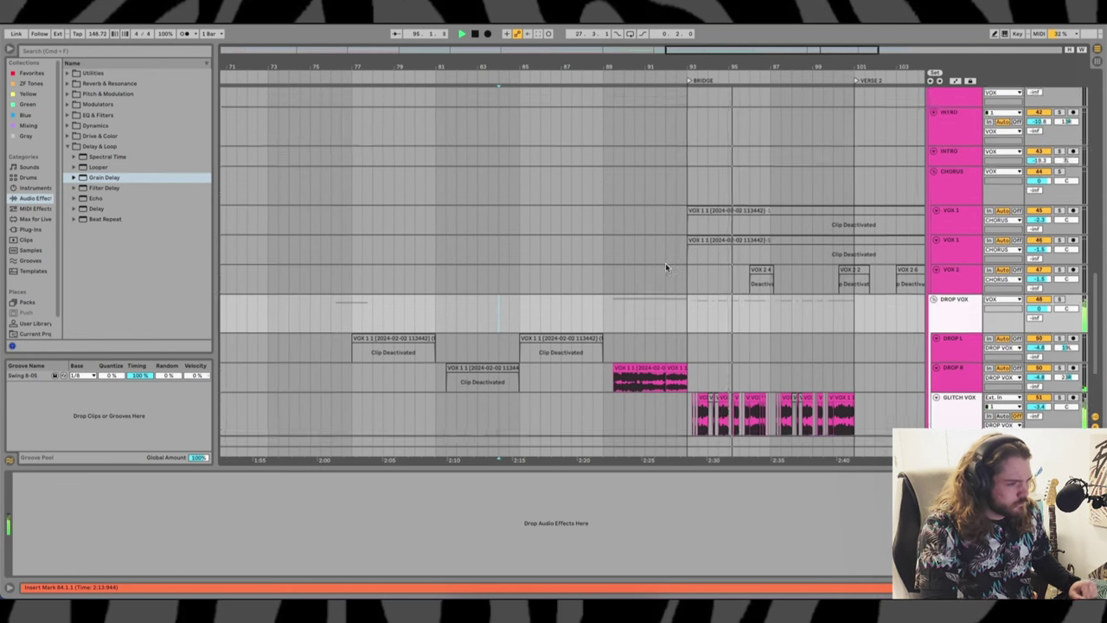
key("space")
Deactivate the ad2 MIDI drum clips from 85.1.1 to 93.1.1
left_click(472, 144)
right_click(568, 140)
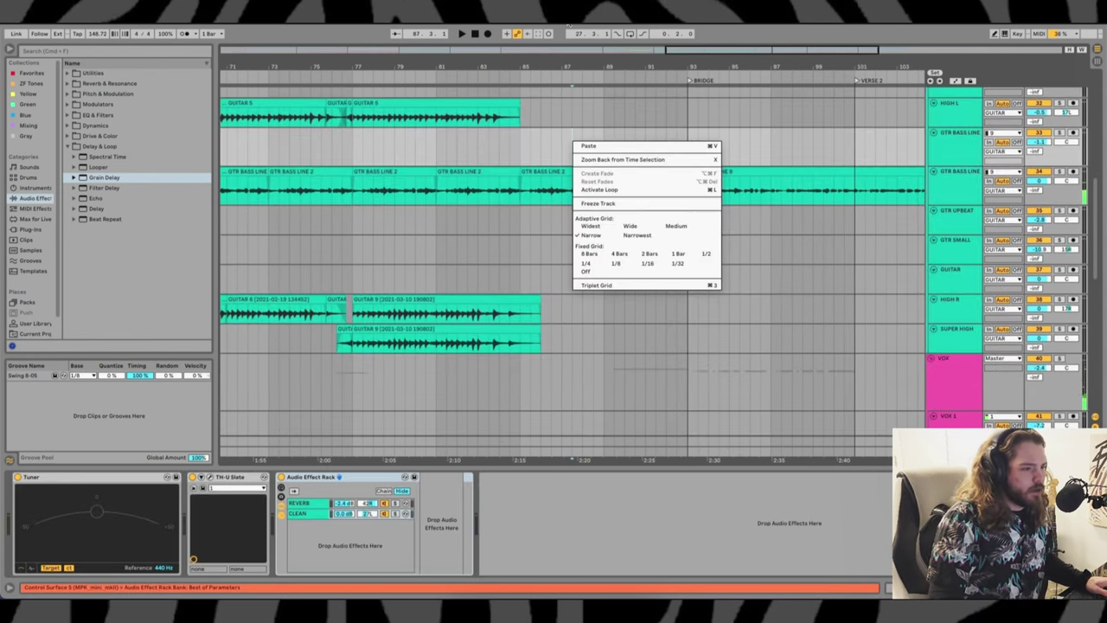
left_click(476, 147)
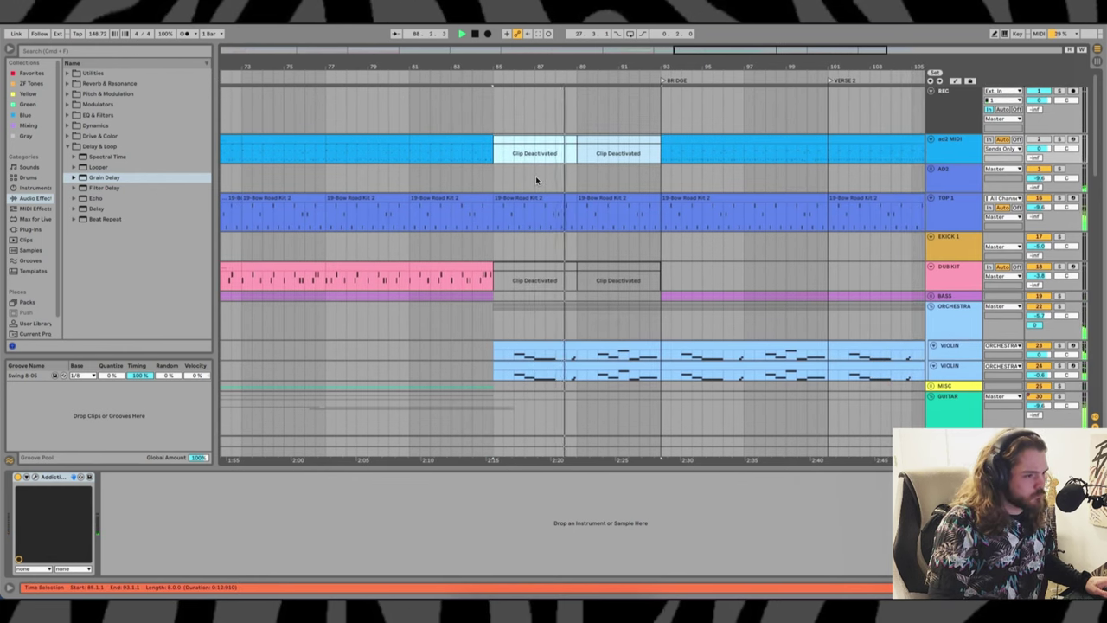
Listen to bars 85 to 93 leading into the bridge while checking the TOP 1, orchestra and guitar tracks, and stop playback
scroll(675, 190, "down", 1)
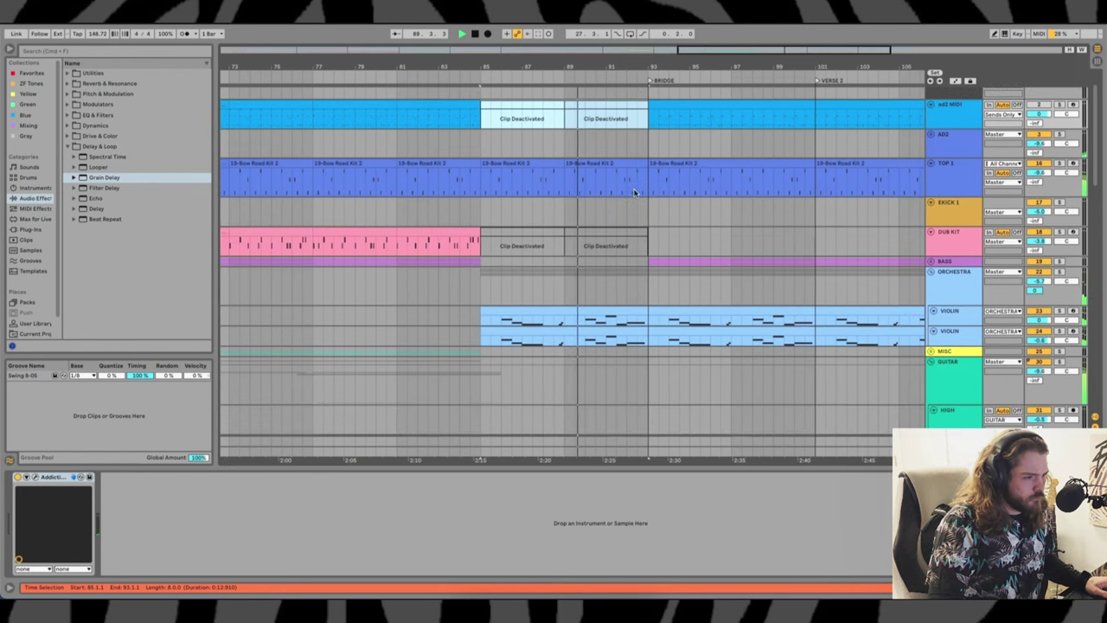
left_click(919, 177)
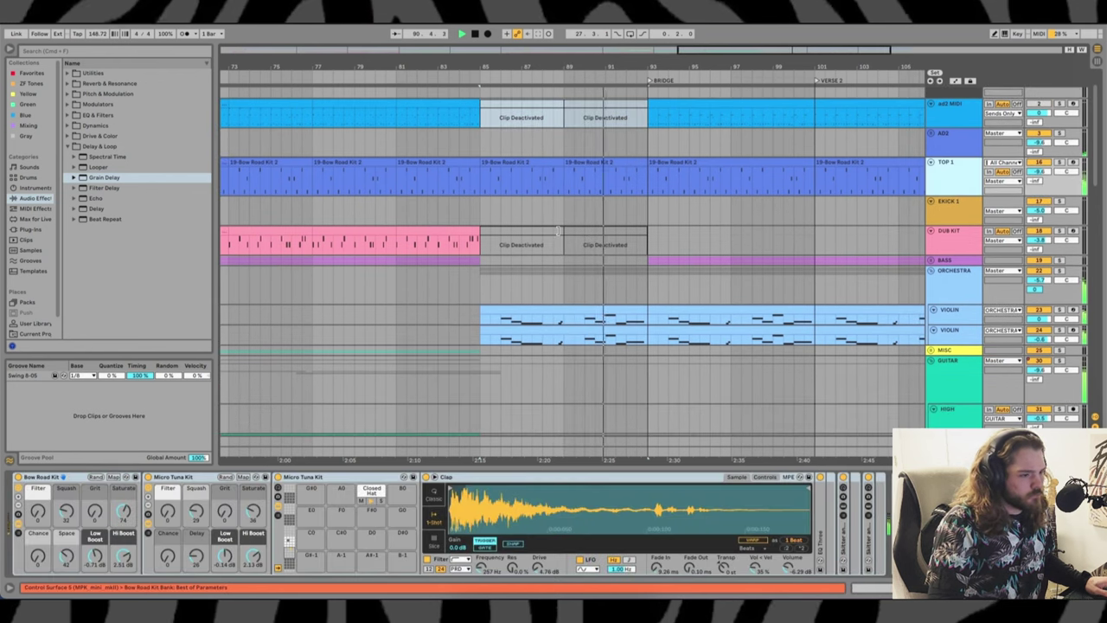
scroll(558, 230, "down", 3)
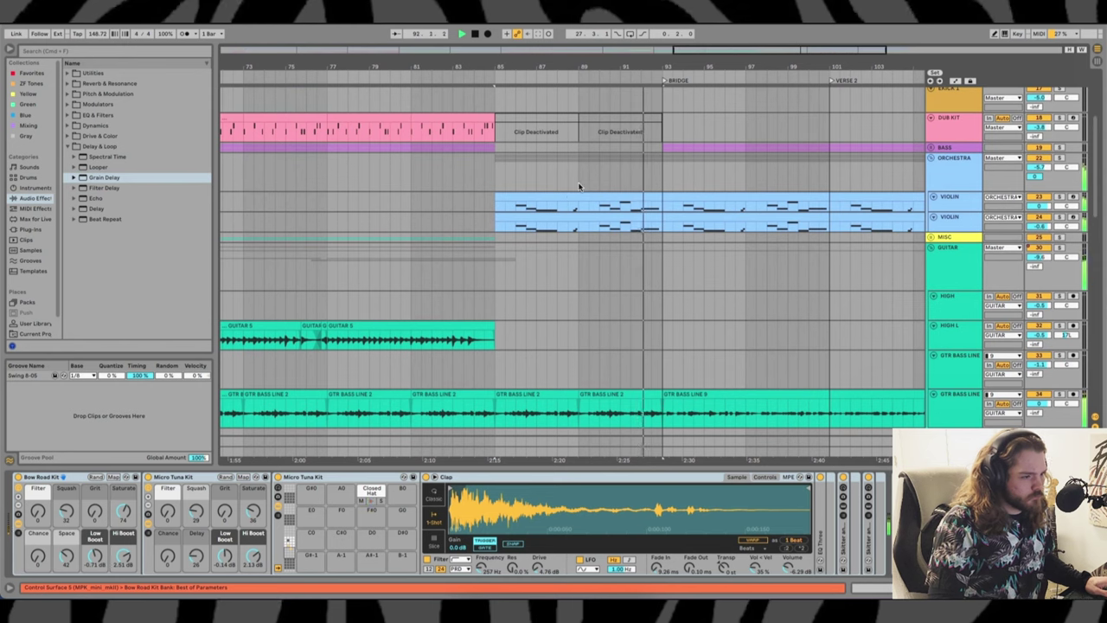
scroll(605, 208, "up", 3)
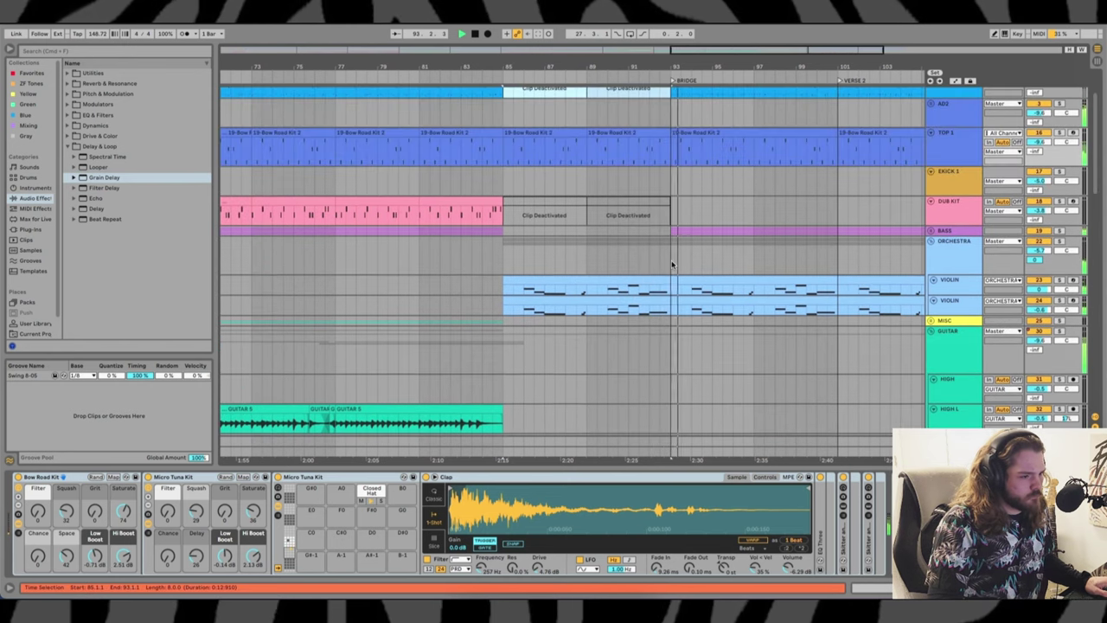
left_click(649, 265)
scroll(649, 265, "up", 3)
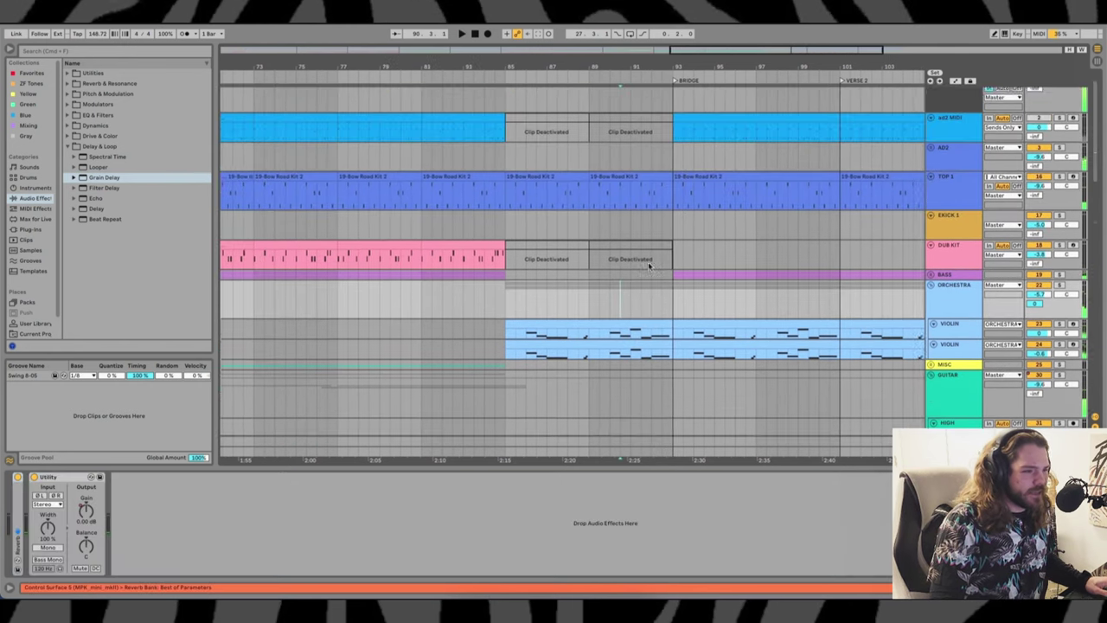
Automate the TOP 1 track's Audio Effect Rack so the device is switched on from bar 85 to the bridge at bar 93
left_click(632, 185)
scroll(632, 185, "down", 3)
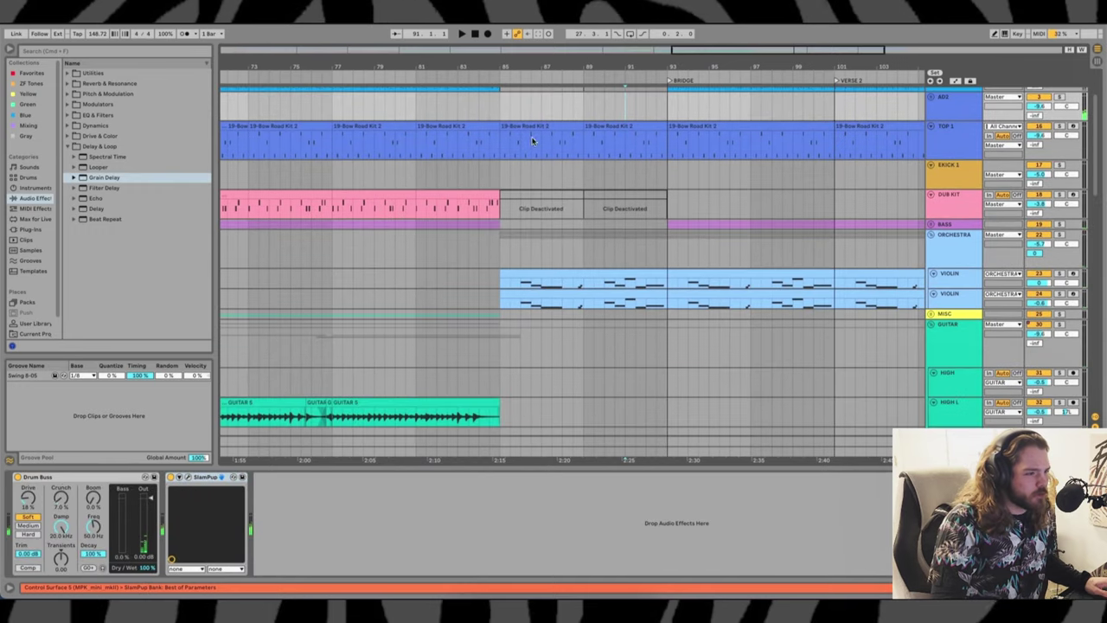
left_click(525, 122)
left_click(946, 143)
scroll(699, 526, "down", 3)
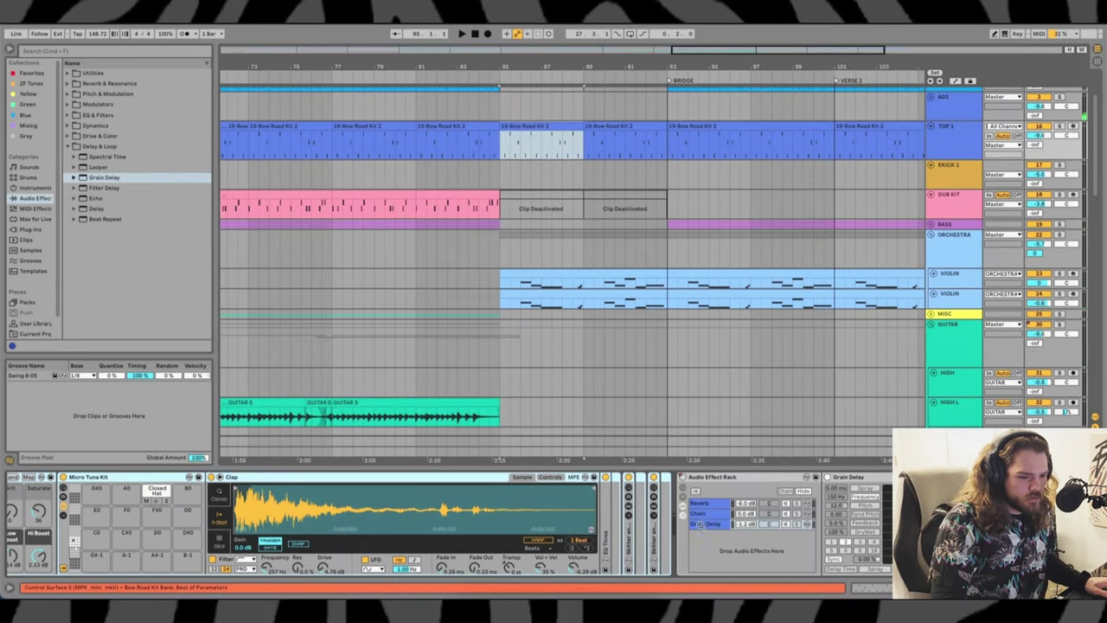
right_click(681, 477)
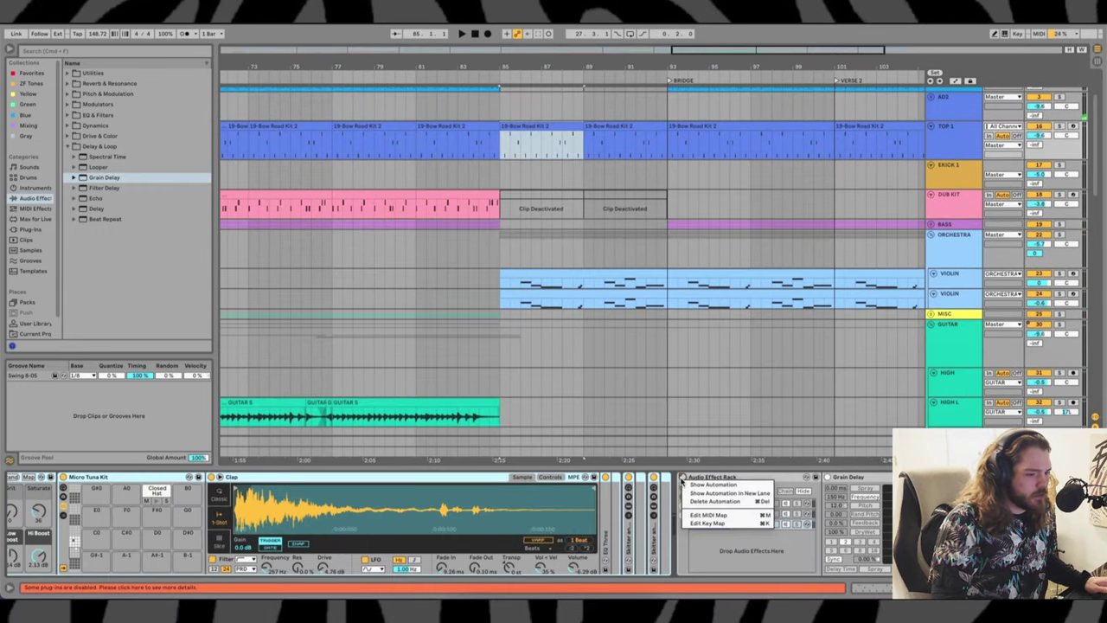
left_click(690, 486)
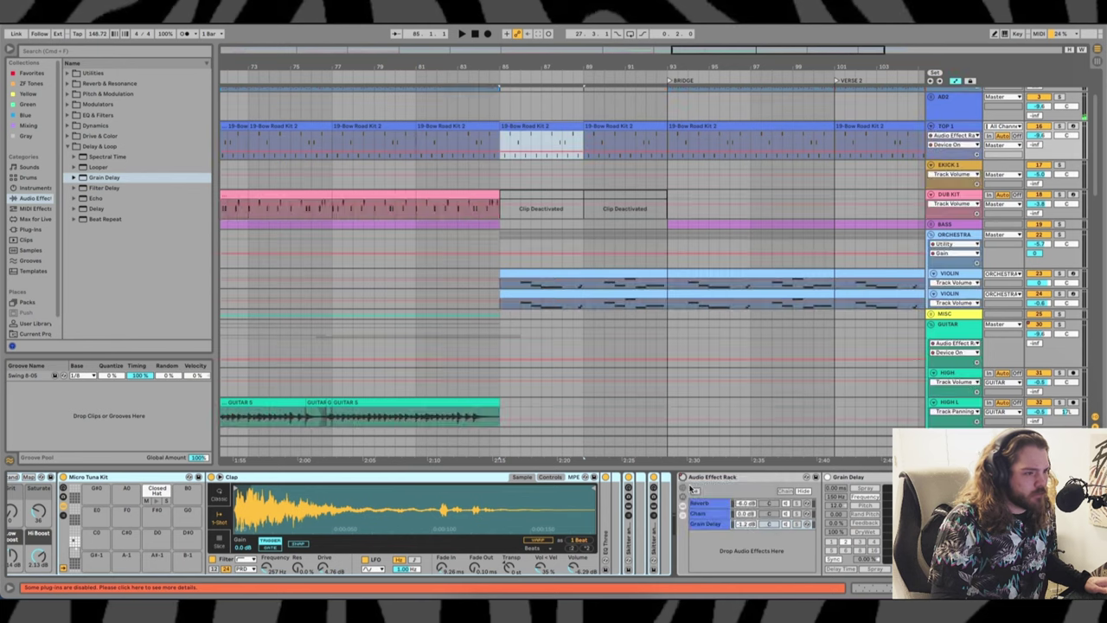
left_click(499, 155)
left_click_drag(510, 153, 499, 139)
Play the arrangement from 84.1.1 to hear the rack automation, and hide the automation lanes
left_click(482, 106)
key("space")
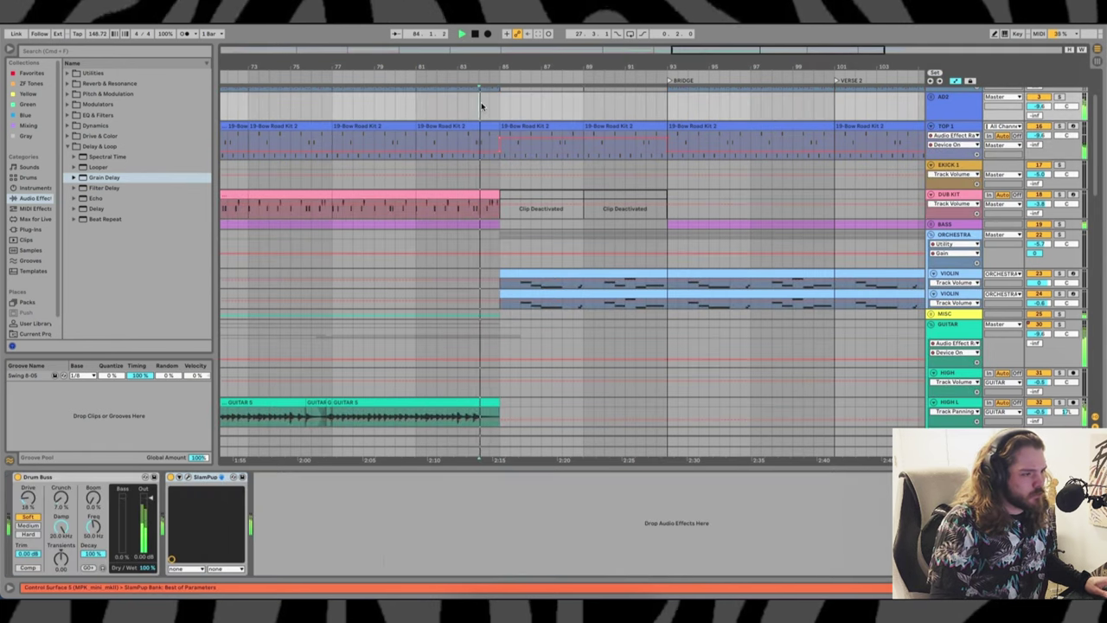
scroll(537, 128, "up", 2)
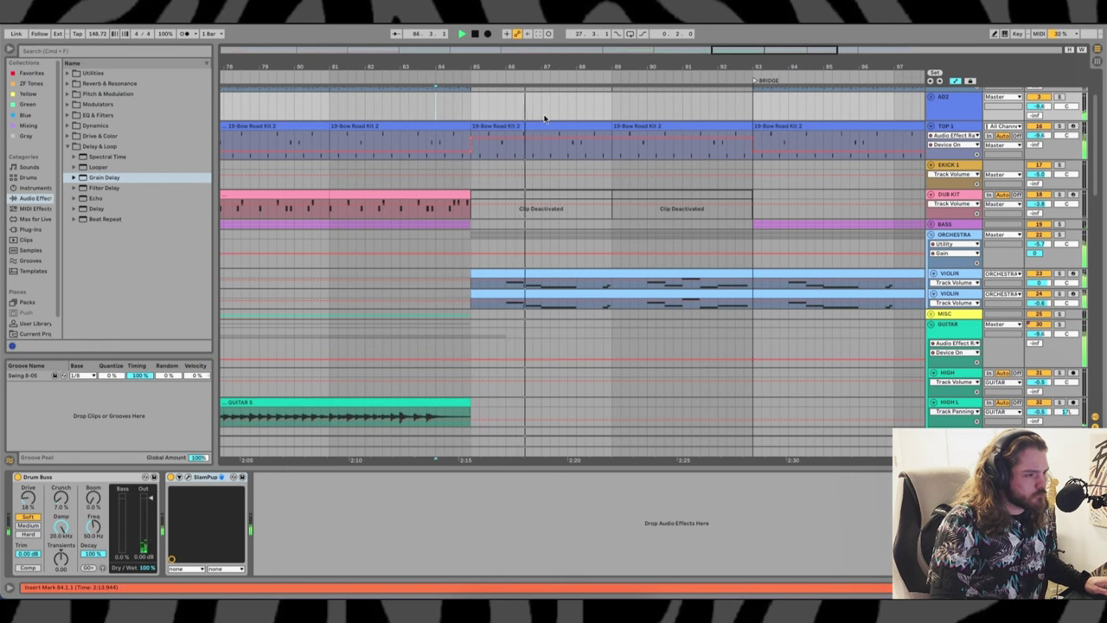
key("a")
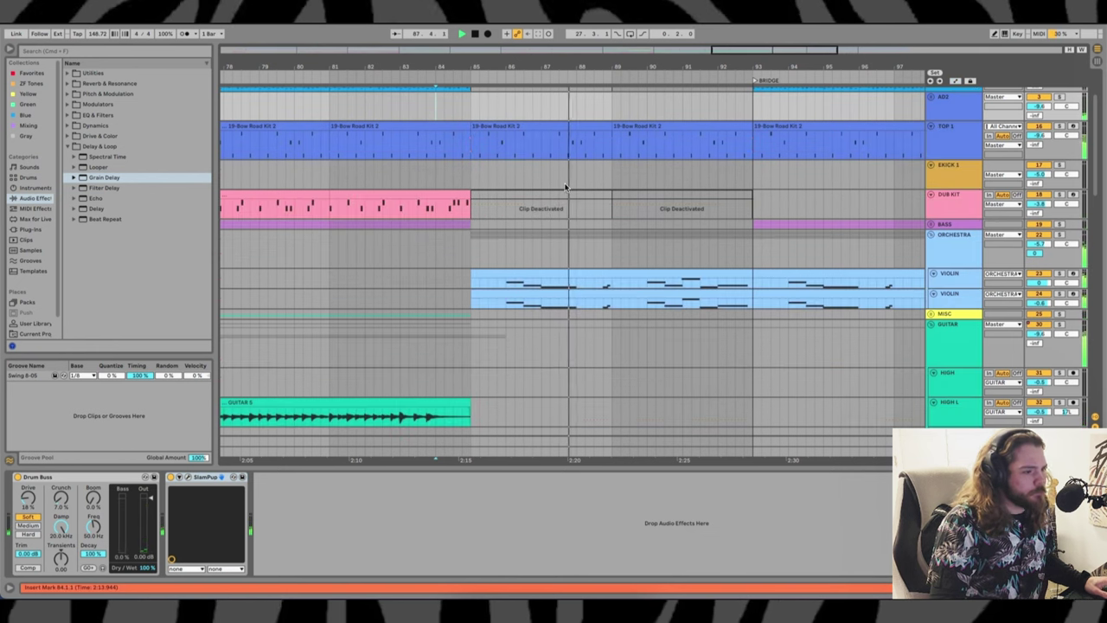
Move the GTR BASS LINE 9 clip from the bridge at bar 93 to bars 85 to 93, replacing the clips there
scroll(527, 251, "down", 10)
scroll(556, 202, "up", 5)
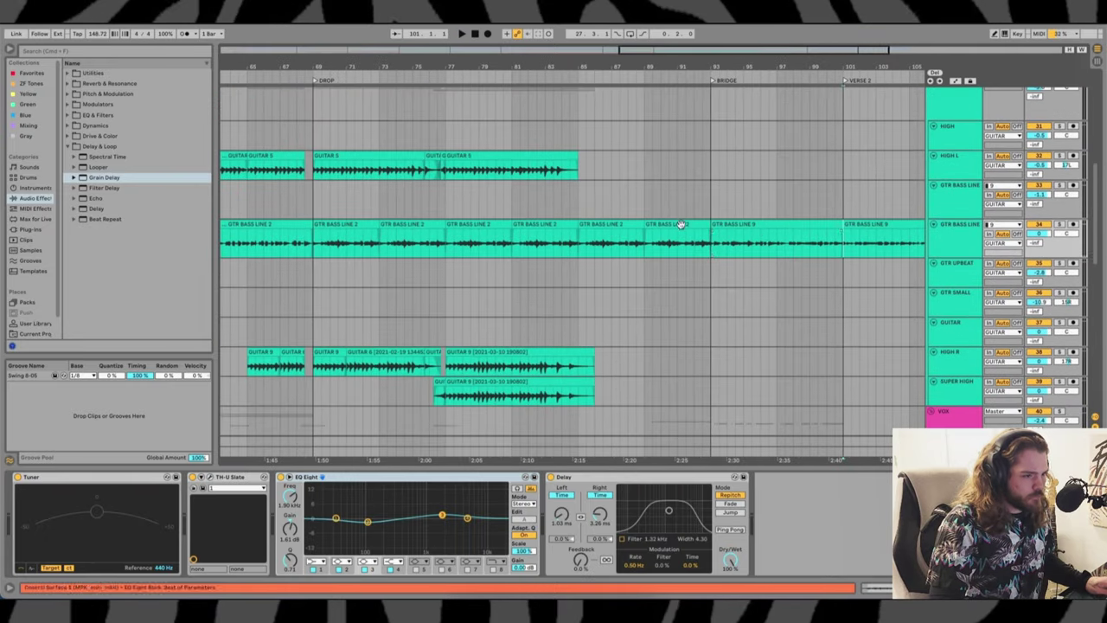
left_click_drag(774, 227, 648, 231)
Listen from 83.1.1 to how the moved GTR BASS LINE 9 clip leads into the bridge
left_click(547, 191)
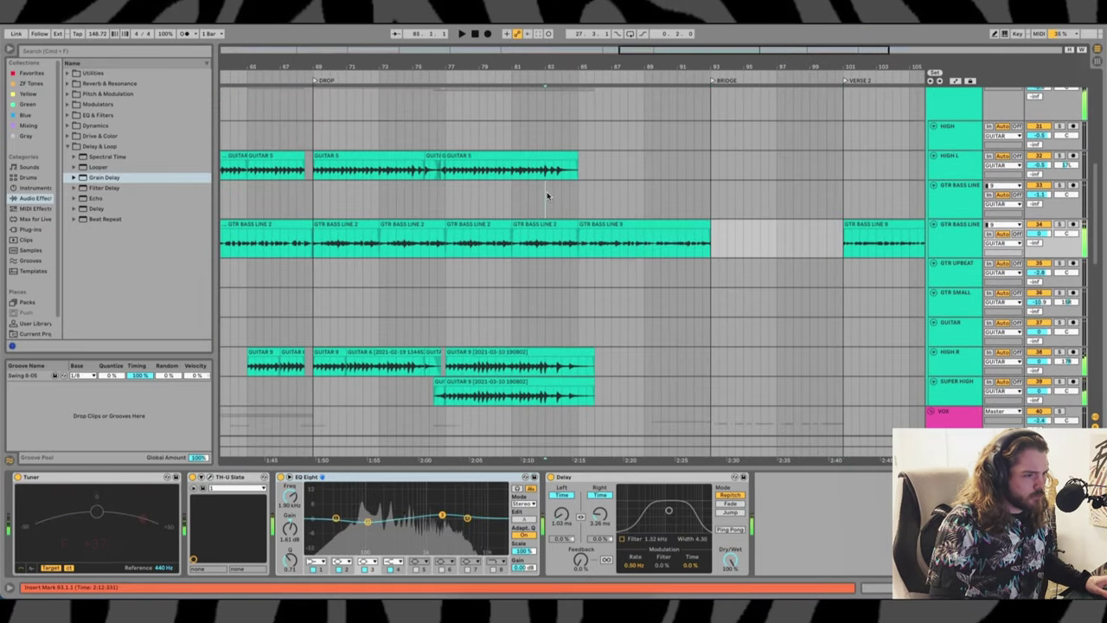
key("space")
scroll(613, 222, "up", 5)
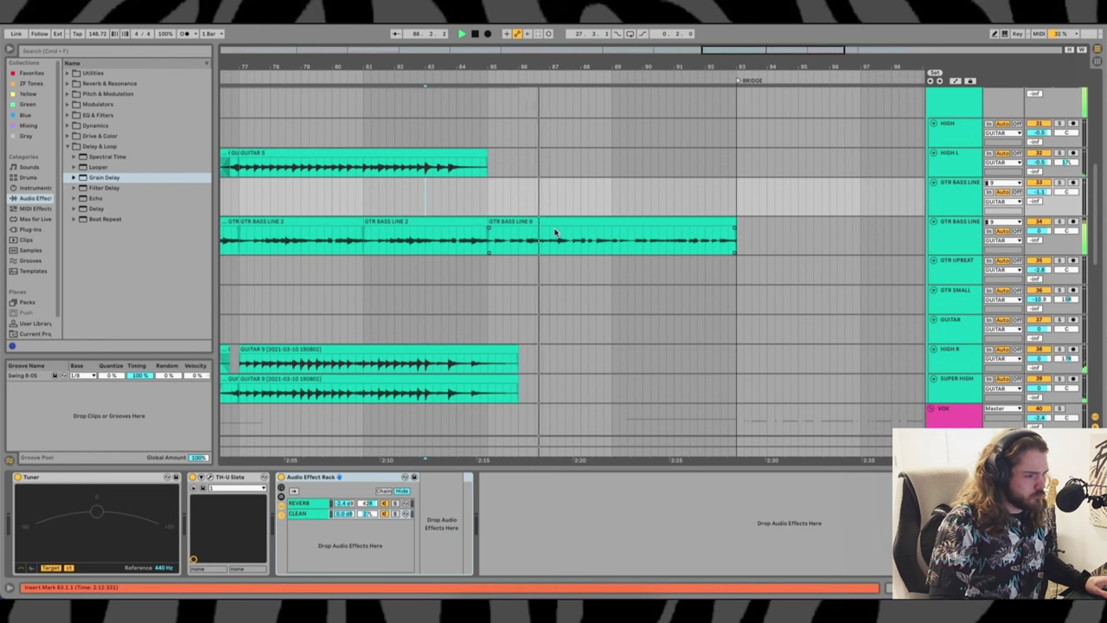
scroll(554, 231, "right", 1)
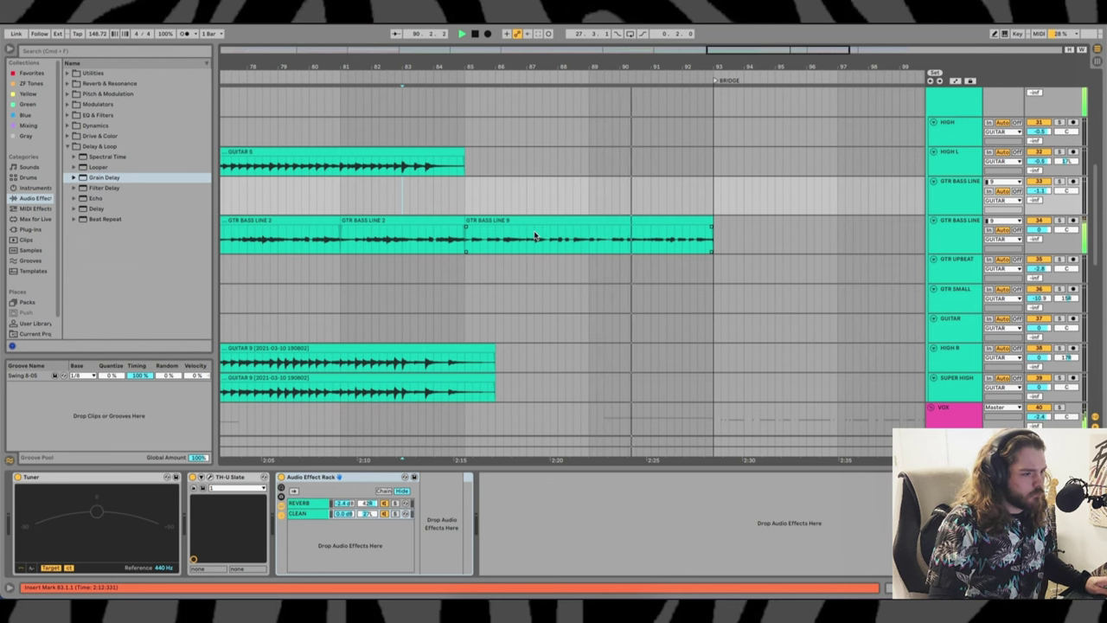
scroll(534, 235, "right", 1)
scroll(535, 236, "right", 4)
scroll(534, 235, "up", 1)
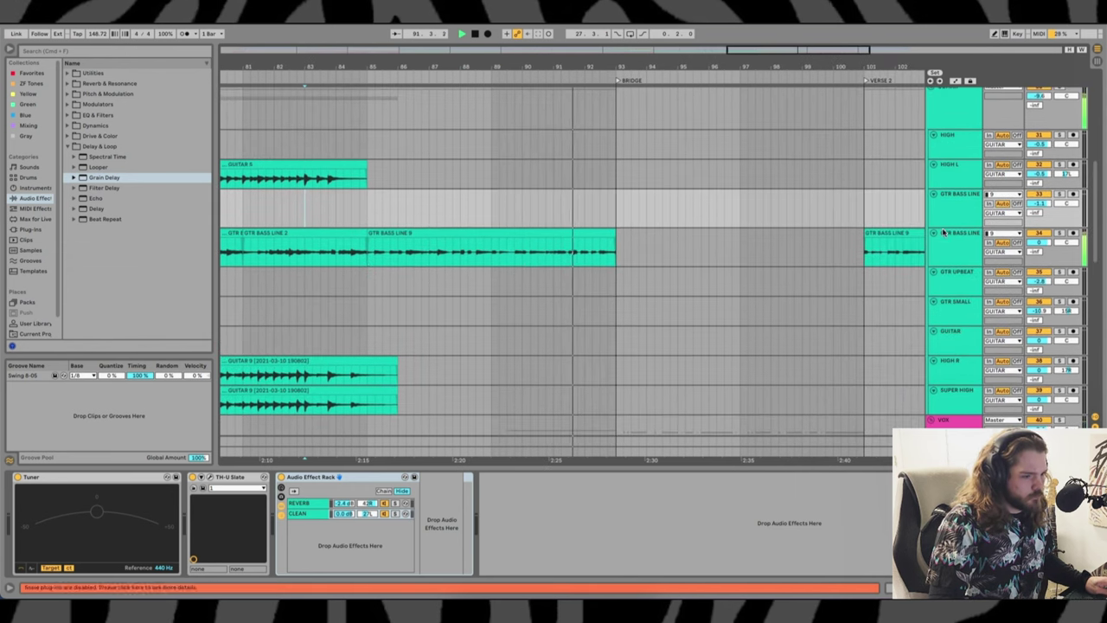
Duplicate the GTR BASS LINE 9 clip to fill the bridge from bar 93 to 101
left_click(575, 231)
key("ctrl+d")
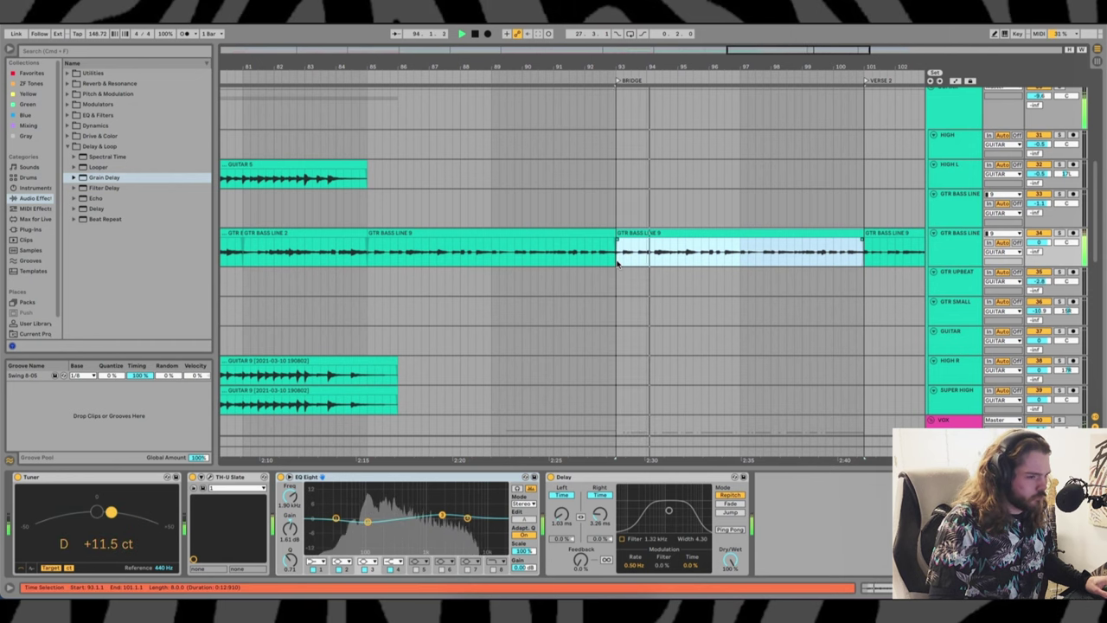
left_click(419, 199)
Anchor the start of the GTR BASS LINE 9 clip at bar 85 with a warp marker and pull its late note onto 4.2
scroll(419, 199, "left", 4)
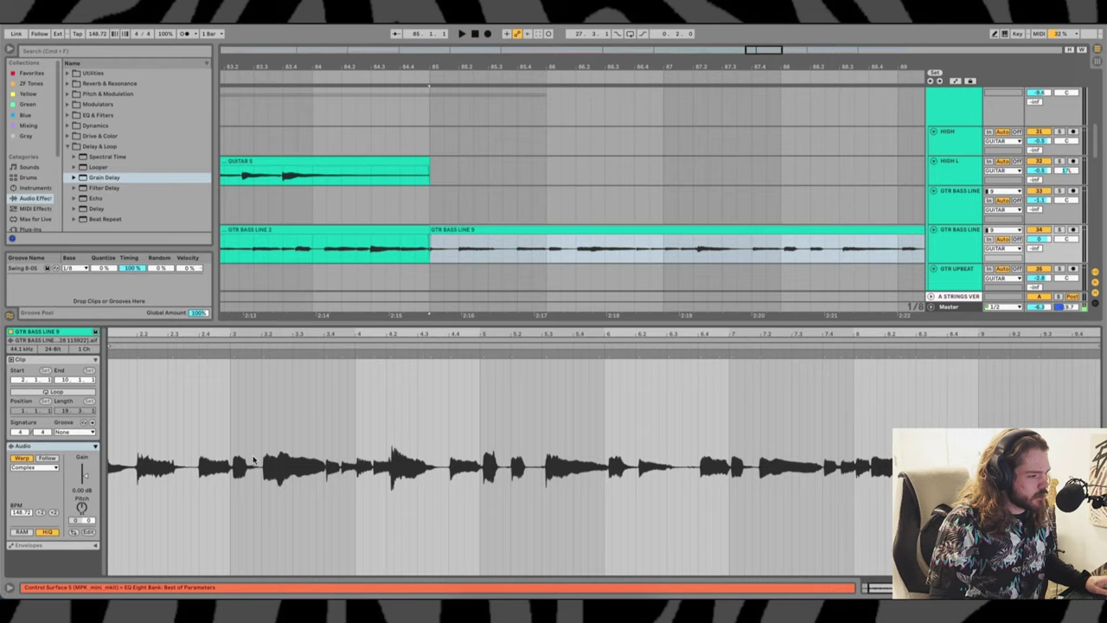
scroll(292, 429, "up", 2)
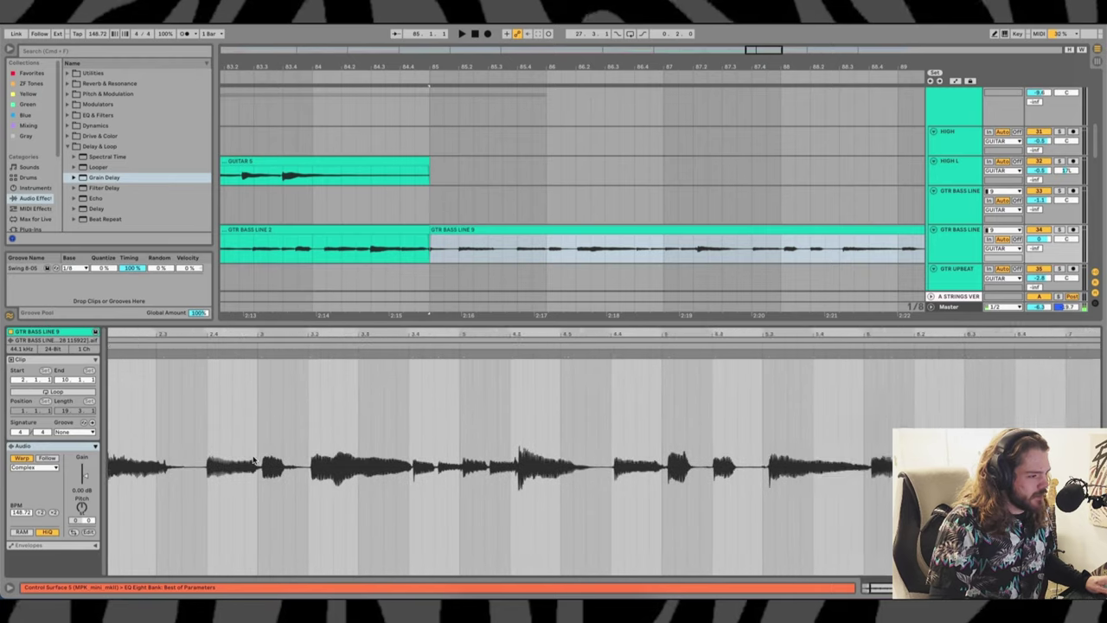
scroll(303, 430, "left", 3)
scroll(310, 429, "left", 1)
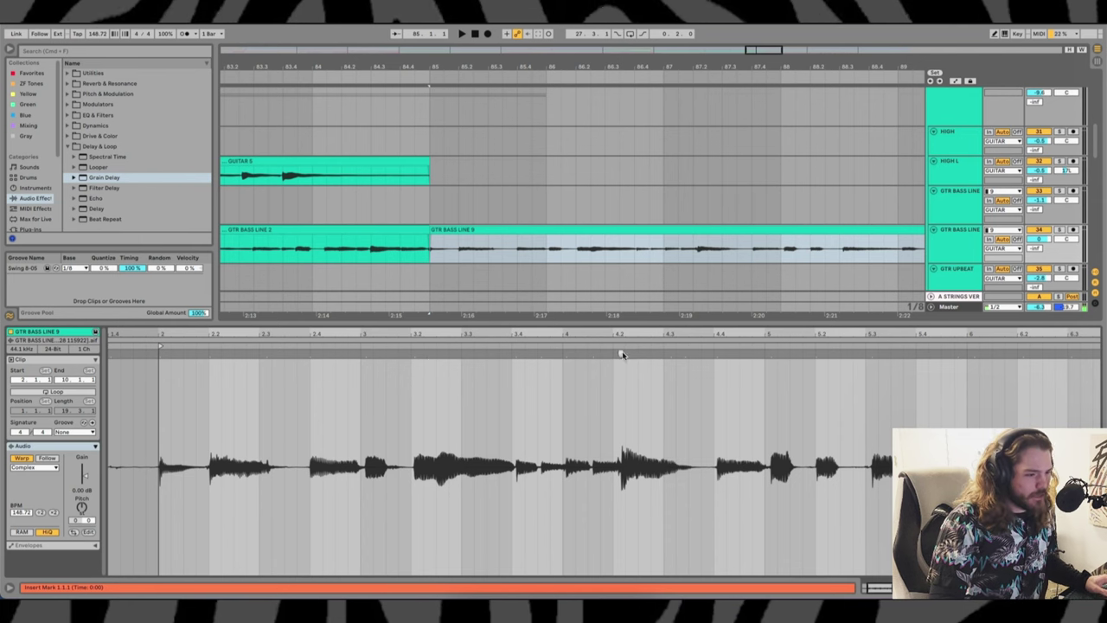
left_click(593, 396)
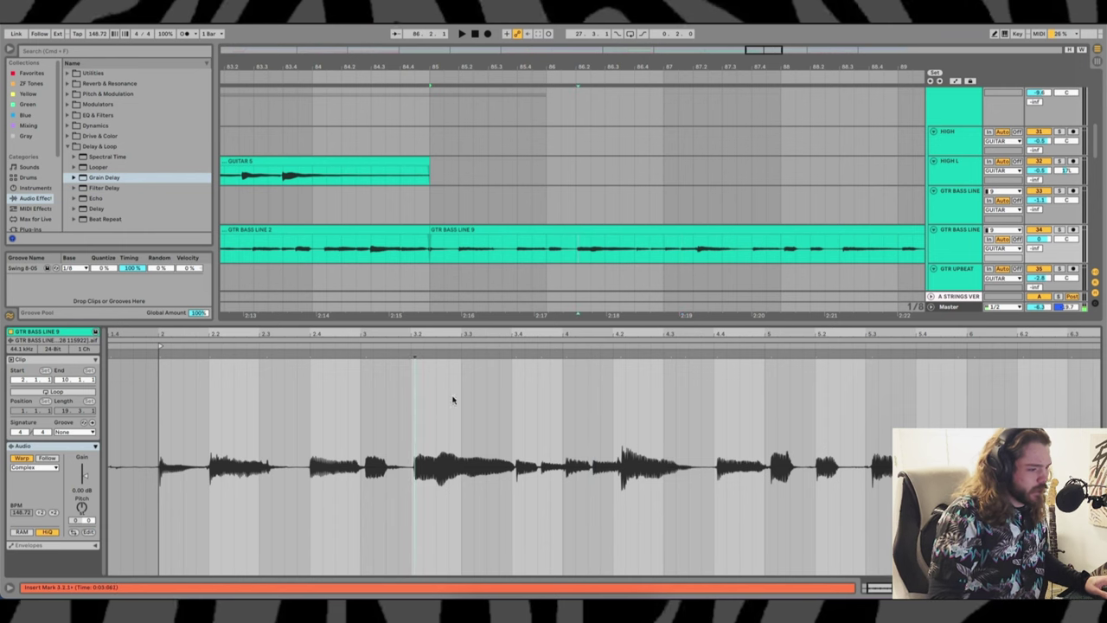
left_click_drag(619, 353, 611, 353)
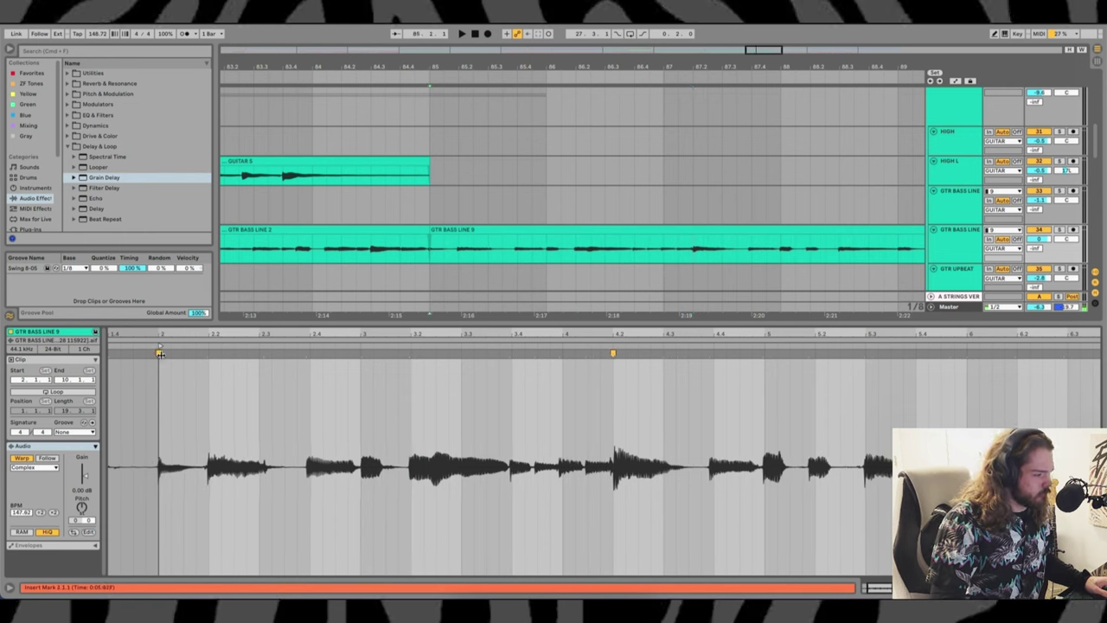
key("space")
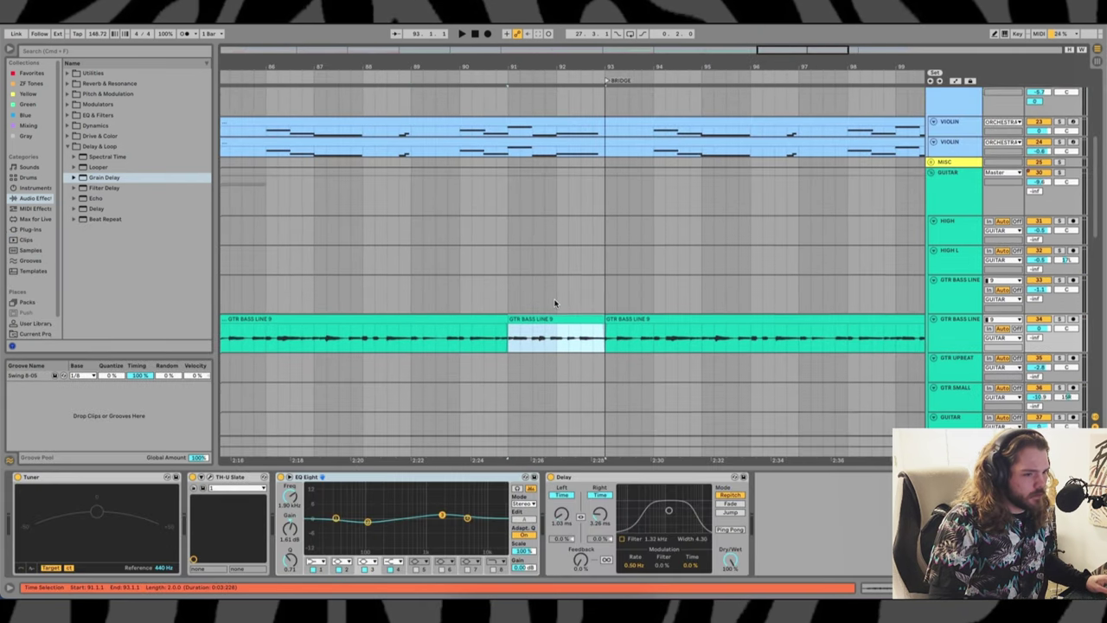
Paste the bars 91 to 93 section of GTR BASS LINE 9 onto the SUPER HIGH track at 91.1.1
scroll(551, 303, "down", 5)
left_click(502, 260)
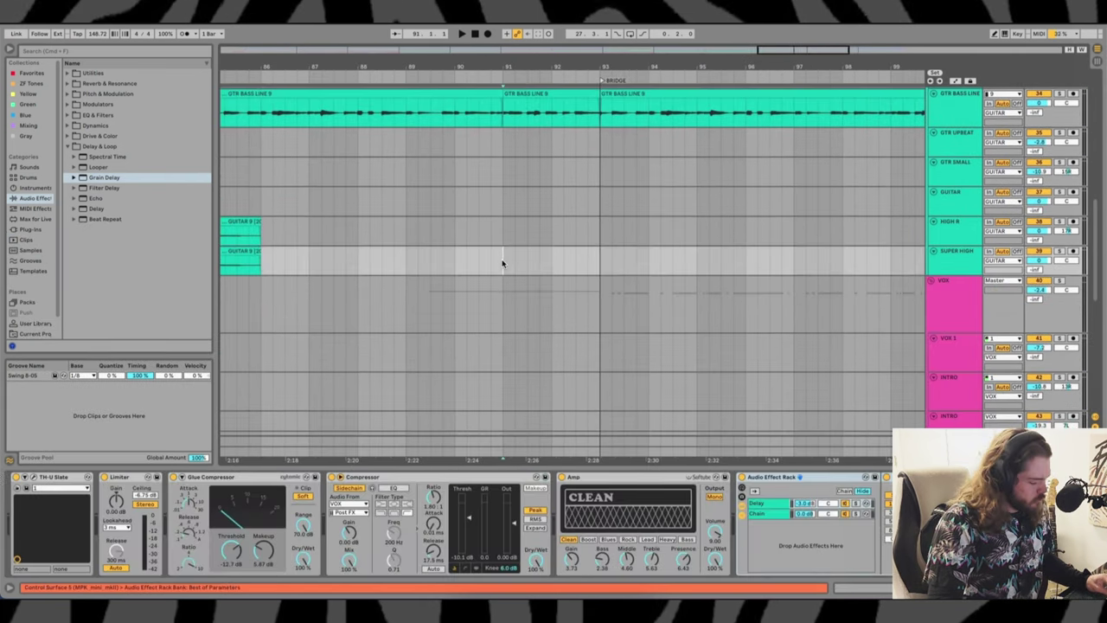
key("ctrl+v")
Open the pasted clip's pitch setting, return to the device chain and audition the clip on the SUPER HIGH track
double_click(527, 249)
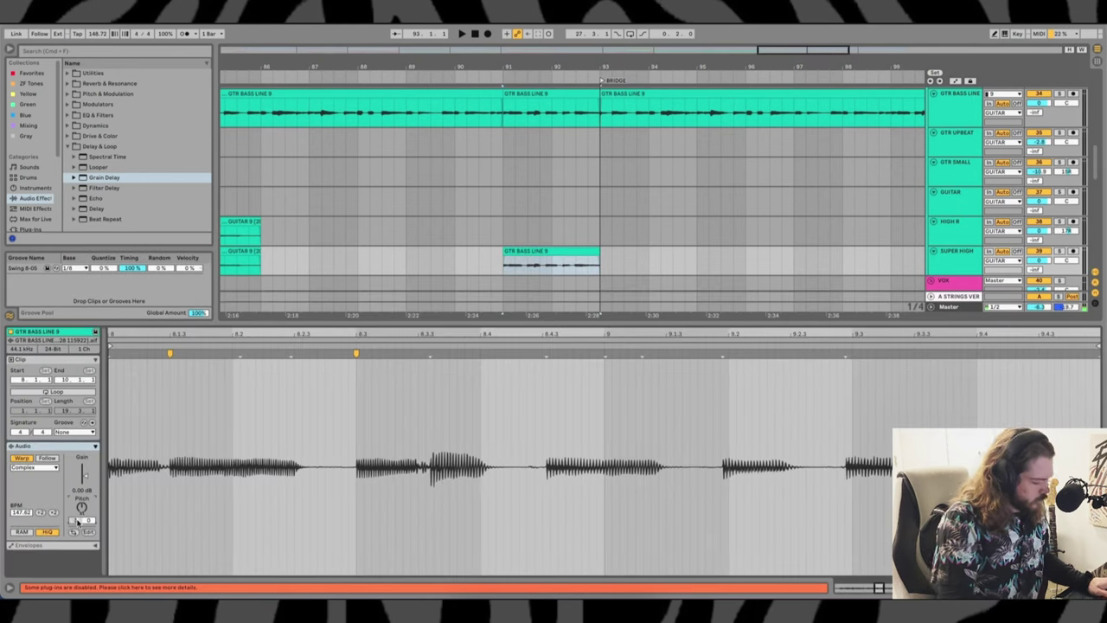
key("shift+Tab")
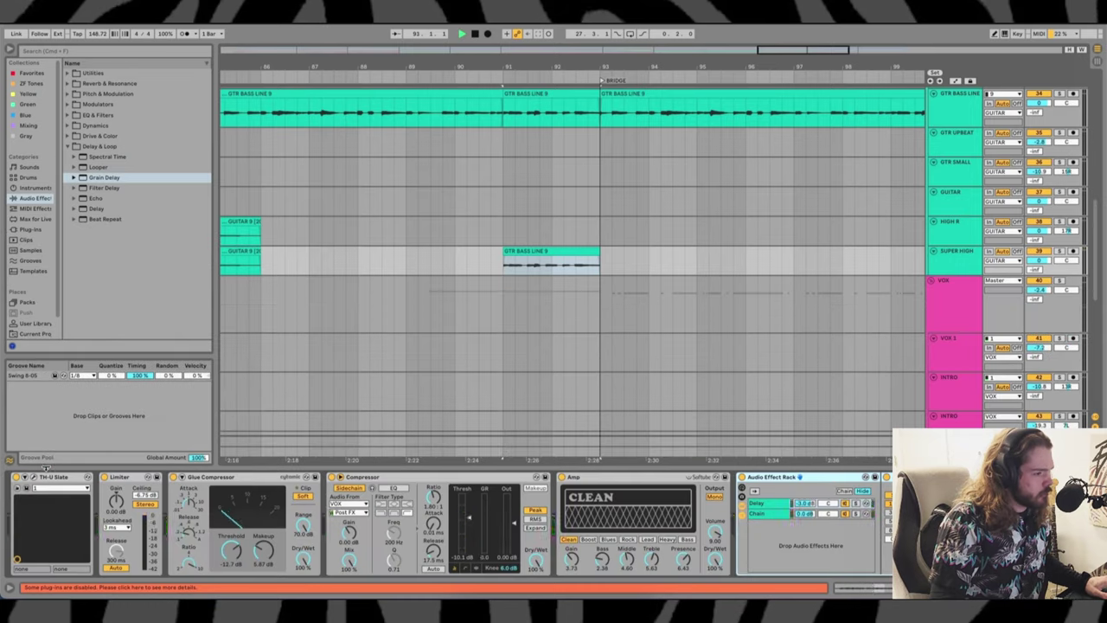
key("space")
left_click(942, 263)
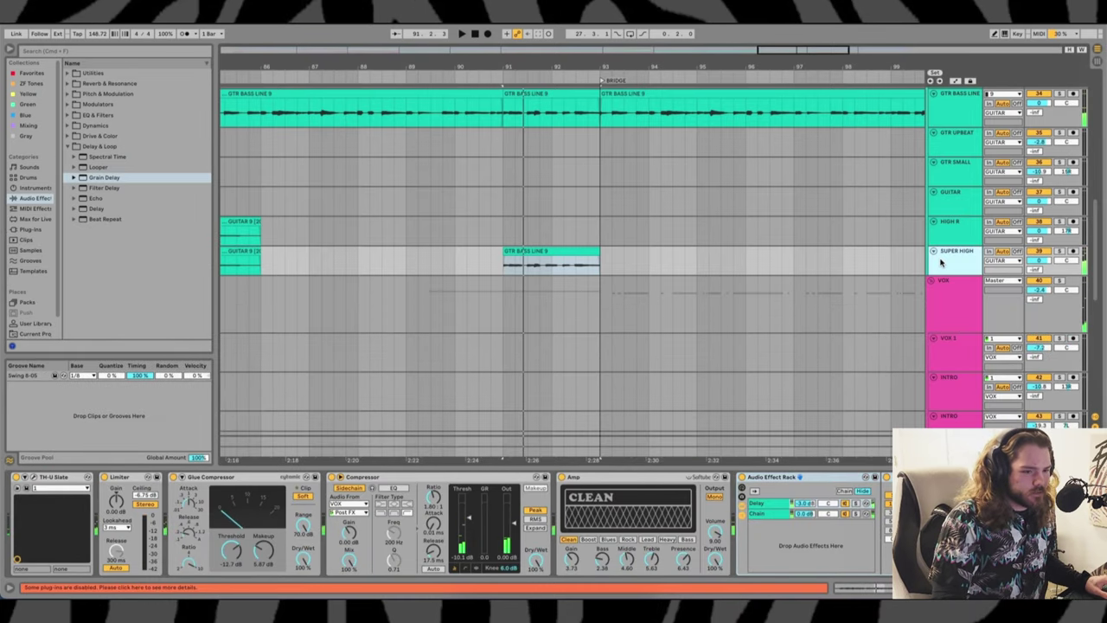
Duplicate the SUPER HIGH track and delete the GTR BASS LINE 9 clip between bars 91 and 93 from the original
scroll(567, 270, "up", 5)
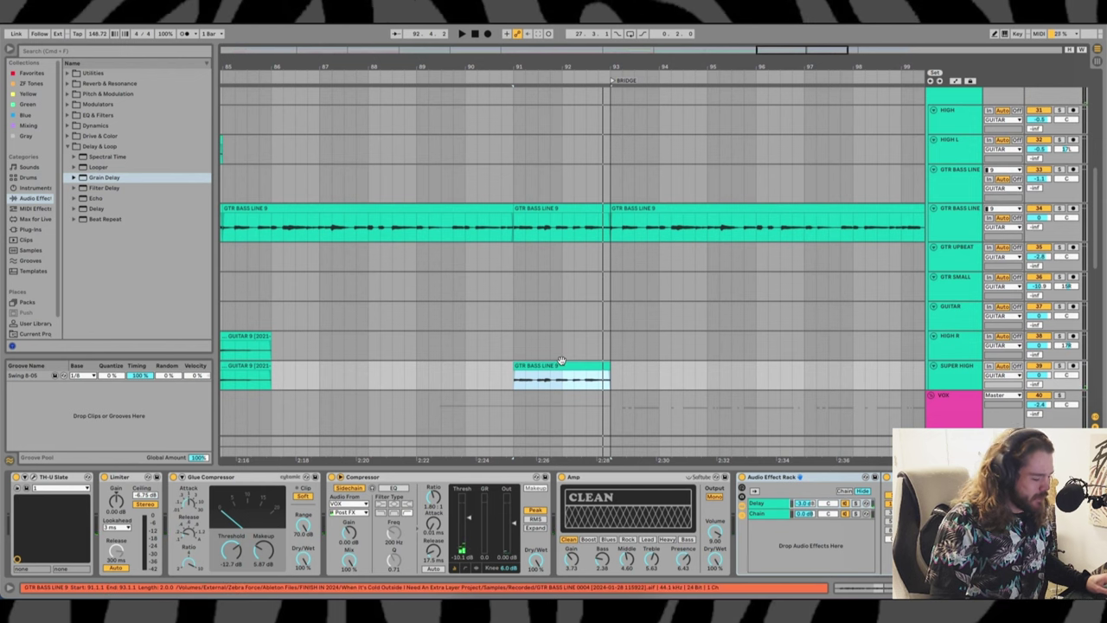
left_click(948, 377)
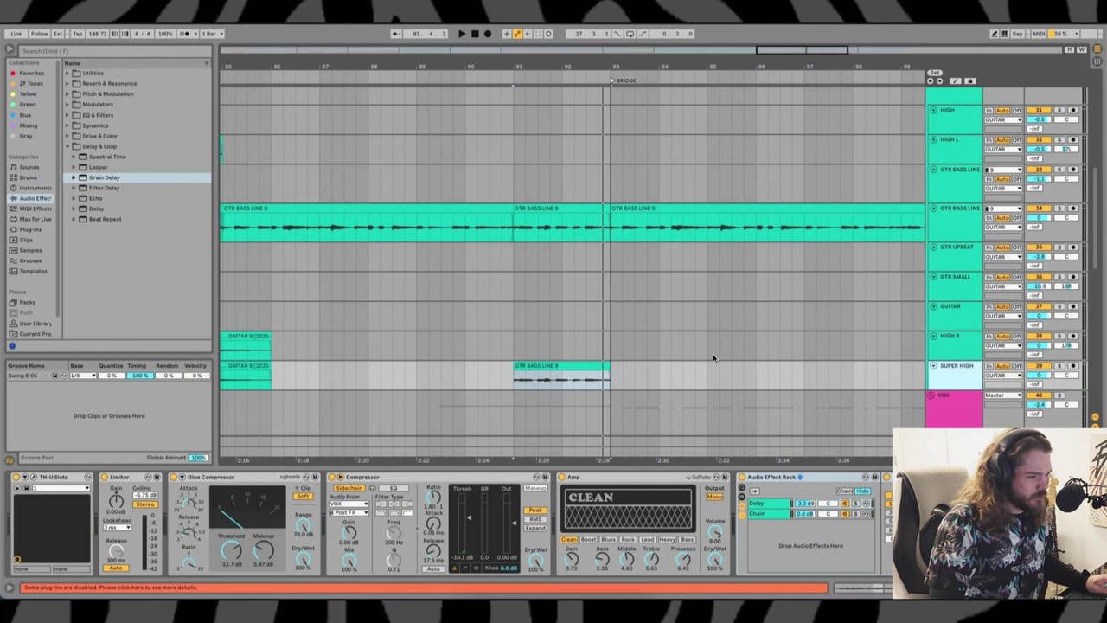
key("super+d")
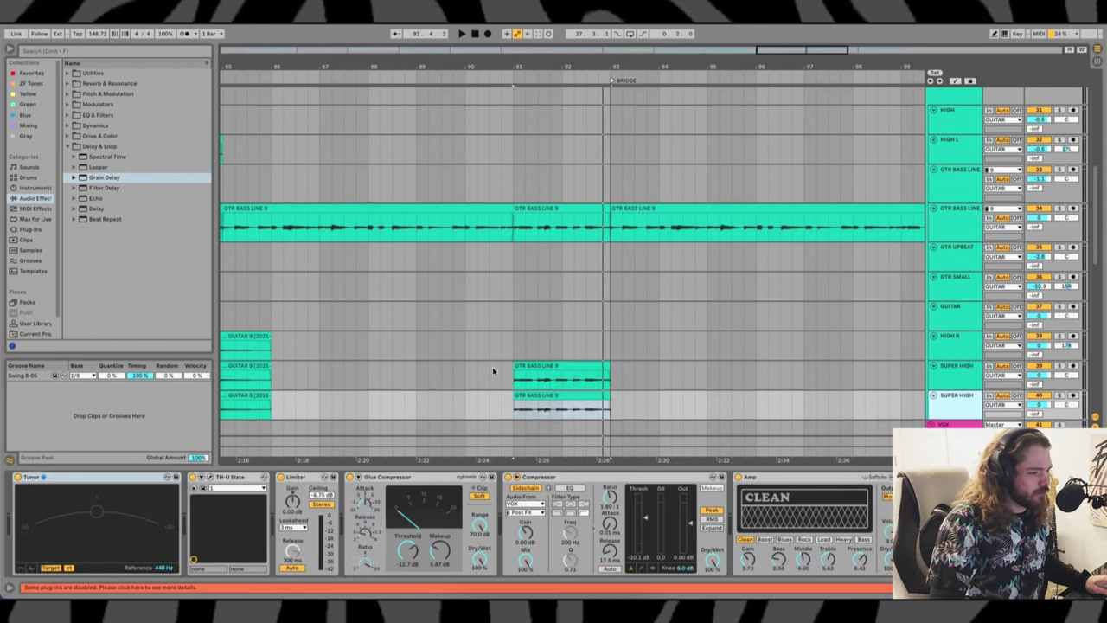
left_click_drag(493, 369, 612, 371)
key("Delete")
Clear the guitar clips from the duplicated SUPER HIGH track, keeping only its GTR BASS LINE 9 clip
scroll(692, 346, "down", 5)
left_click(691, 344)
scroll(701, 345, "up", 5)
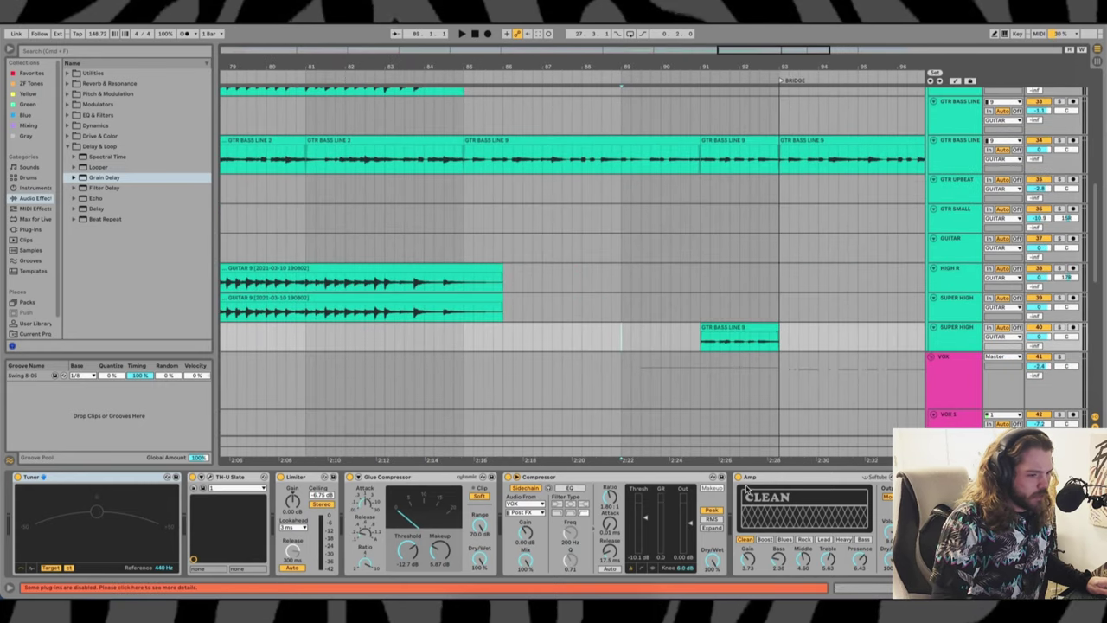
Remove the Amp from the duplicated SUPER HIGH track and play its clip soloed from bar 91
left_click(749, 478)
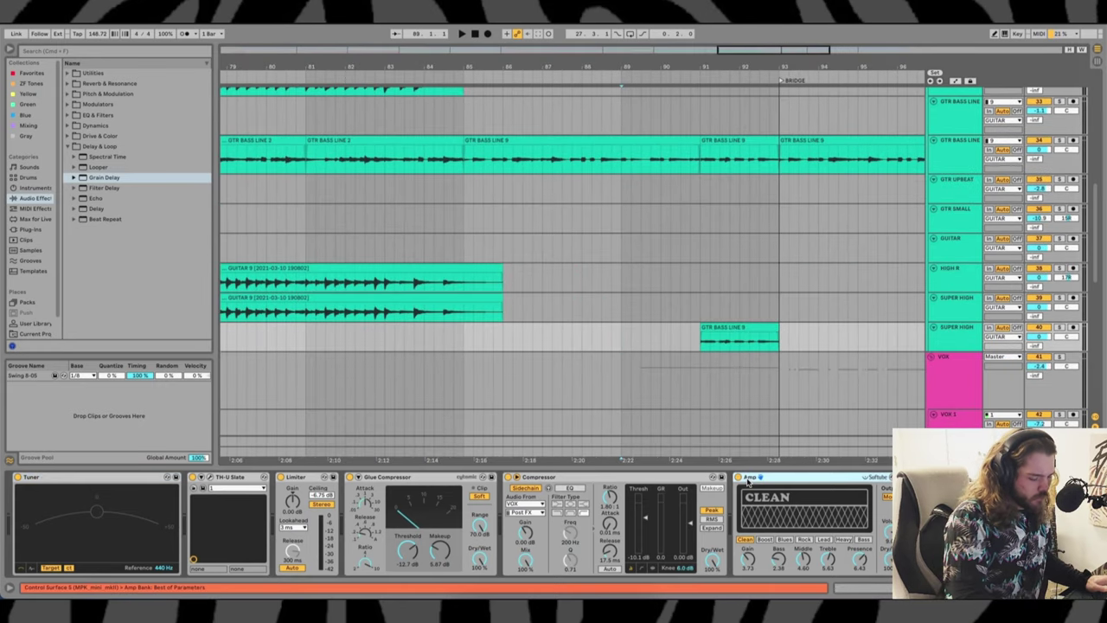
left_click(705, 342)
key("space")
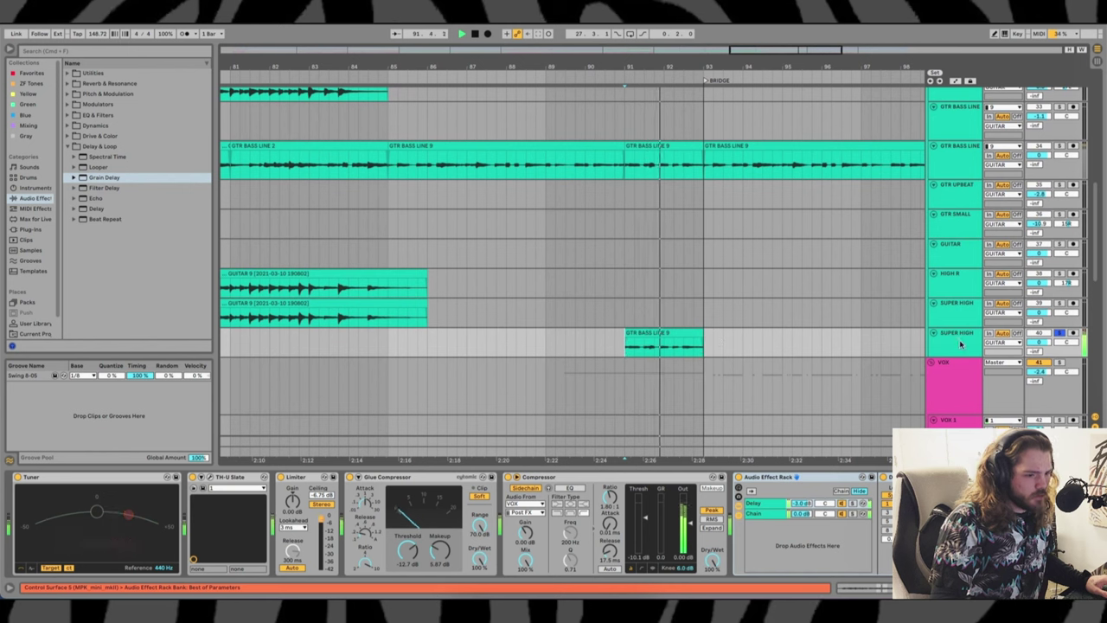
Rename the duplicated track TRANSISH and play it unsoloed in the mix from 90.1.1 toward the bridge
key("super+r")
type("T")
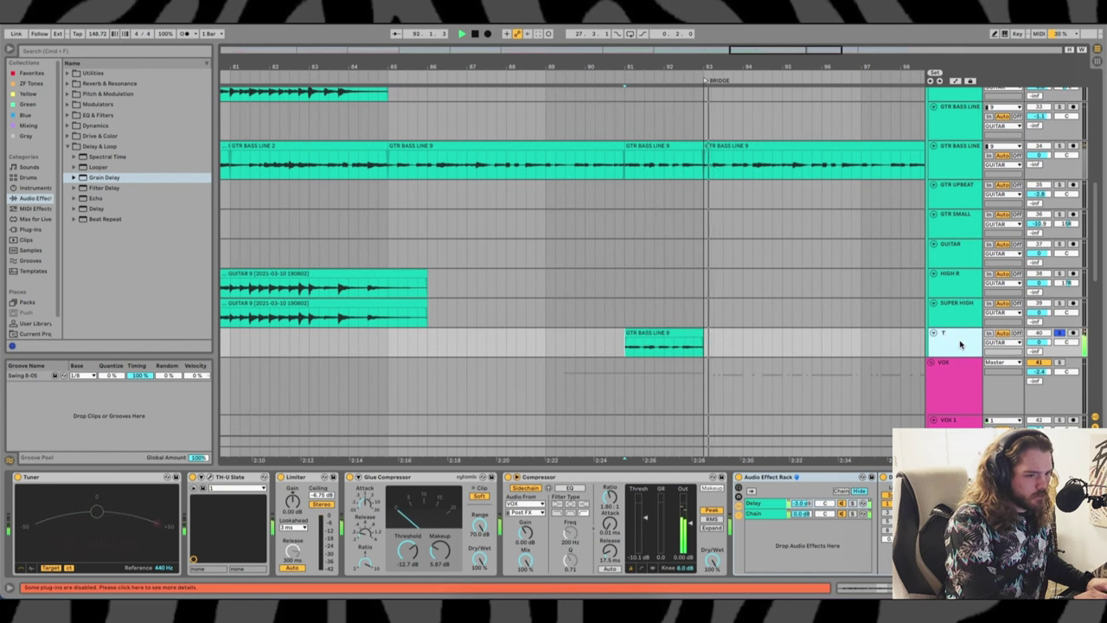
type("RANSISH")
left_click(589, 346)
key("space")
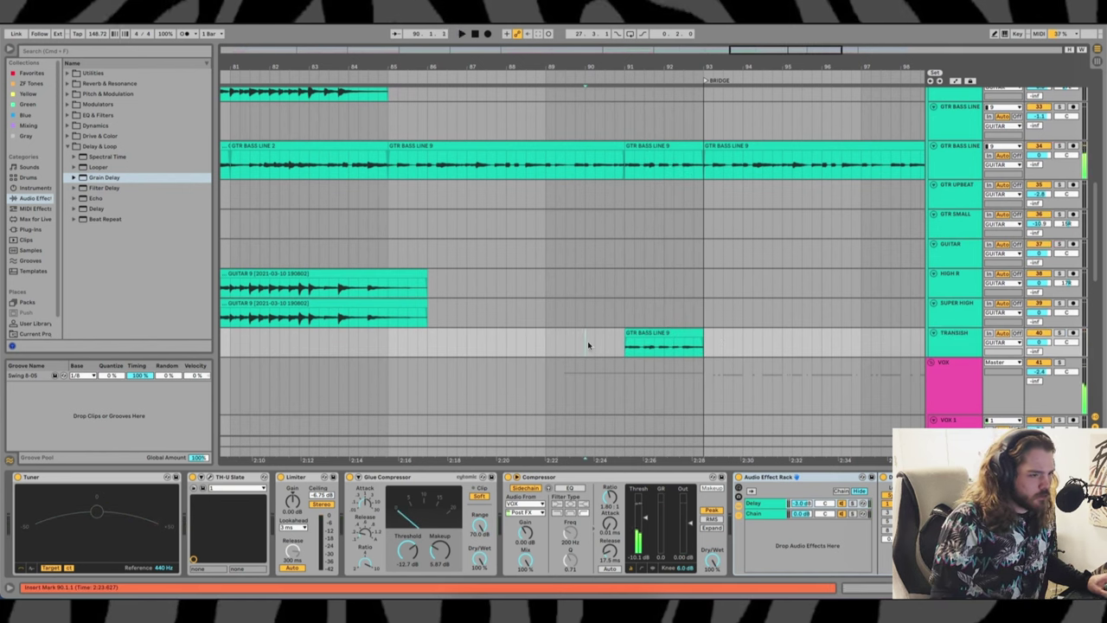
scroll(657, 348, "up", 5)
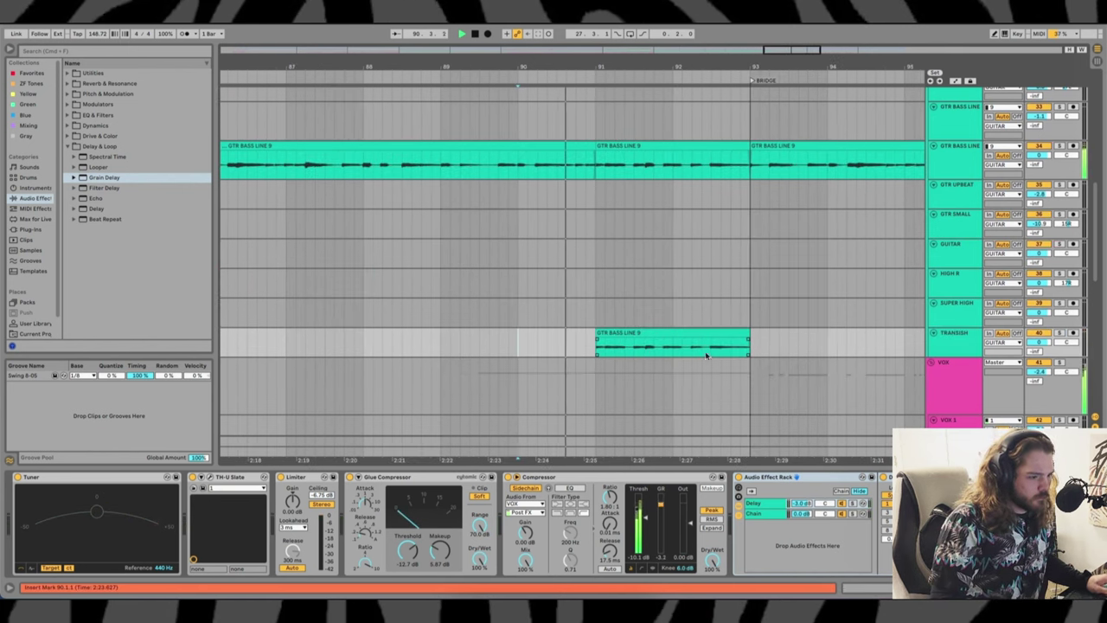
left_click(960, 343)
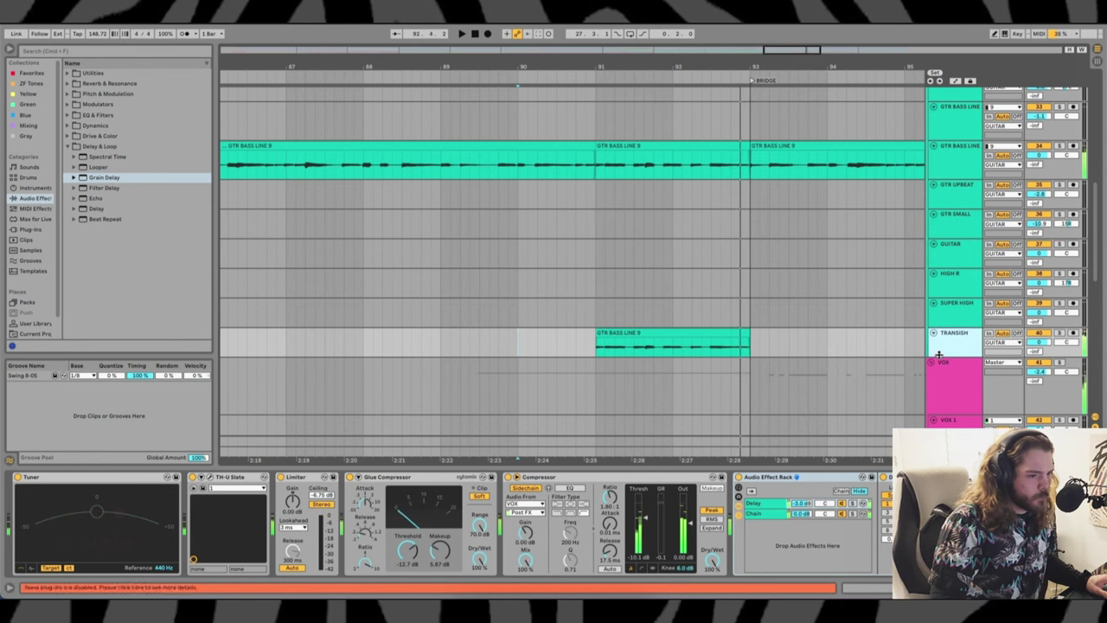
Delete the Audio Effect Rack from the TRANSISH track and set the playback start at 91.1.1
left_click(770, 481)
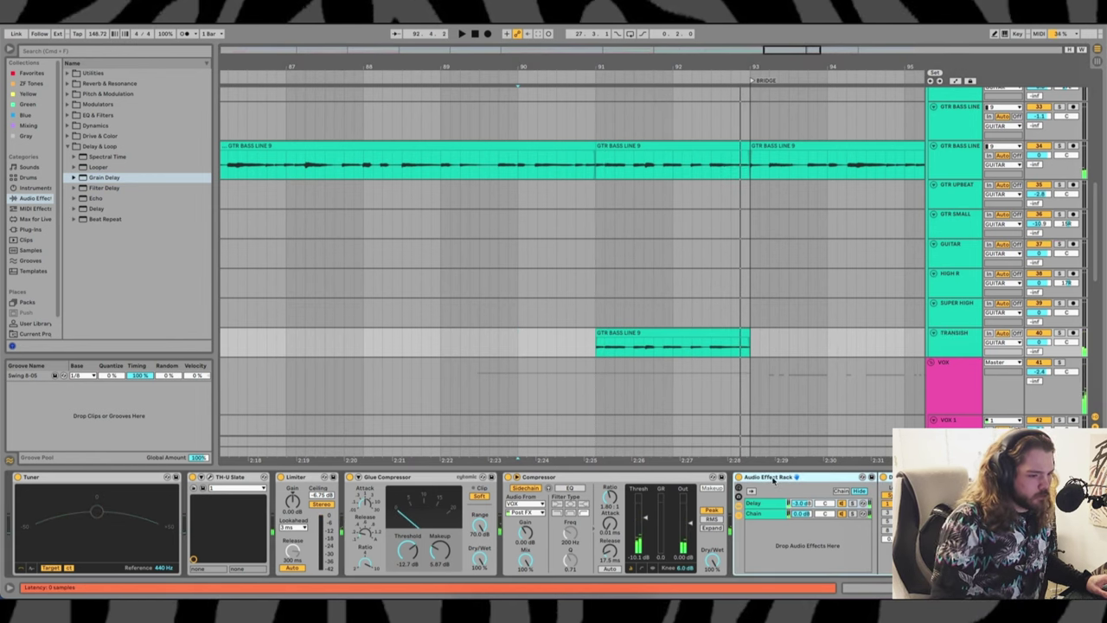
key("Delete")
key("space")
left_click(592, 346)
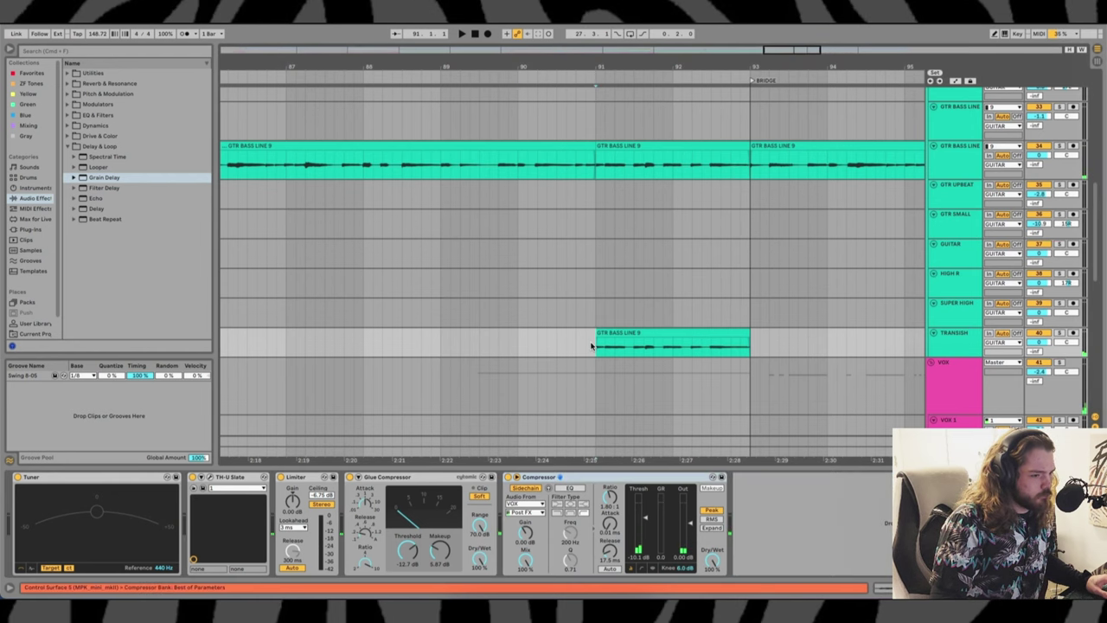
Play the TRANSISH track's clip soloed from 91.1.1, and unsolo the track
left_click(950, 344)
key("space")
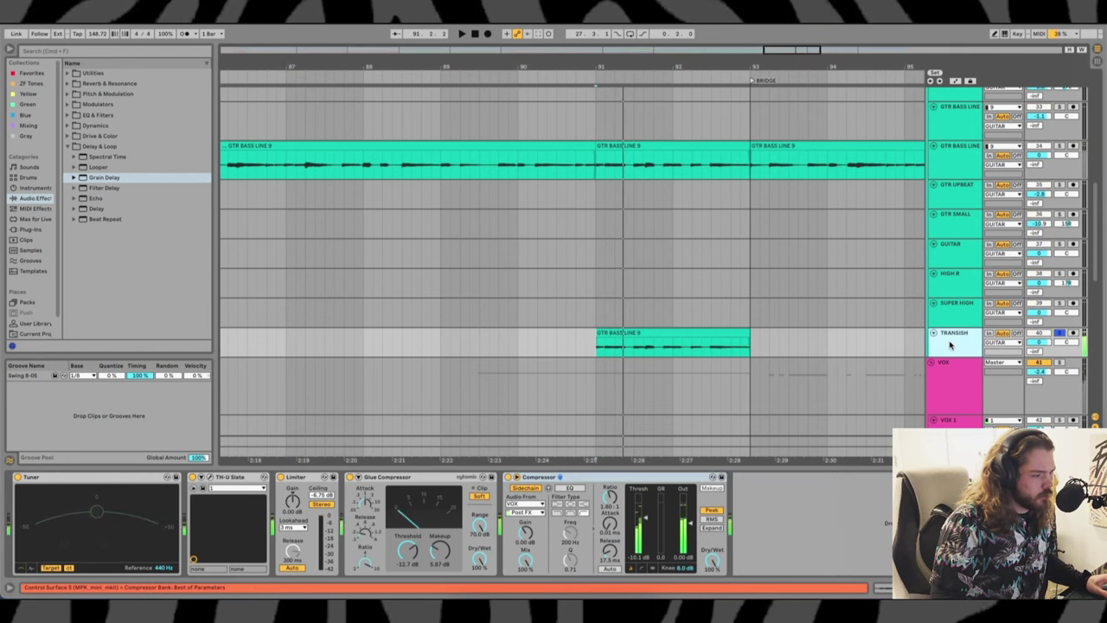
key("s")
Pan the TRANSISH track to about 22R and play it in the mix from 91.1.1 up to the bridge
left_click_drag(716, 336, 602, 347)
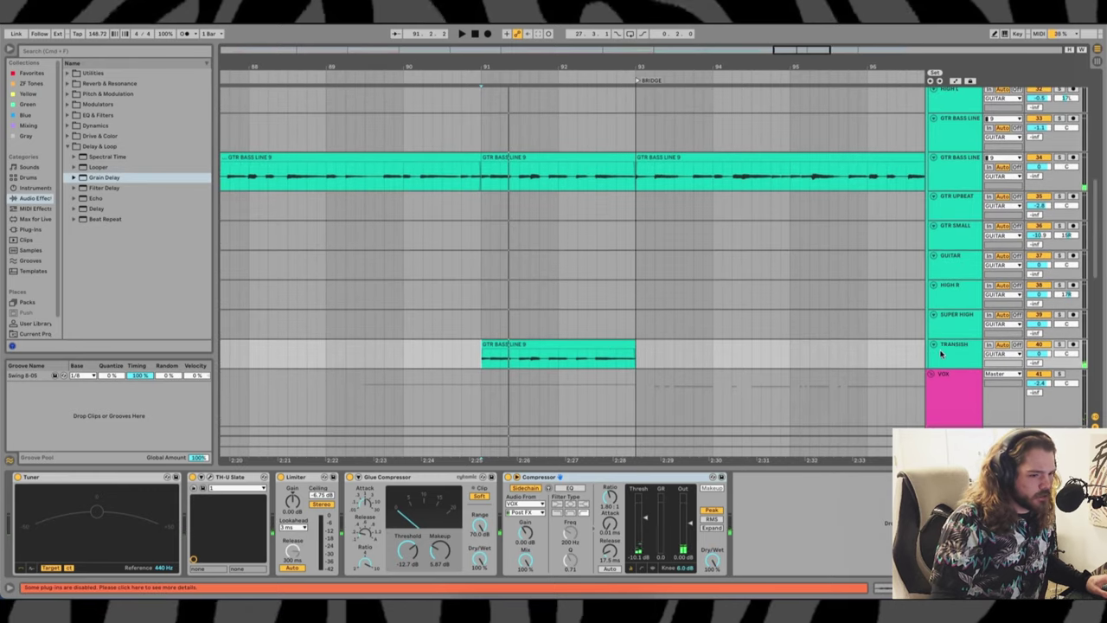
left_click(961, 356)
left_click_drag(1071, 355, 1071, 336)
scroll(1070, 358, "right", 3)
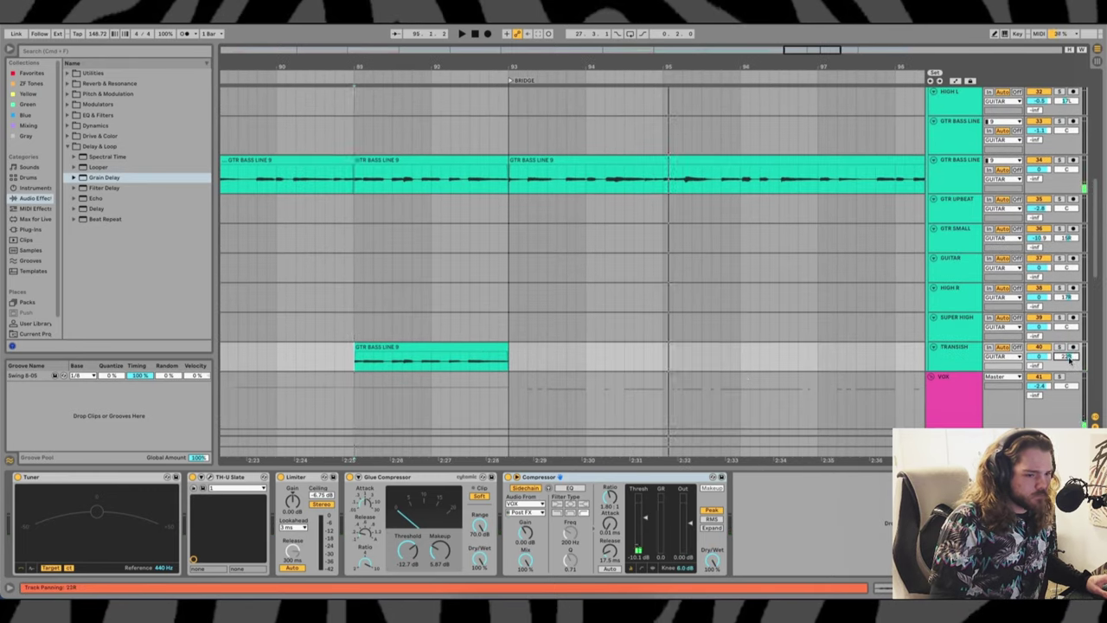
key("space")
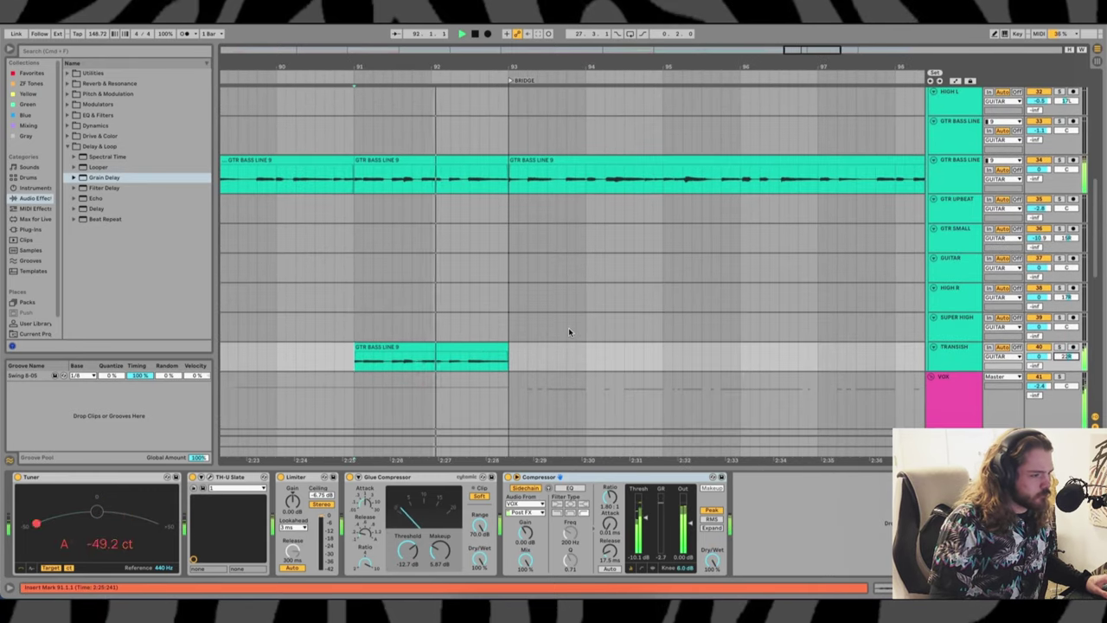
key("space")
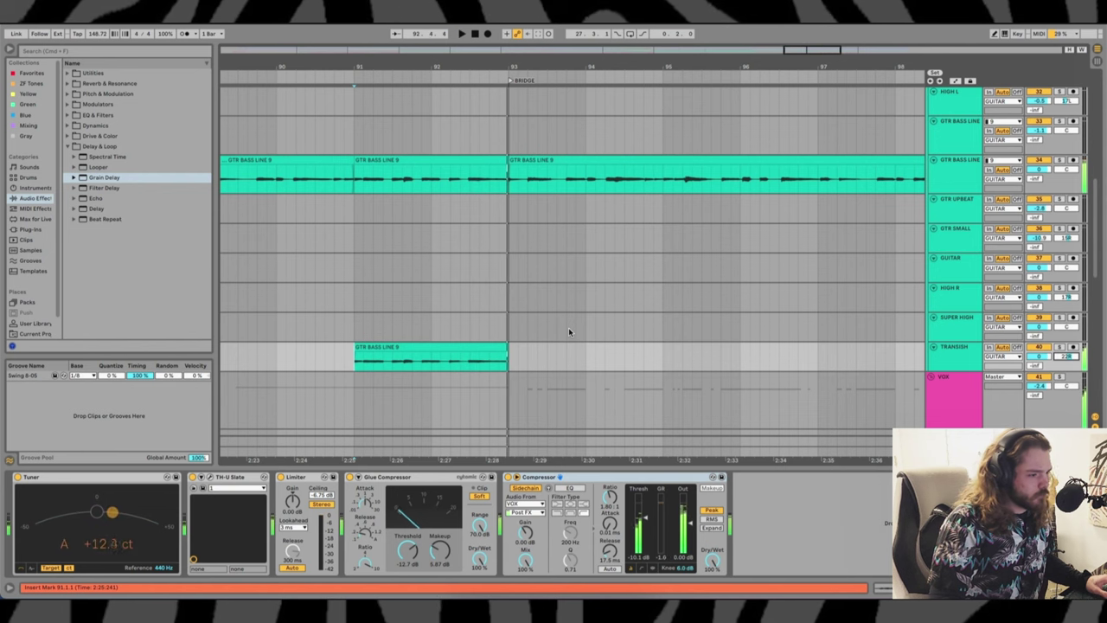
Duplicate the TRANSISH track, pan the copy to about 29L and play both copies soloed from bar 91
left_click(381, 344)
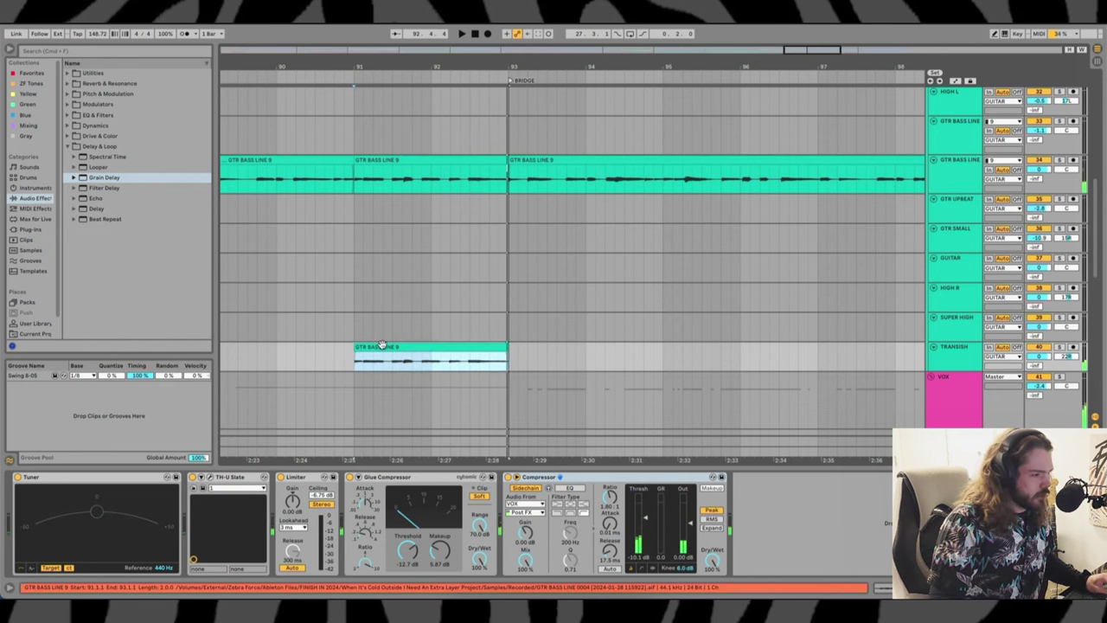
left_click(403, 160)
left_click(942, 353)
left_click(460, 161)
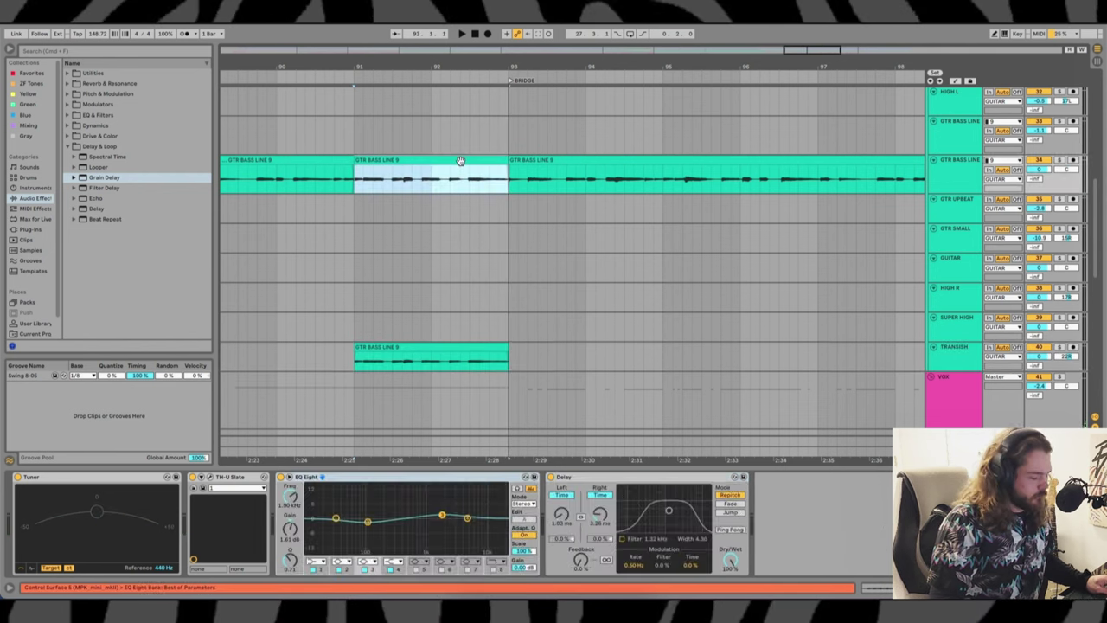
left_click(954, 361)
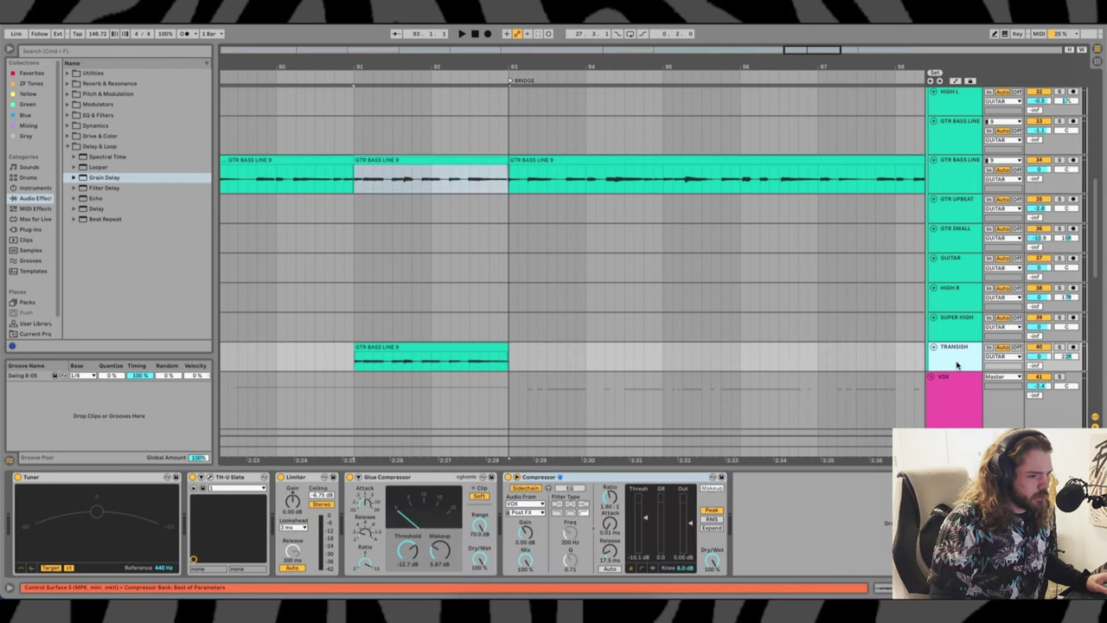
key("super+d")
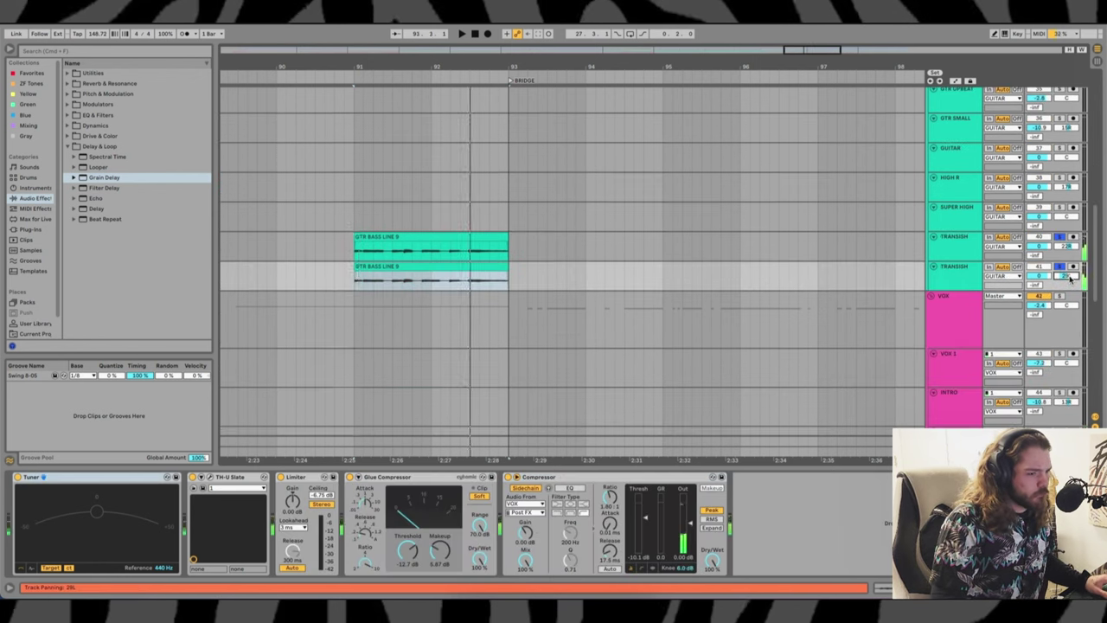
key("space")
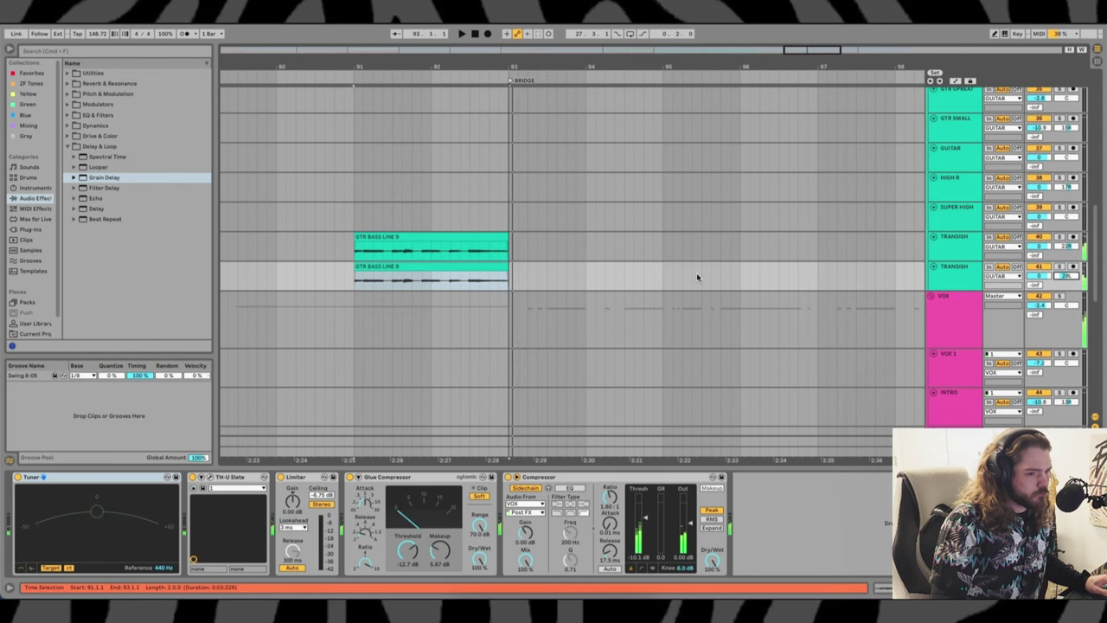
Play the mix from 90.1.1 through the two TRANSISH tracks into the bridge, and look over the whole arrangement
left_click(286, 215)
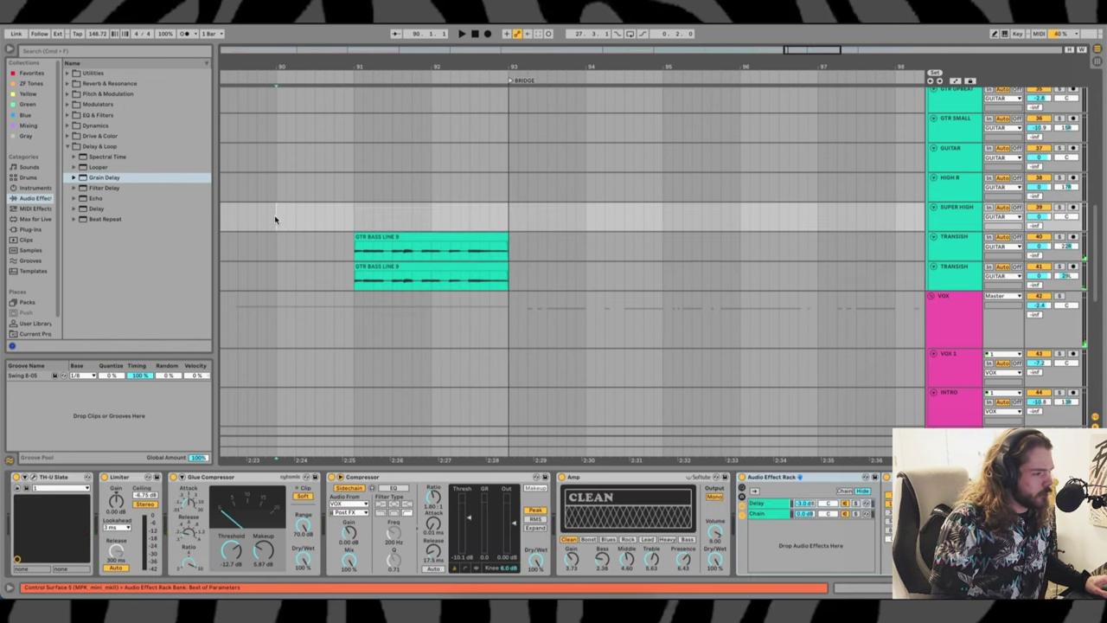
left_click(444, 271)
key("space")
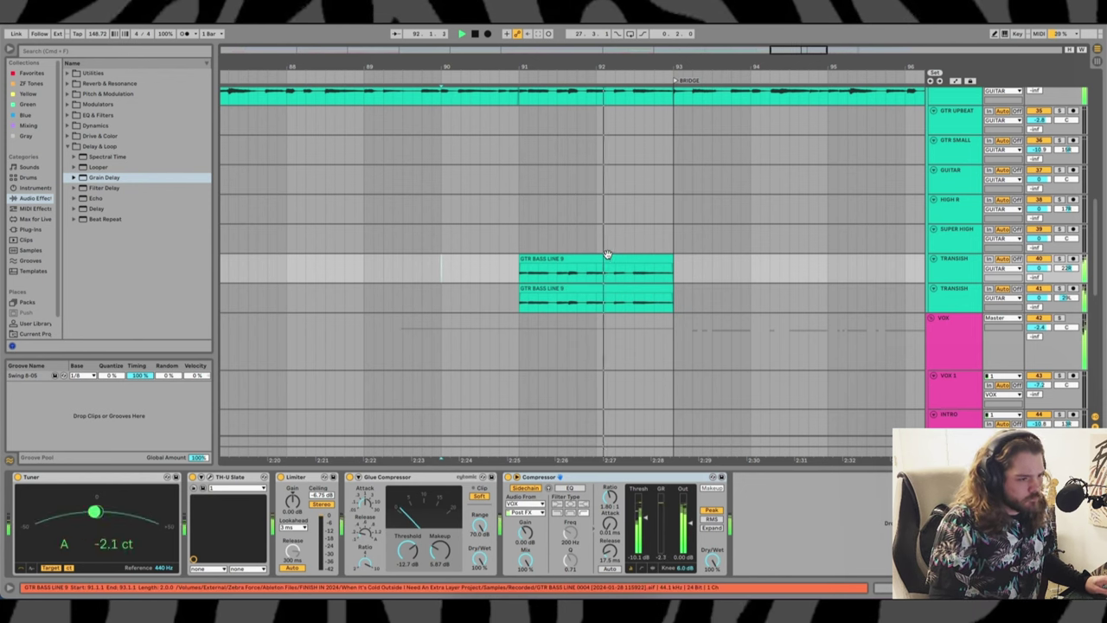
scroll(607, 254, "down", 4)
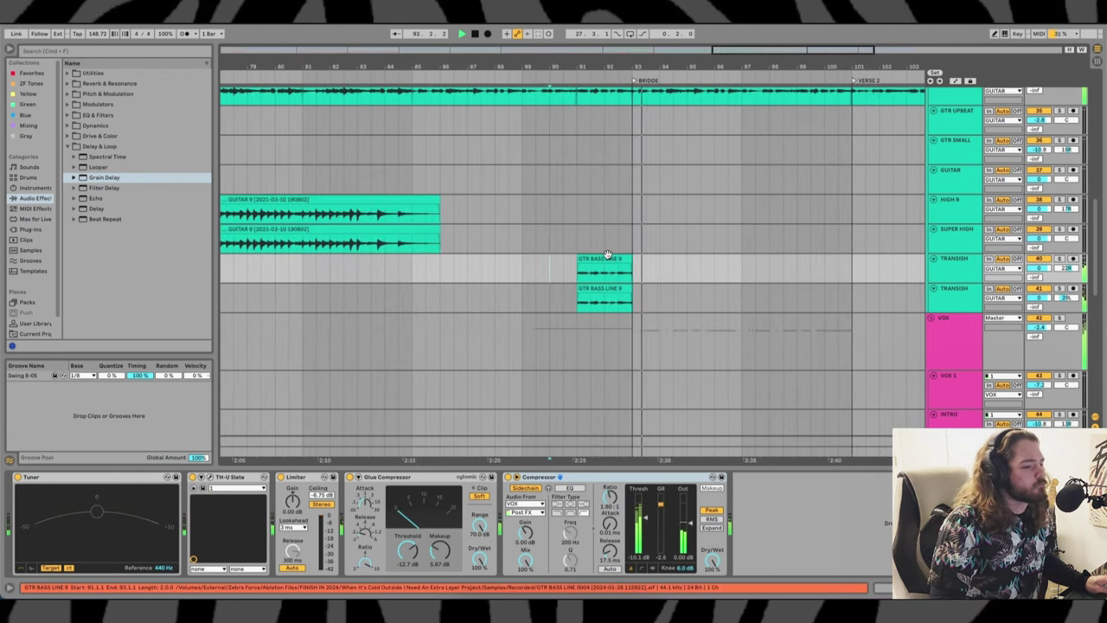
scroll(597, 235, "right", 3)
scroll(599, 234, "down", 3)
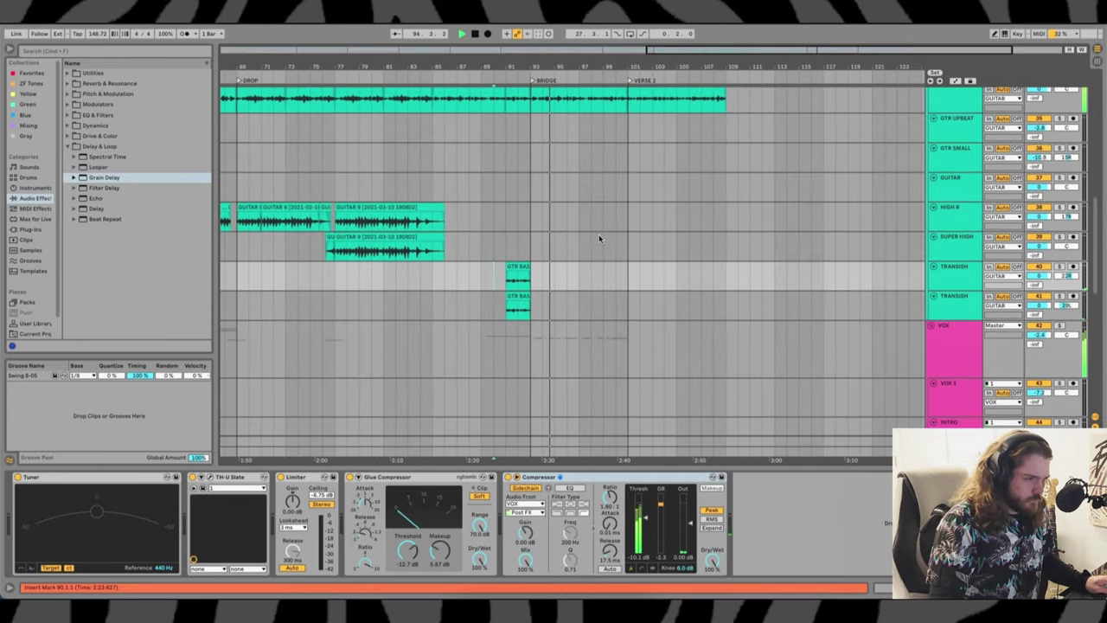
scroll(598, 233, "up", 5)
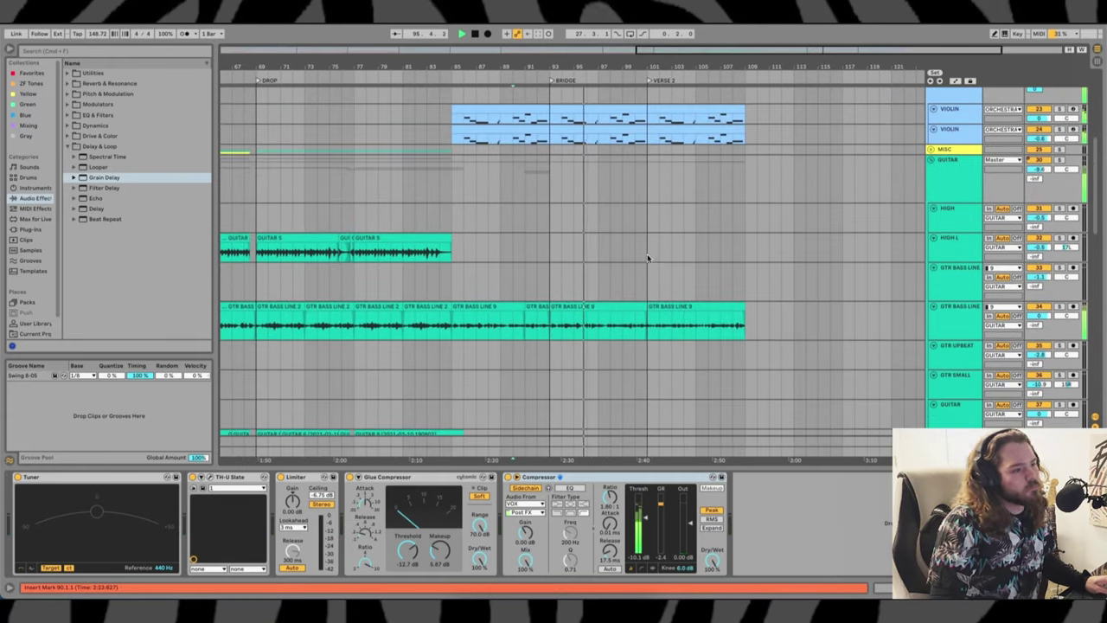
scroll(646, 253, "down", 2)
scroll(628, 211, "down", 5)
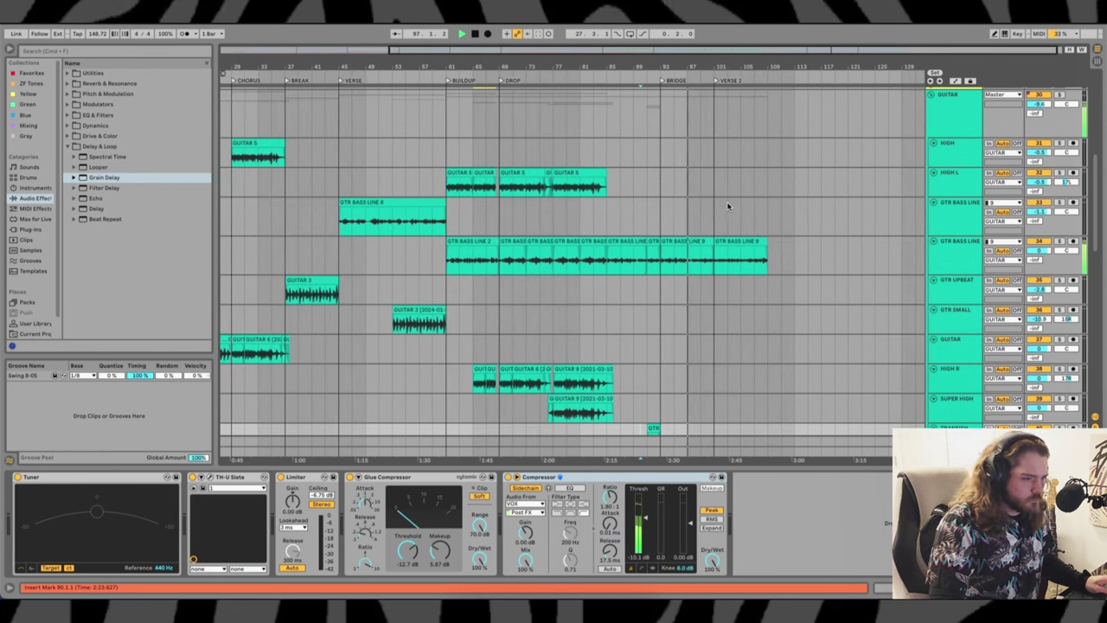
scroll(727, 203, "down", 2)
scroll(765, 154, "up", 5)
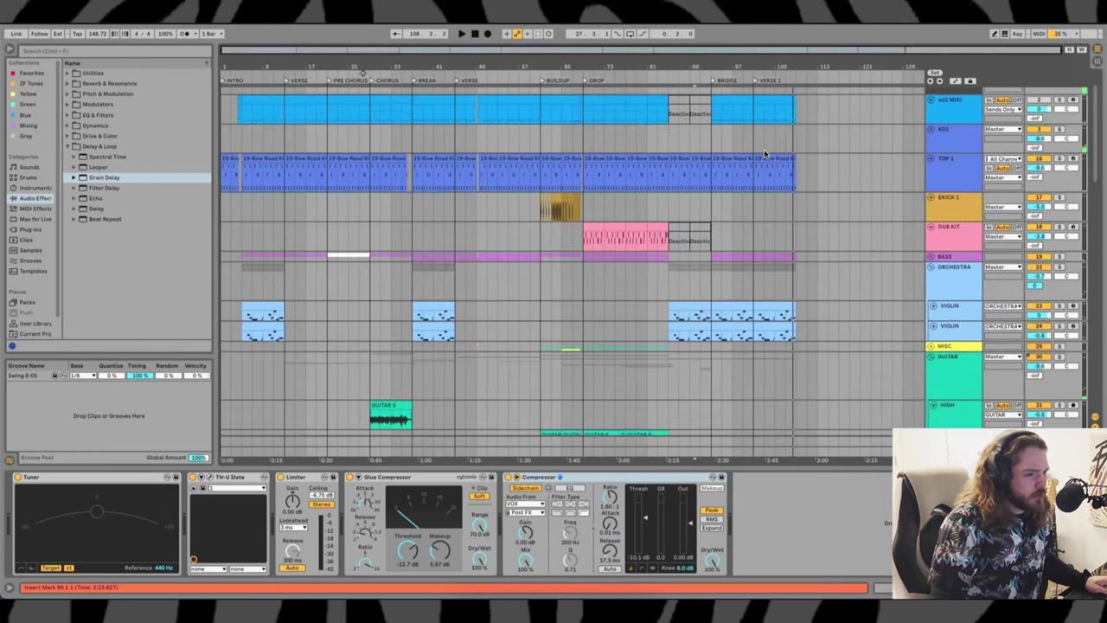
scroll(764, 154, "up", 1)
Set the insert mark at 101.1.1, the start of VERSE 2, and save the Live Set
left_click(766, 140)
scroll(766, 140, "down", 5)
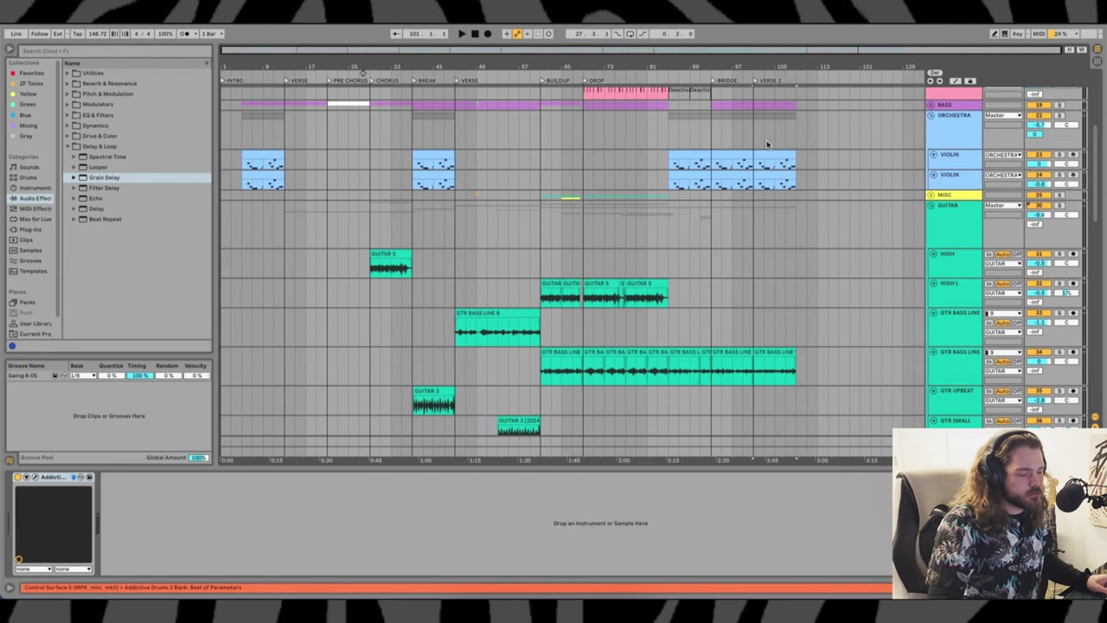
scroll(770, 165, "down", 3)
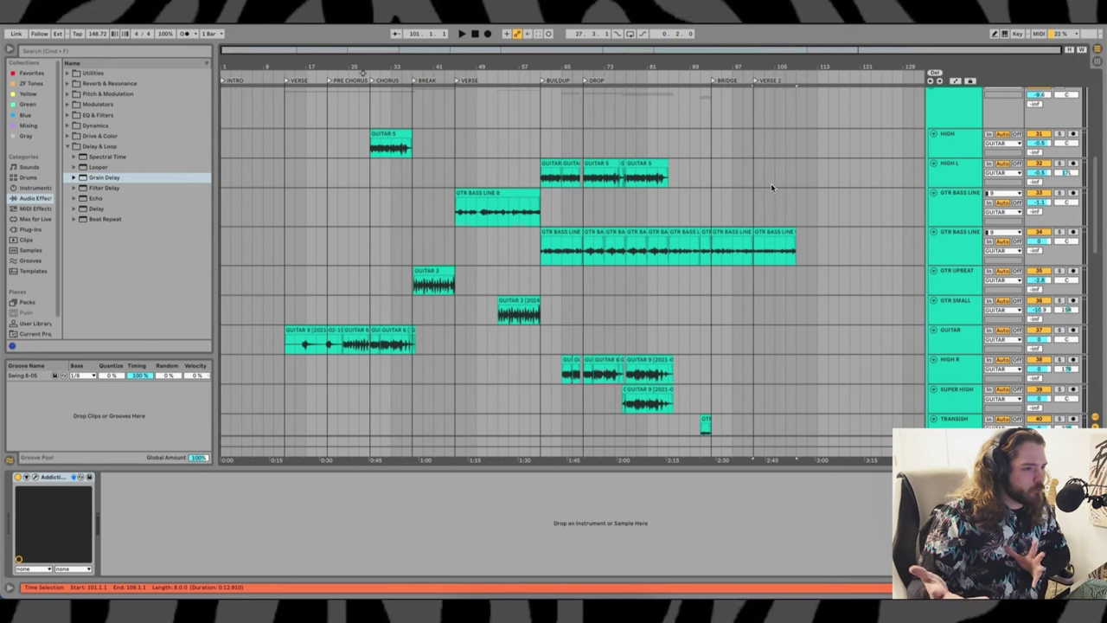
left_click(755, 122)
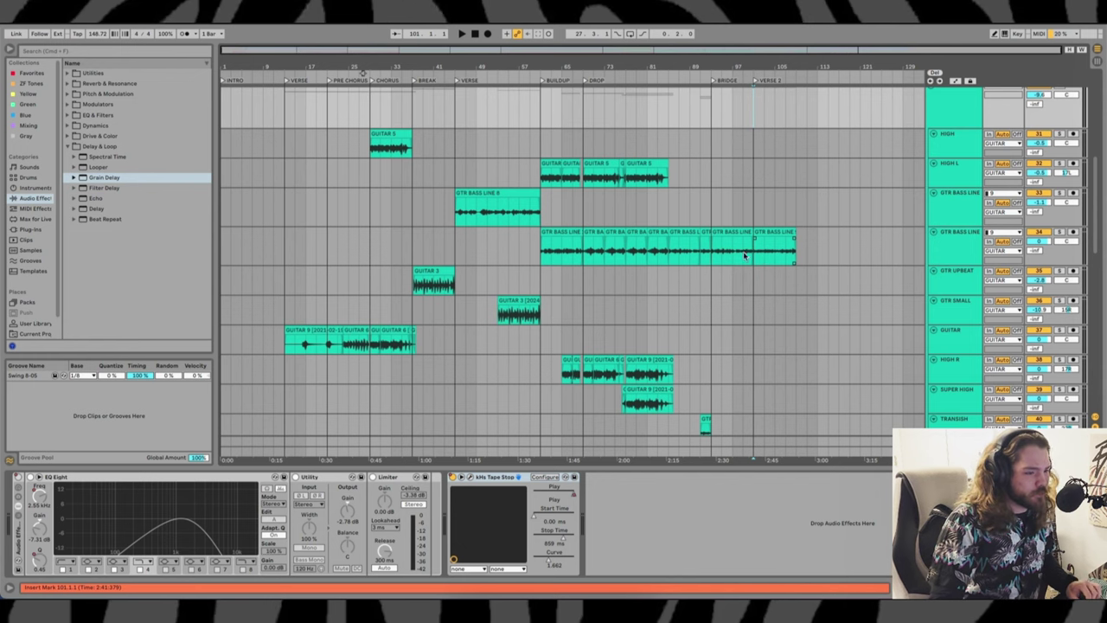
left_click(62, 6)
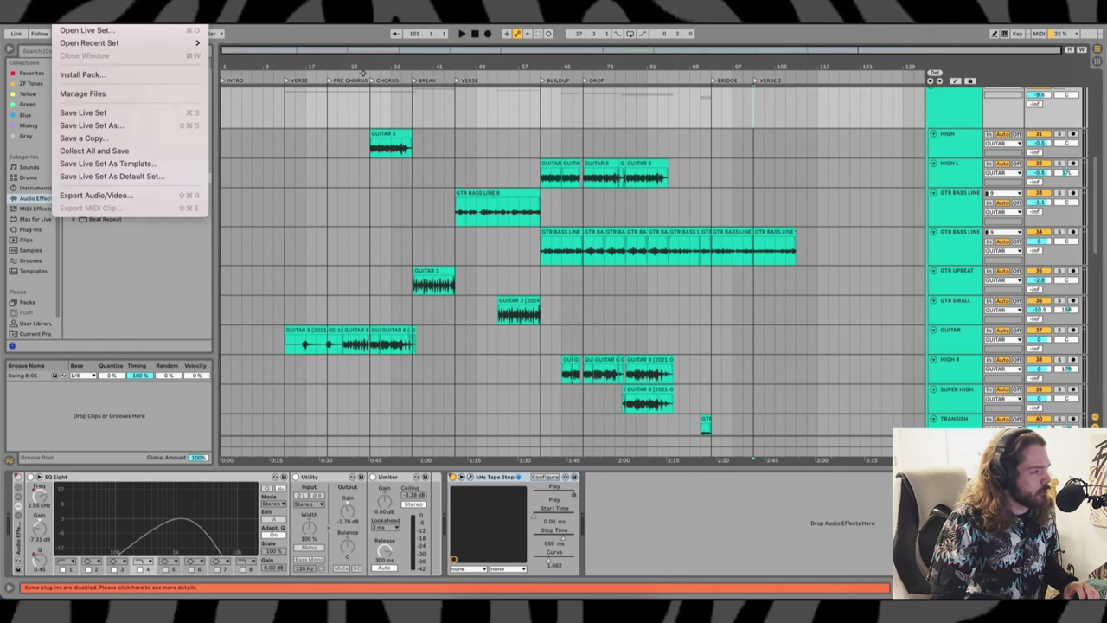
left_click(71, 111)
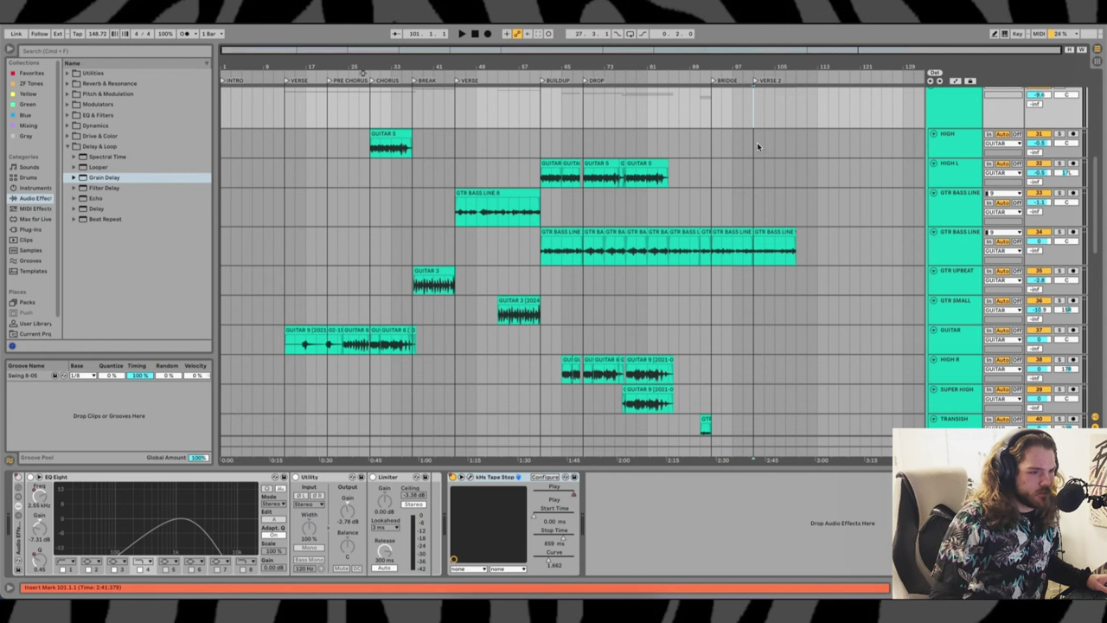
left_click(474, 34)
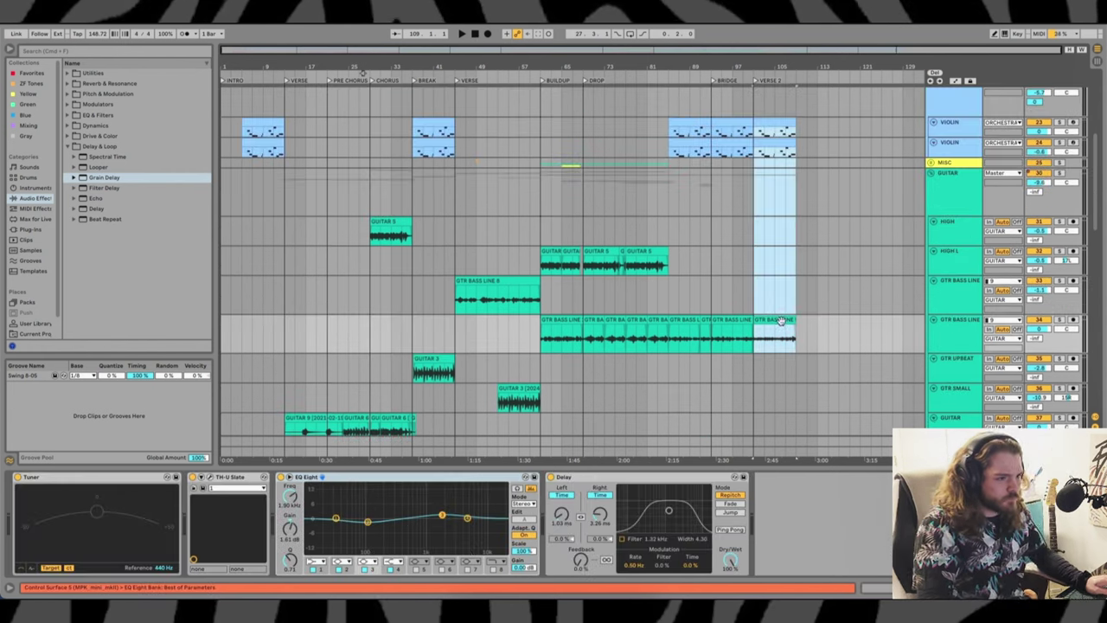
Duplicate the VERSE 2 clips of bars 101 to 109, from ad2 MIDI down to the lower GTR BASS LINE track, into bars 109 to 117
scroll(813, 208, "down", 2)
scroll(812, 208, "up", 8)
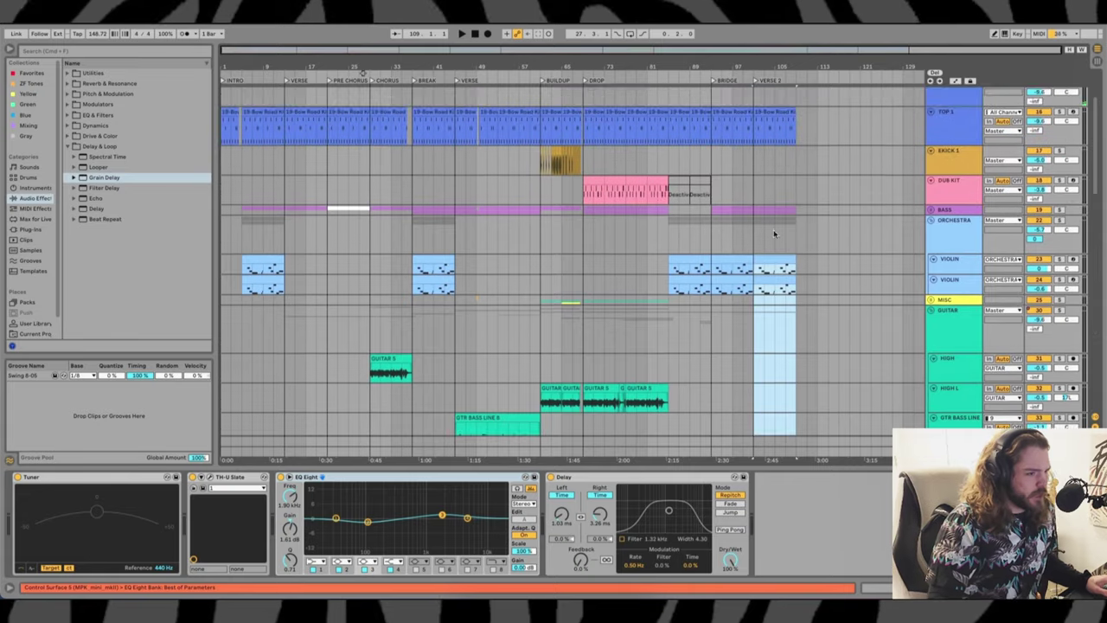
left_click(766, 133)
left_click(766, 140)
scroll(766, 144, "down", 8)
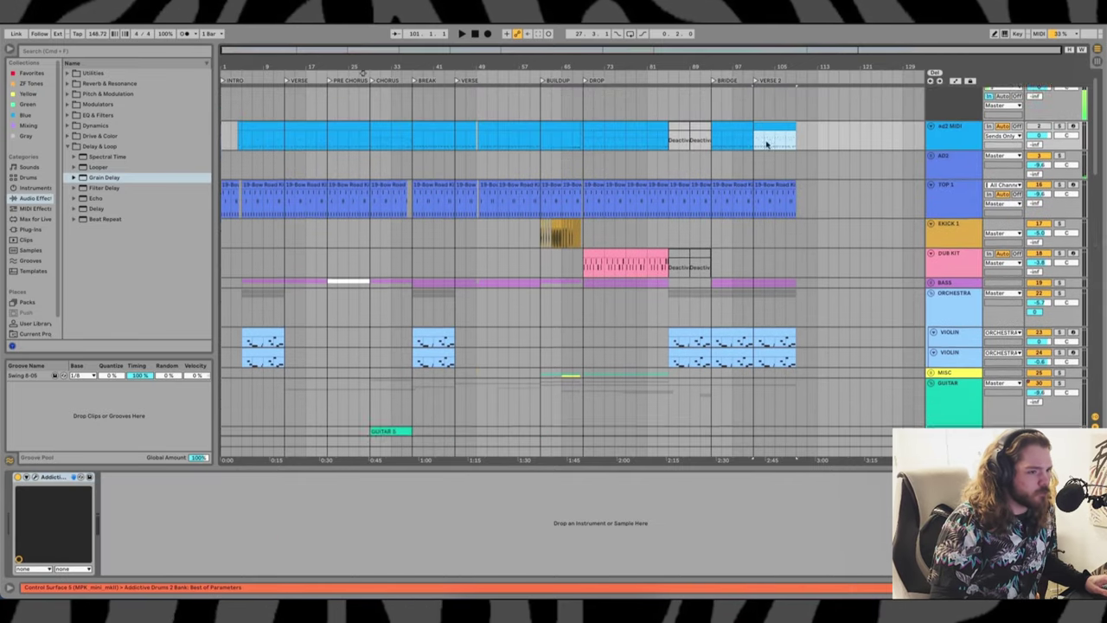
left_click(786, 274)
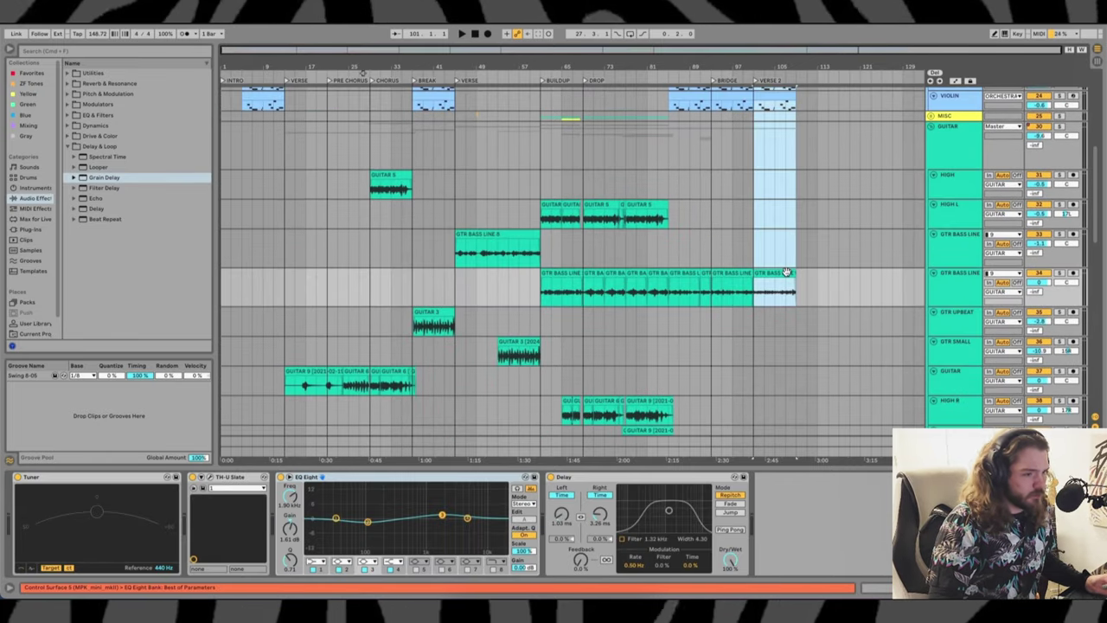
key("ctrl+d")
Show the Master track's Utility Gain automation around bar 109
scroll(865, 363, "down", 10)
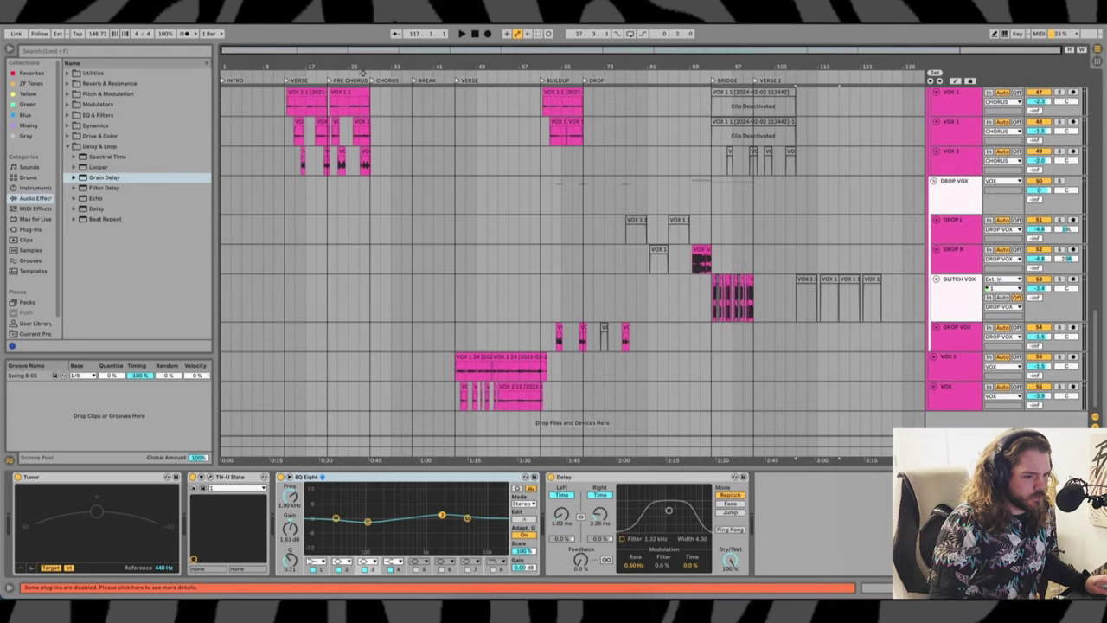
left_click(948, 451)
right_click(76, 512)
left_click(95, 518)
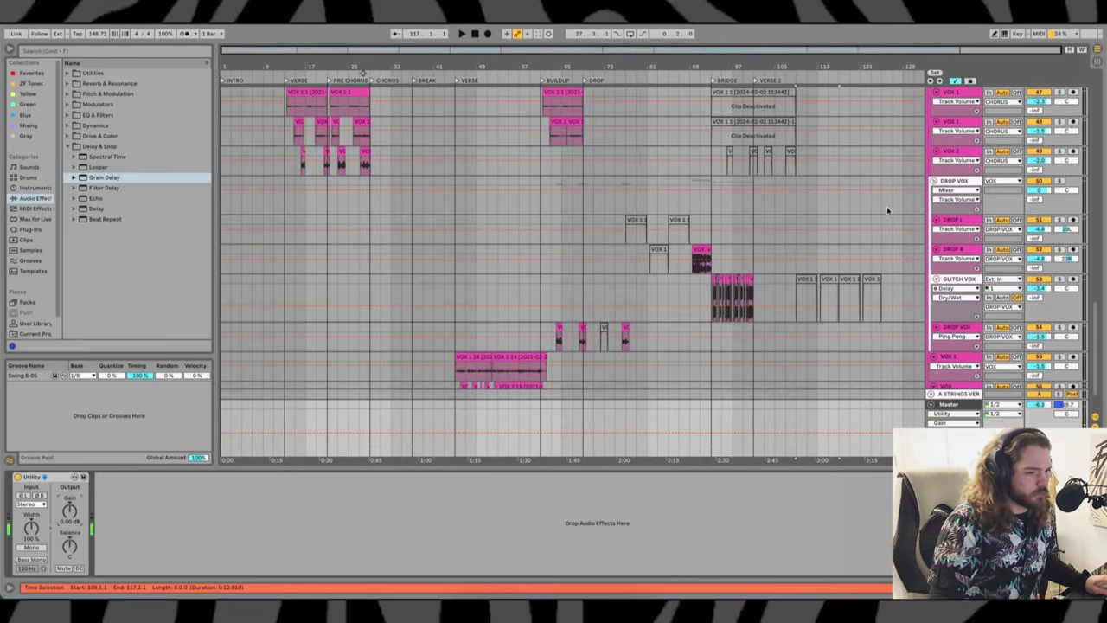
scroll(792, 229, "up", 10)
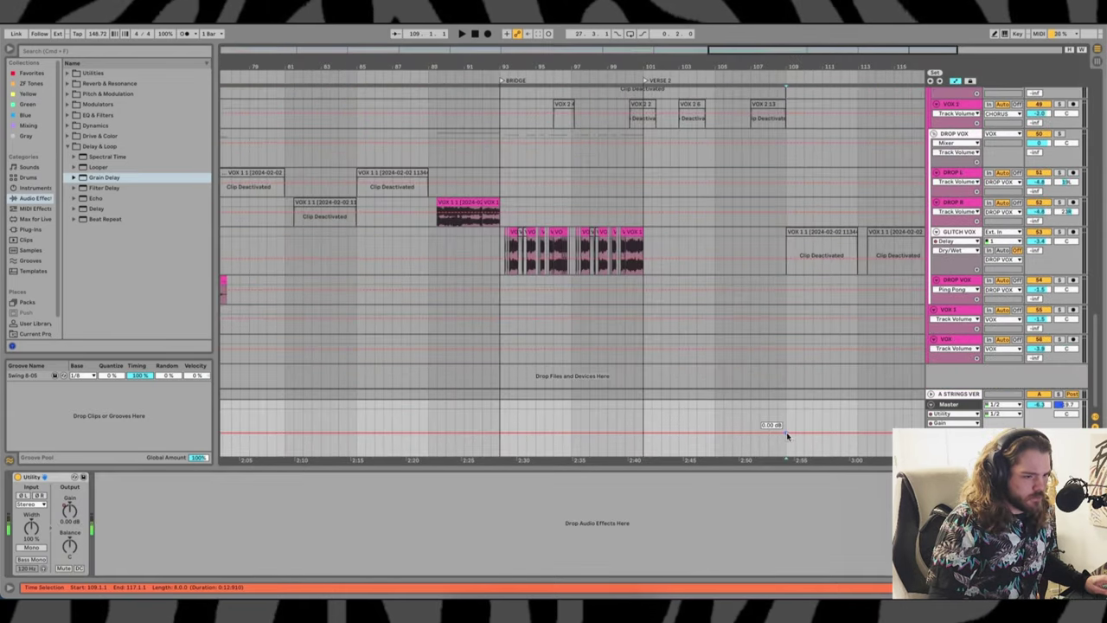
left_click_drag(857, 433, 858, 448)
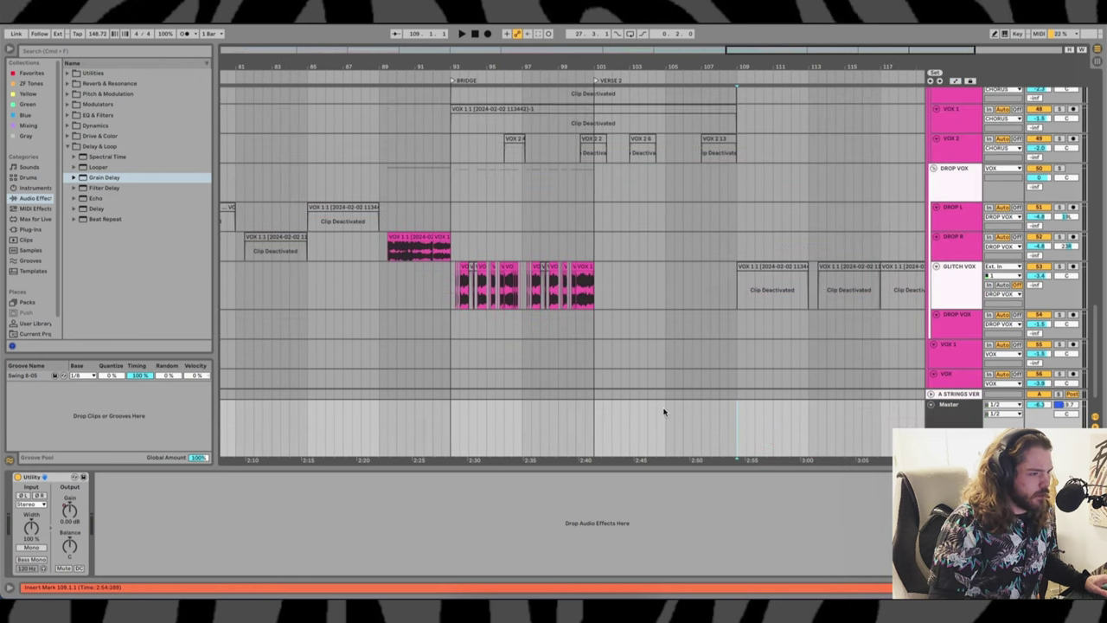
Look over the vocal tracks from VERSE 2 back to the drop, and the drum clips across the drop
right_click(668, 315)
left_click(644, 269)
scroll(715, 259, "up", 4)
scroll(716, 259, "left", 4)
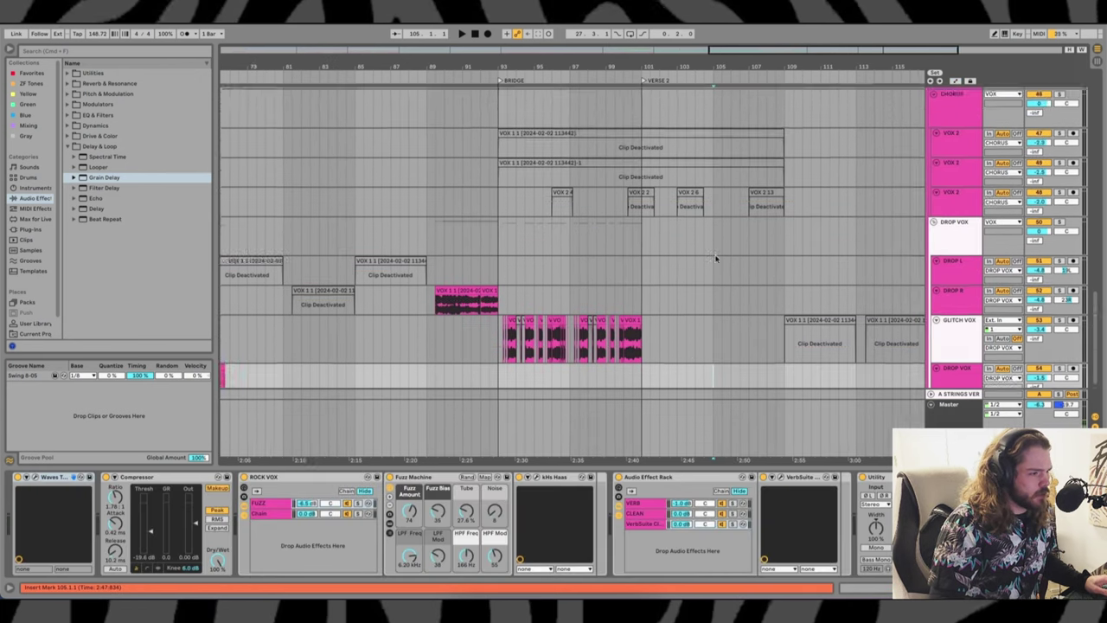
scroll(575, 260, "up", 3)
scroll(575, 260, "left", 4)
left_click(553, 168)
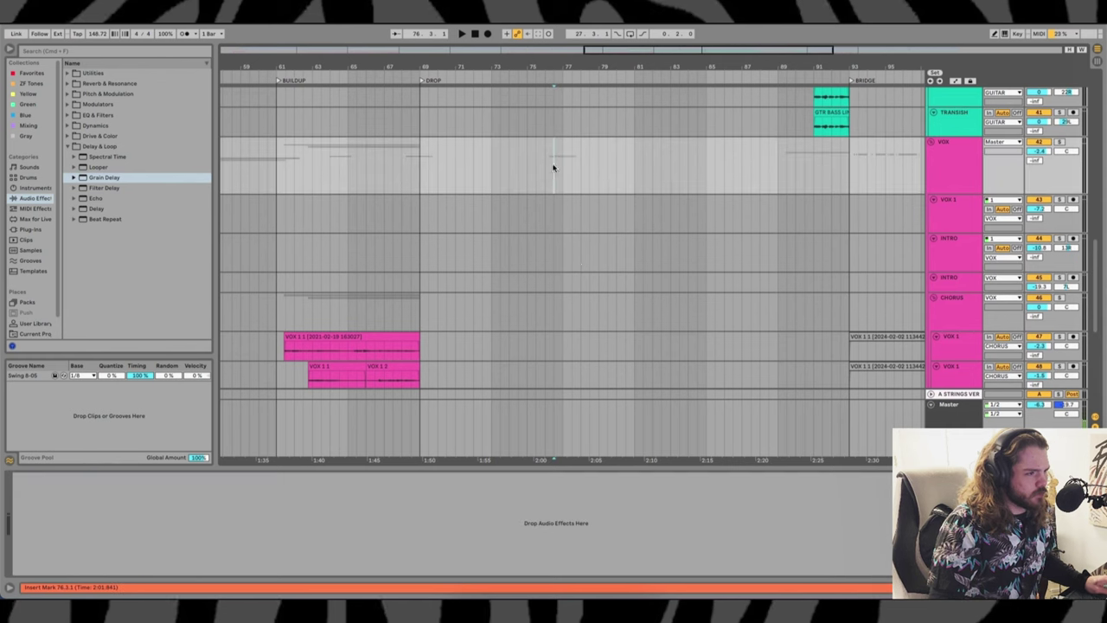
scroll(605, 183, "down", 6)
scroll(624, 228, "up", 3)
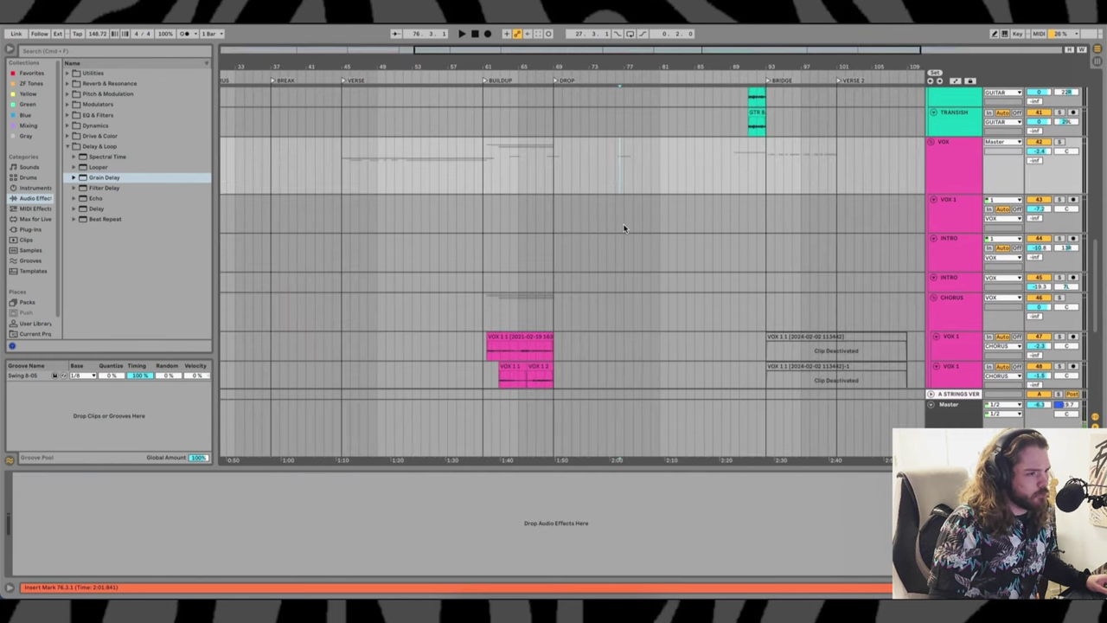
scroll(625, 228, "up", 10)
scroll(624, 228, "up", 5)
scroll(583, 241, "up", 3)
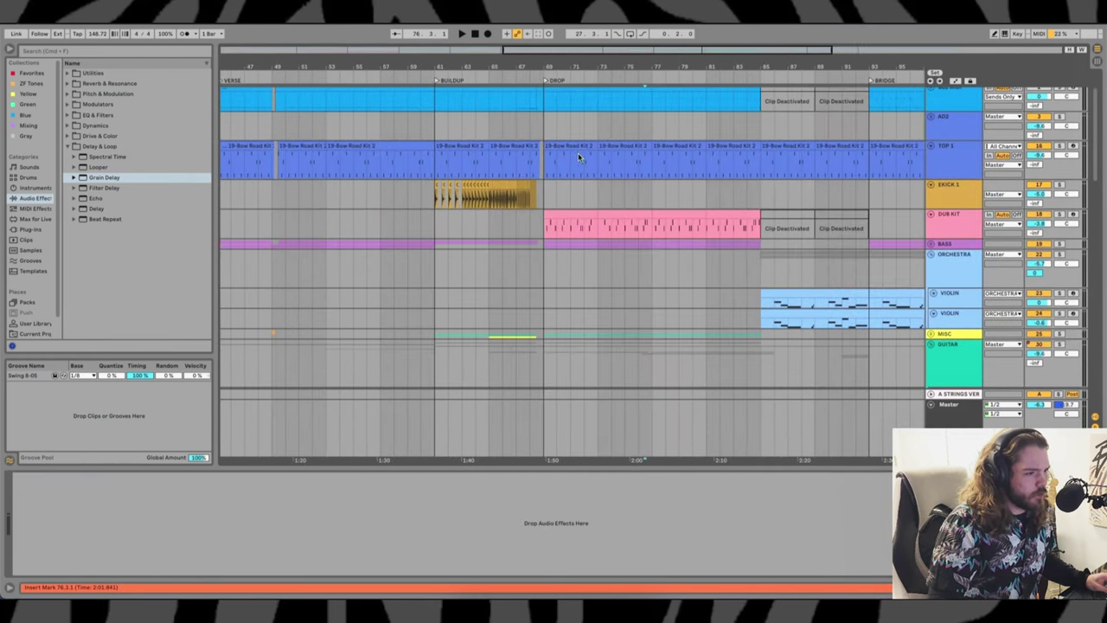
Deactivate the TOP 1 clips from the start of the DROP at bar 69 up to the BRIDGE at bar 93
left_click(577, 153)
scroll(576, 143, "right", 3)
left_click(703, 154, "shift")
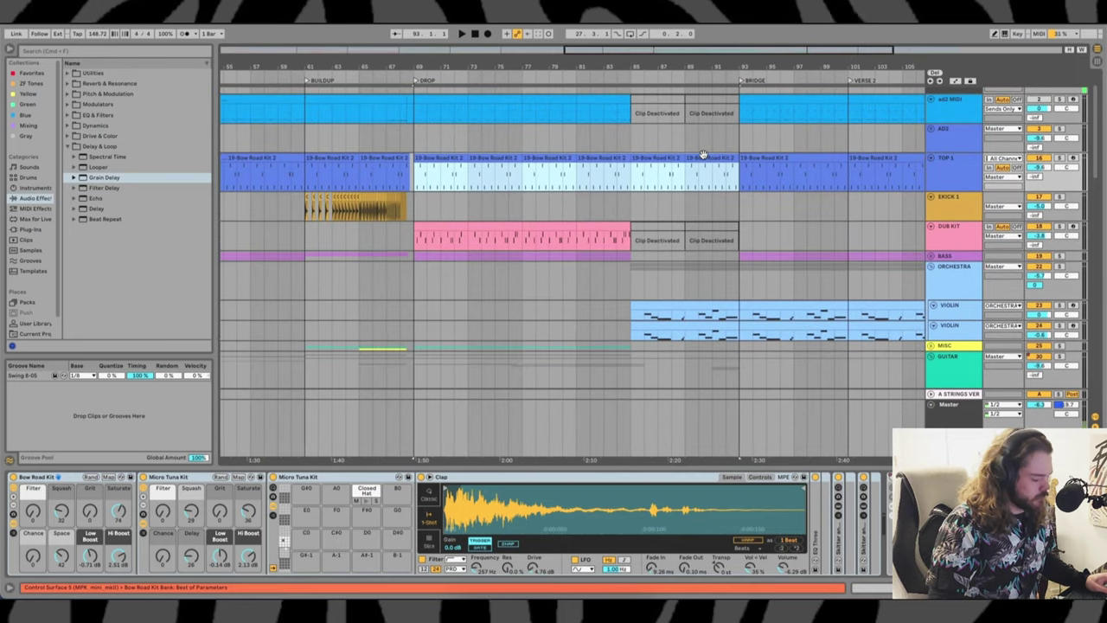
key("0")
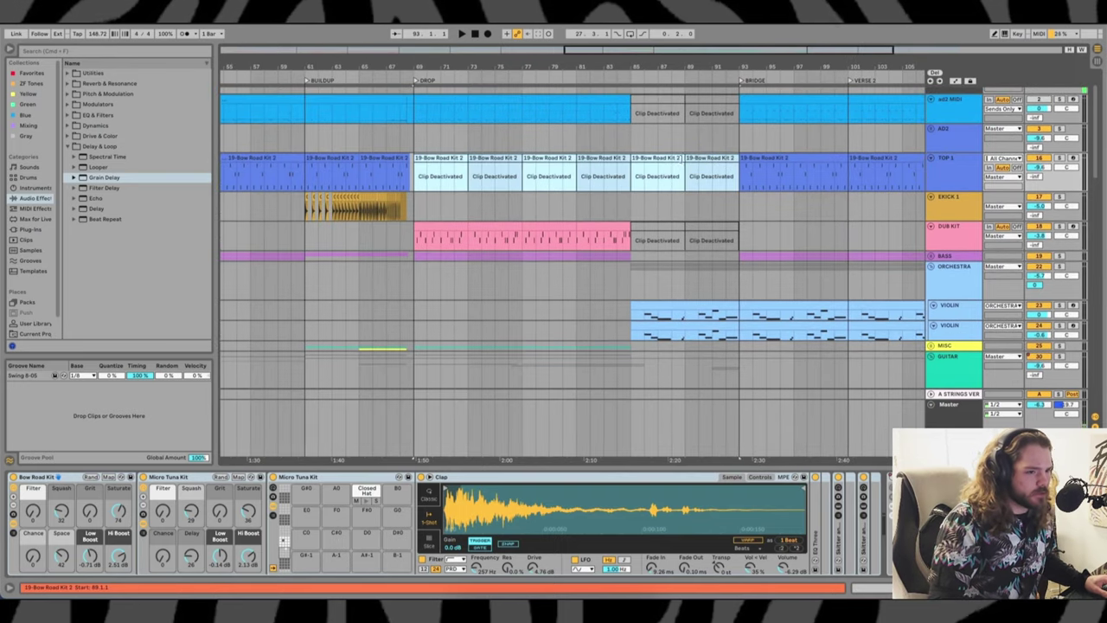
left_click(384, 176)
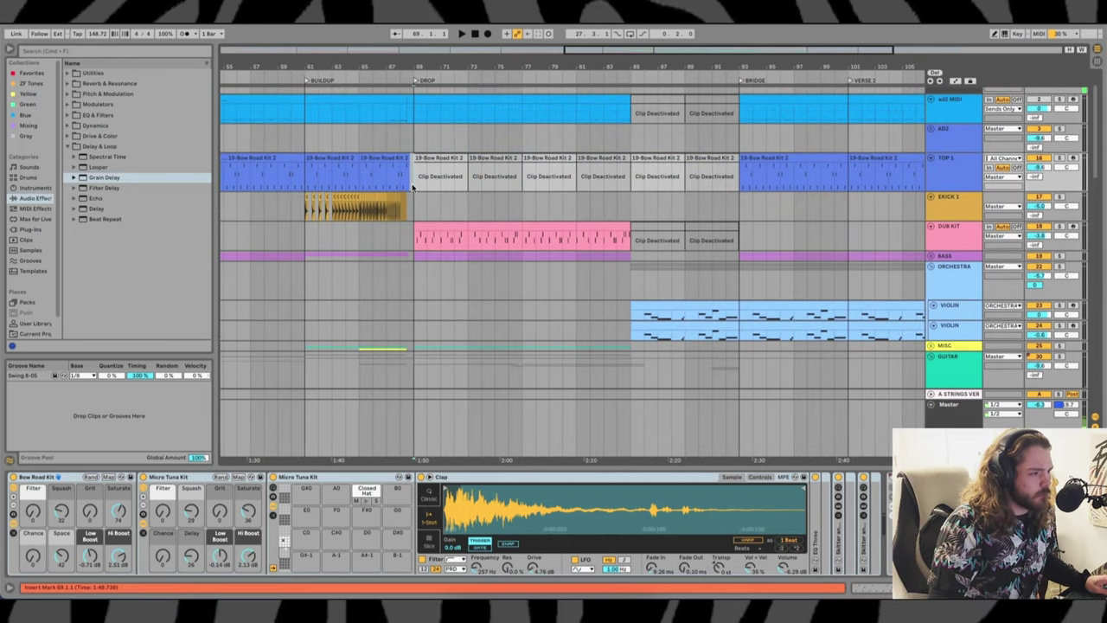
Check the ad2 MIDI clips across the DROP, open the one at bar 69 and play its drum pattern
scroll(413, 187, "up", 2)
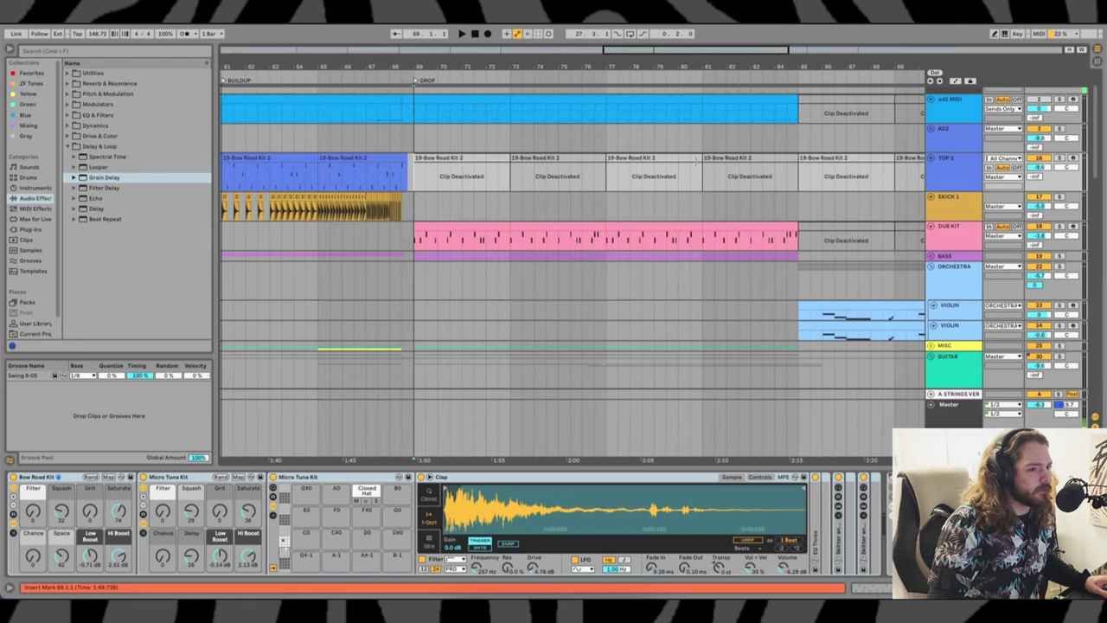
scroll(588, 151, "up", 3)
left_click(473, 141)
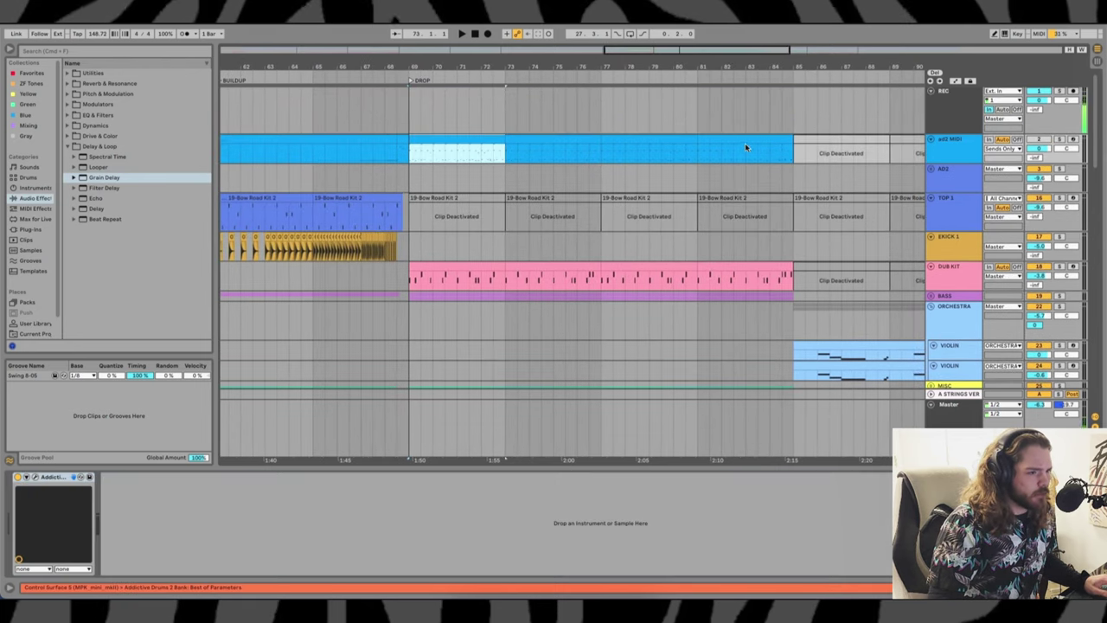
scroll(747, 138, "right", 2)
left_click(706, 138)
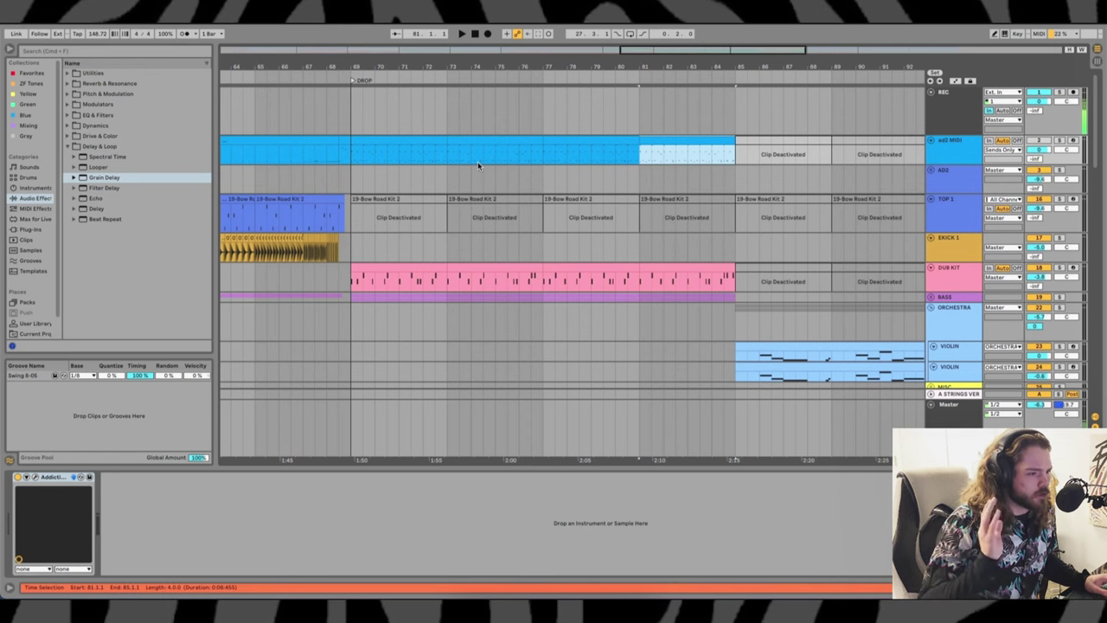
double_click(365, 145)
left_click(584, 470)
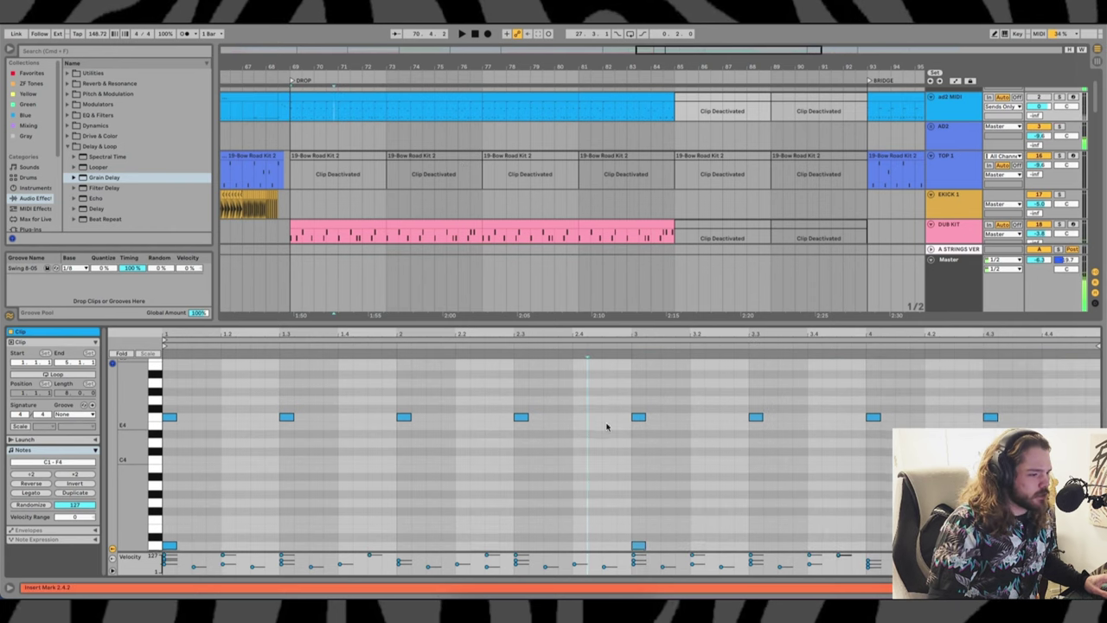
scroll(562, 416, "down", 5)
key("space")
scroll(605, 415, "down", 3)
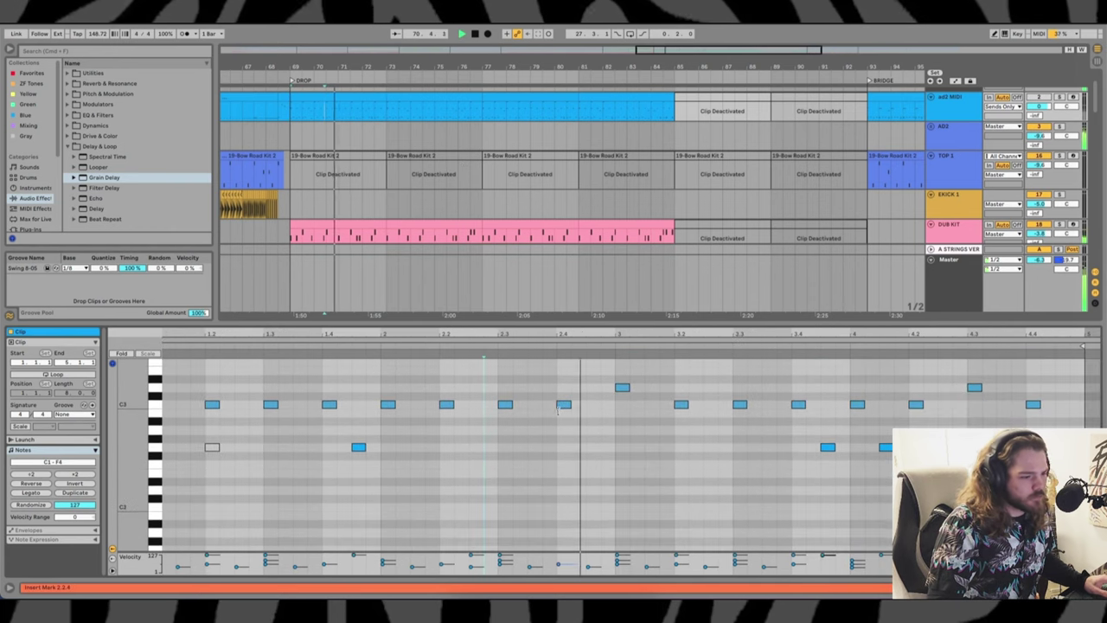
scroll(679, 426, "down", 1)
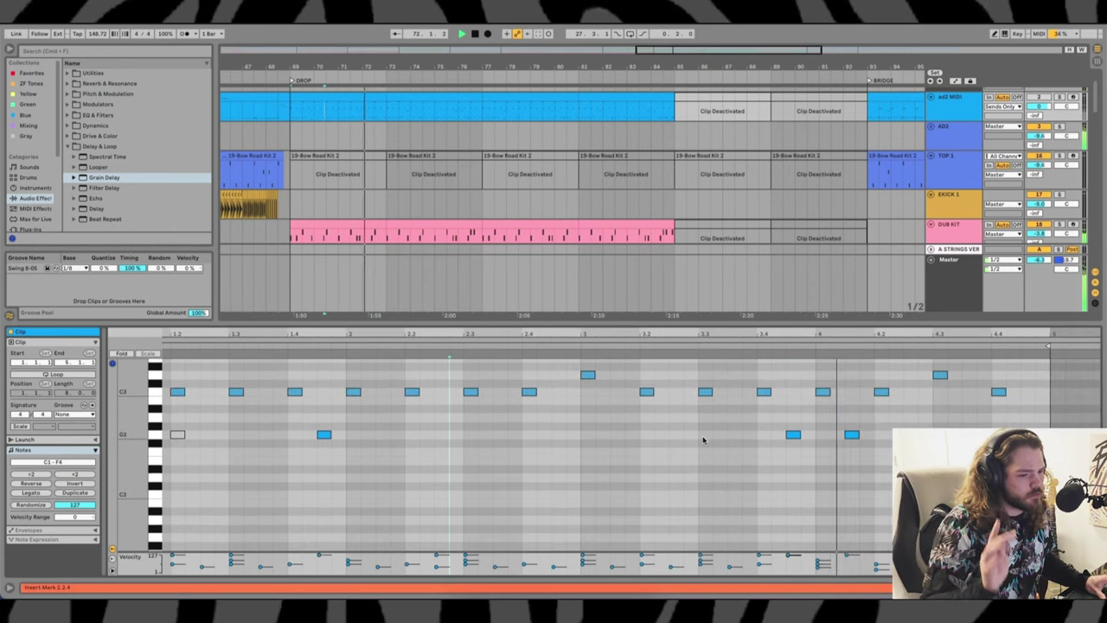
key("space")
Move the two G2 notes at 3.4.3 and 4.1.3 in the ad2 MIDI clip at bar 69 up to F4
left_click_drag(759, 440, 906, 414)
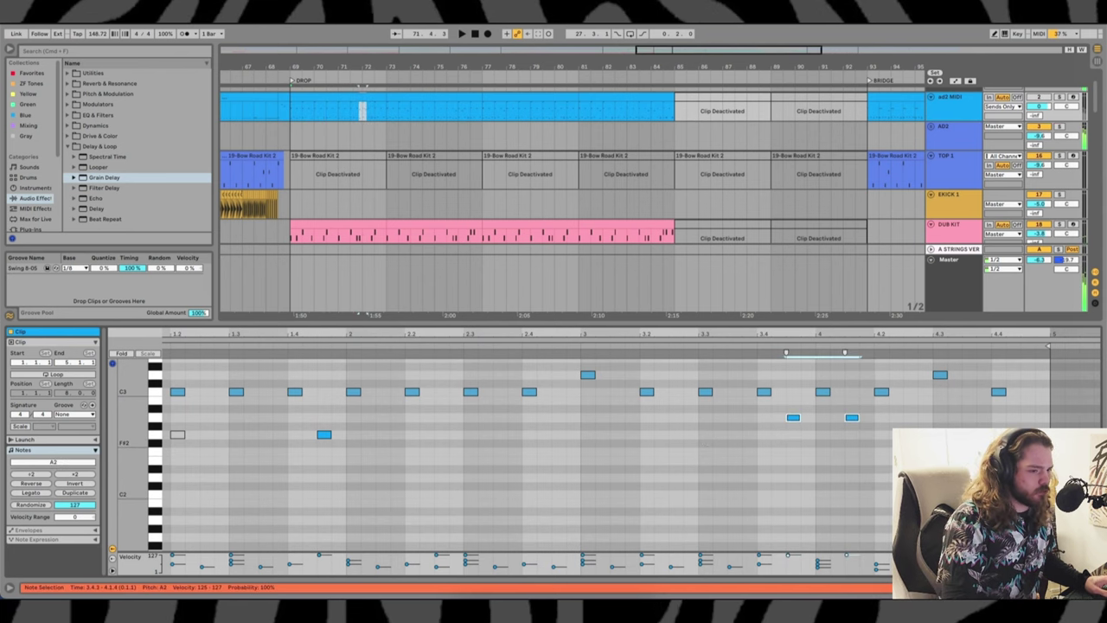
key("Up")
key("Up")
key("Up")
key("Up")
key("Up")
key("Up")
key("Up")
key("Up")
key("Up")
key("Up")
key("Up")
key("Up")
key("Up")
key("Up")
key("Up")
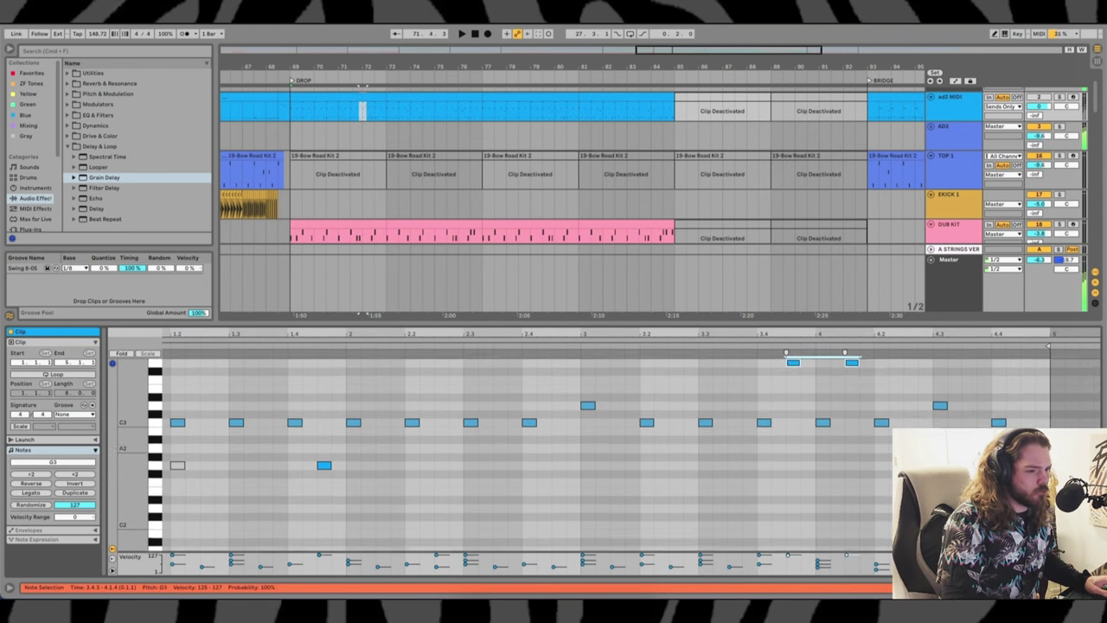
key("Up")
key("Up")
key("Up")
key("Up")
key("Up")
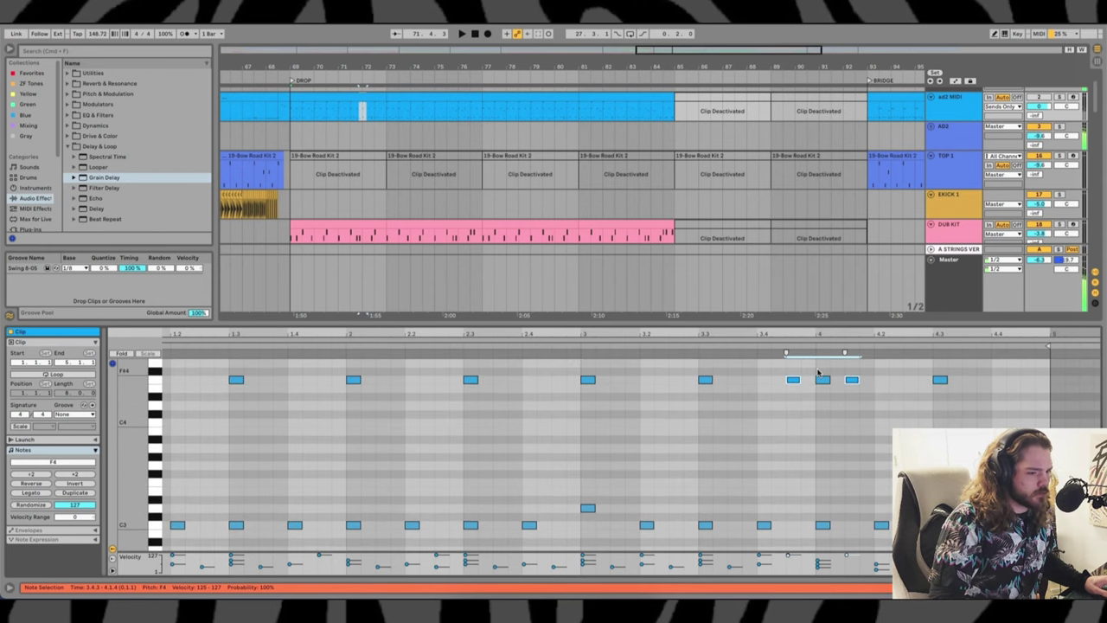
left_click(818, 371)
scroll(813, 393, "down", 5)
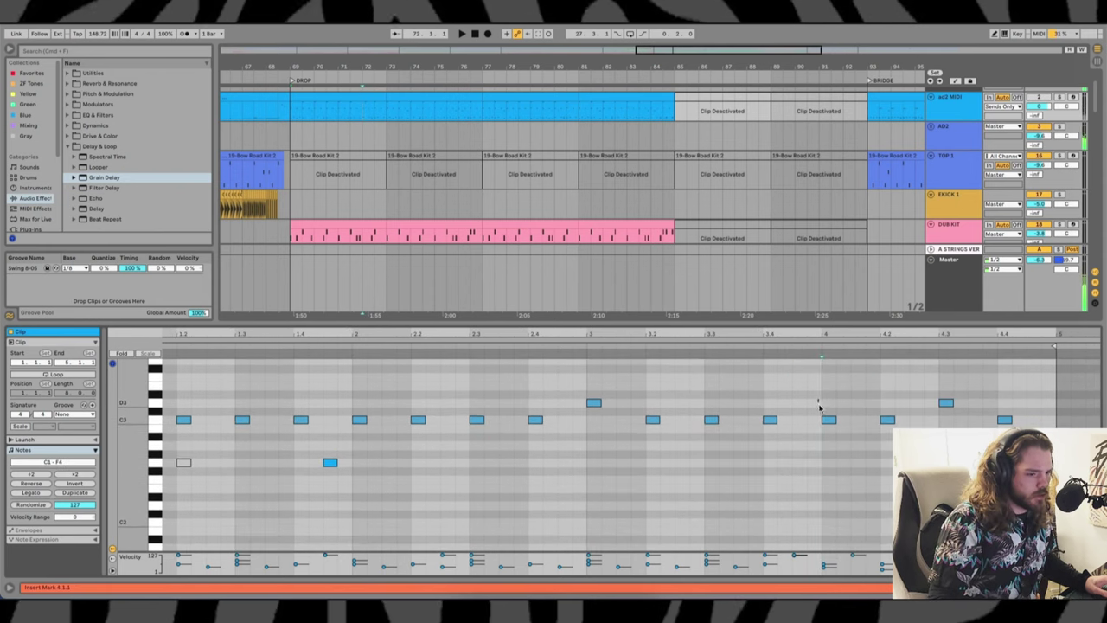
Open the ad2 MIDI clip of bars 73 to 77 and move its G2 note at 1.4.3 up to G4
left_click_drag(387, 111, 482, 121)
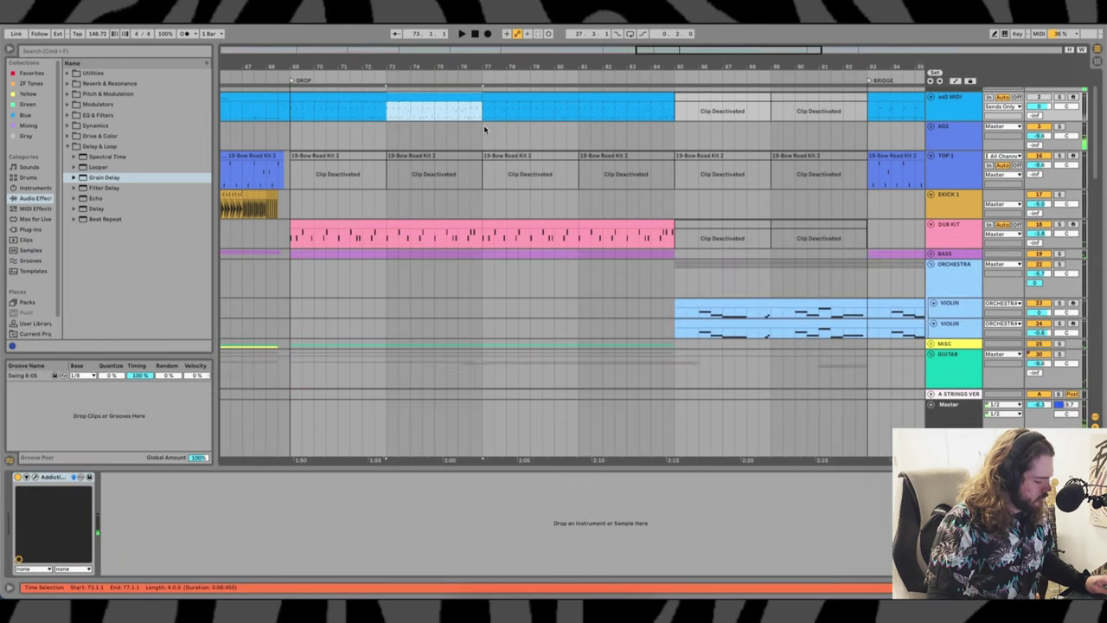
double_click(447, 94)
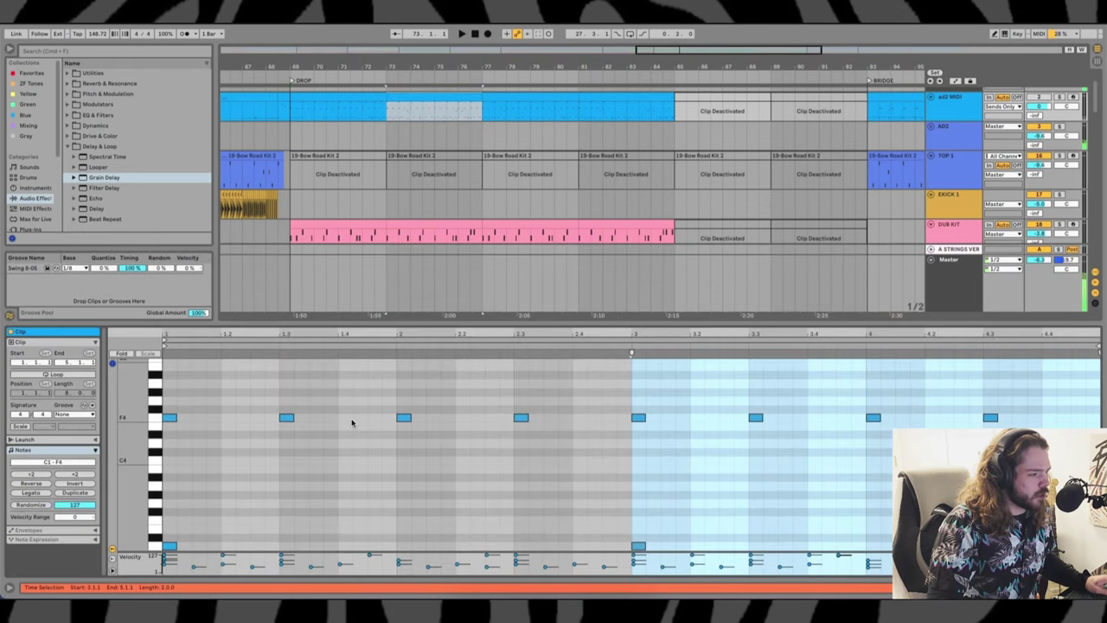
scroll(354, 422, "down", 5)
scroll(388, 428, "down", 3)
key("space")
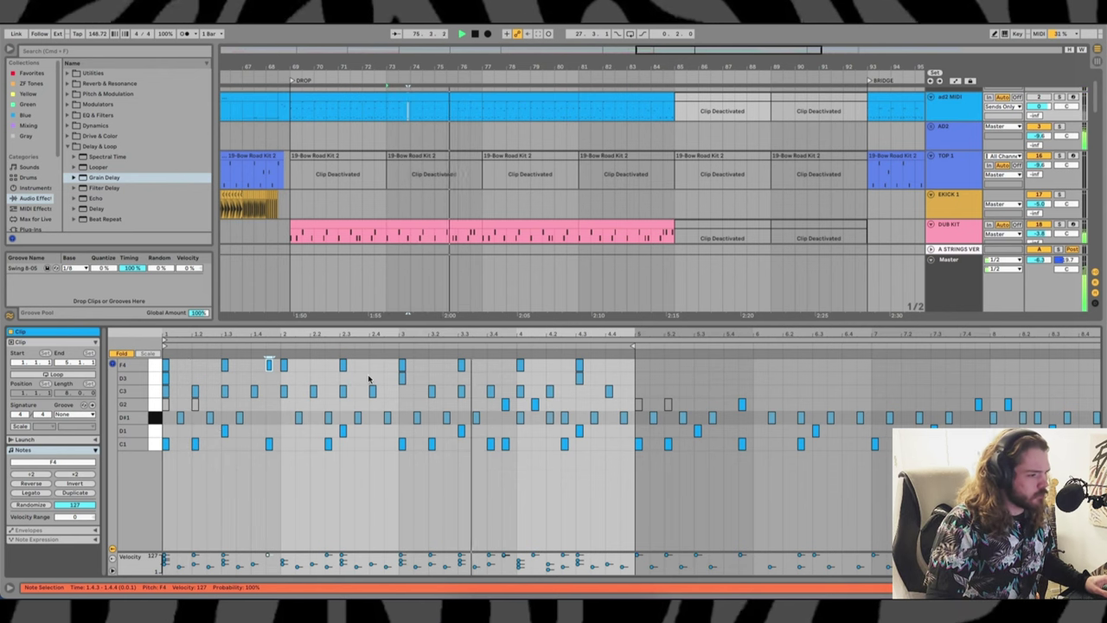
left_click(122, 354)
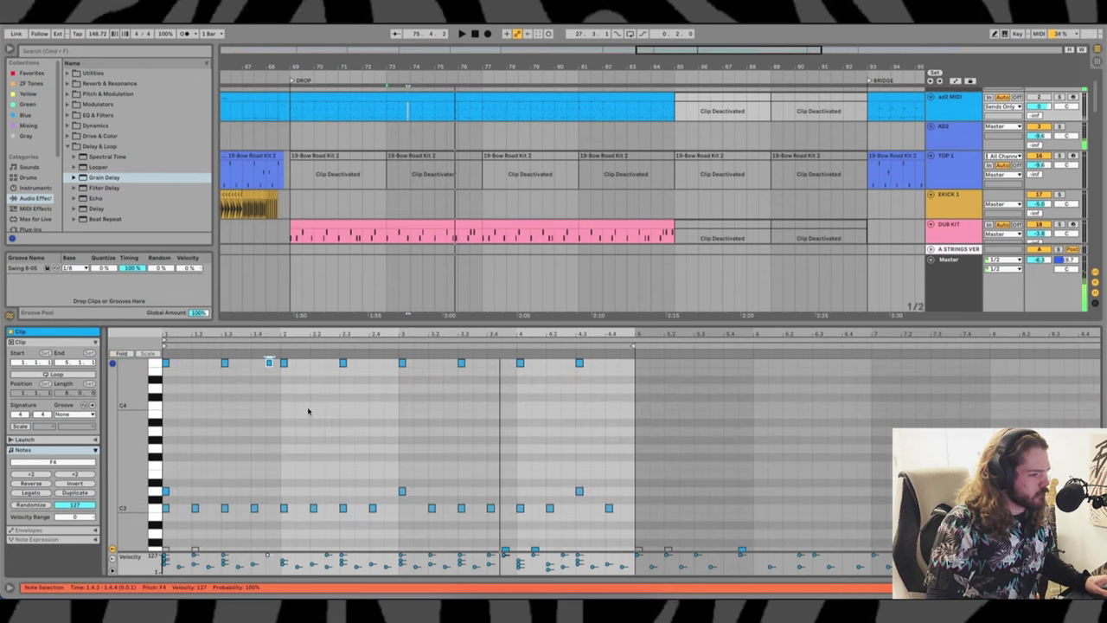
key("Up")
key("Up")
key("Up")
key("Up")
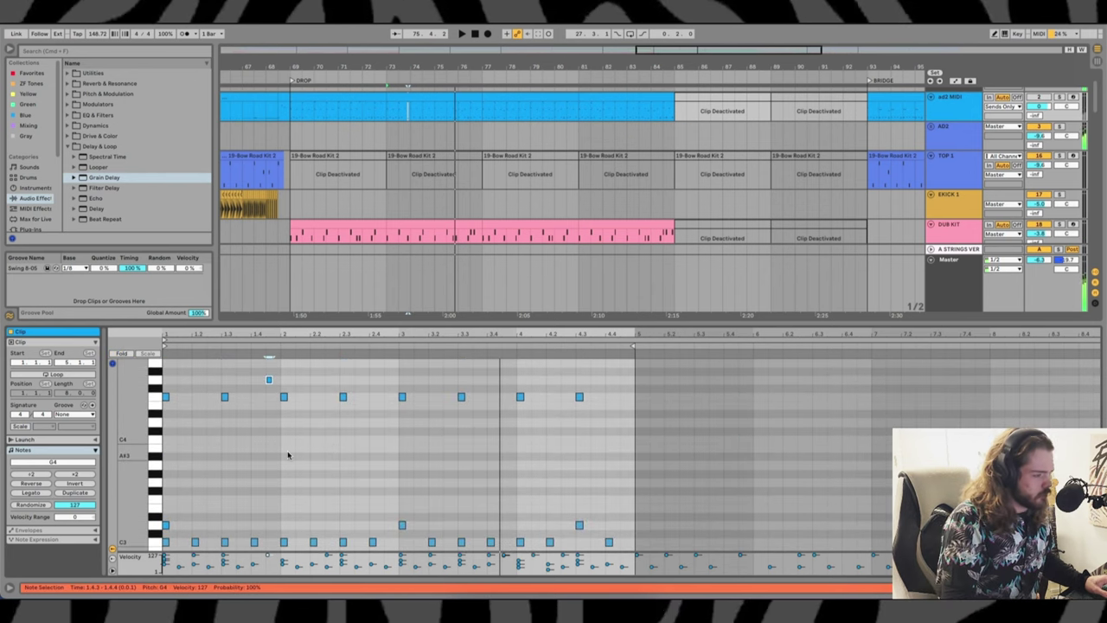
Play the pattern and move the notes at 3.4.3 and 4.1.3 up to G4 in the clip at bar 73
key("space")
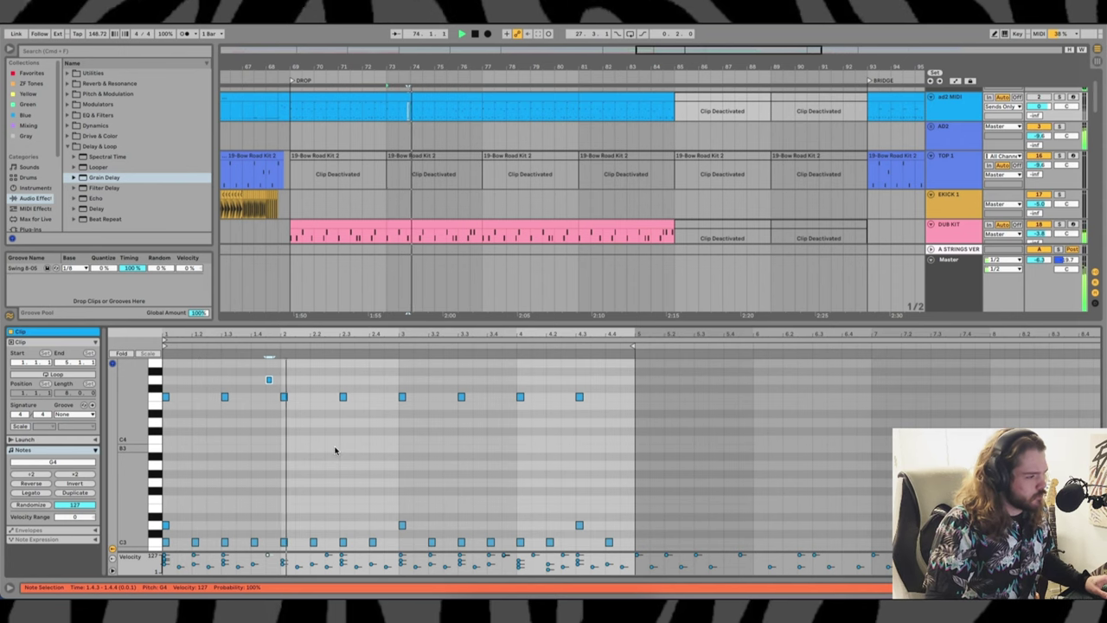
left_click(327, 95)
scroll(628, 419, "up", 3)
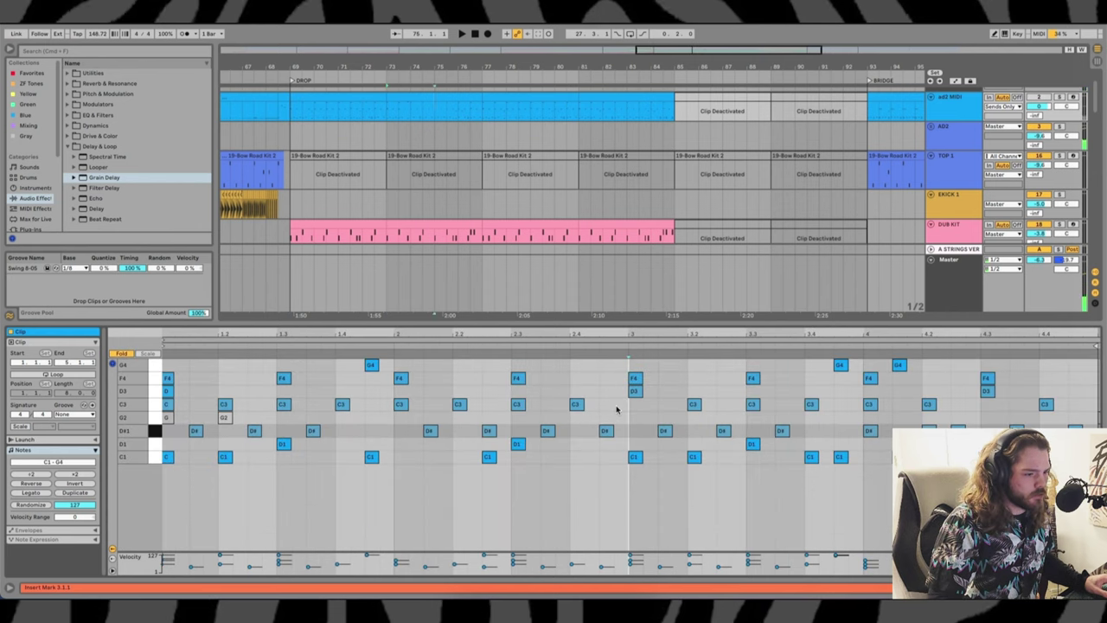
Play the clip from 3.1.1 and again from 4.1.1 to judge the end of the drum pattern
key("space")
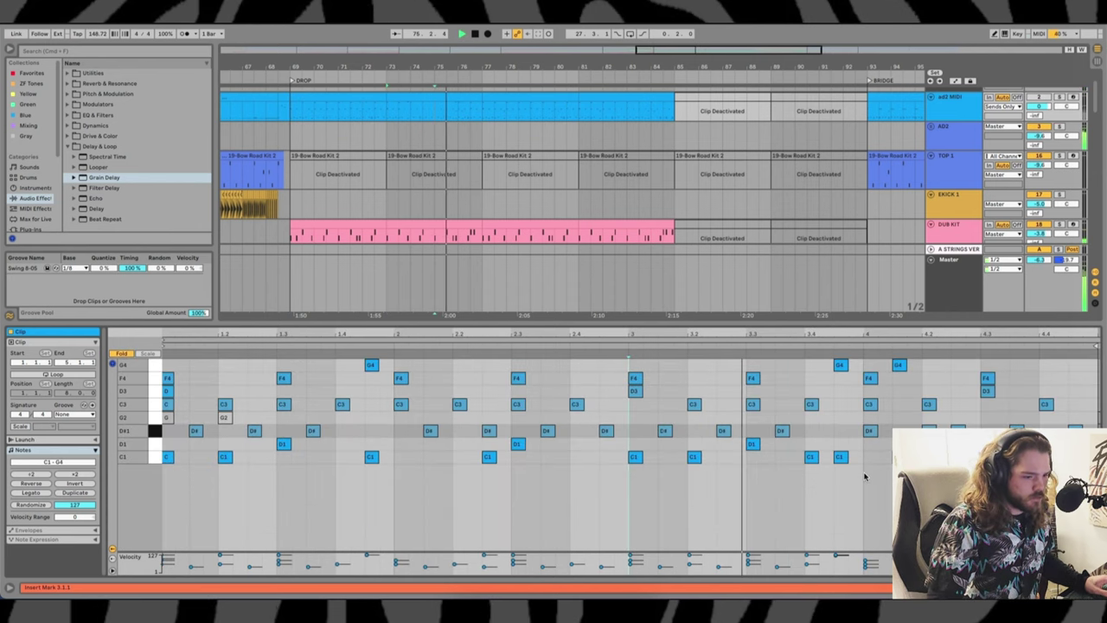
key("space")
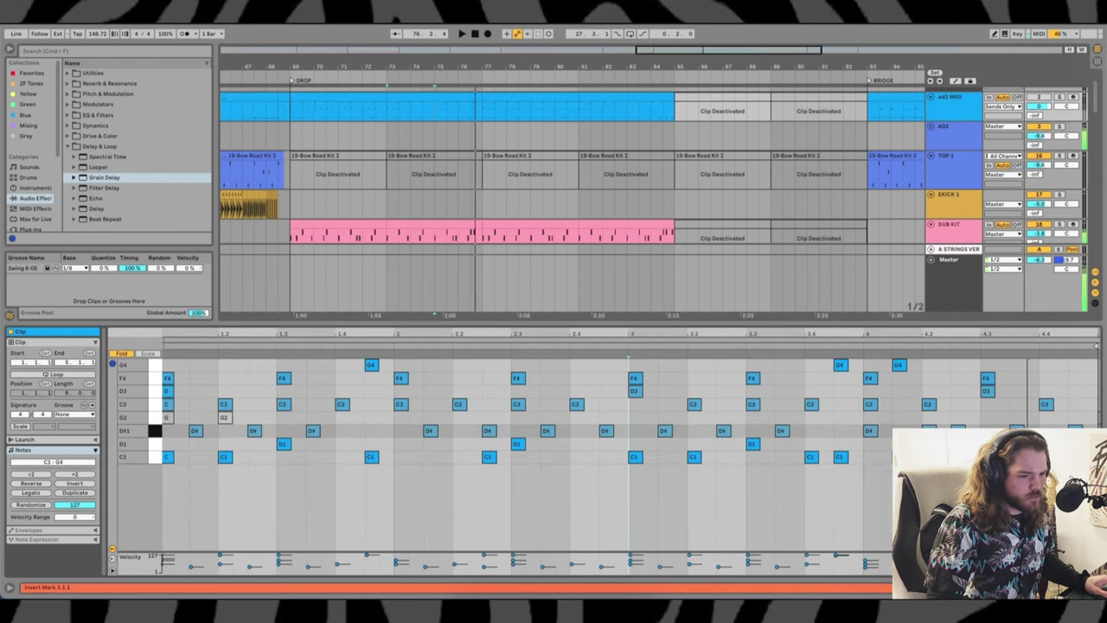
double_click(901, 456)
left_click(863, 440)
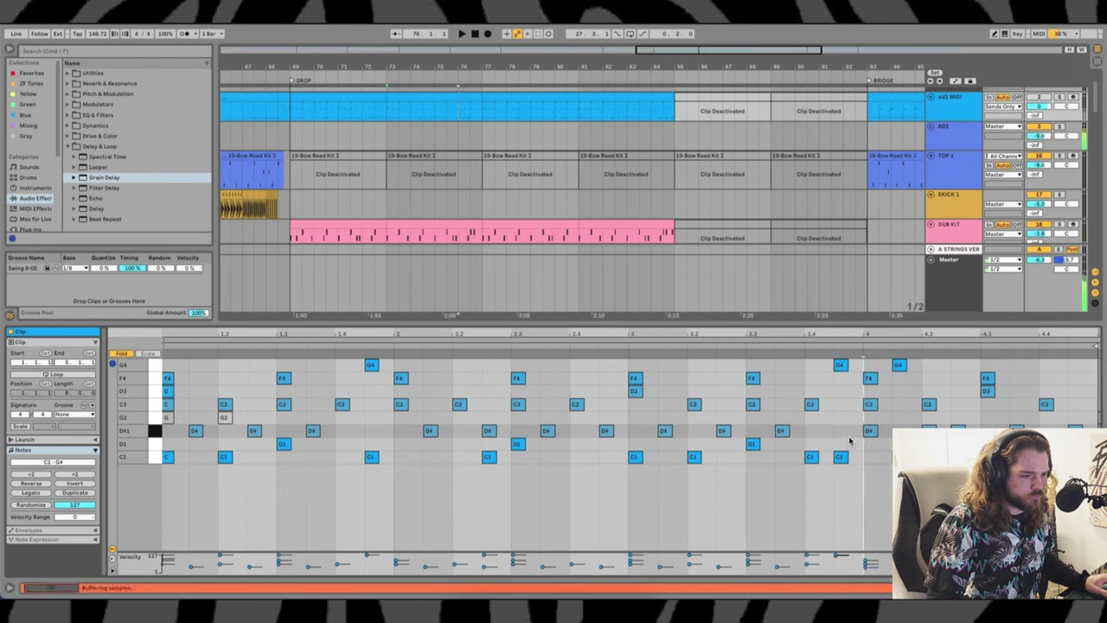
key("space")
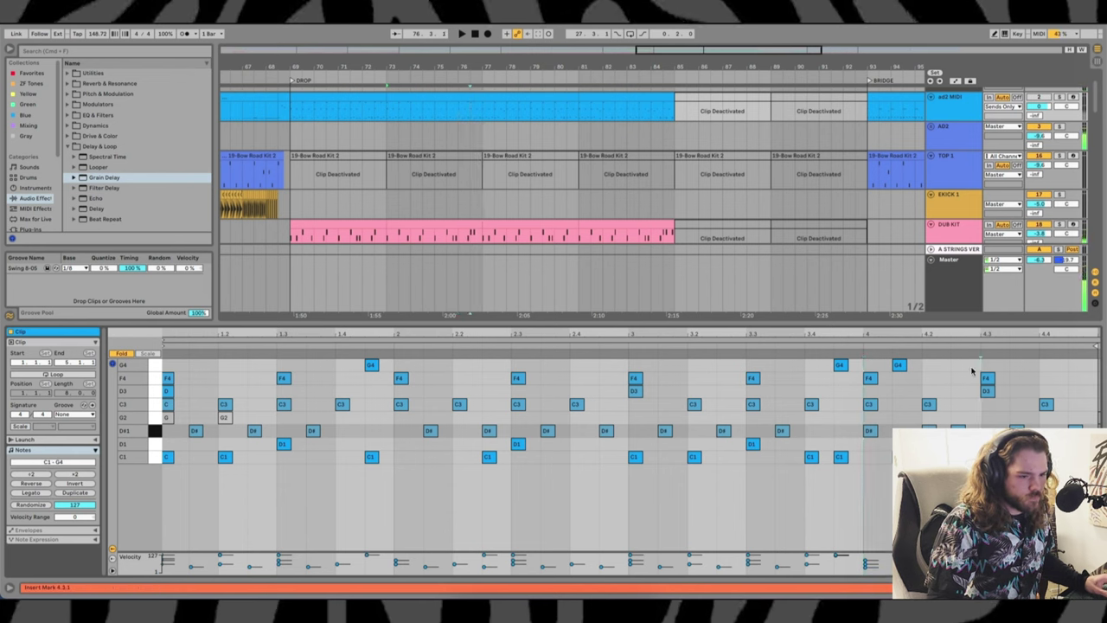
Raise the D3 and F4 notes at 4.3.1 by one semitone, to D#3 and F#4
left_click_drag(971, 371, 1002, 395)
left_click(969, 381)
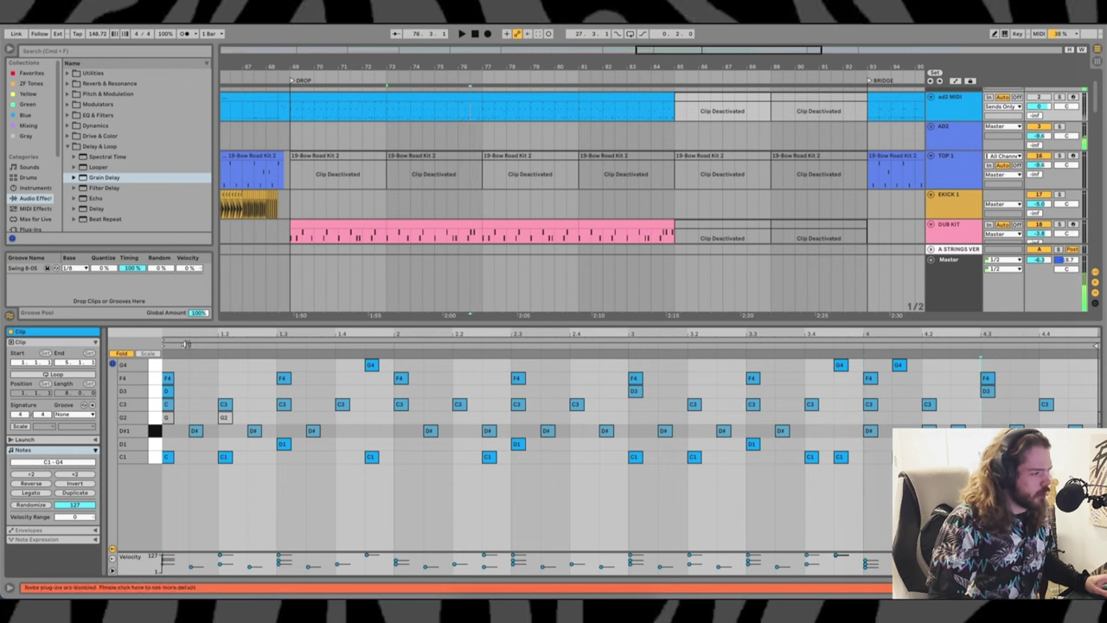
left_click(126, 353)
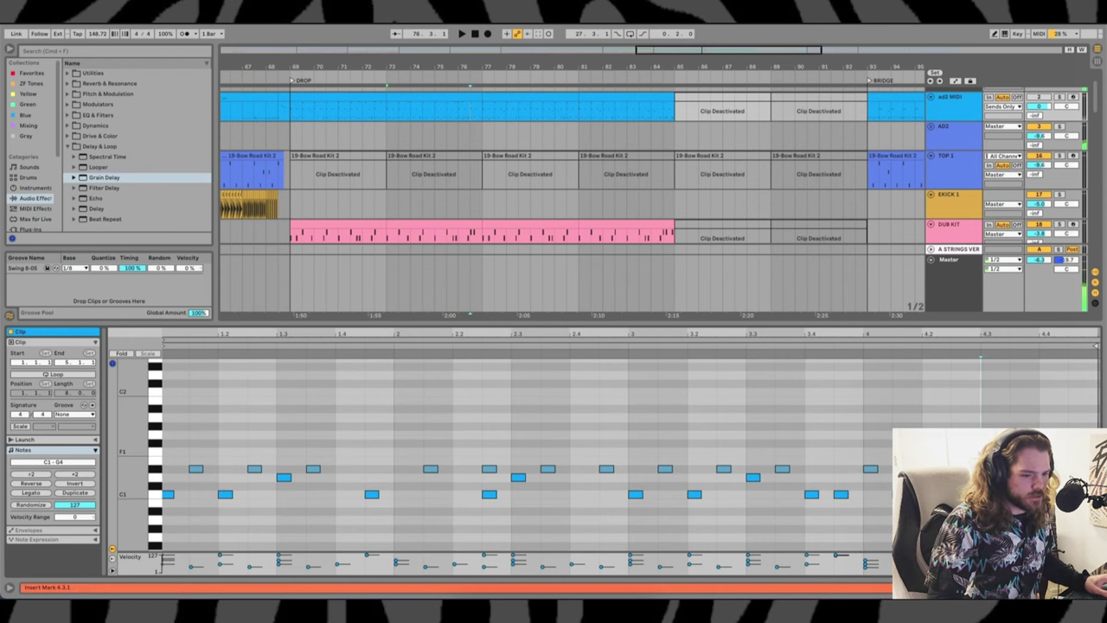
scroll(986, 450, "down", 2)
left_click(987, 421)
scroll(987, 410, "up", 5)
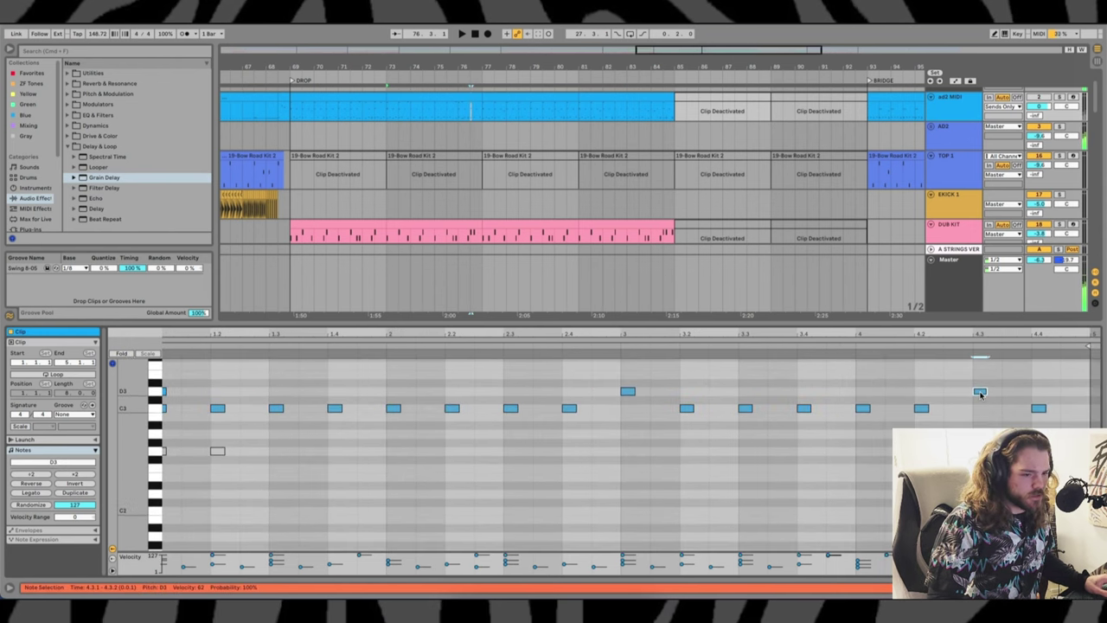
scroll(980, 395, "up", 3)
scroll(979, 395, "up", 6)
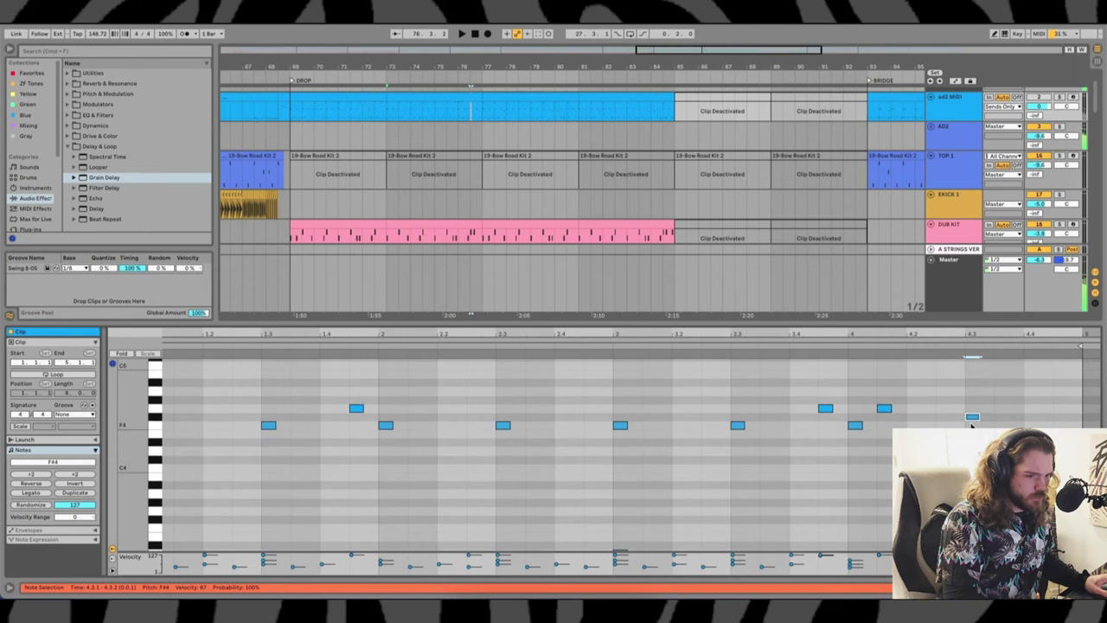
Add a G#4 note at 4.3.1, an A#3 note at 4.4.1 and an F3 note at 4.4.3, and play the fill
scroll(970, 425, "down", 10)
left_click(884, 435)
scroll(880, 458, "up", 8)
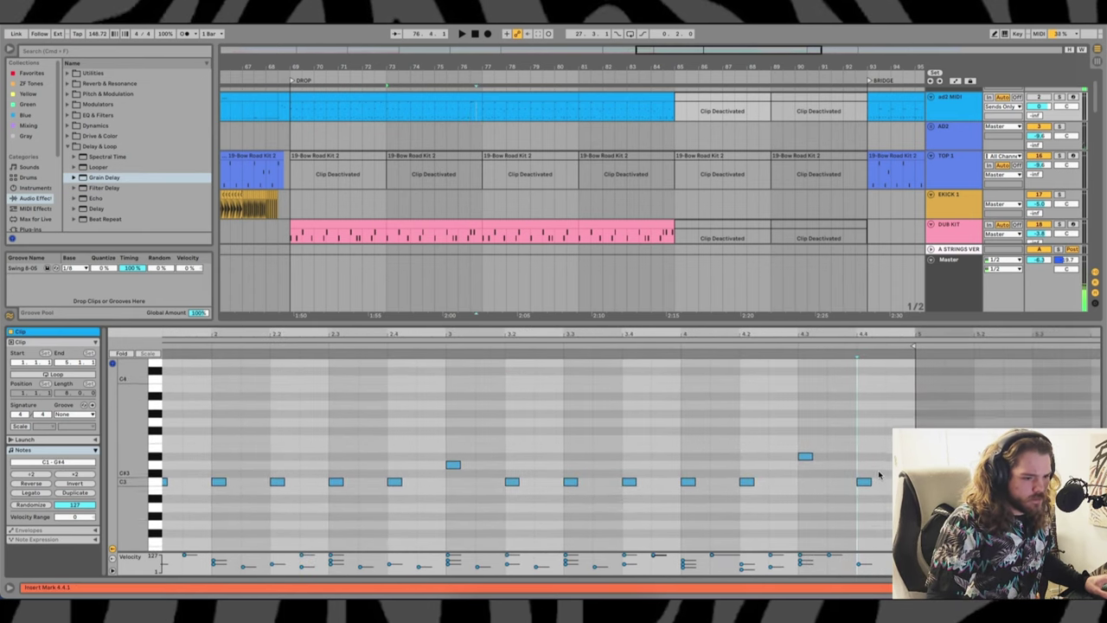
double_click(858, 483)
scroll(860, 505, "up", 5)
double_click(855, 482)
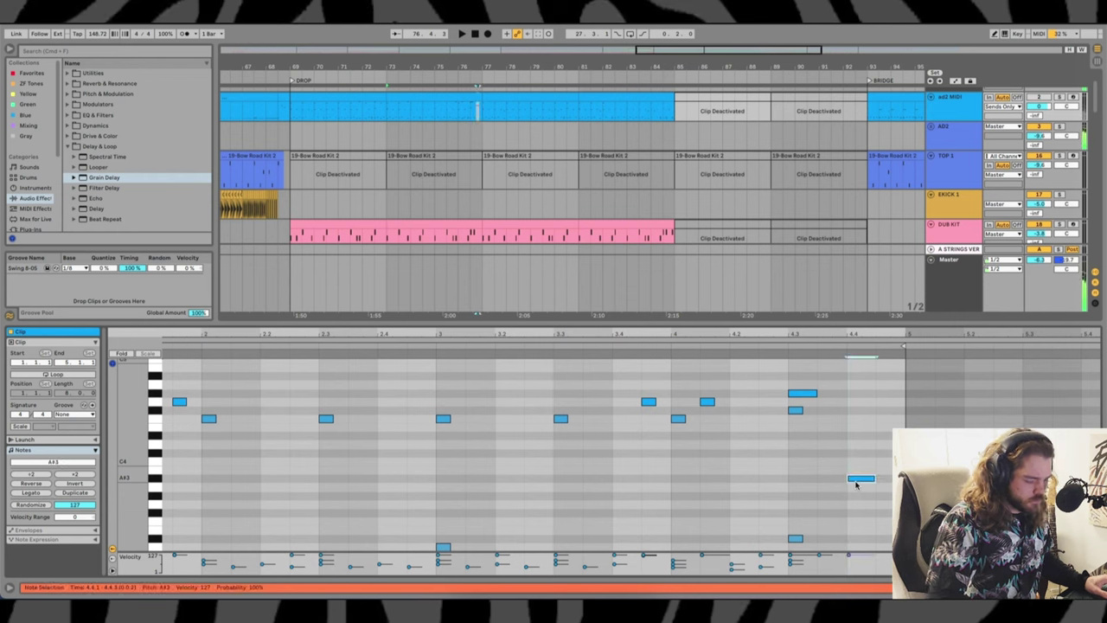
left_click(343, 451)
key("space")
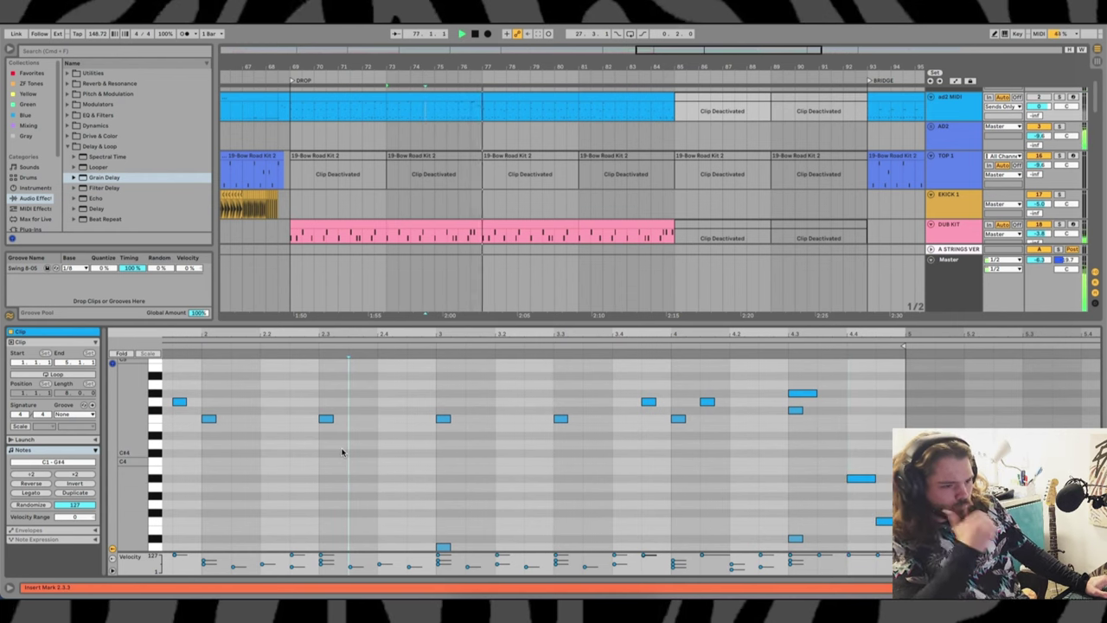
In the ad2 MIDI clip at bar 77, deactivate the C1–C3 notes at 7.1.3 and delete the F4 and G4 notes between 7.4.3 and 8.1.3
key("shift+Tab")
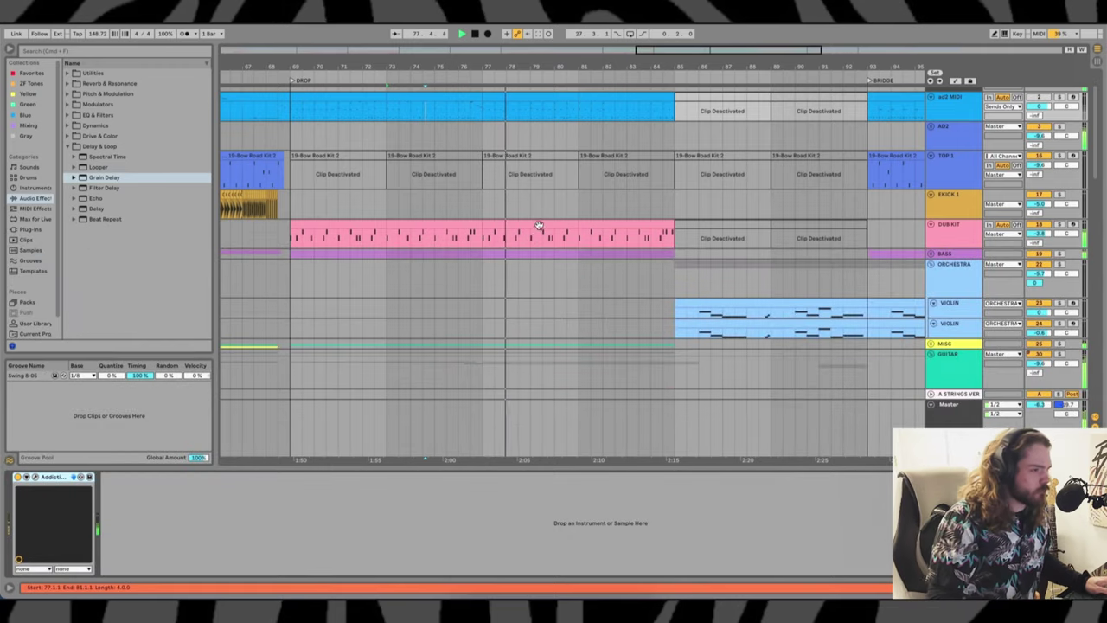
double_click(515, 98)
left_click(351, 93)
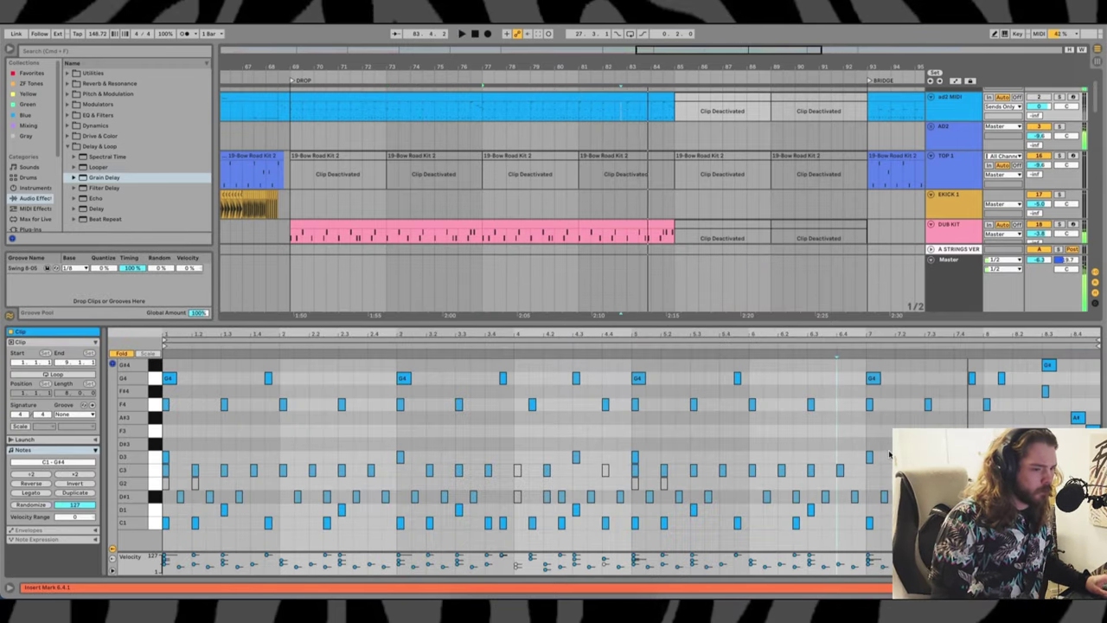
left_click_drag(882, 470, 889, 524)
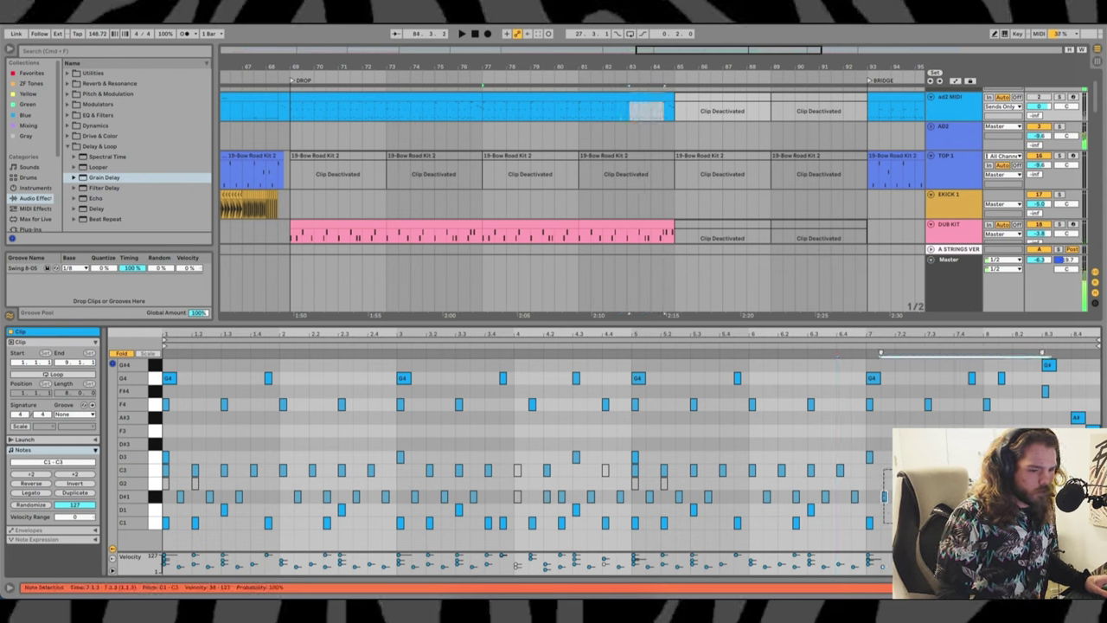
left_click(913, 497)
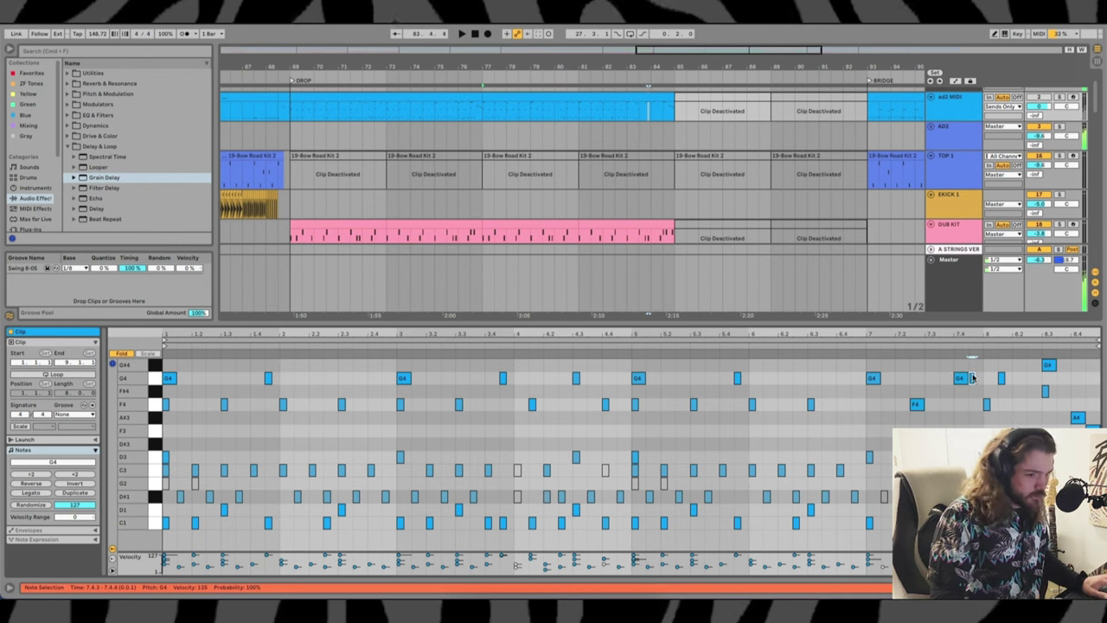
left_click_drag(971, 363, 1017, 417)
key("Delete")
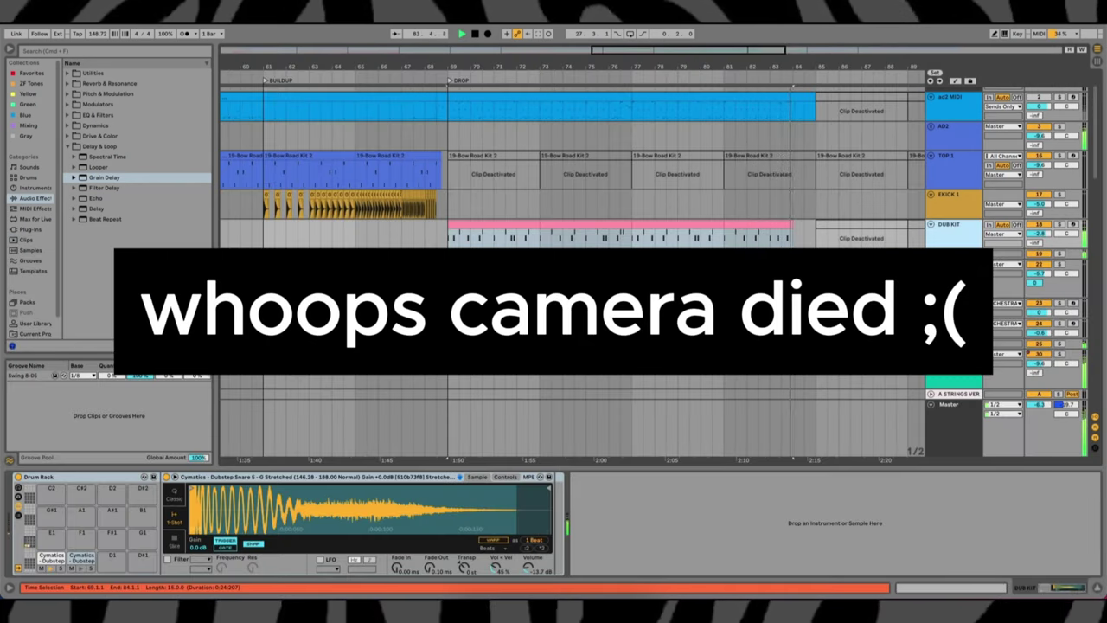
Unfold the BASS group and select the BASS 1 clip starting at bar 81
scroll(934, 206, "down", 2)
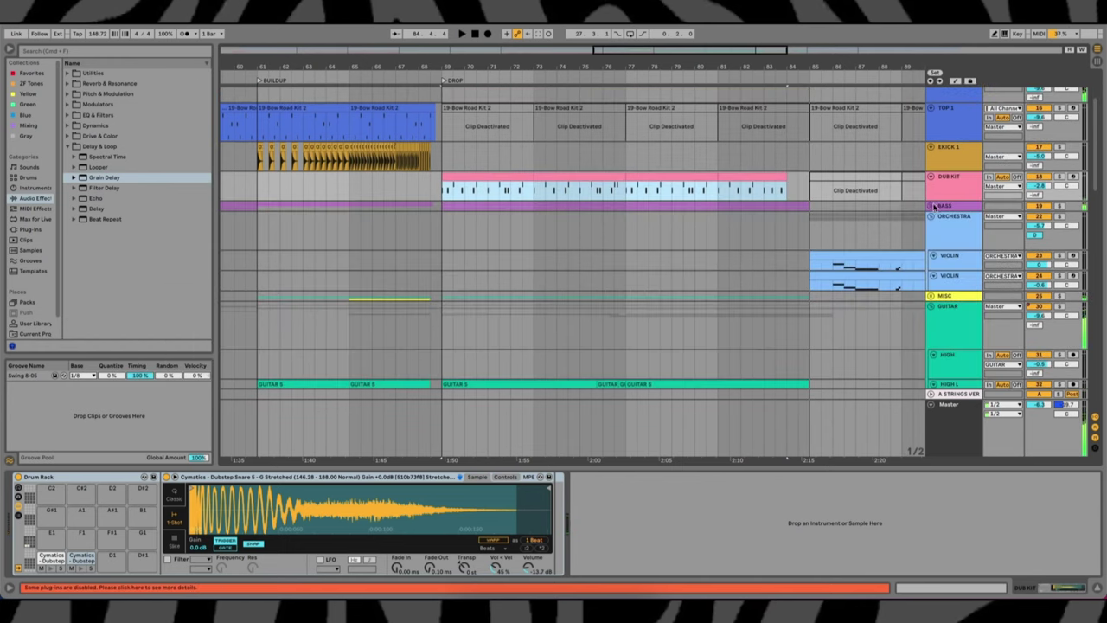
scroll(899, 197, "down", 6)
scroll(794, 201, "down", 5)
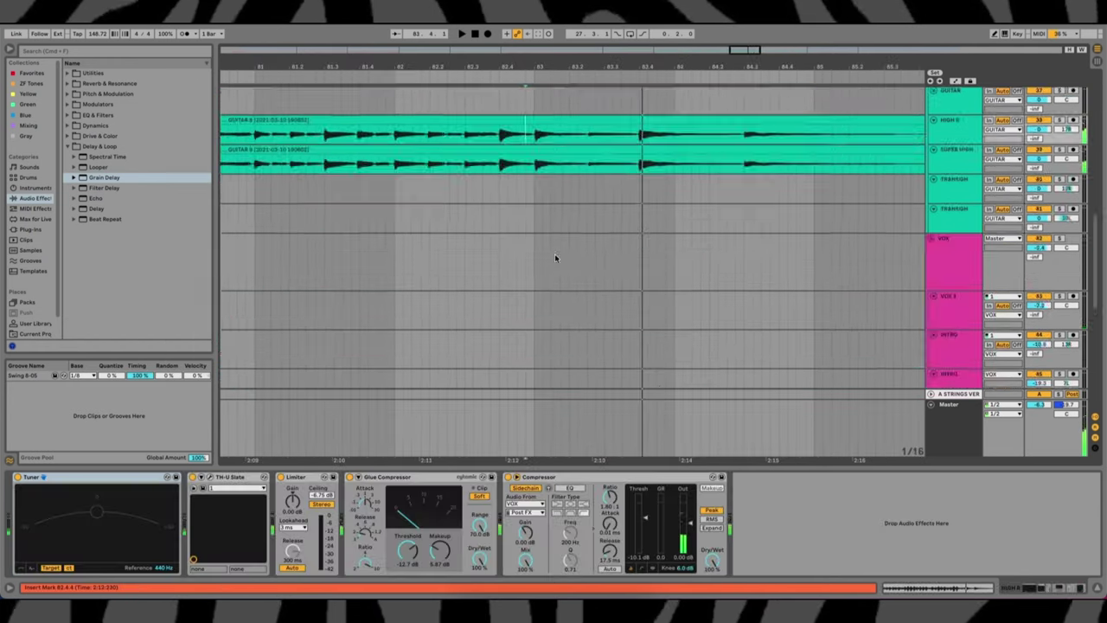
scroll(554, 253, "down", 5)
scroll(593, 229, "down", 2)
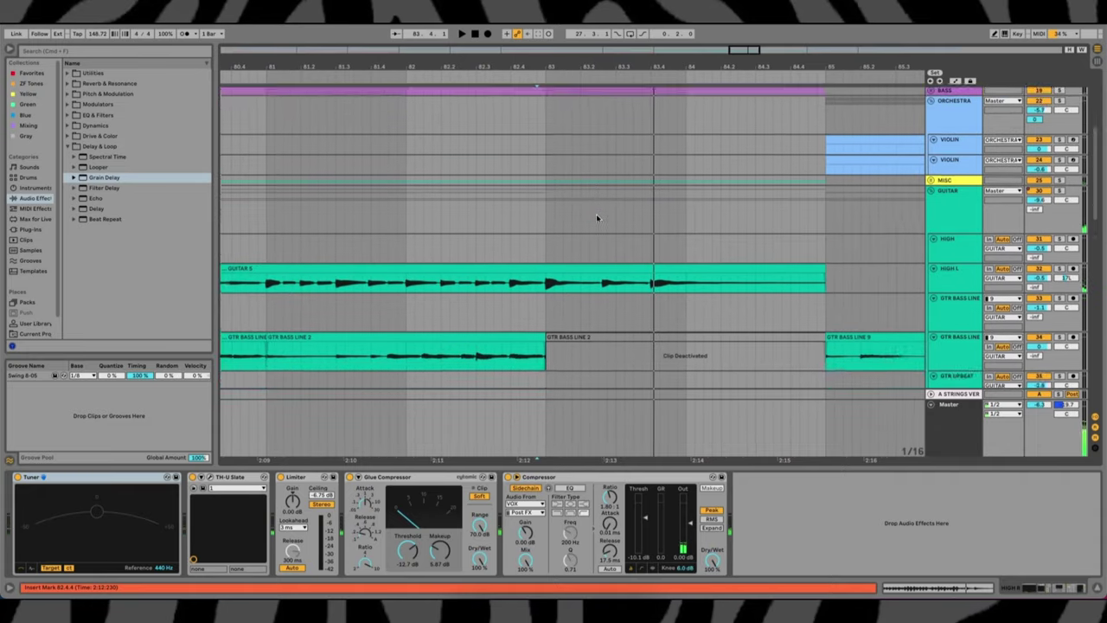
scroll(596, 217, "up", 1)
left_click(932, 114)
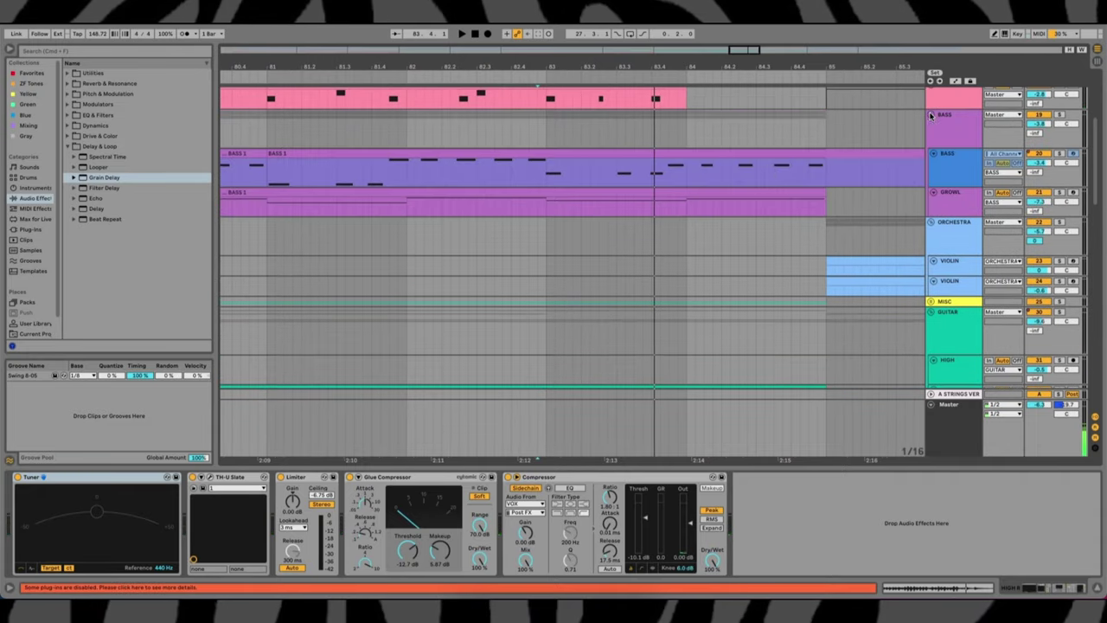
left_click(607, 155)
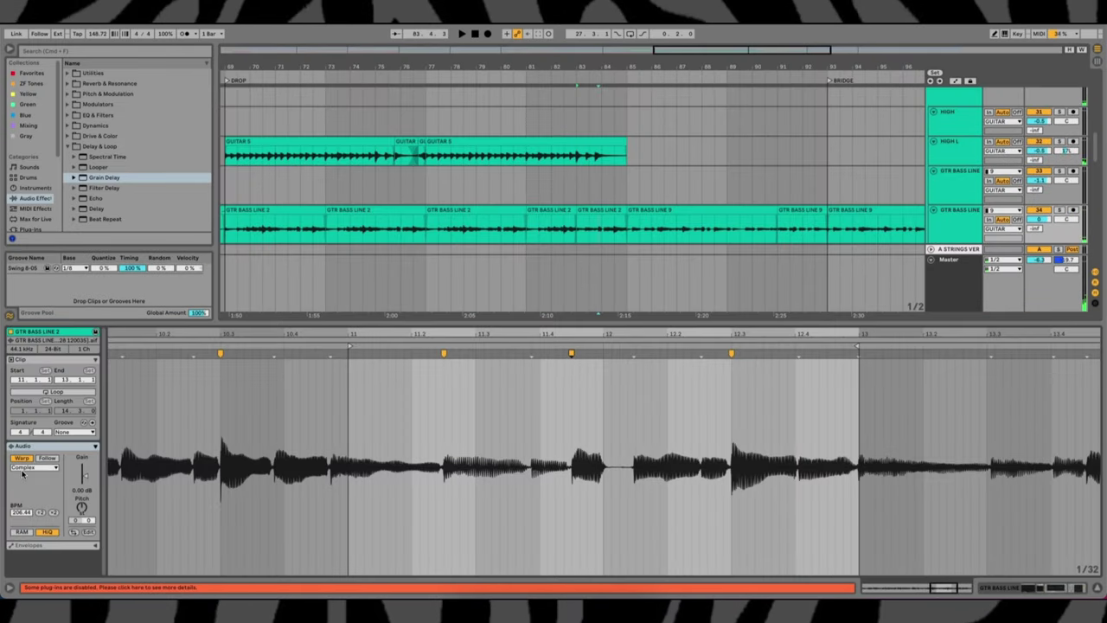
Play the GTR BASS LINE 2 clip from bar 83 into the following section and place the insert marker at 85.1.1
key("space")
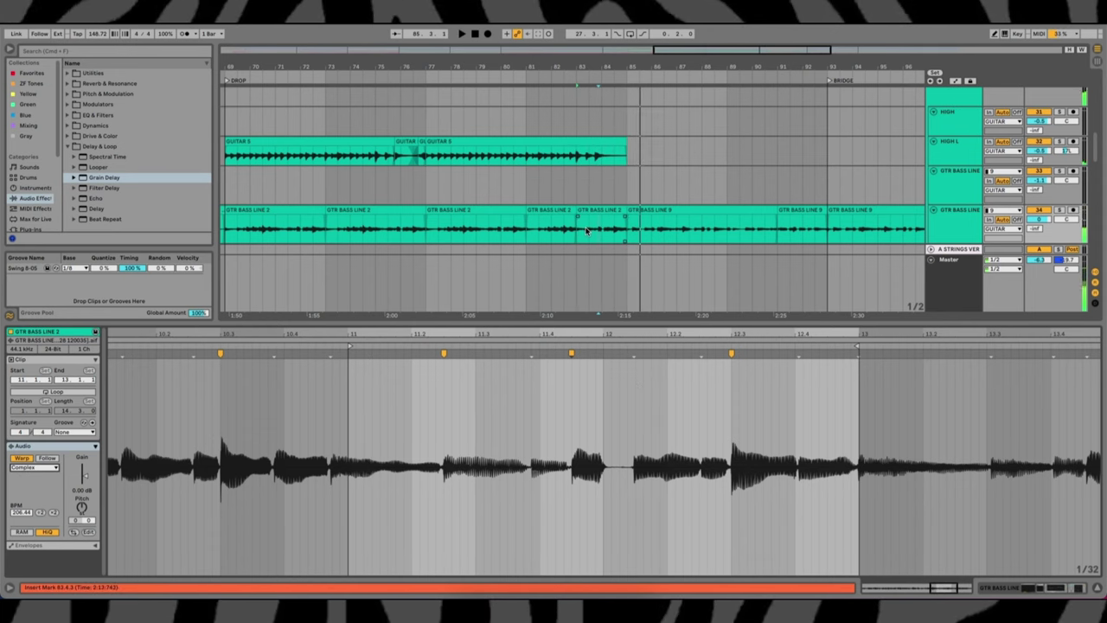
key("shift+Tab")
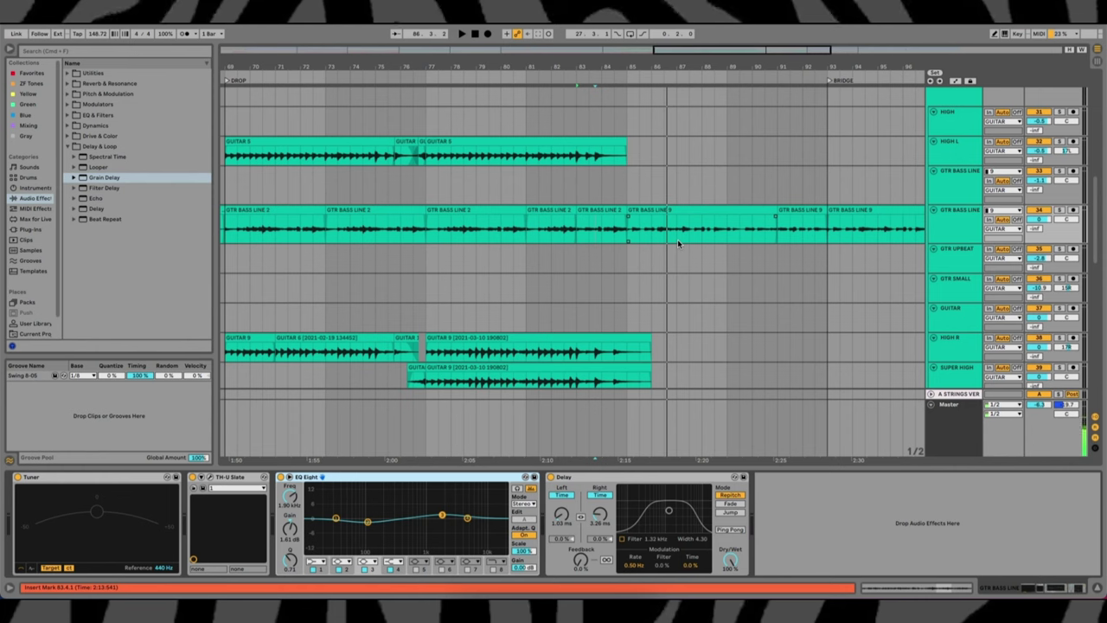
left_click(629, 238)
scroll(630, 237, "right", 3)
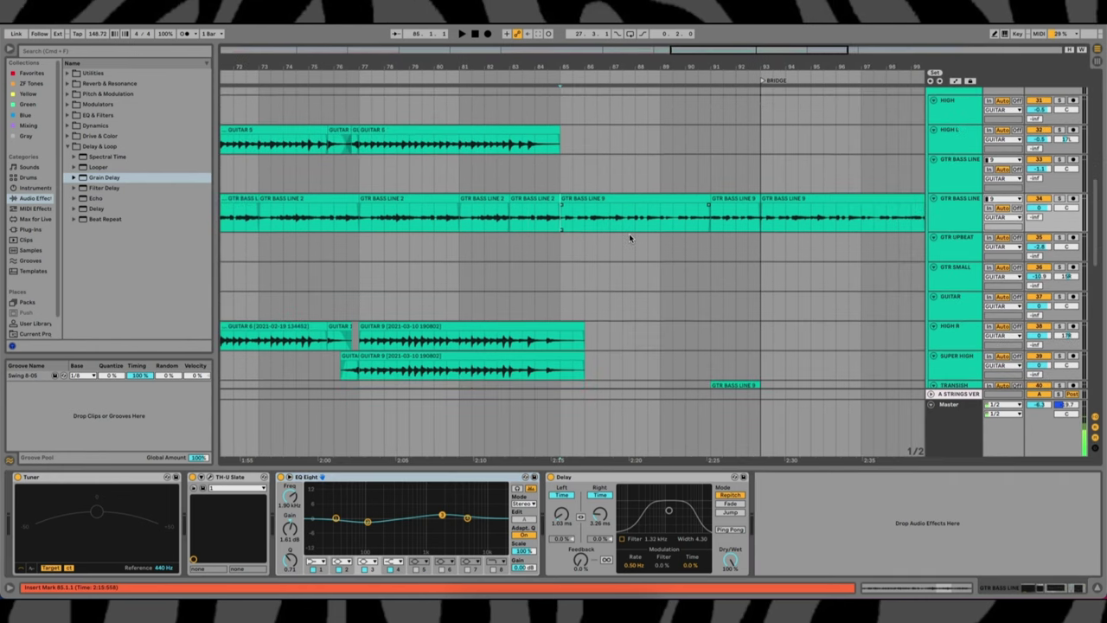
scroll(630, 238, "right", 3)
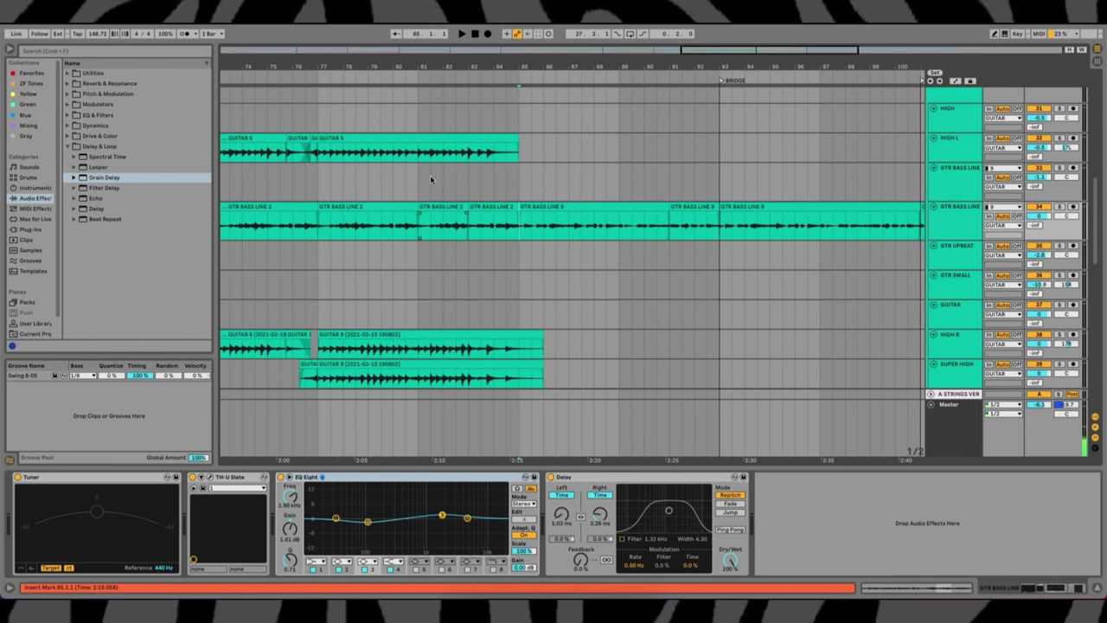
Reactivate the 19-Bow Road Kit 2 clips at bars 85 and 89 on TOP 1 and play from 83.1.1
left_click(617, 197)
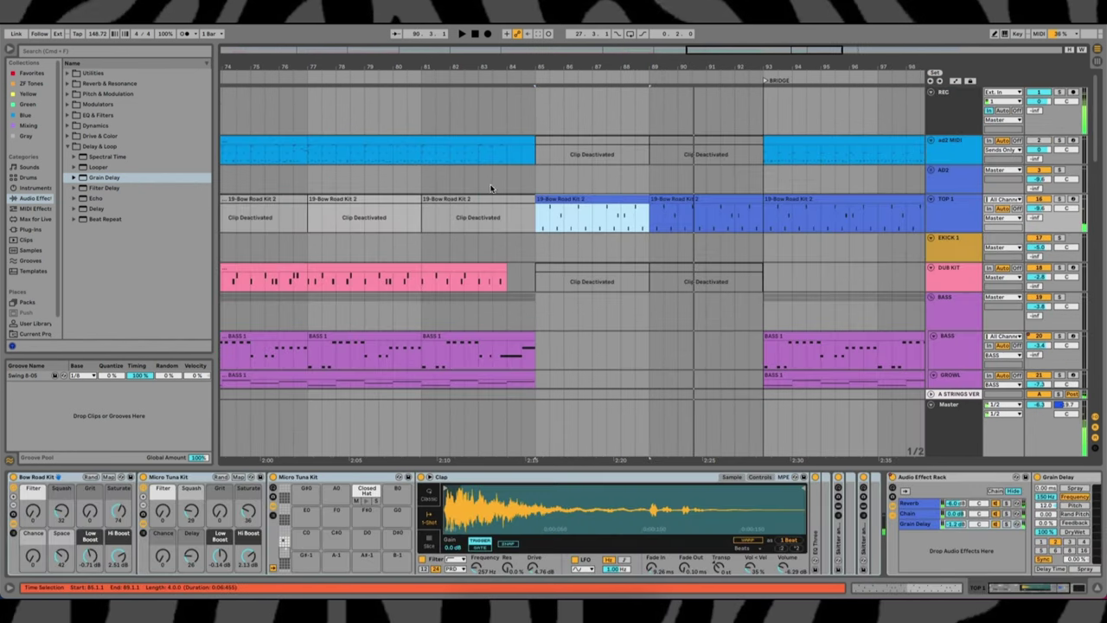
left_click(480, 174)
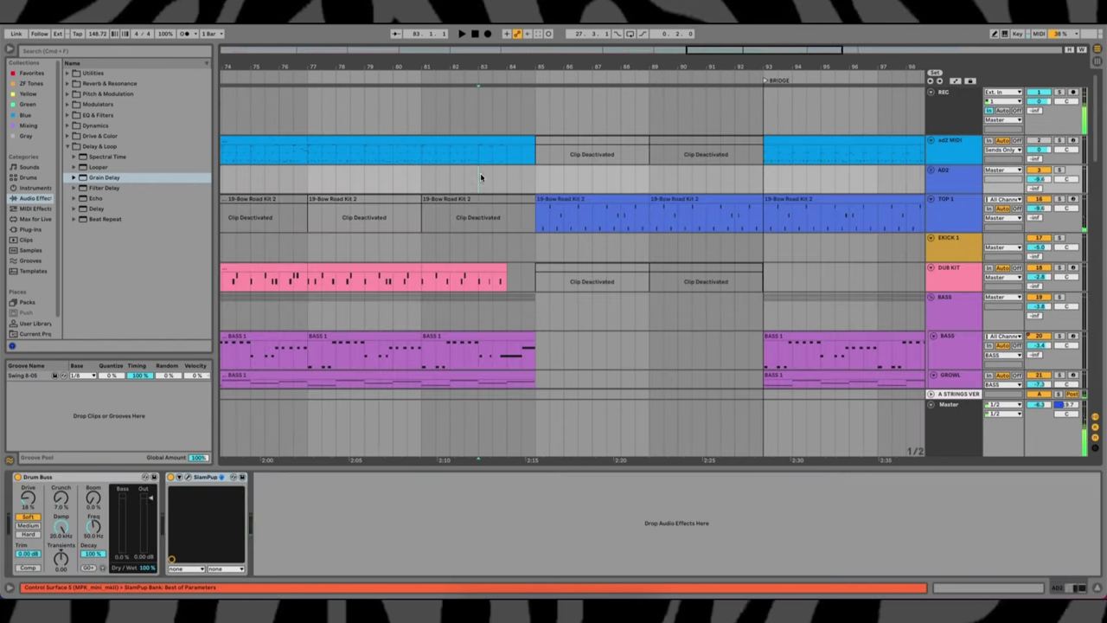
key("space")
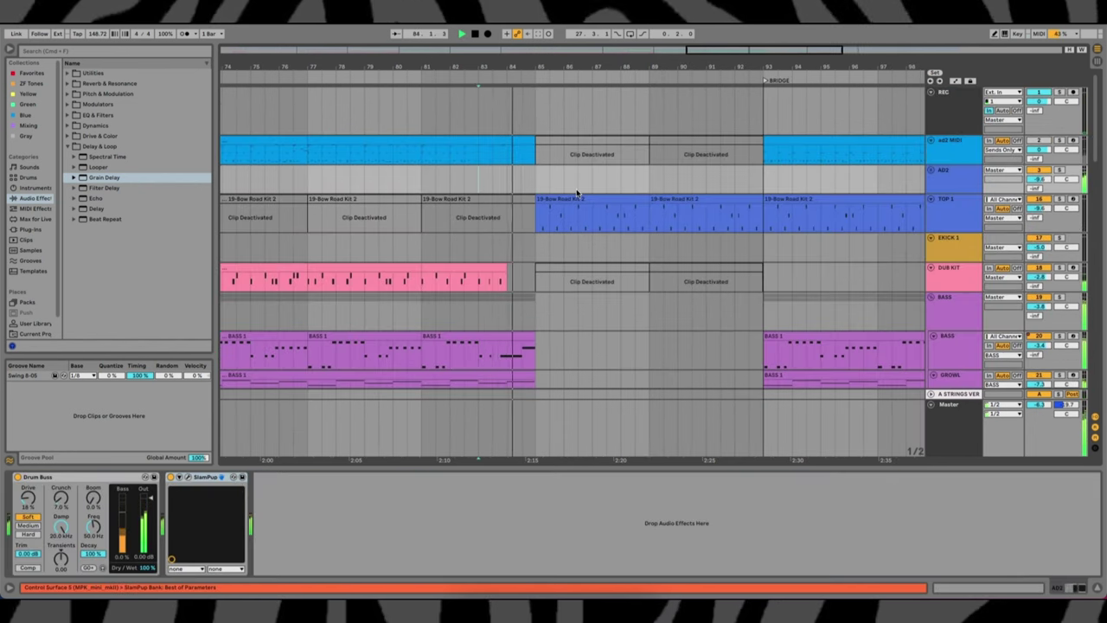
Follow the playback from the end of the drop past the BRIDGE locator, examining the drum, bass, violin and guitar tracks
scroll(562, 203, "down", 2)
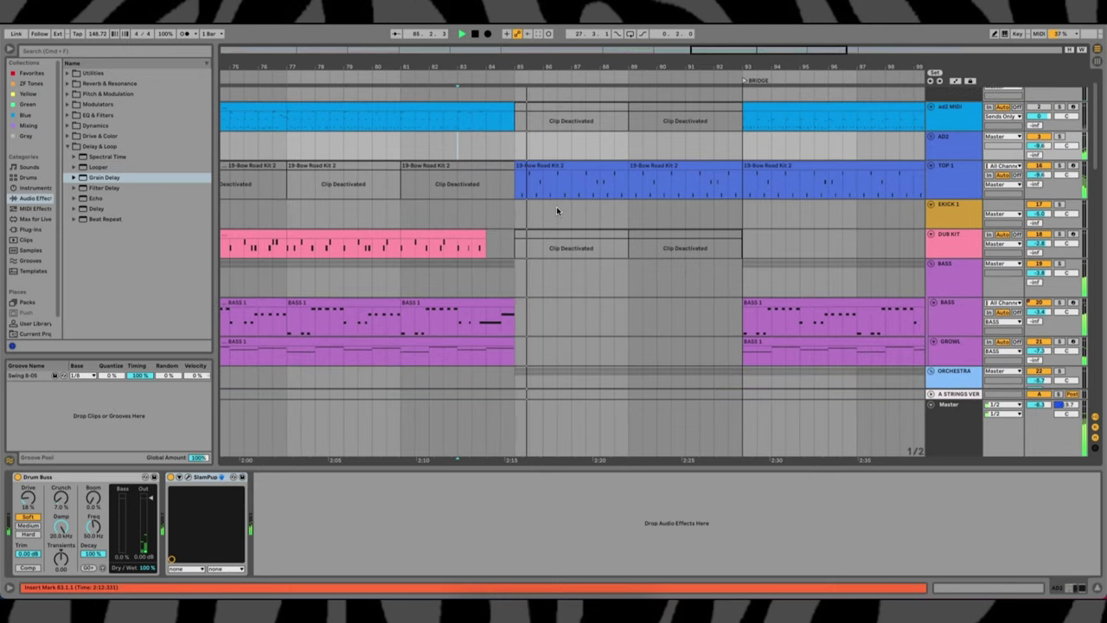
scroll(556, 206, "down", 4)
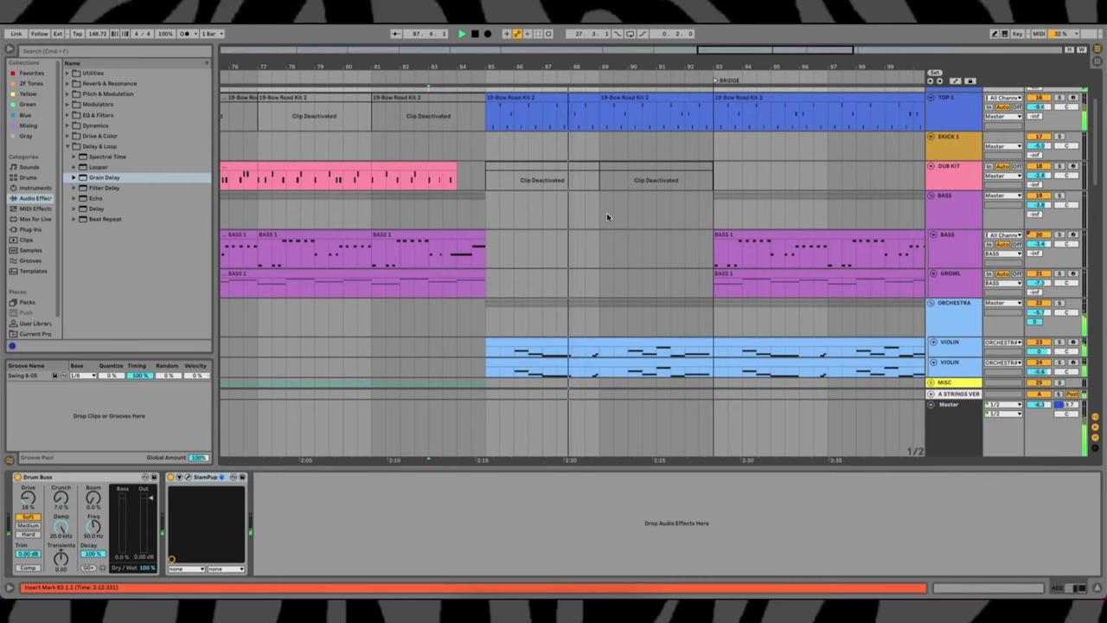
scroll(621, 215, "down", 1)
scroll(649, 217, "up", 3)
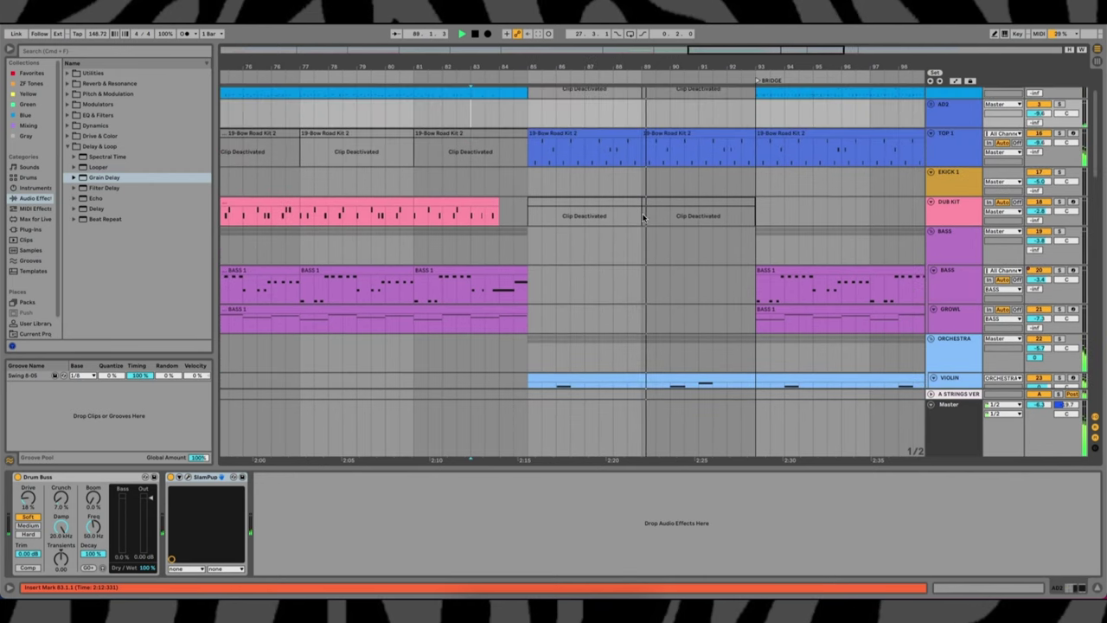
scroll(648, 218, "down", 2)
scroll(642, 217, "up", 3)
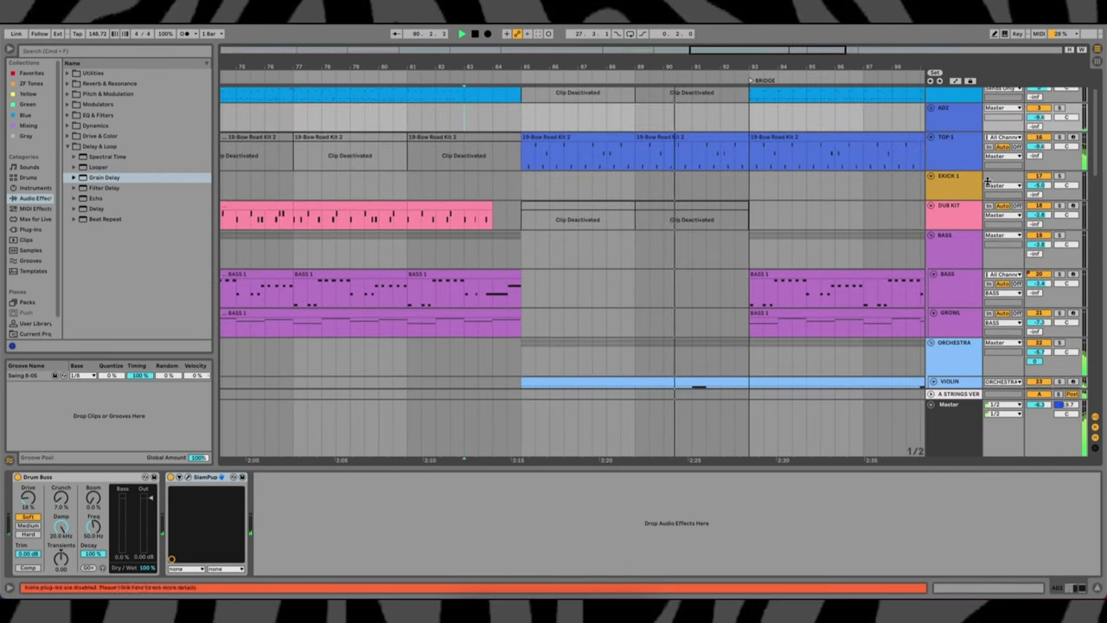
scroll(723, 264, "down", 5)
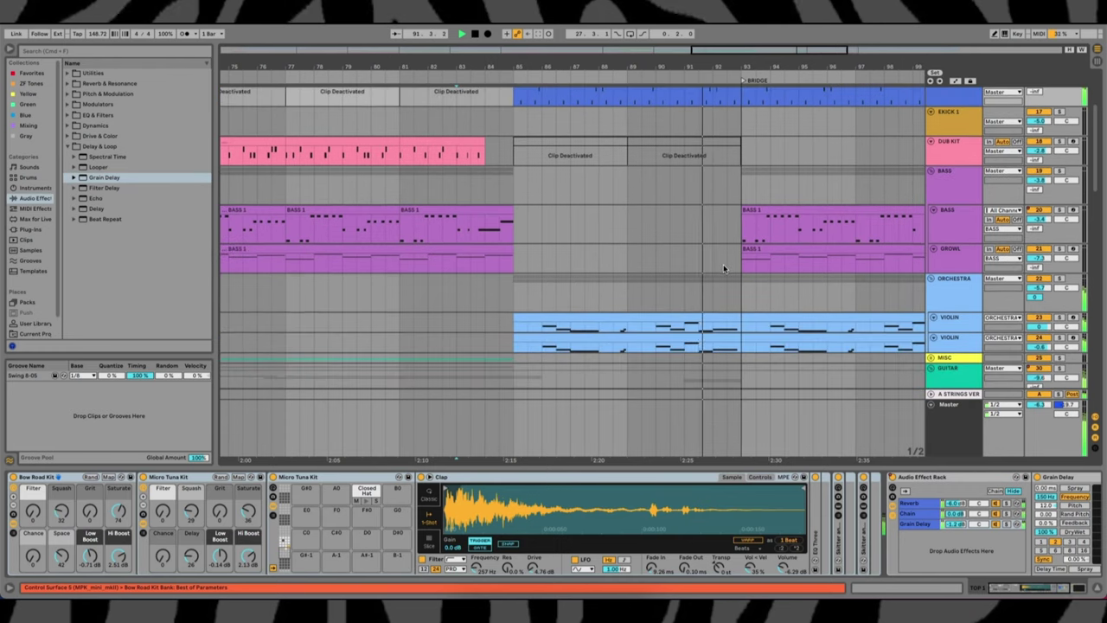
scroll(731, 266, "up", 5)
scroll(735, 270, "down", 4)
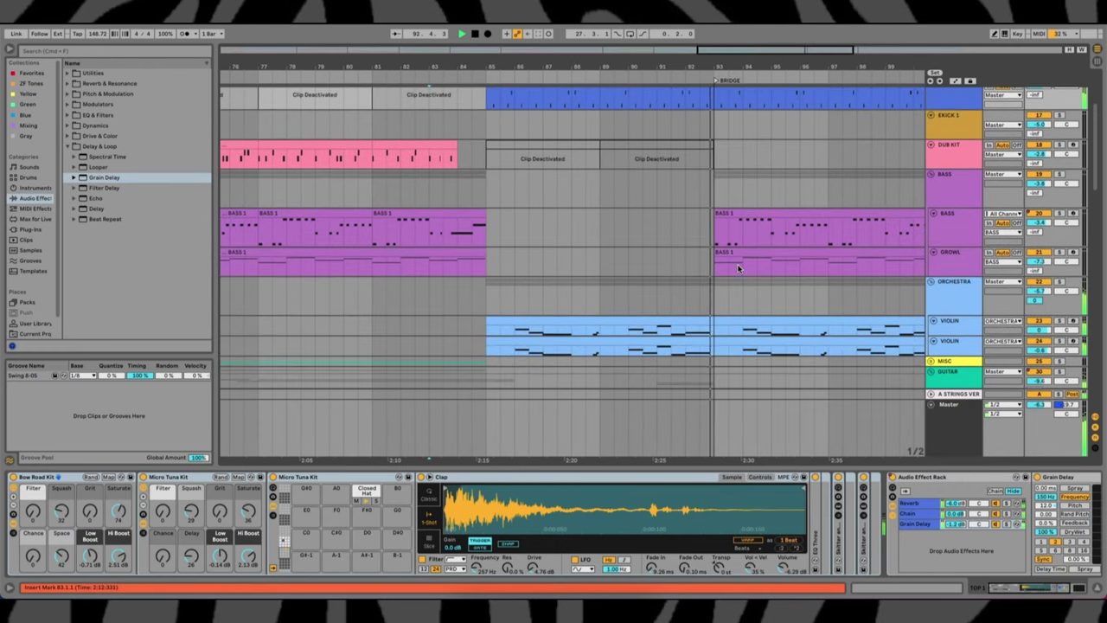
scroll(691, 275, "up", 3)
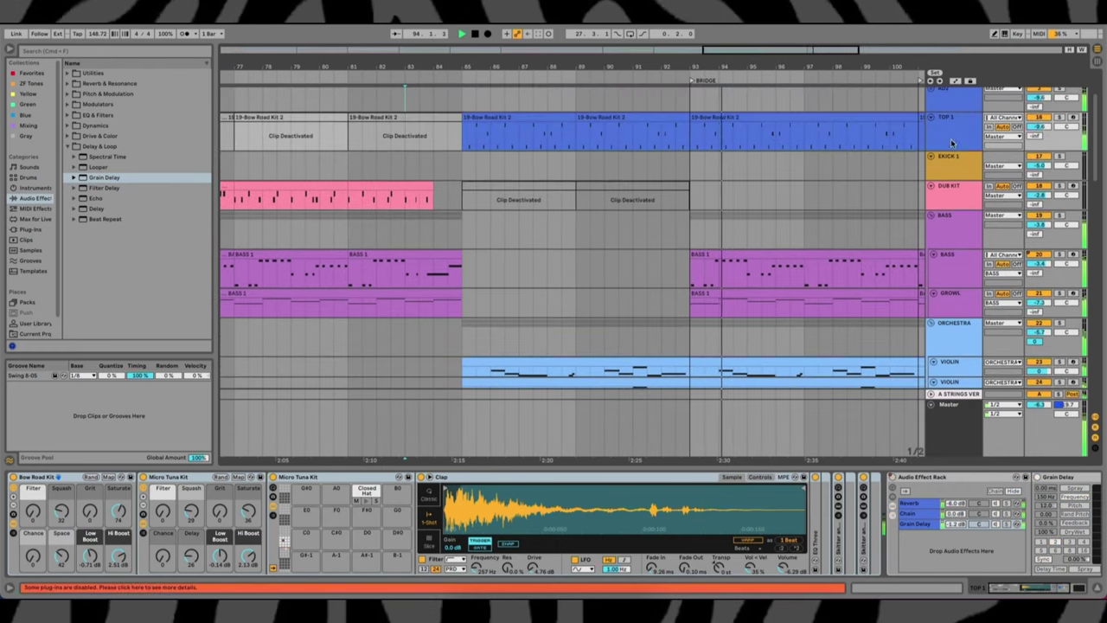
left_click(953, 131)
scroll(730, 224, "right", 2)
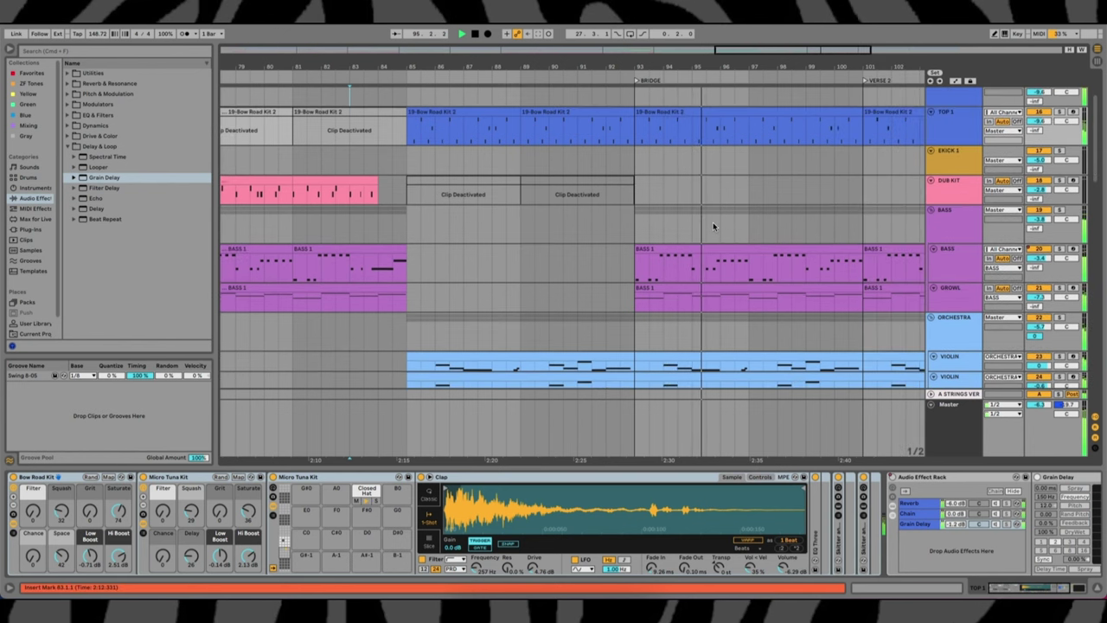
scroll(683, 227, "right", 4)
scroll(648, 221, "down", 5)
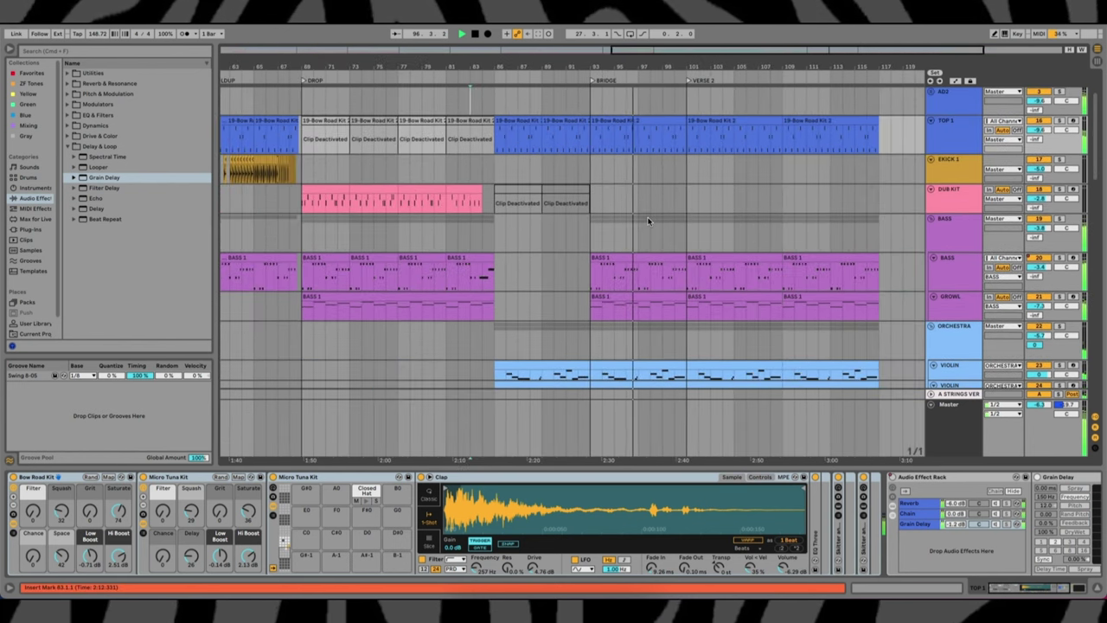
scroll(649, 223, "down", 5)
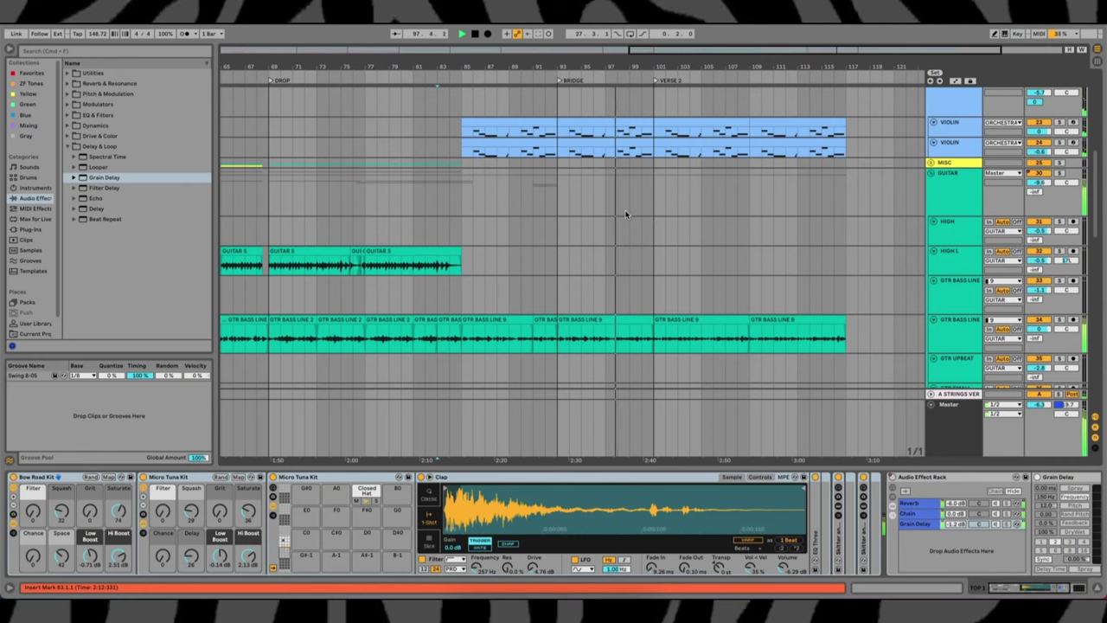
scroll(619, 214, "down", 1)
scroll(619, 214, "down", 3)
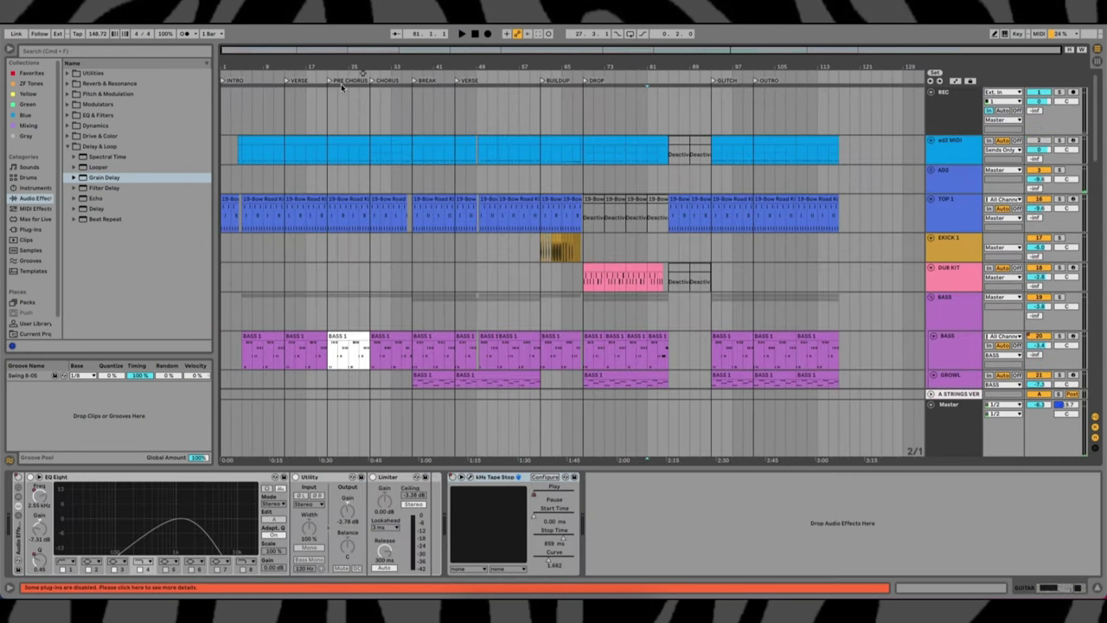
left_click(65, 17)
left_click(89, 111)
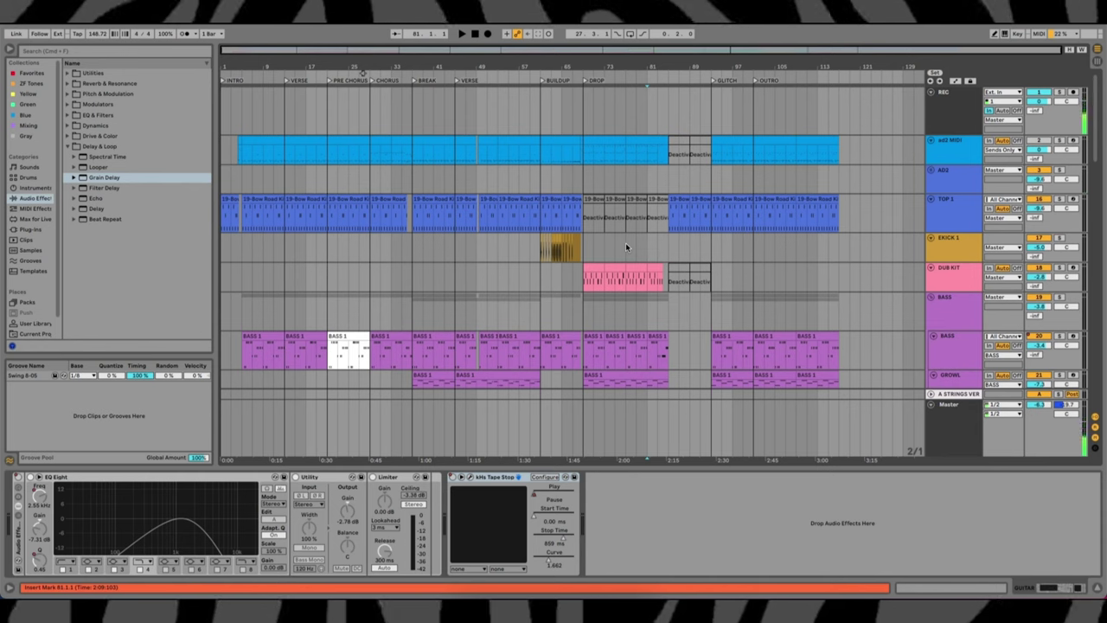
left_click(732, 248)
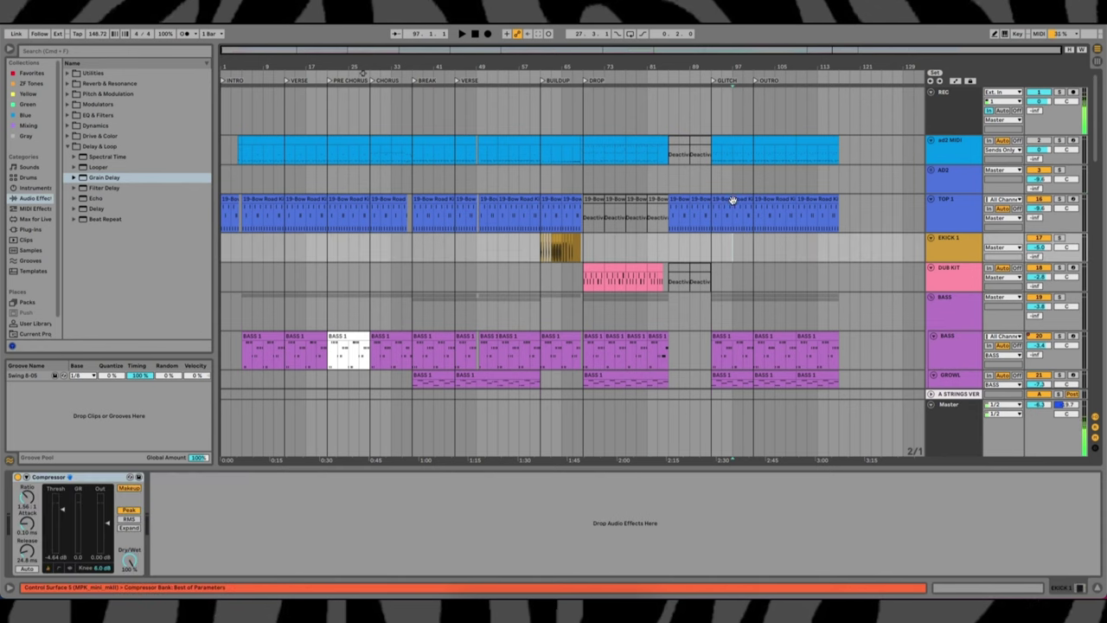
left_click(495, 254)
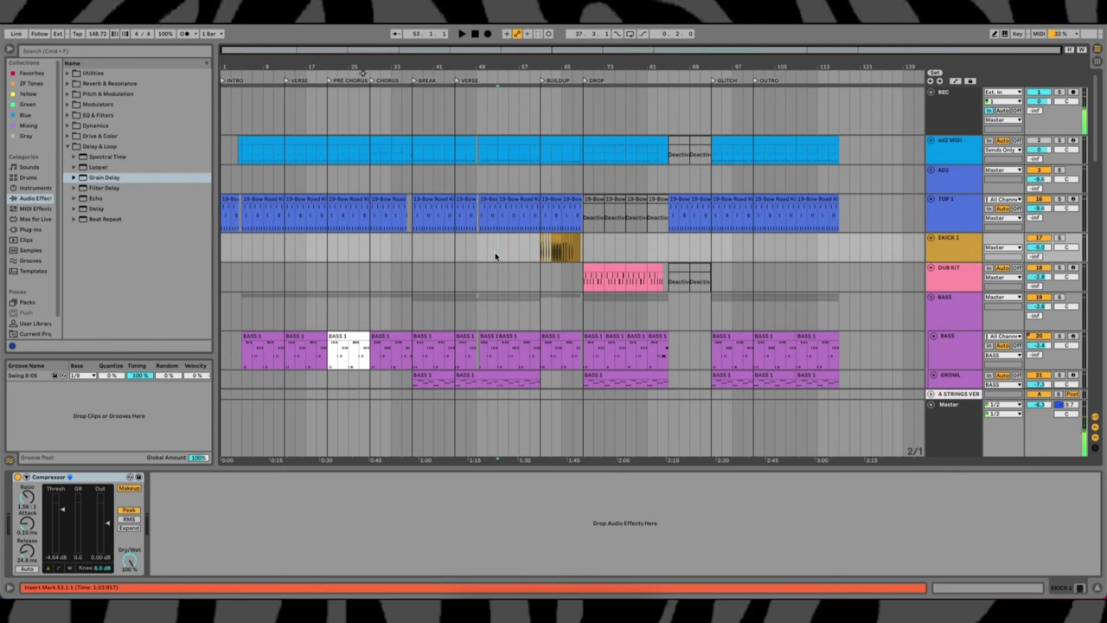